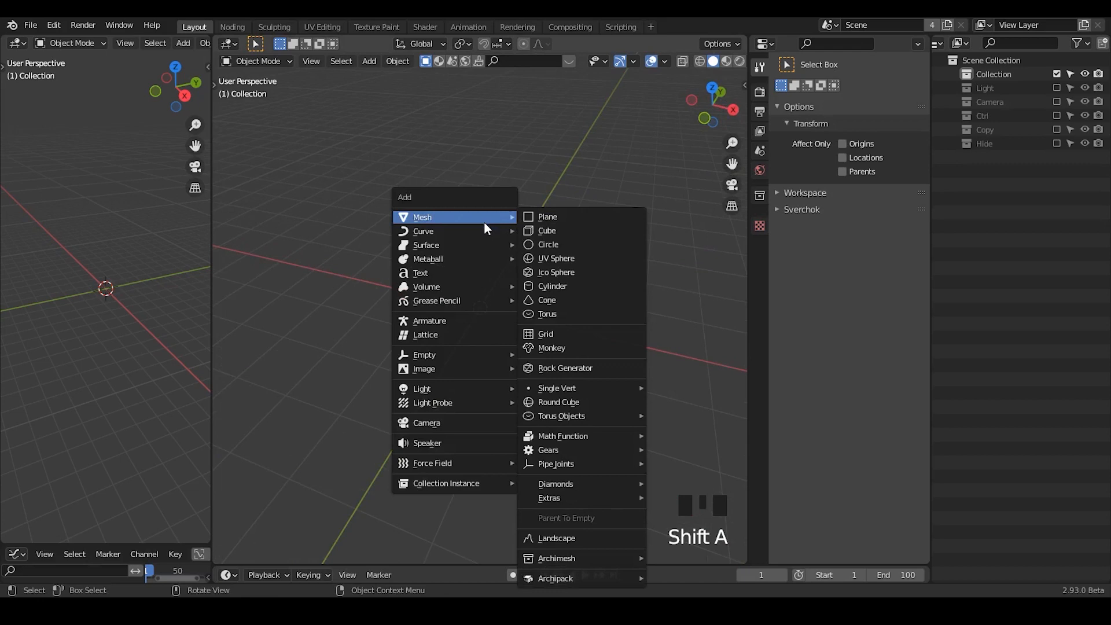
- Add a plane mesh to the scene and give it an Array modifier
click(541, 218)
middle_drag(492, 292, 490, 285)
click(759, 240)
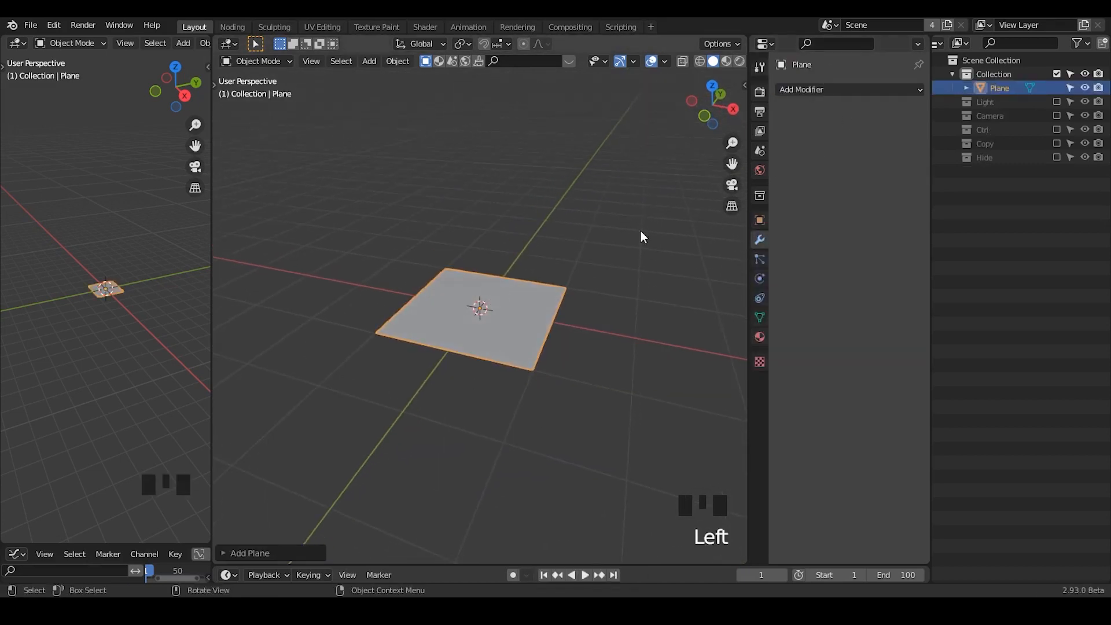
click(804, 90)
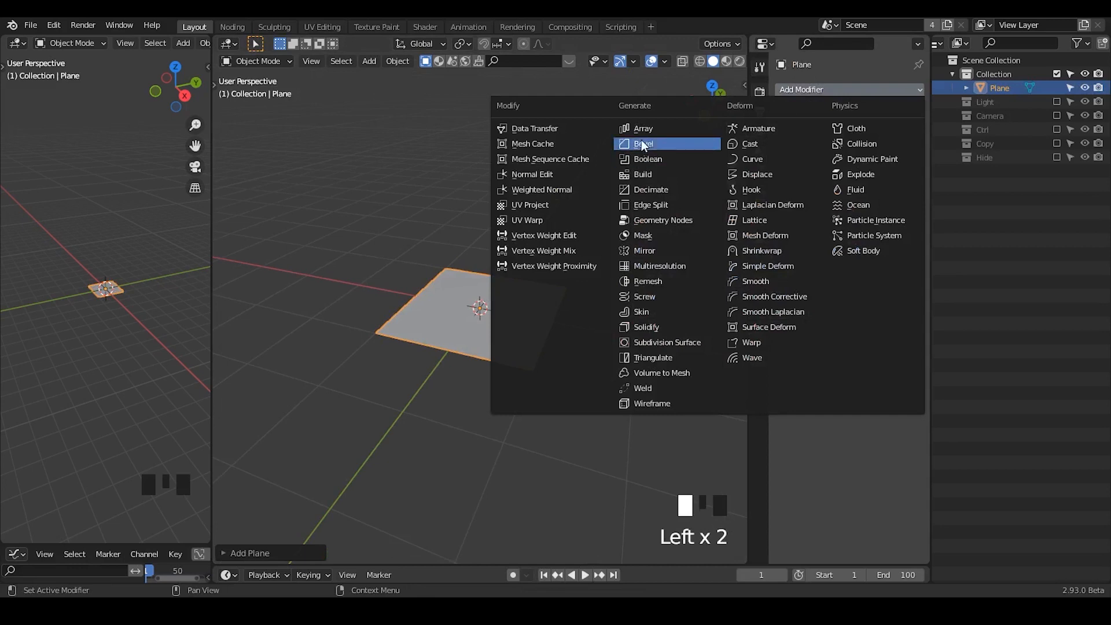
click(650, 134)
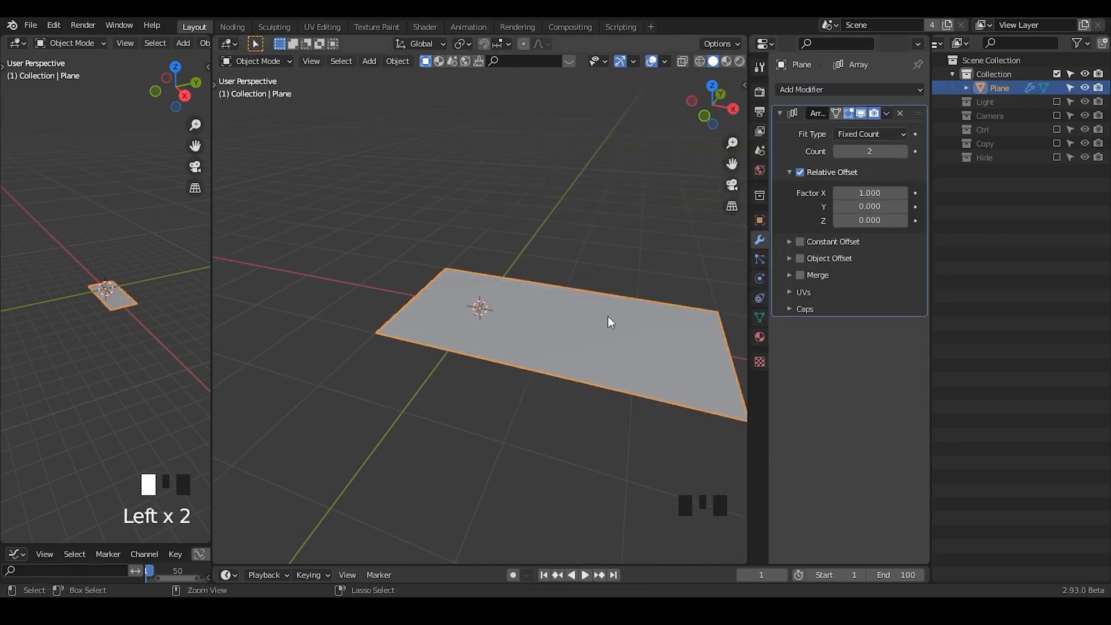
ctrl+middle_drag(607, 318, 599, 295)
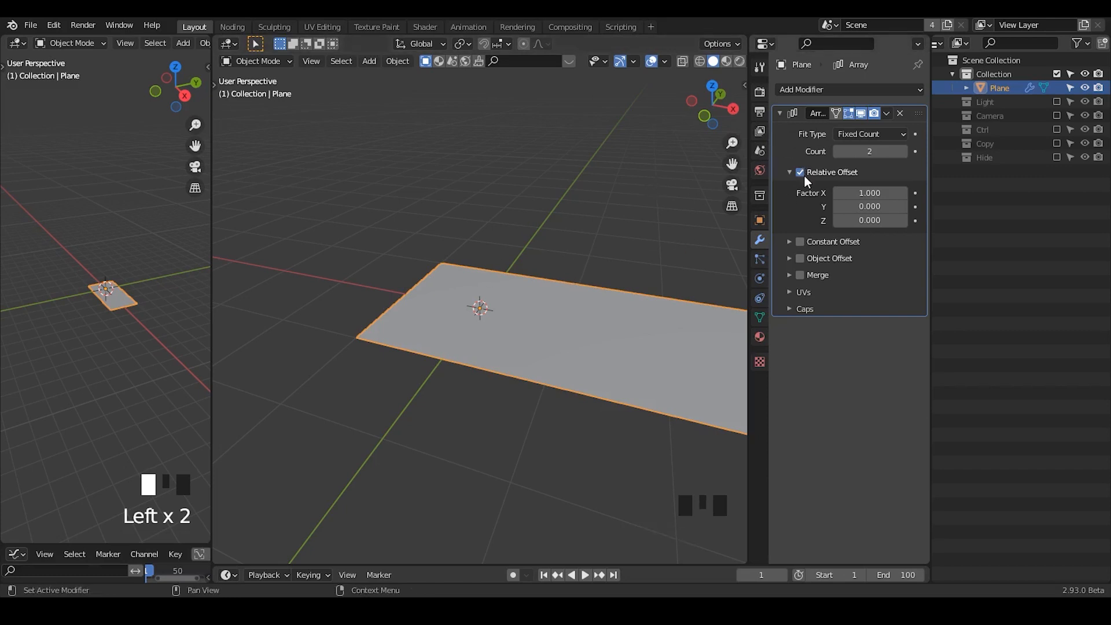
- Switch the array from relative to constant offset, with distances of 0 m in X and 1 m in Z
key(shift+a)
click(809, 174)
click(790, 241)
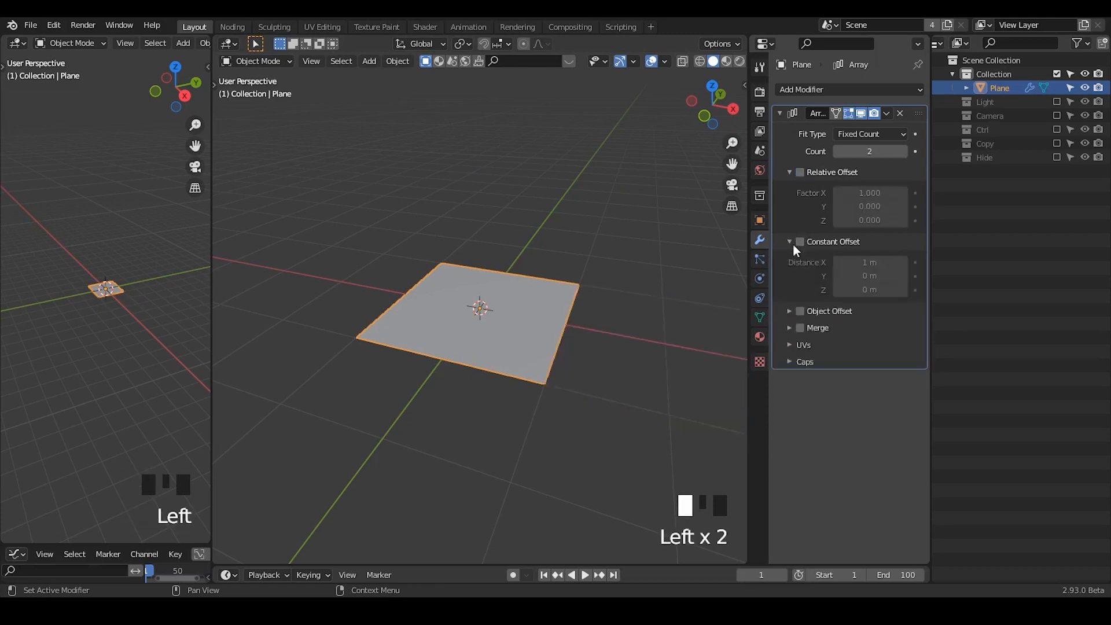
click(800, 242)
click(854, 290)
text(1)
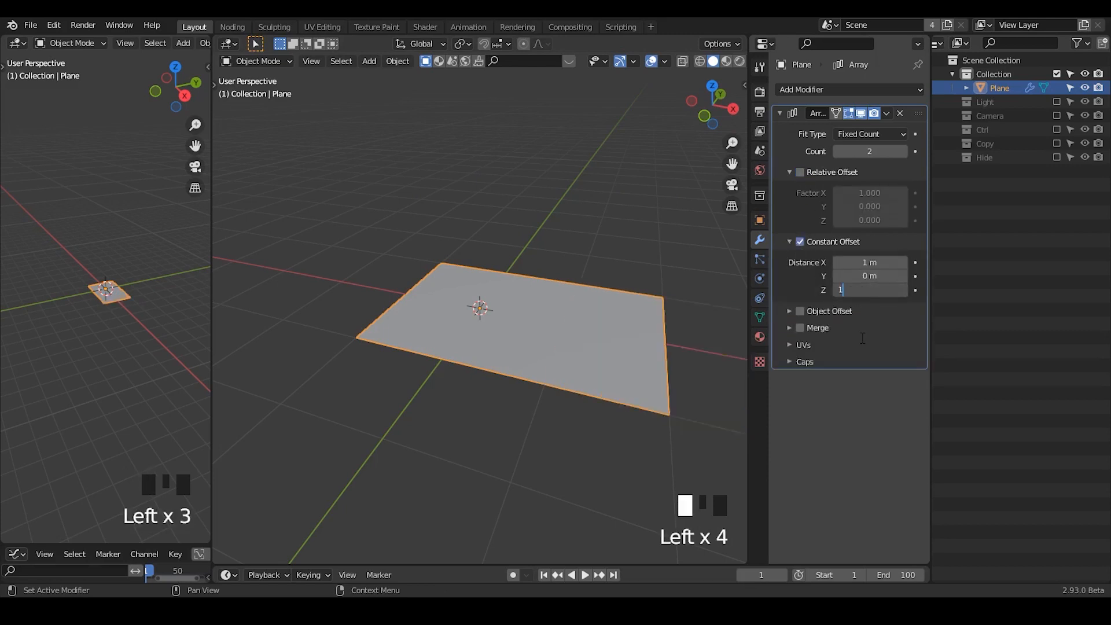
key(Return)
click(870, 262)
text(0)
key(Return)
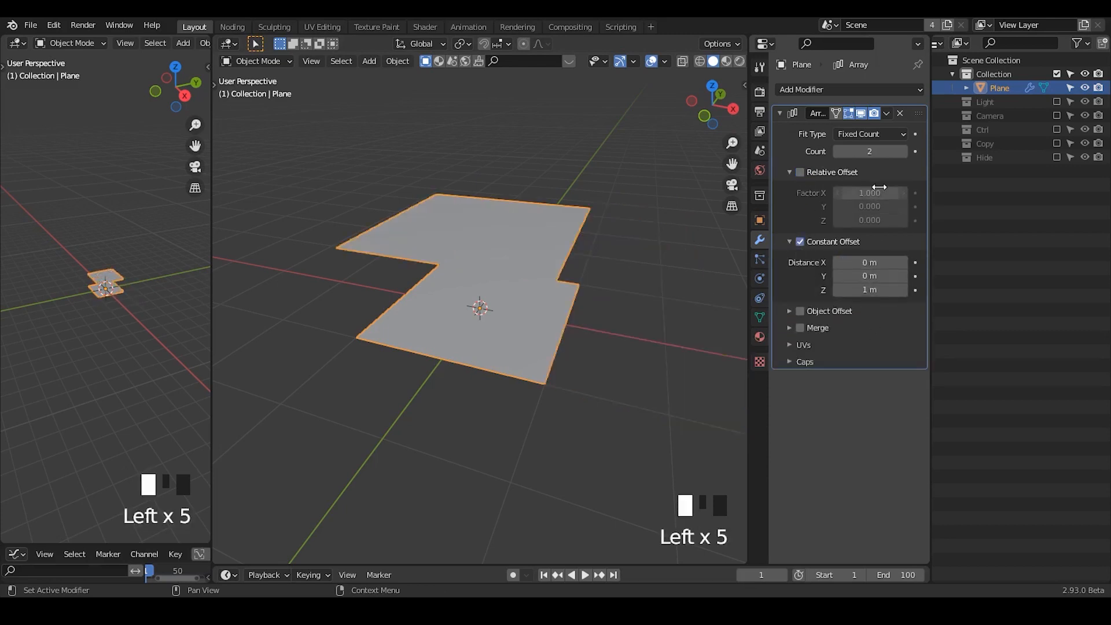
- Raise the array count to 44 and reduce the constant Z offset to 0.035 m to form a dense stack
click(866, 152)
drag(866, 152, 901, 152)
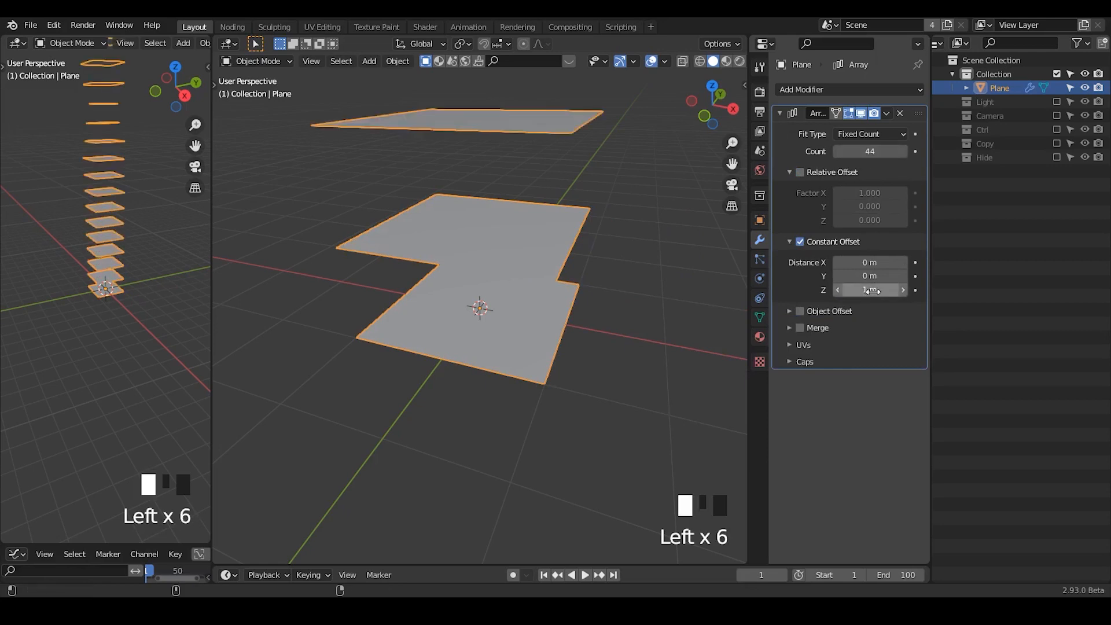
shift+drag(869, 290, 694, 290)
middle_drag(639, 302, 555, 52)
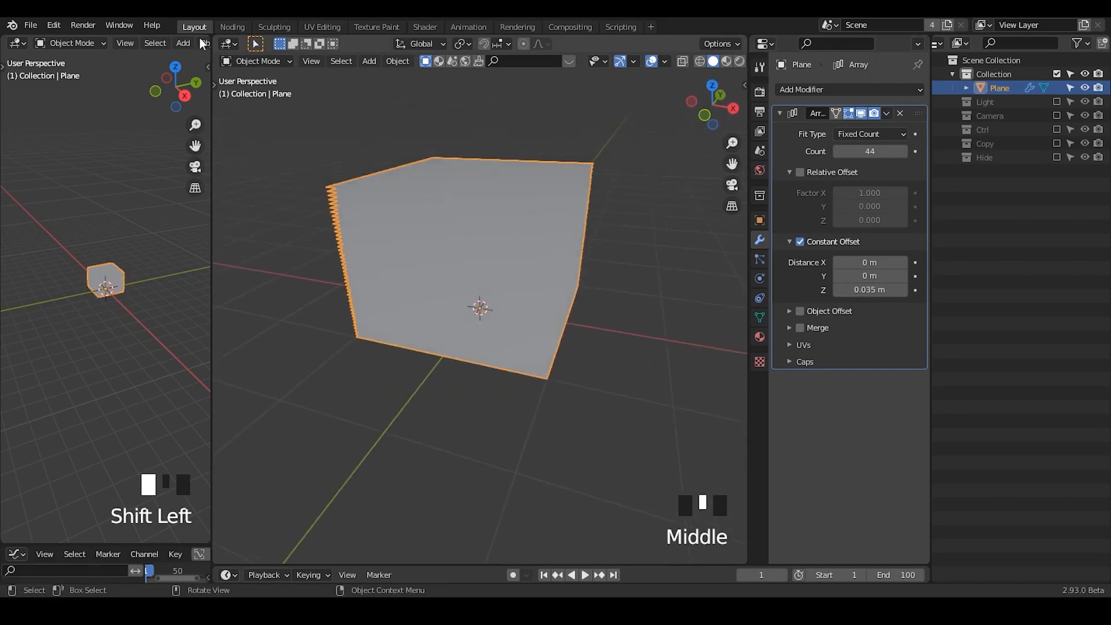
- Open a Geometry Node Editor in the Noding workspace, create a new node tree for the plane and pin it
click(232, 28)
click(18, 43)
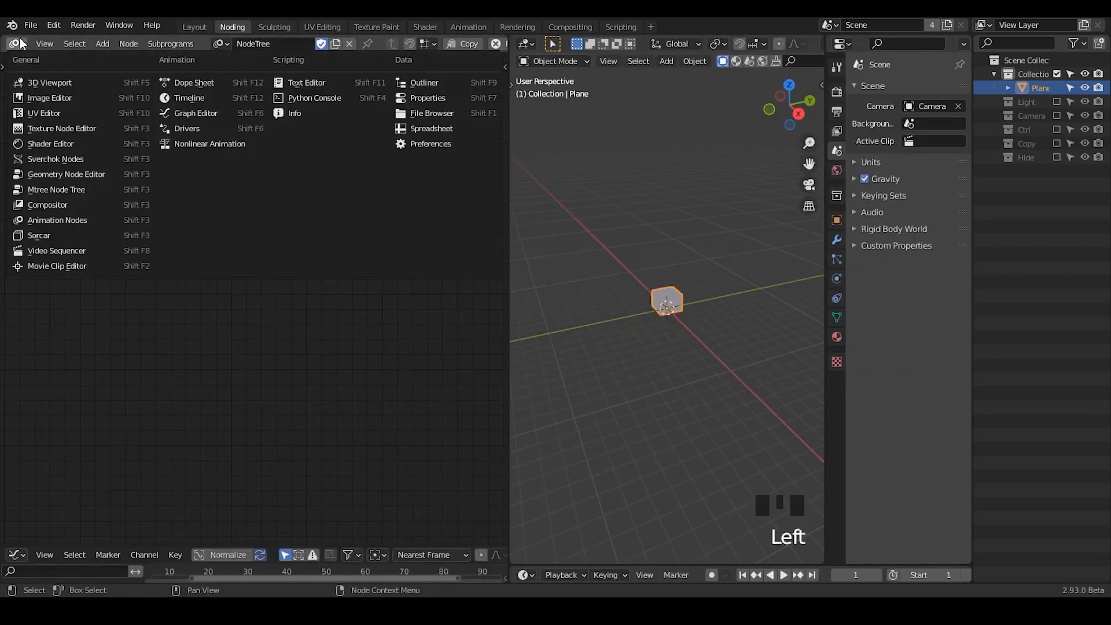
click(80, 176)
click(249, 43)
click(322, 43)
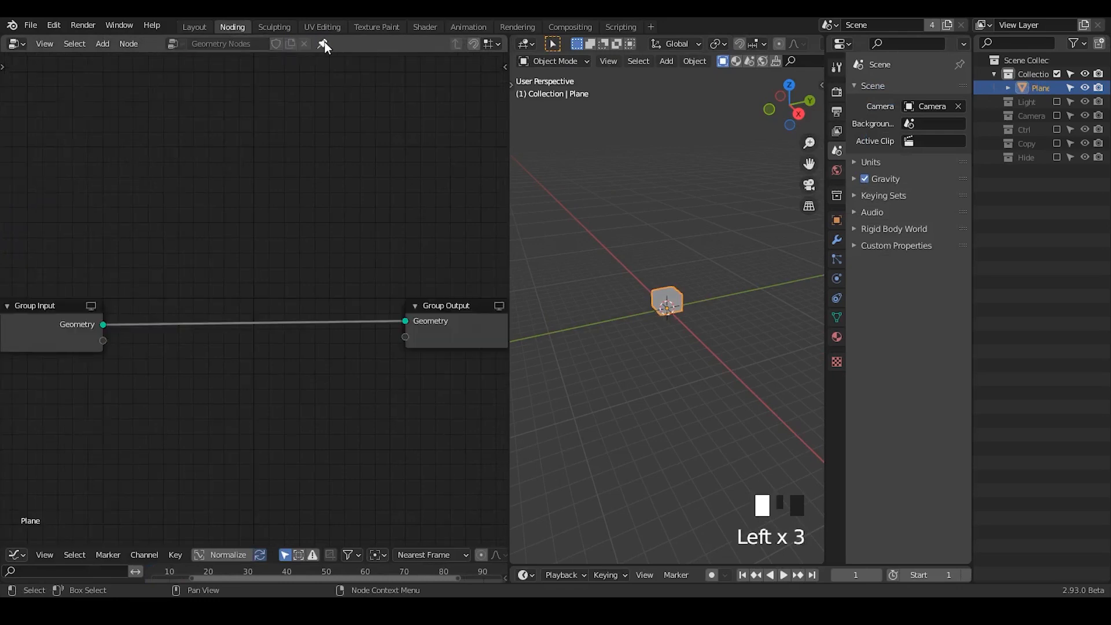
- Add a Subdivide node in the empty space above the link between Group Input and Group Output
middle_drag(667, 335, 610, 235)
key(shift+a)
text(ssubd)
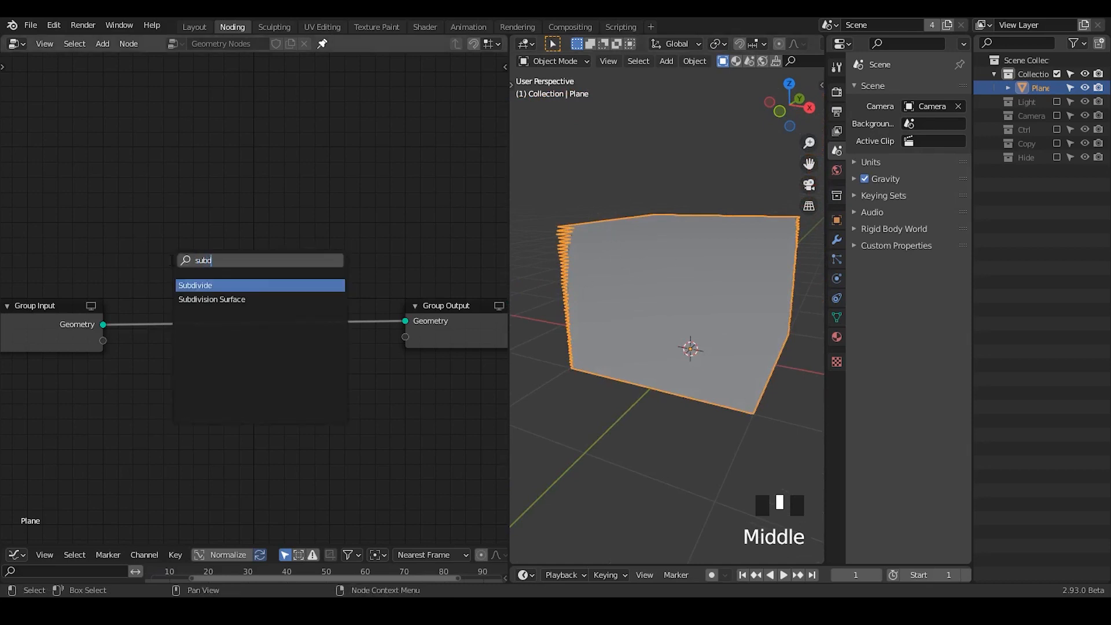
key(Return)
click(139, 160)
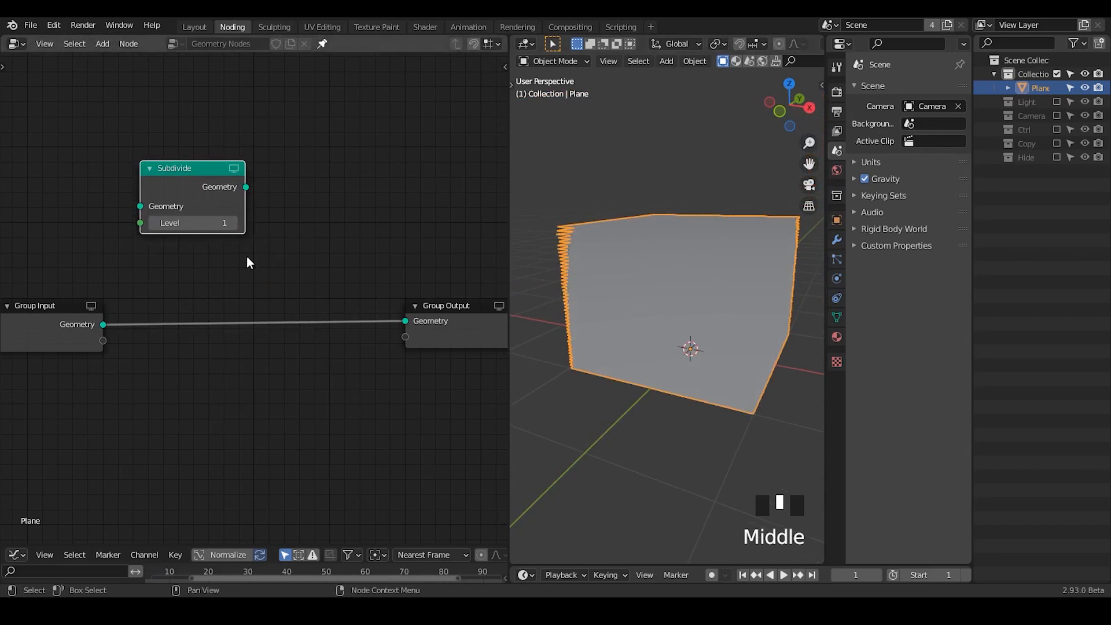
- Insert a Point Distribute node on the link between Group Input and Group Output
key(shift+a)
text(spoint di)
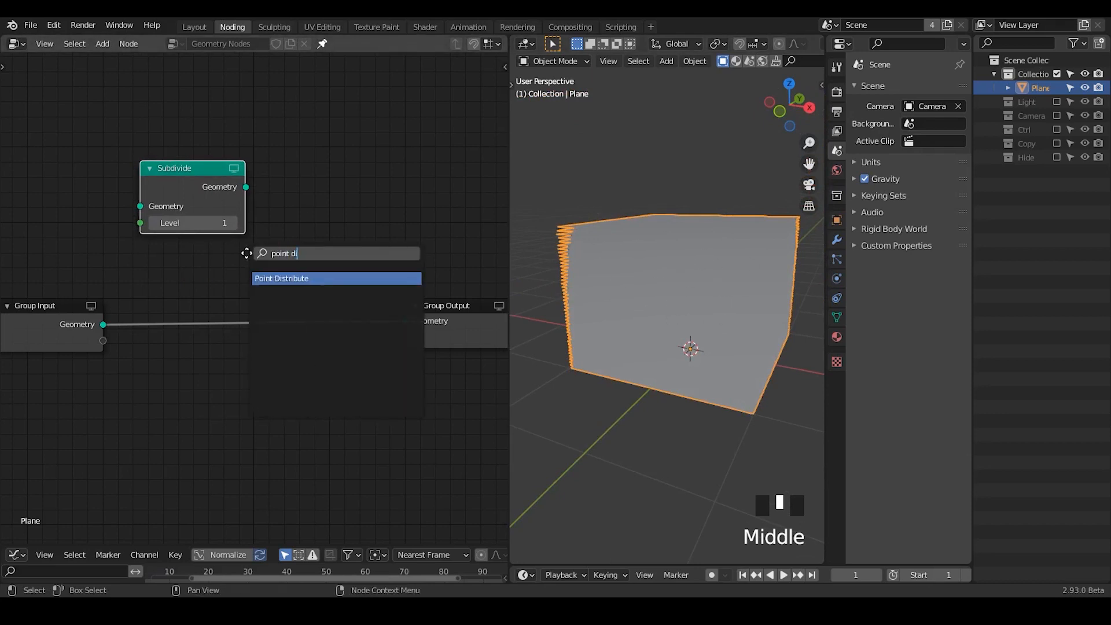
key(Return)
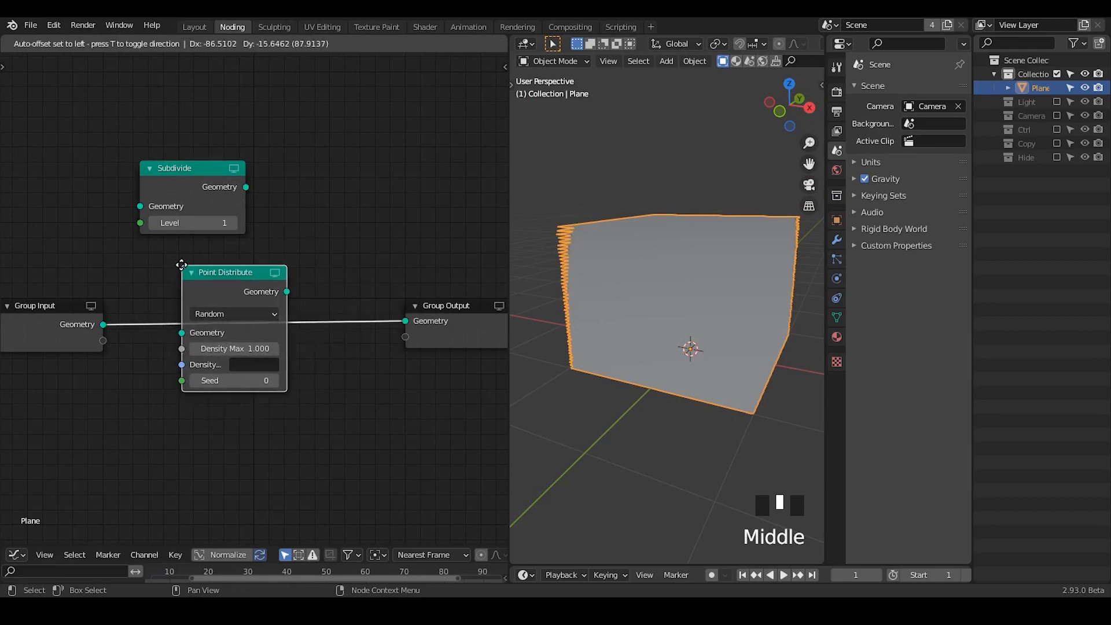
click(181, 265)
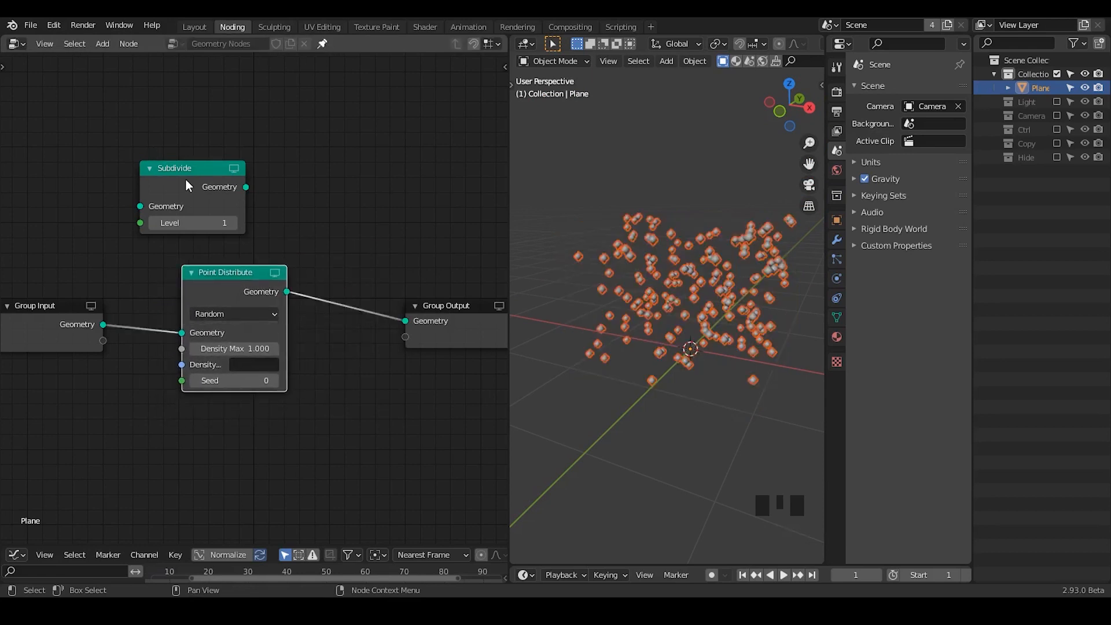
- Set the Point Distribute node's maximum density to 1000 and shift the node up slightly
click(231, 350)
click(340, 339)
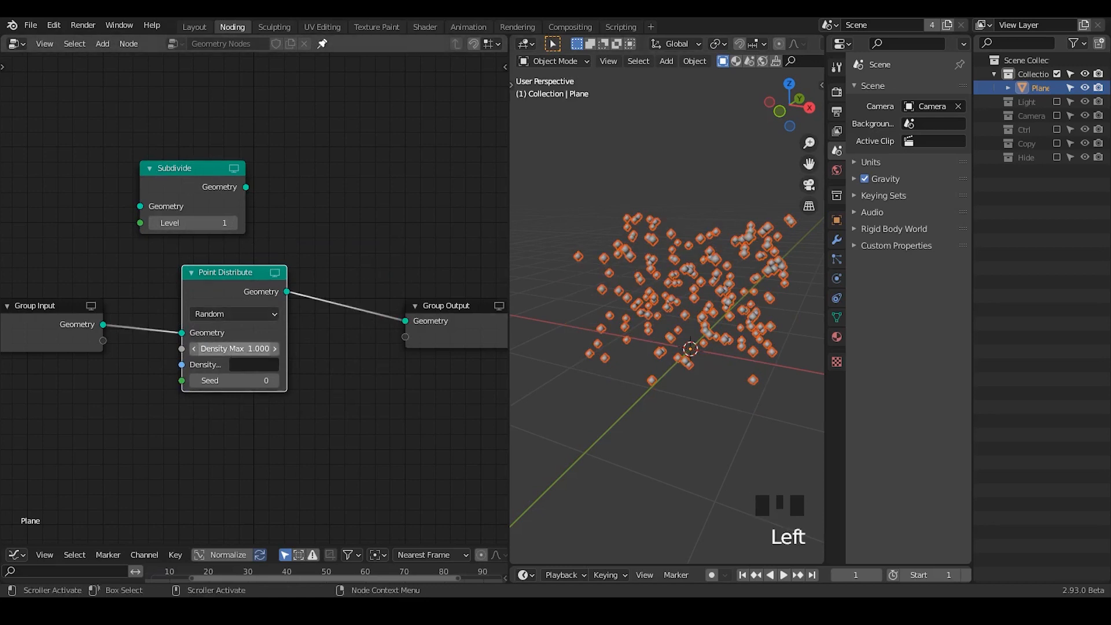
click(236, 349)
text(1)
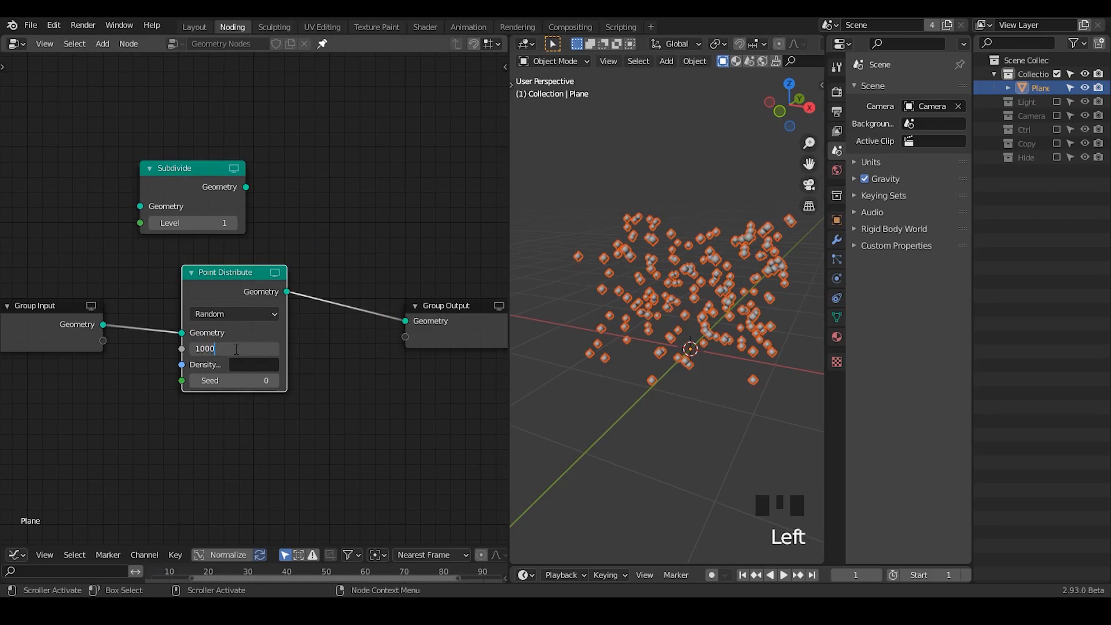
key(Return)
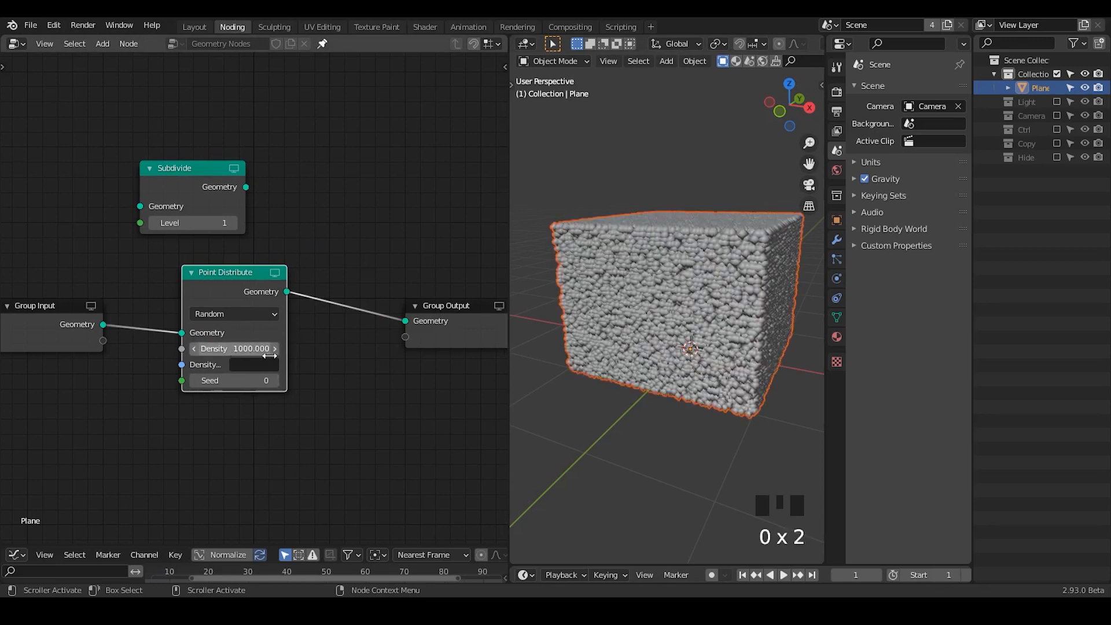
middle_drag(639, 336, 658, 331)
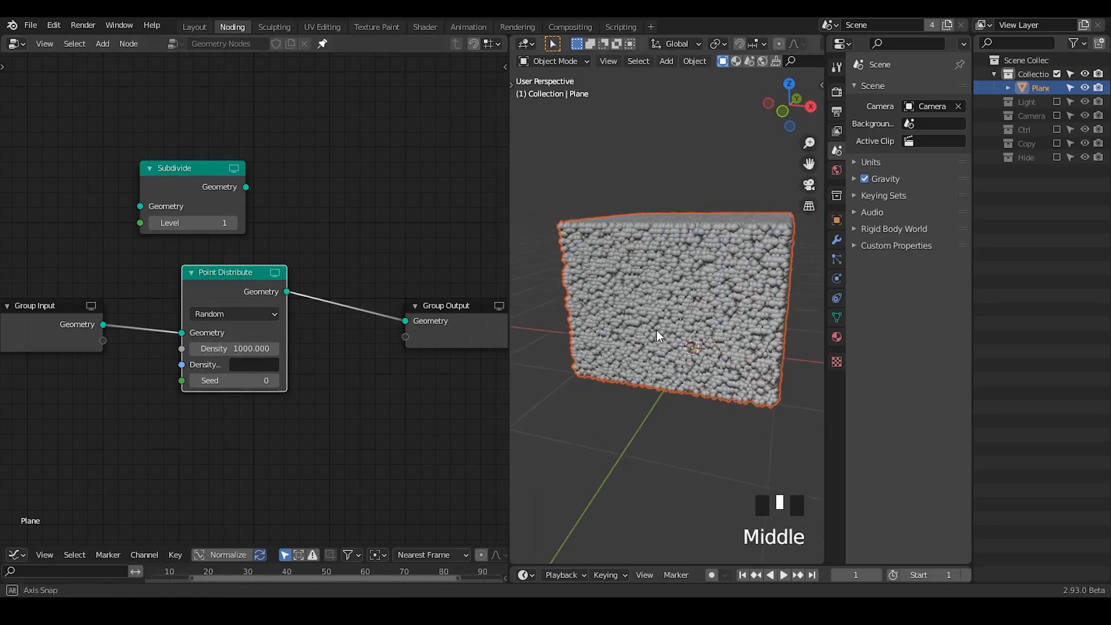
drag(237, 305, 235, 297)
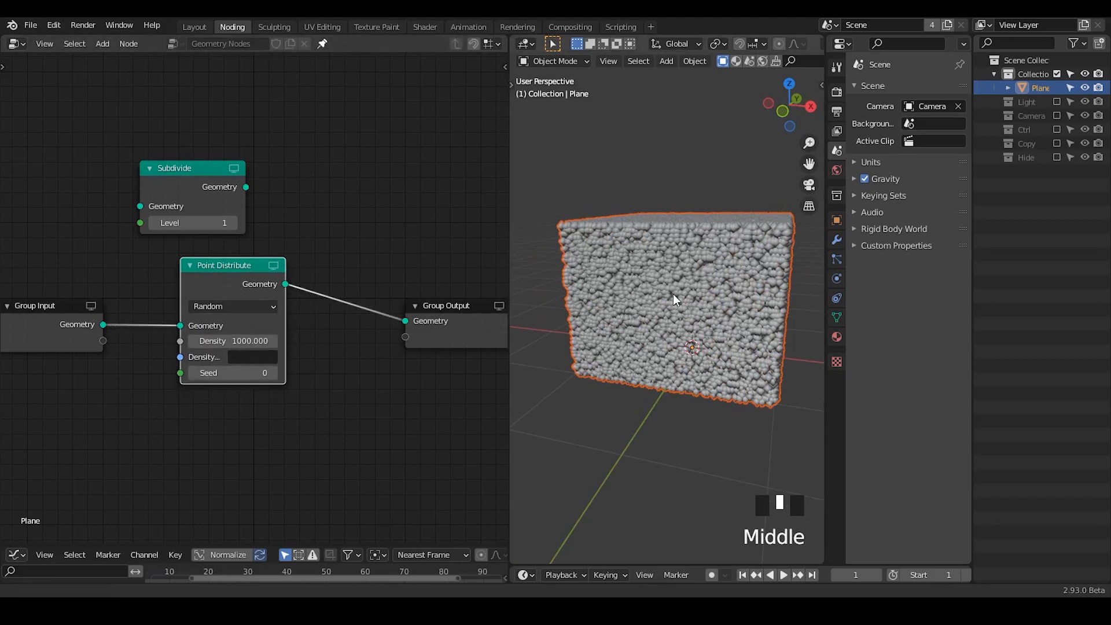
ctrl+middle_drag(672, 294, 720, 265)
key(Tab)
key(s)
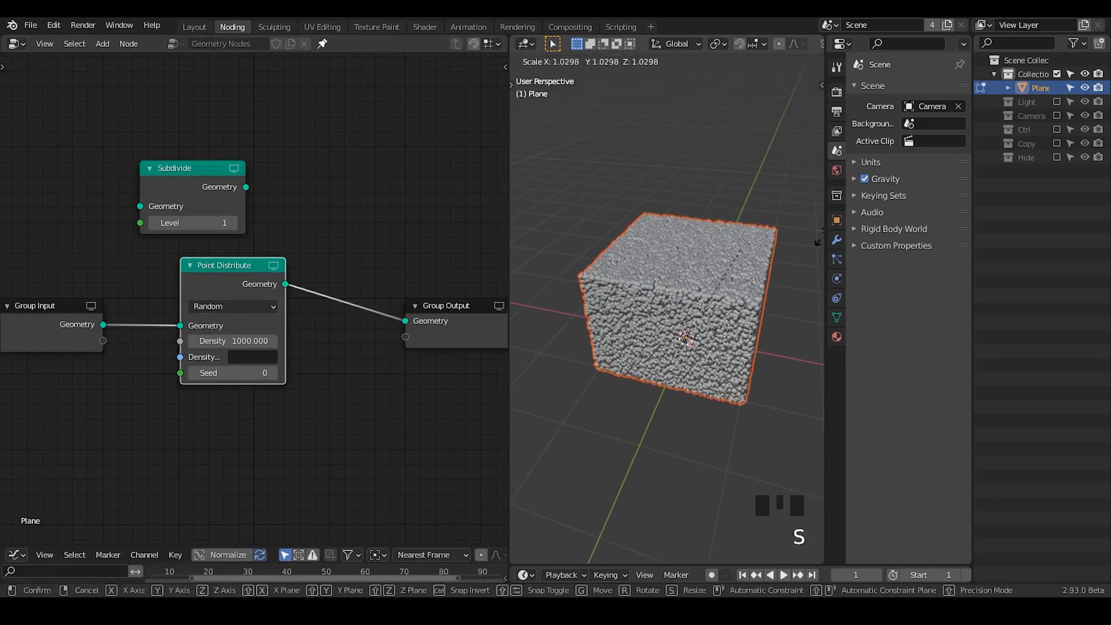
right_click(619, 342)
key(Tab)
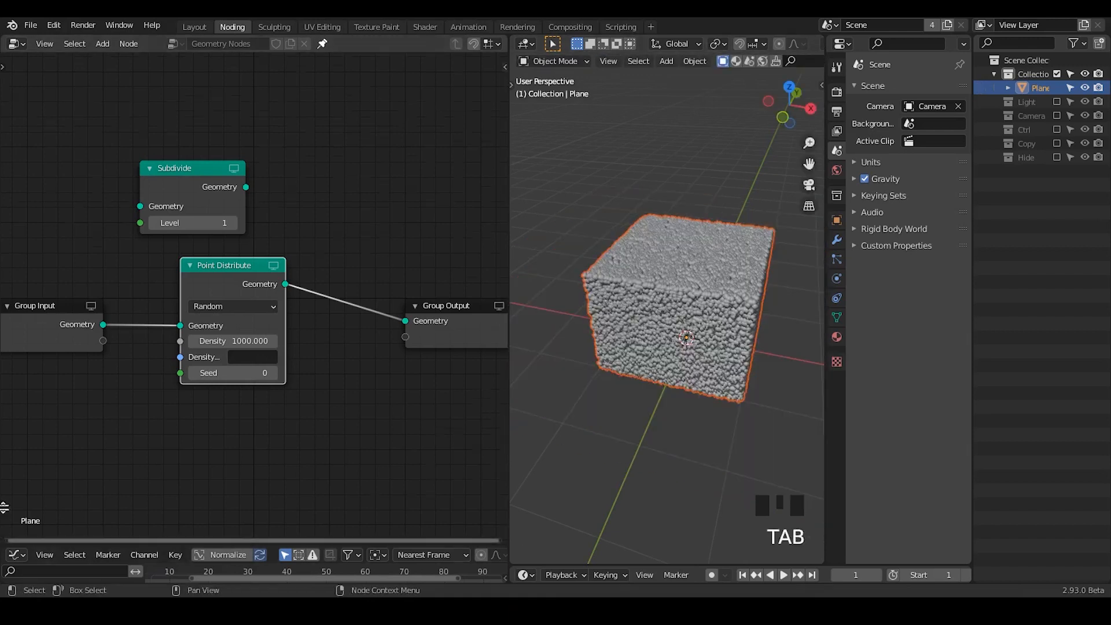
- Split the node editor horizontally and turn the lower area into a Spreadsheet
drag(4, 507, 5, 305)
click(16, 314)
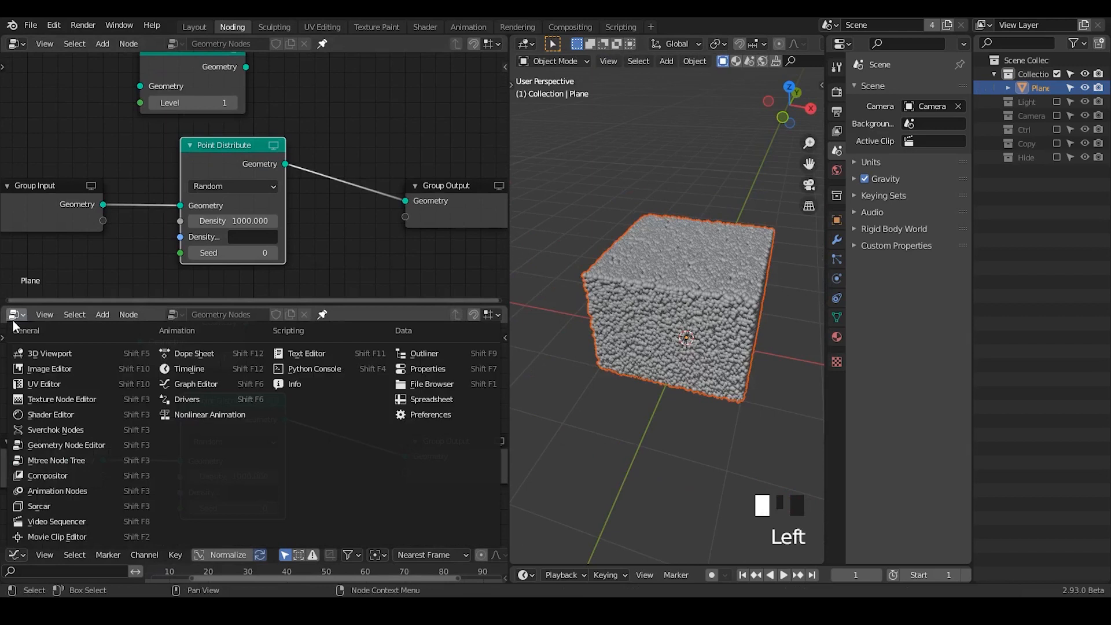
click(400, 400)
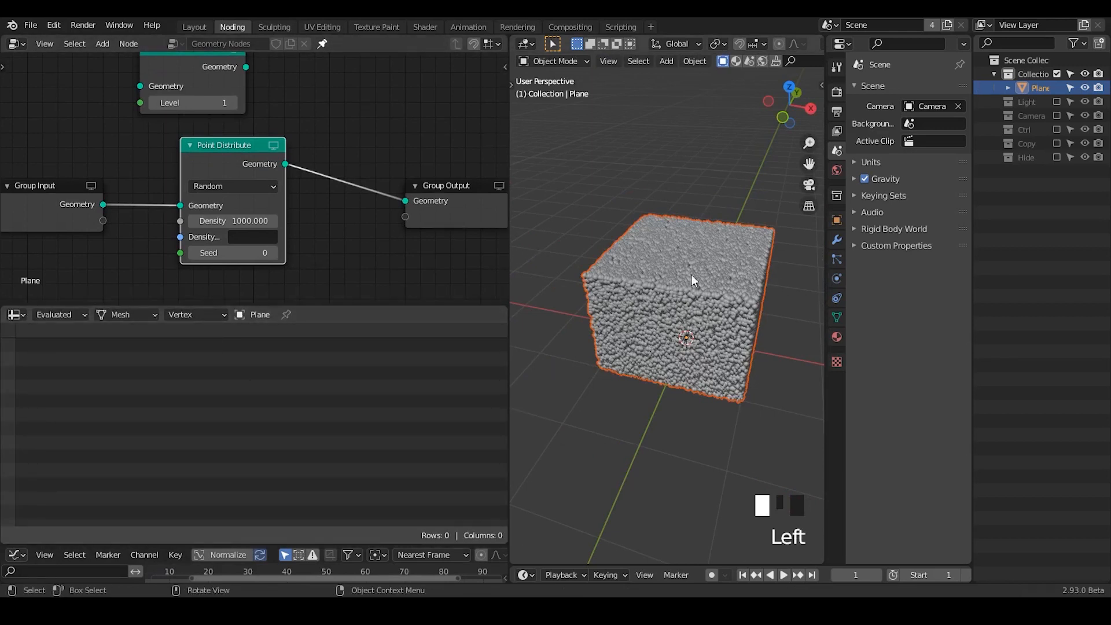
- Preview the Point Distribute node in the spreadsheet and display its Point Cloud data
click(274, 145)
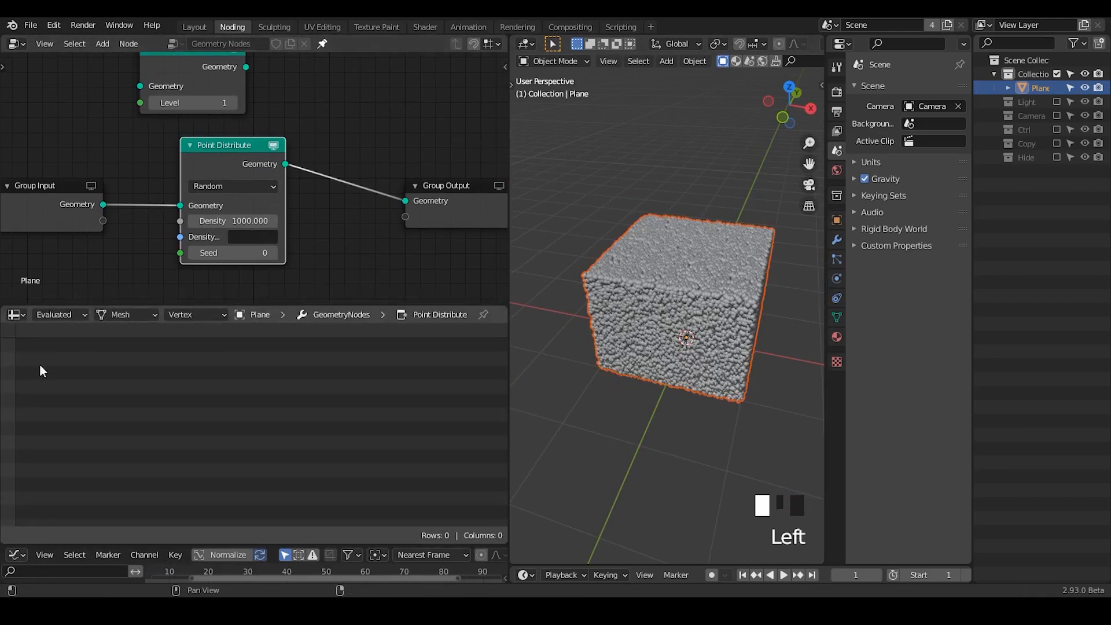
click(110, 311)
click(114, 344)
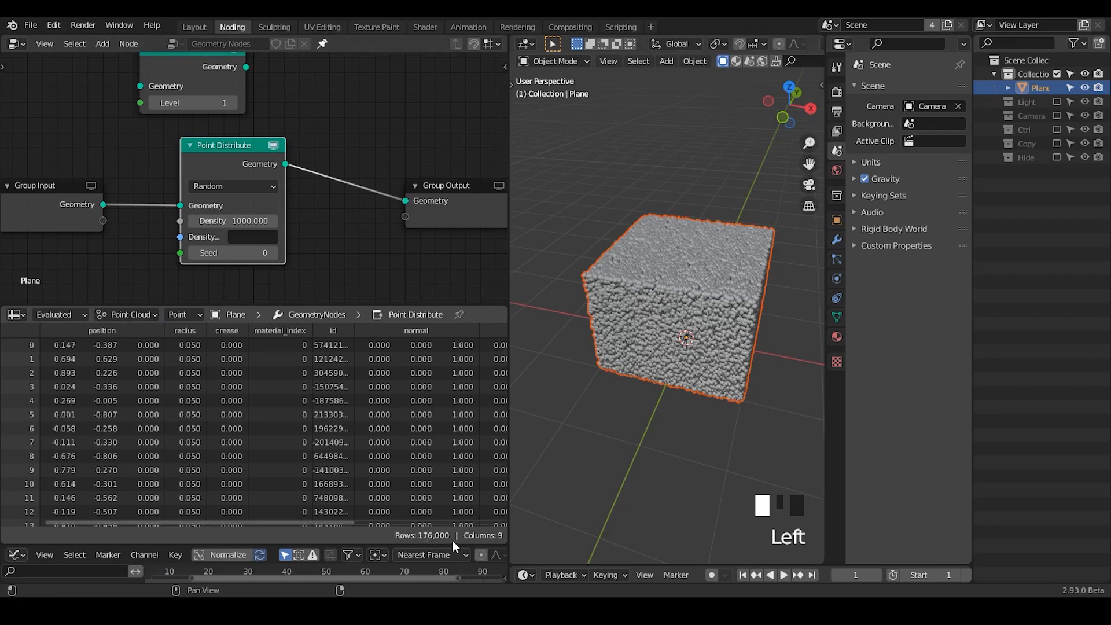
- Move the Point Distribute node slightly toward Group Input and turn off its spreadsheet preview
middle_drag(569, 254, 578, 231)
click(242, 219)
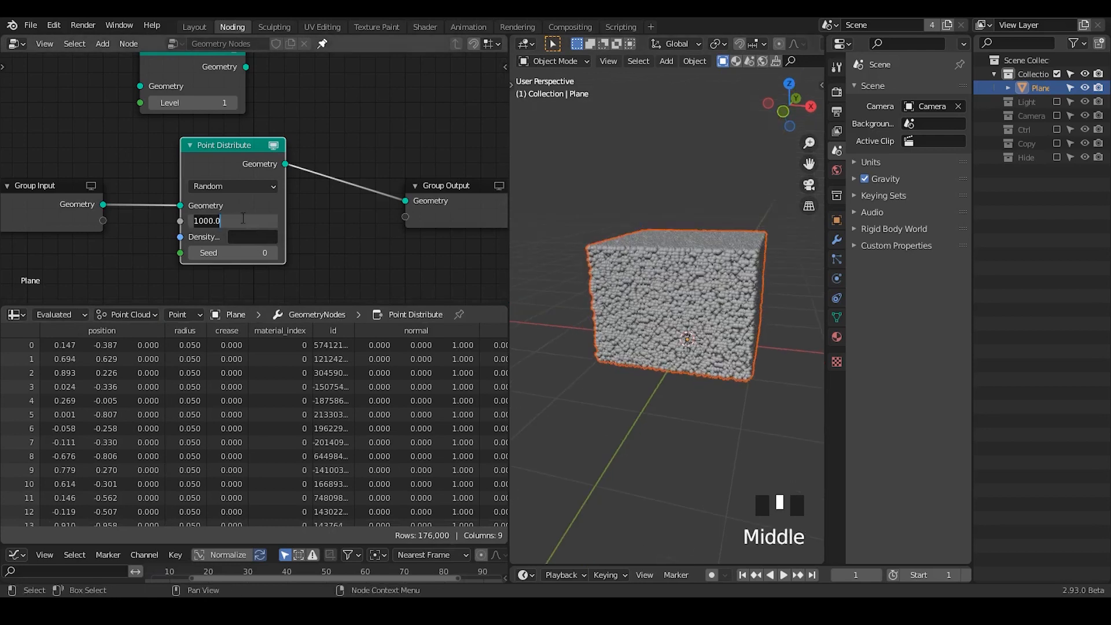
click(311, 224)
drag(249, 149, 229, 147)
click(254, 143)
- Delete the unconnected Subdivide node and shrink the spreadsheet area to enlarge the node editor
middle_drag(204, 103, 205, 149)
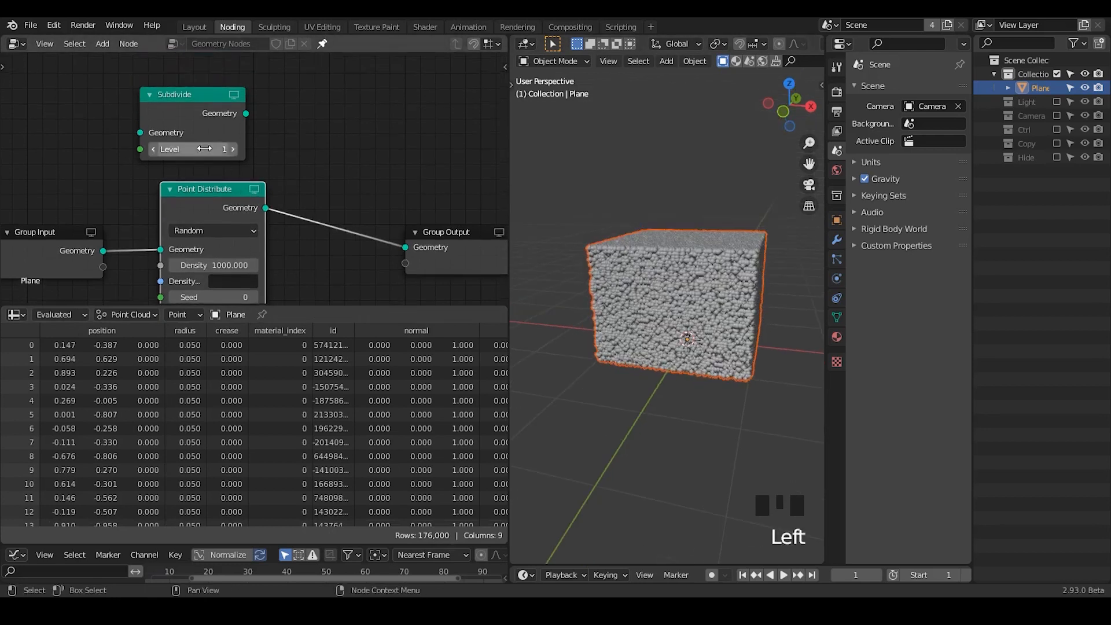
click(192, 130)
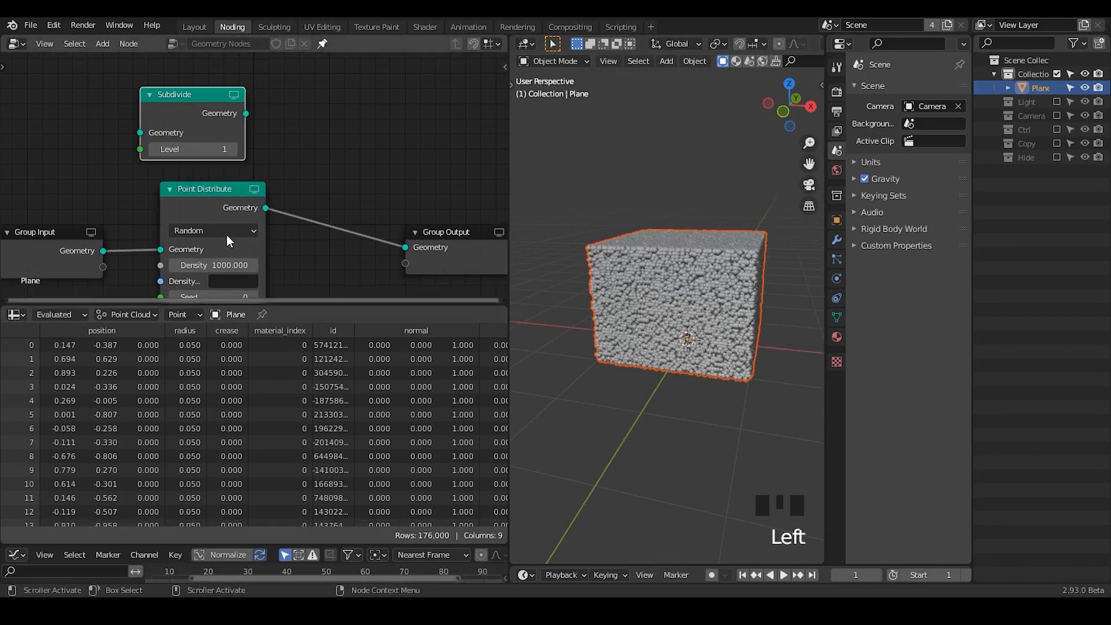
key(x)
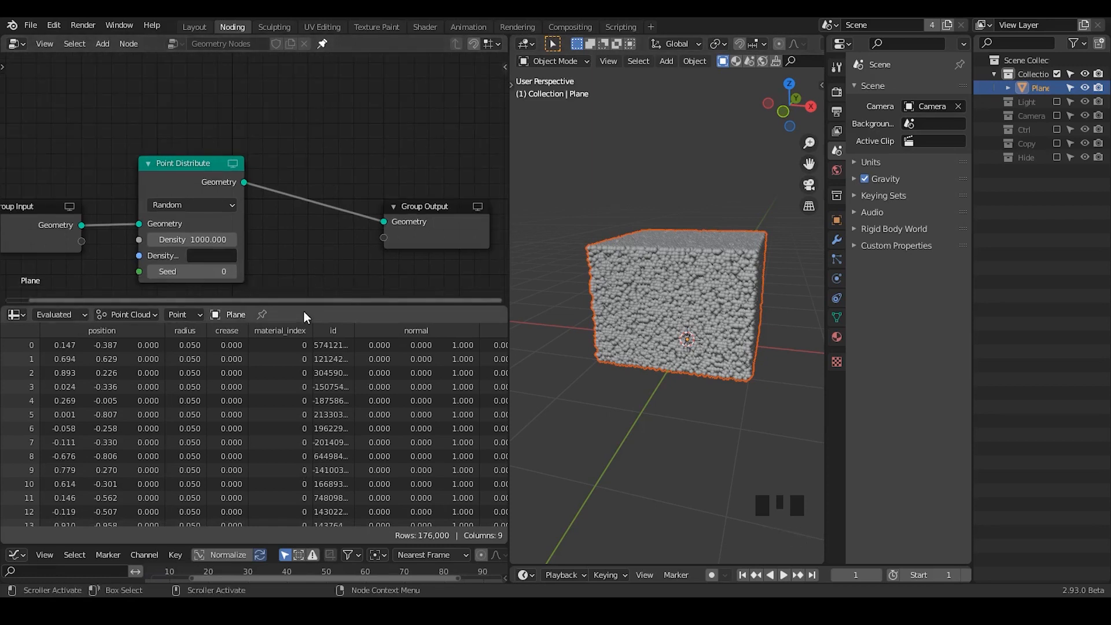
drag(299, 305, 289, 507)
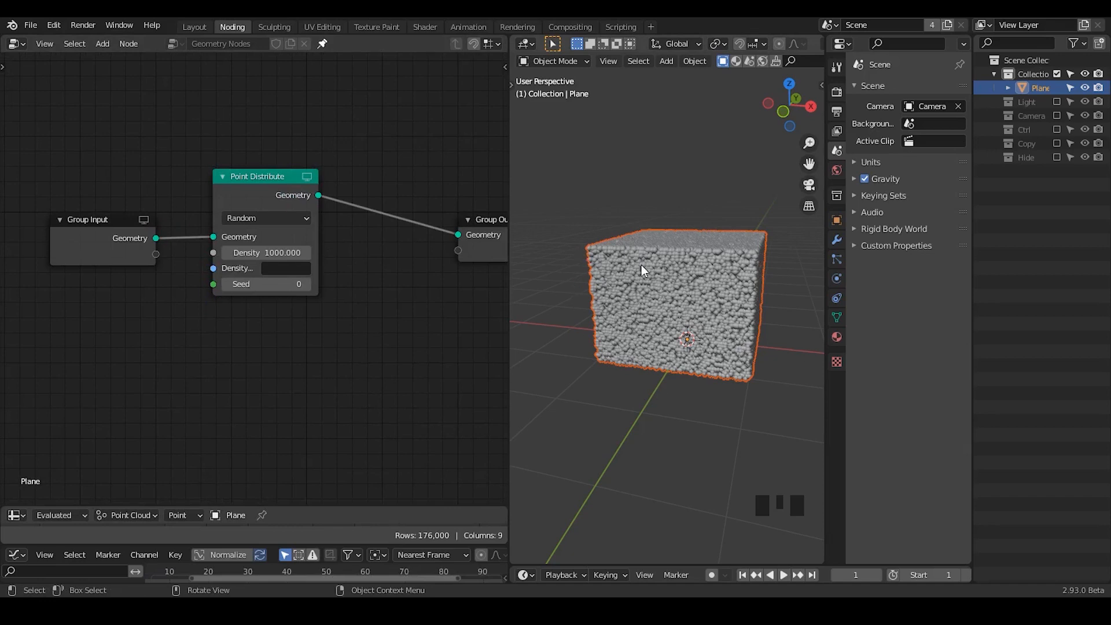
- Duplicate the Point Distribute node below the original and connect Group Input's geometry to the copy
click(286, 207)
key(shift+d)
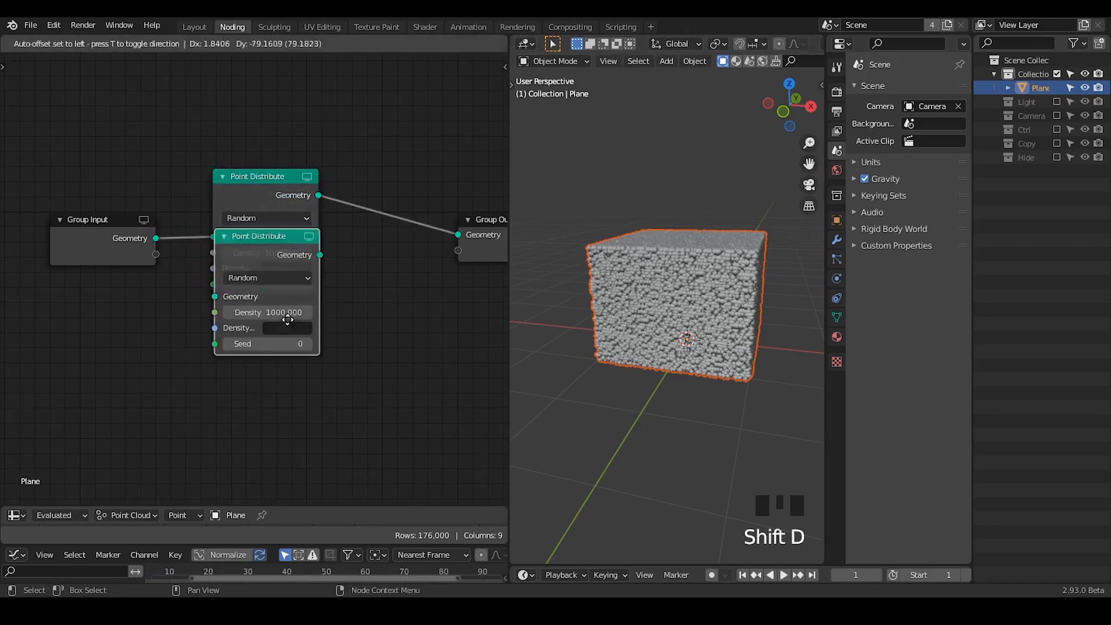
click(290, 332)
drag(156, 238, 214, 358)
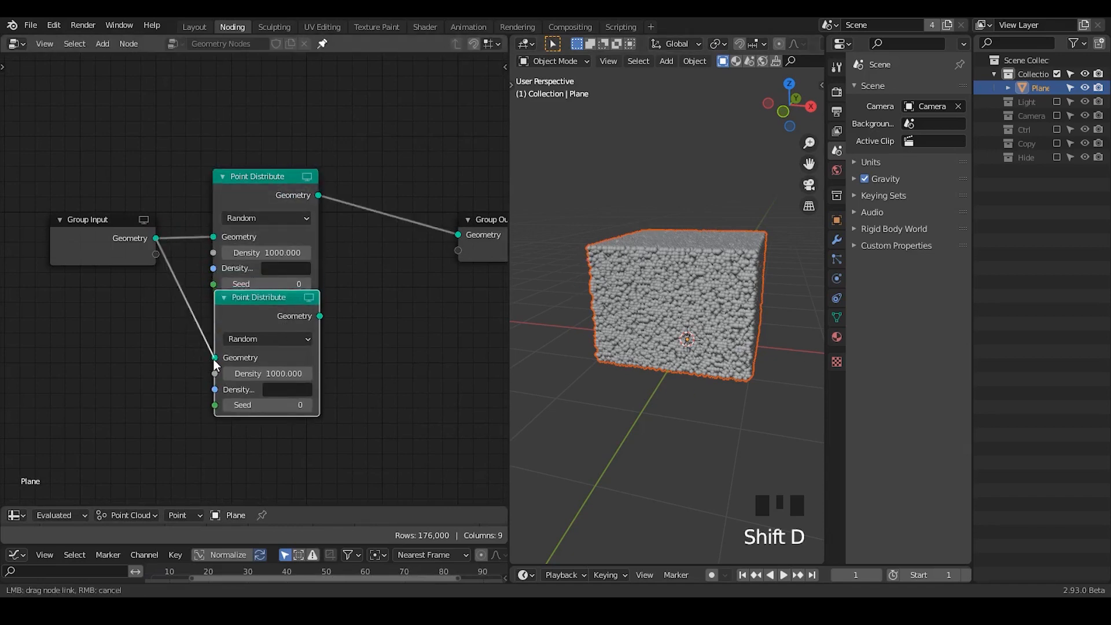
- Set the Density of the lower Point Distribute copy to 0.05
click(271, 373)
text(0.0)
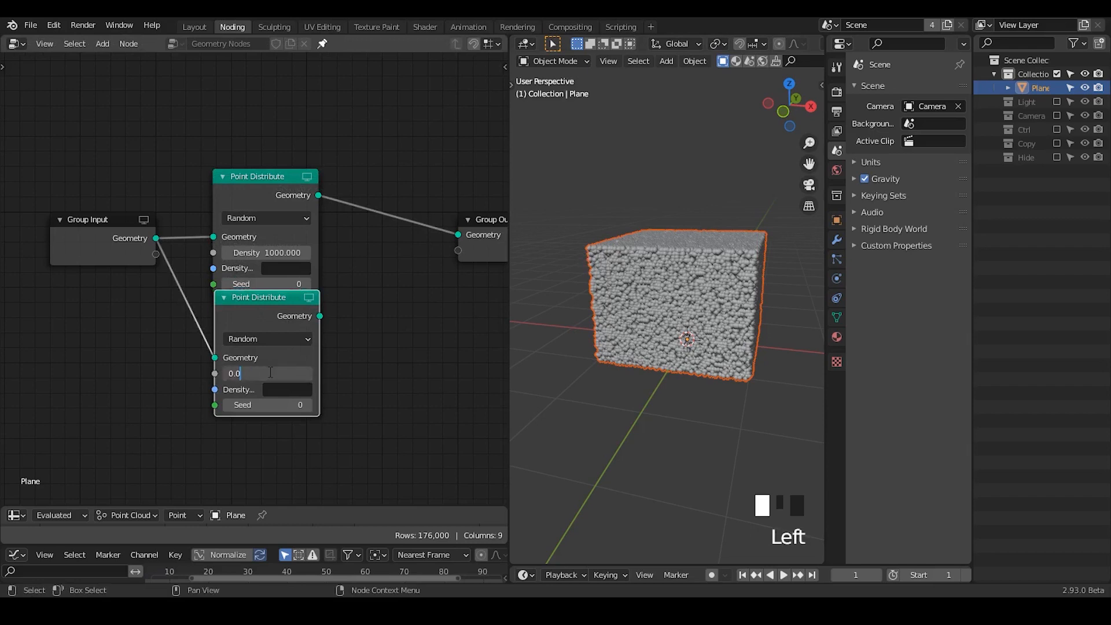
text(5)
key(Return)
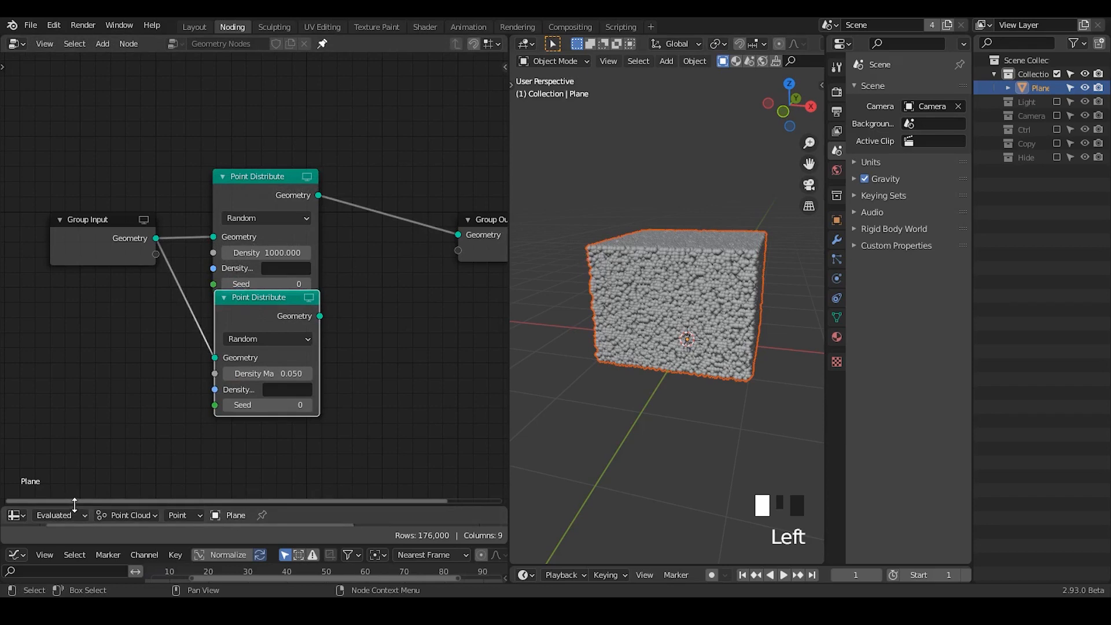
- Enlarge the spreadsheet to preview the lower Point Distribute copy, and connect that copy's geometry to Group Output in place of the original
drag(75, 505, 96, 282)
click(309, 188)
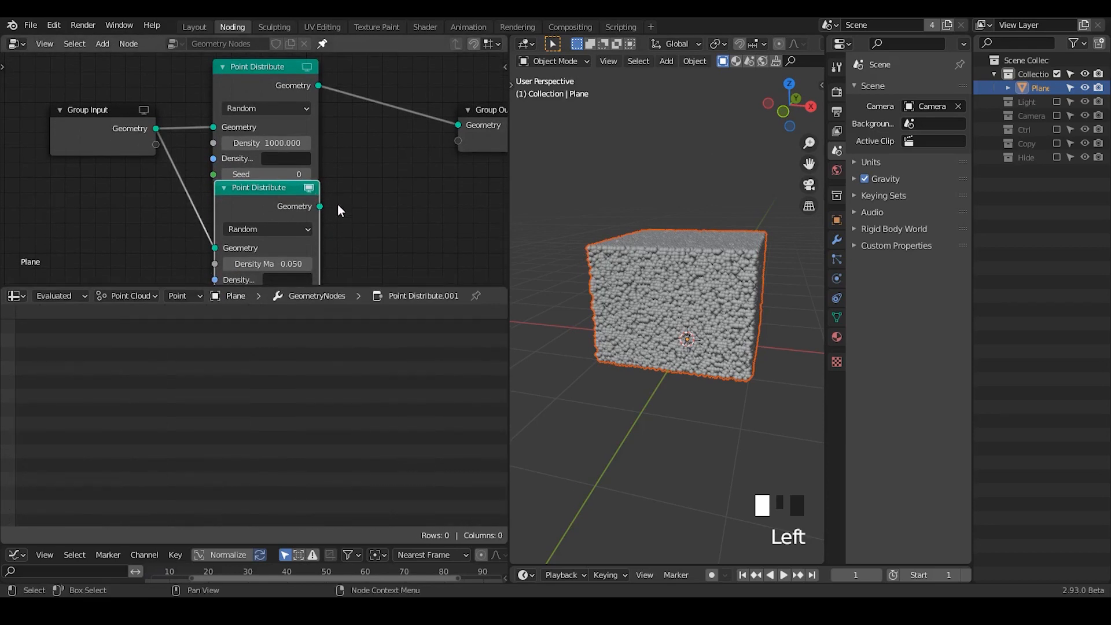
middle_drag(333, 211, 302, 206)
drag(281, 201, 420, 121)
middle_drag(301, 175, 311, 219)
drag(288, 211, 359, 176)
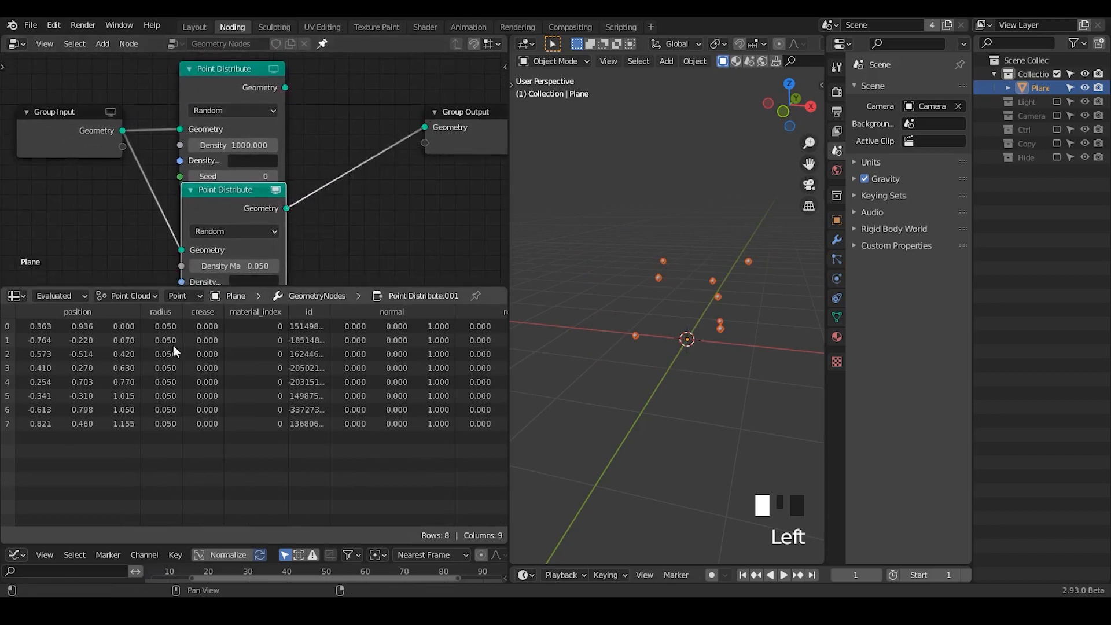
- Try a higher density on the lower Point Distribute node, then set it back to 0.05
drag(231, 266, 254, 265)
click(238, 266)
text(0.05)
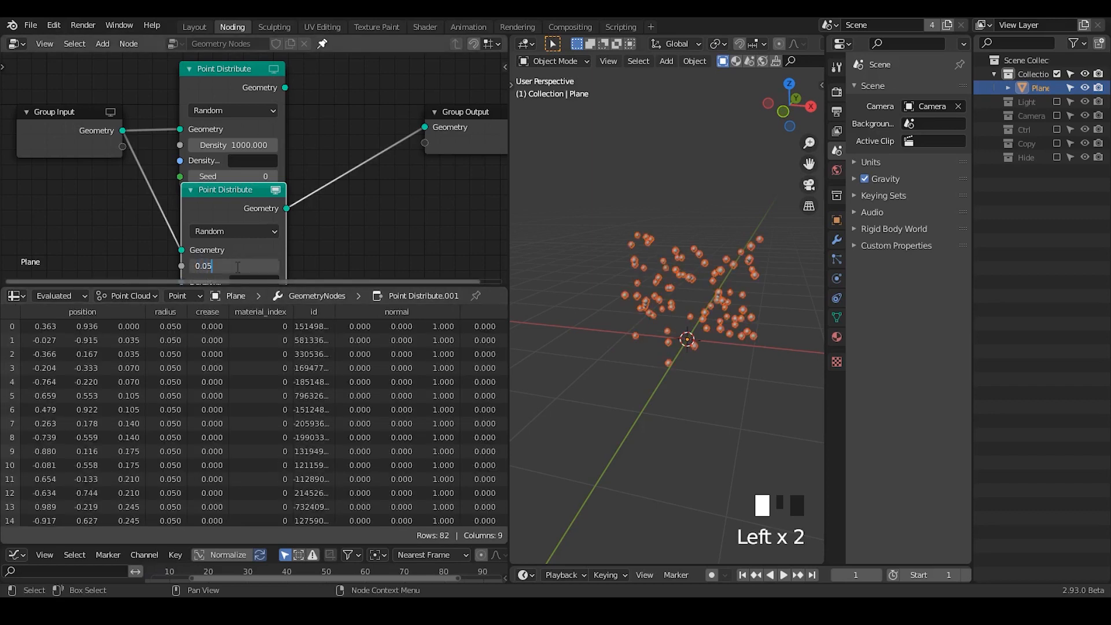
key(Return)
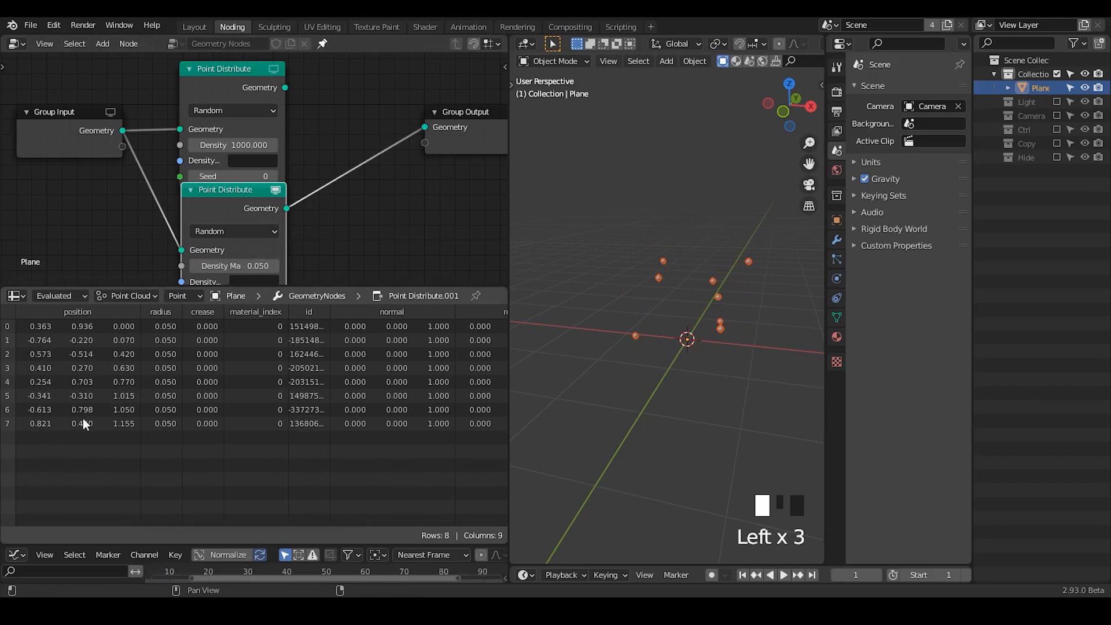
- Move Group Output farther from the Point Distribute nodes and shrink the spreadsheet area to give the node editor more height
mouse_move(649, 331)
middle_down()
mouse_move(671, 317)
mouse_move(651, 328)
middle_up()
middle_drag(491, 135, 420, 166)
drag(421, 161, 524, 142)
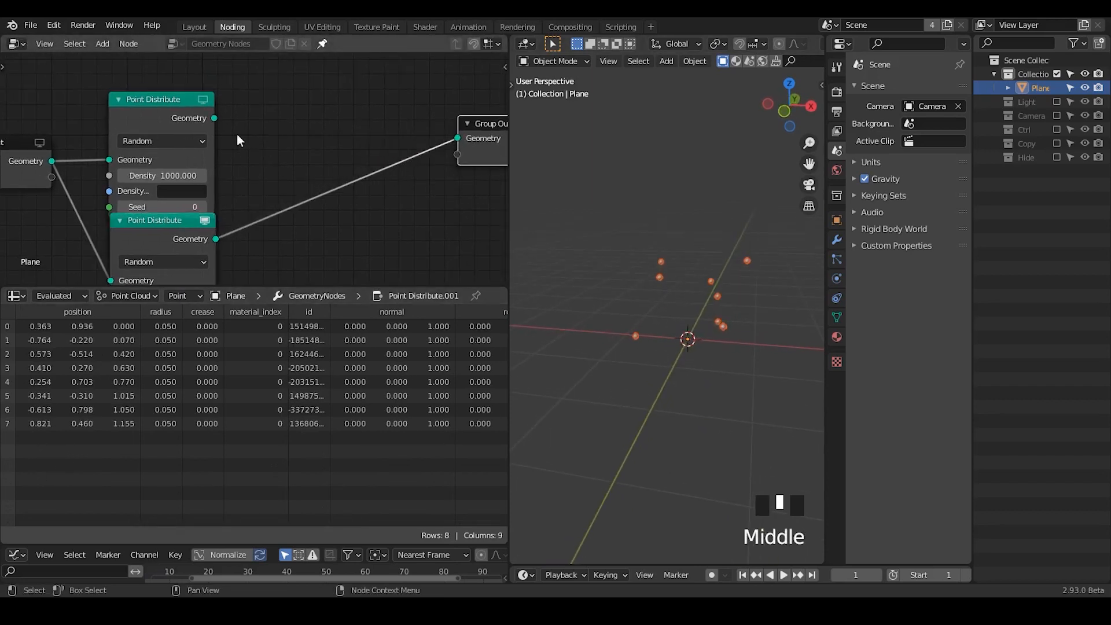
middle_drag(220, 136, 237, 135)
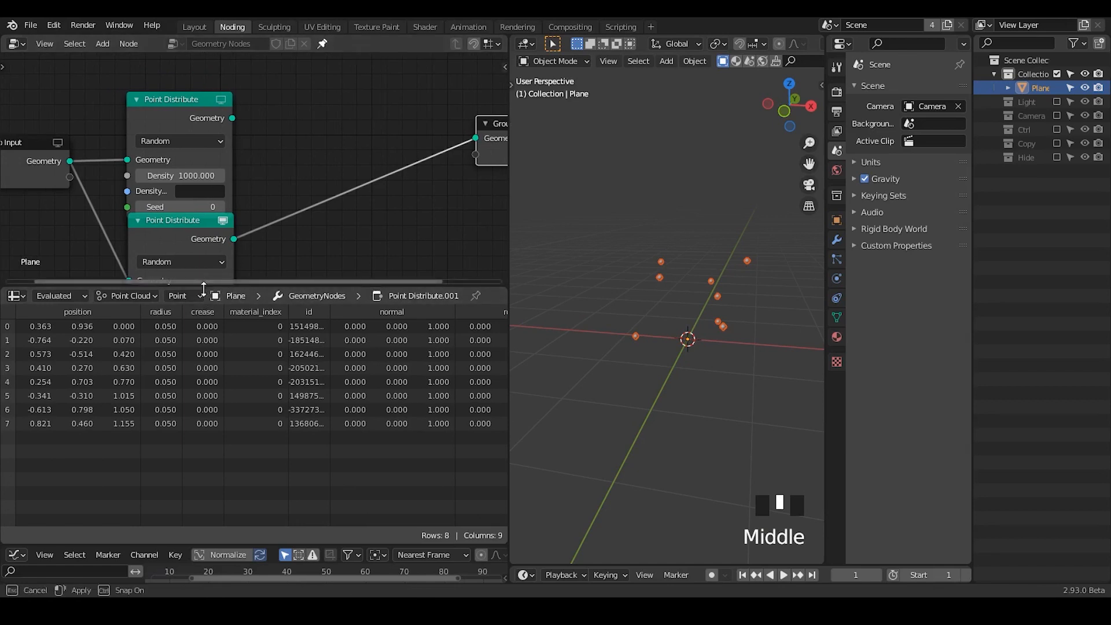
drag(203, 287, 200, 399)
middle_drag(199, 387, 218, 369)
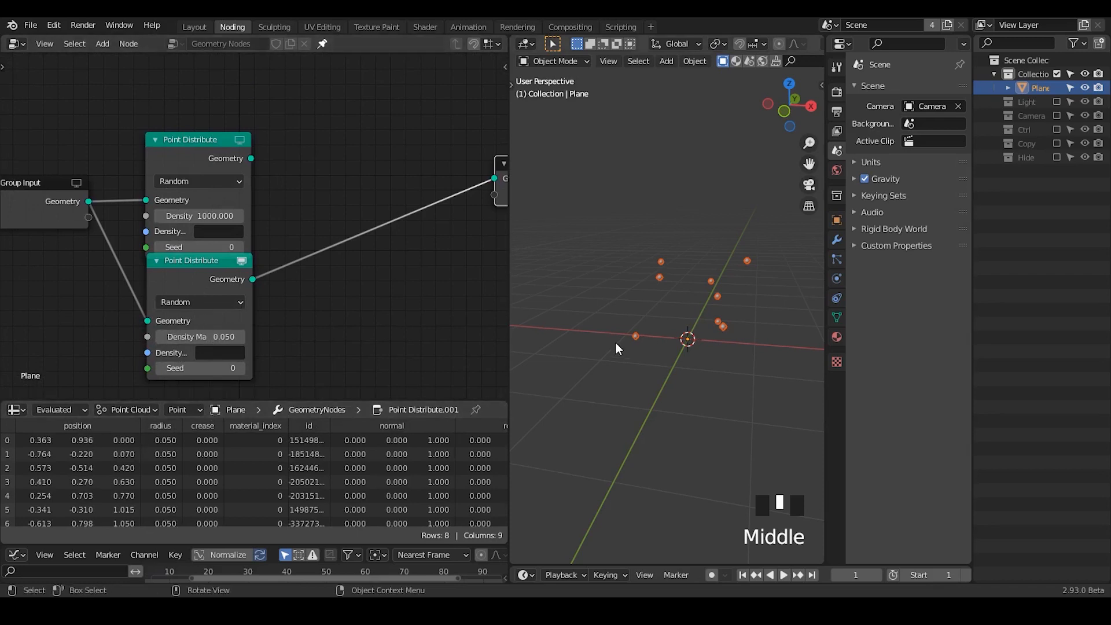
- Insert an Attribute Proximity node on the link between the lower Point Distribute node and Group Output
key(shift+a)
text(sattri)
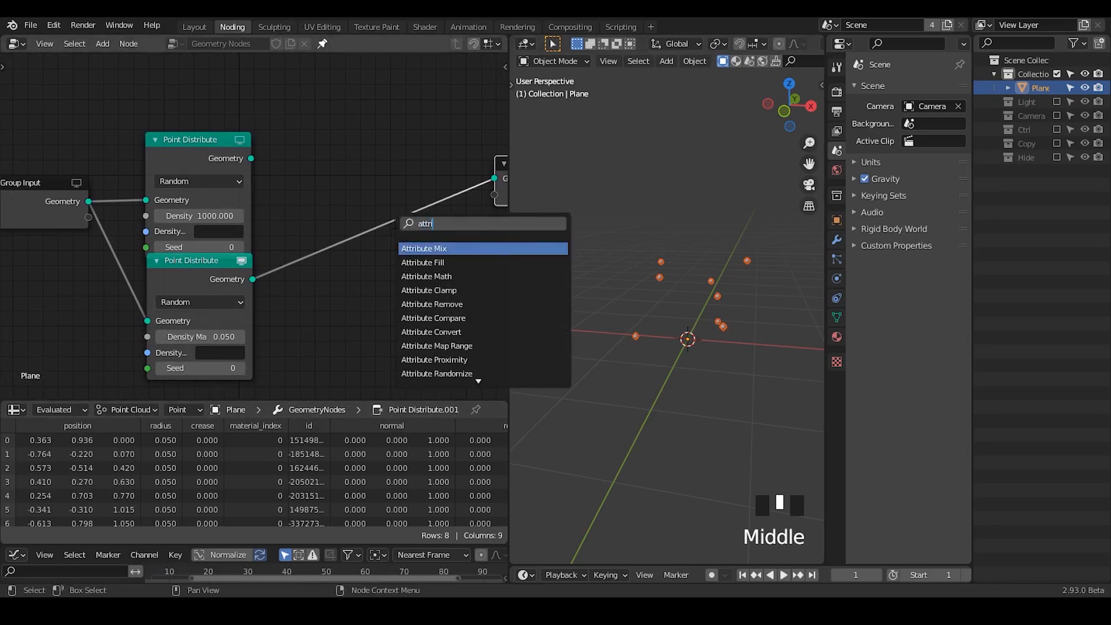
text(bute prox)
key(Return)
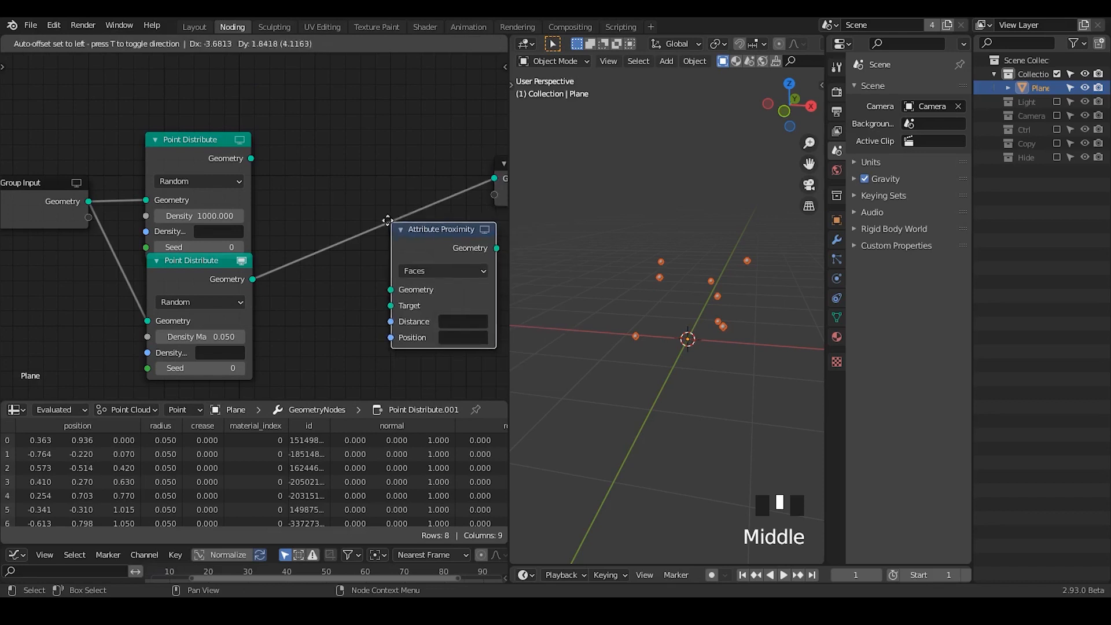
key(t)
click(326, 119)
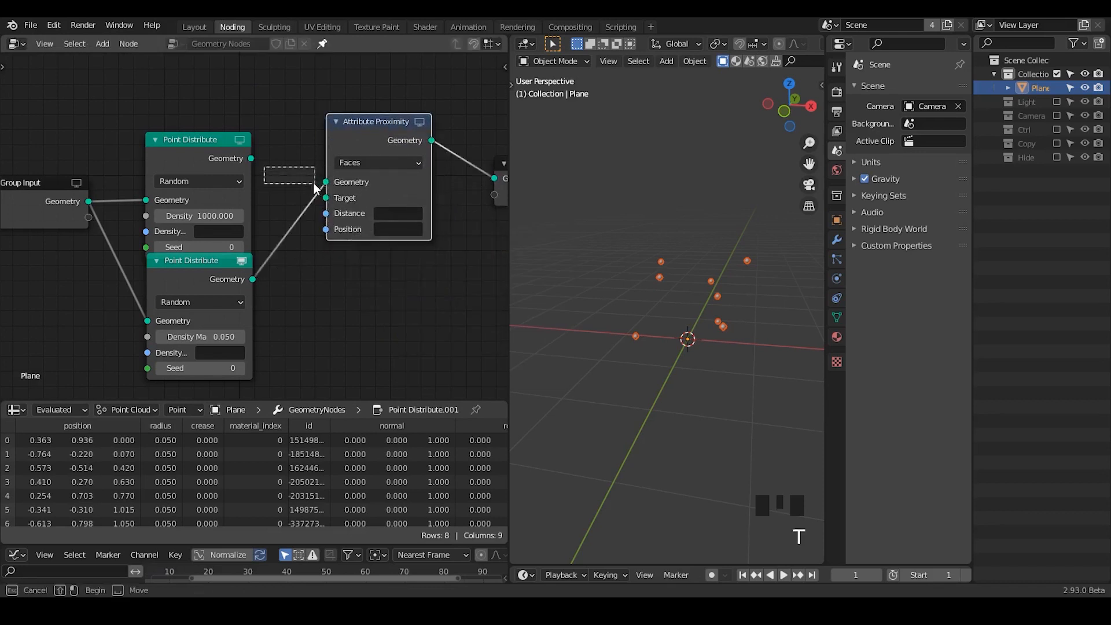
- Connect the original Point Distribute to Attribute Proximity's Geometry and the copy to its Target, with the target geometry set to Points
drag(251, 159, 326, 182)
drag(253, 279, 330, 200)
click(366, 163)
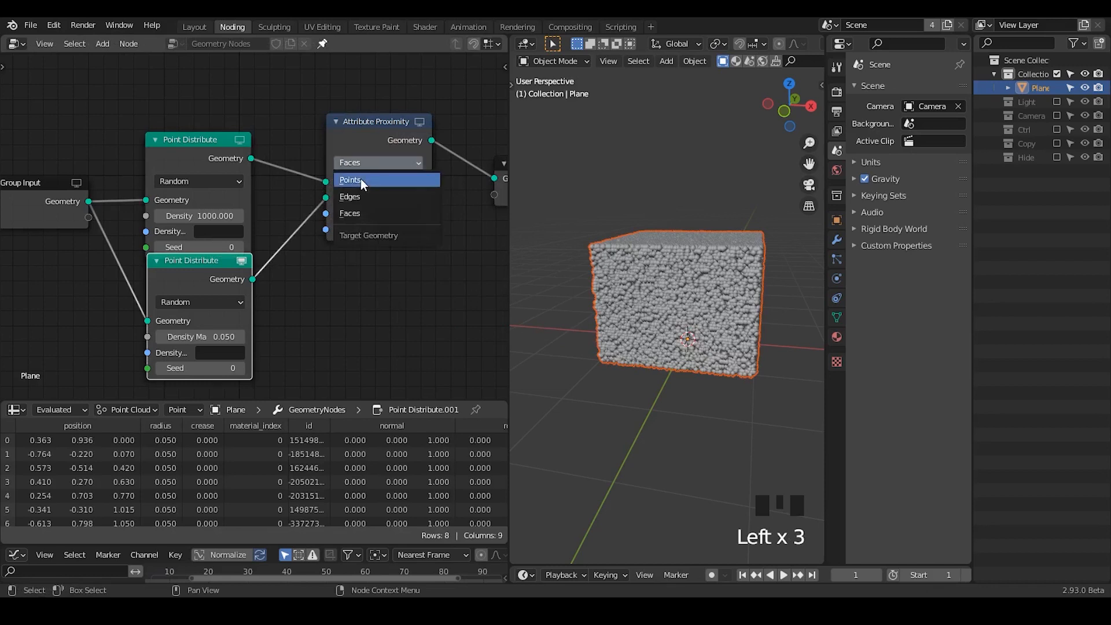
click(360, 179)
drag(363, 124, 340, 127)
- Name the Distance attribute of the Attribute Proximity node D
click(375, 217)
text(D)
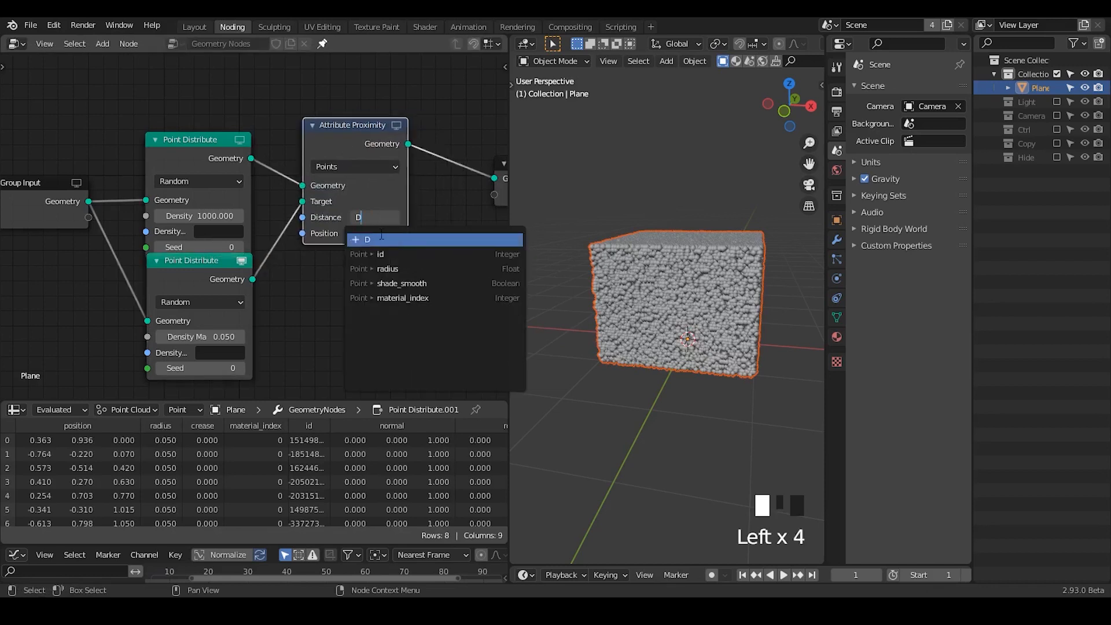
key(Return)
- Move Group Output farther away and insert an Attribute Math node between Attribute Proximity and Group Output
middle_drag(418, 284, 168, 297)
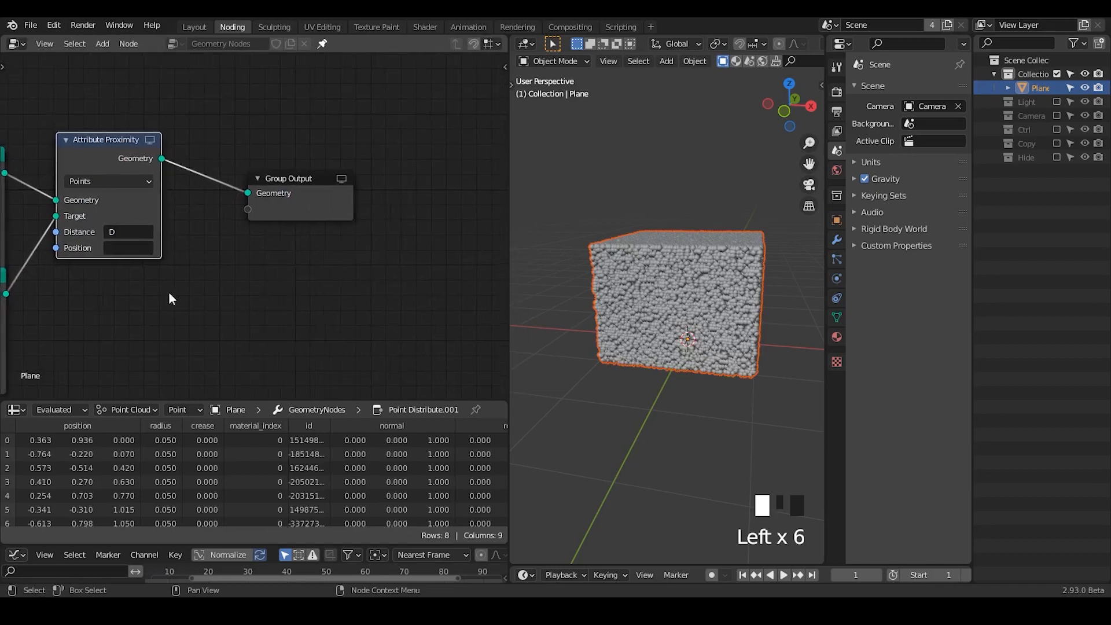
drag(284, 208, 466, 157)
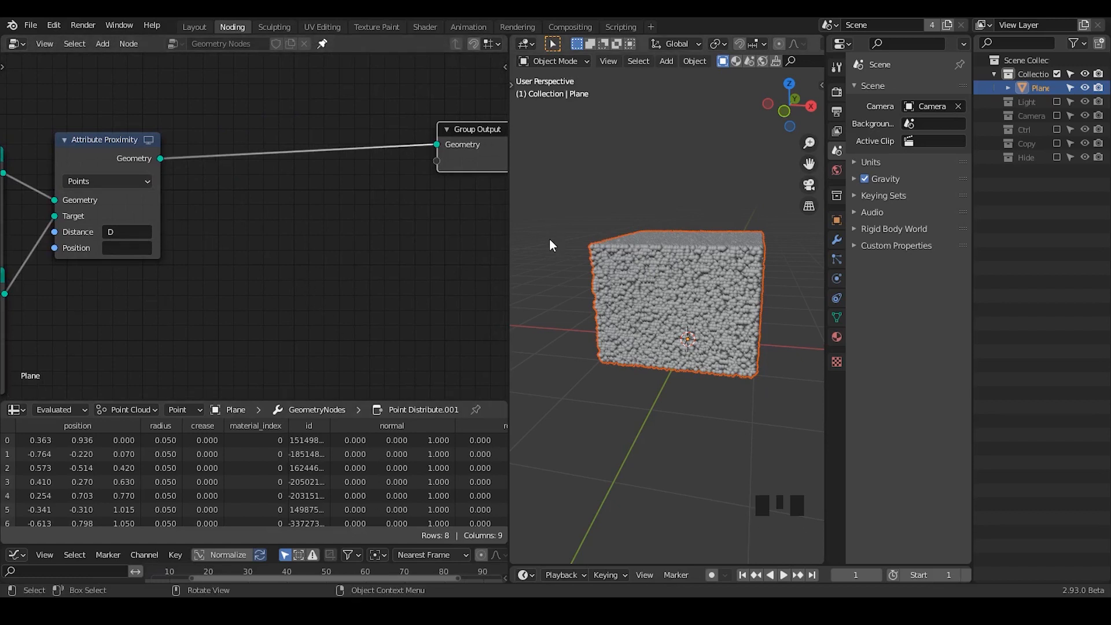
mouse_move(281, 210)
middle_down()
mouse_move(248, 260)
mouse_move(295, 216)
middle_up()
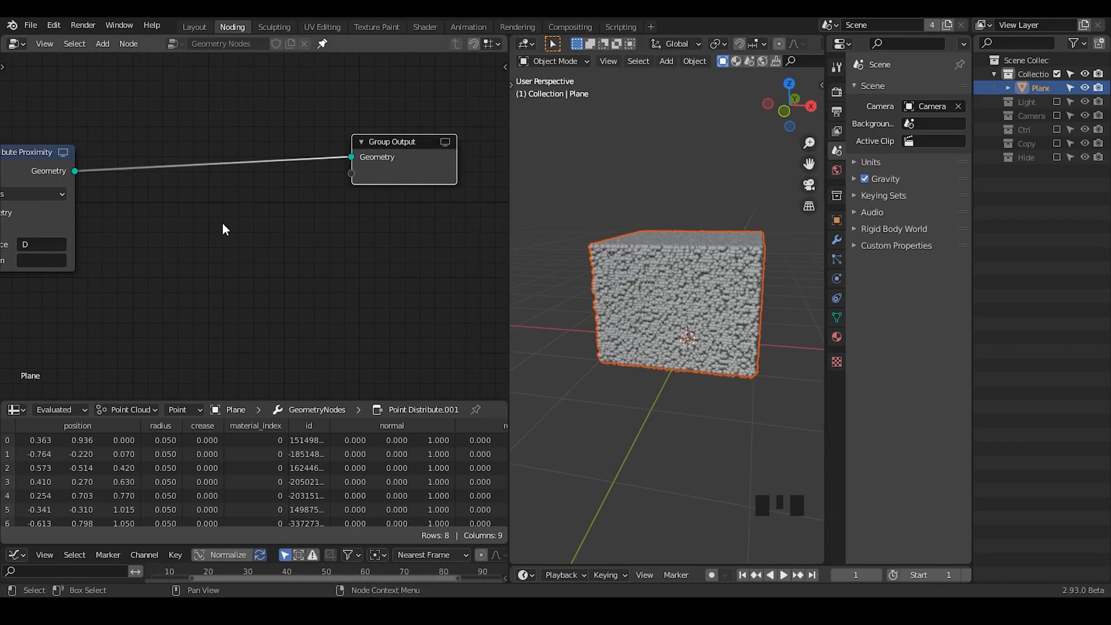
key(ctrl+a)
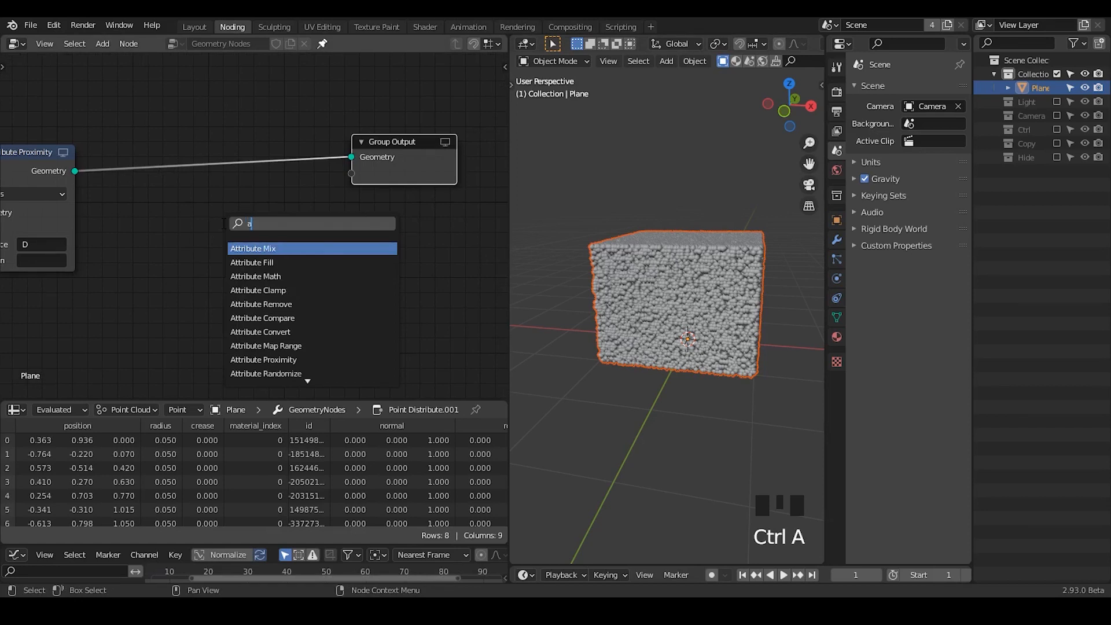
text(attribute math)
key(Return)
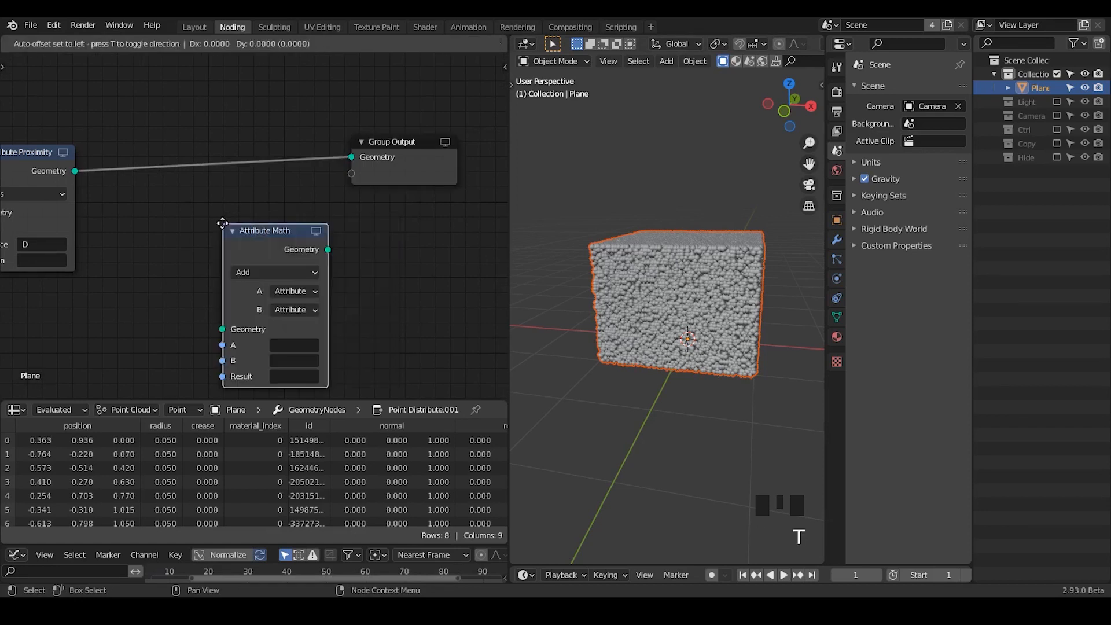
click(229, 166)
- Set the Attribute Math operation to Sine, using attribute D for both input A and Result
click(228, 164)
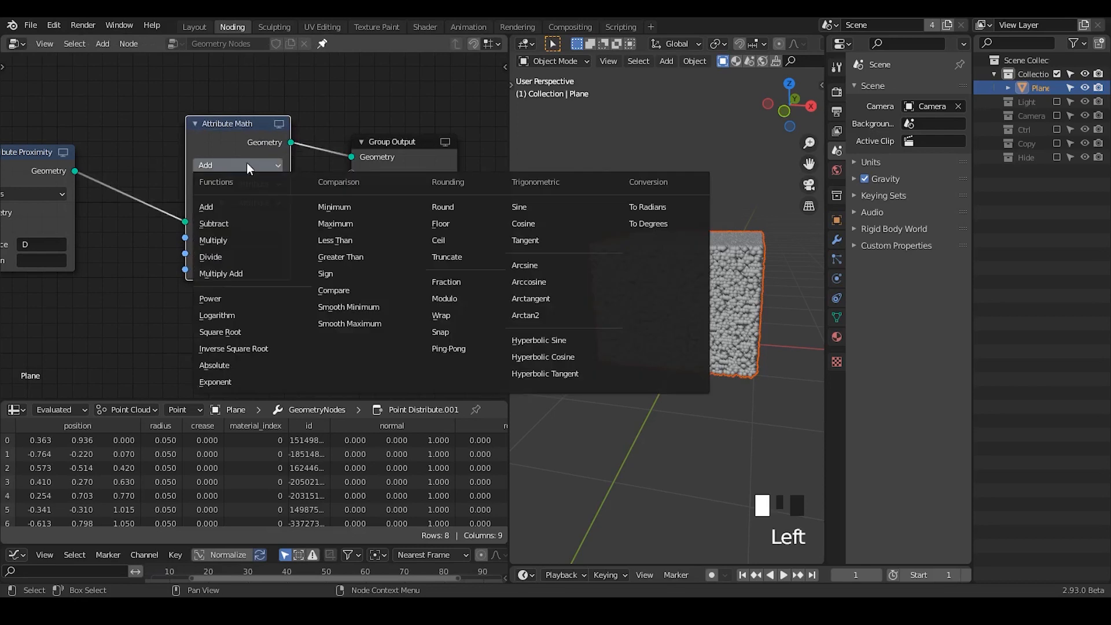
click(527, 210)
click(257, 218)
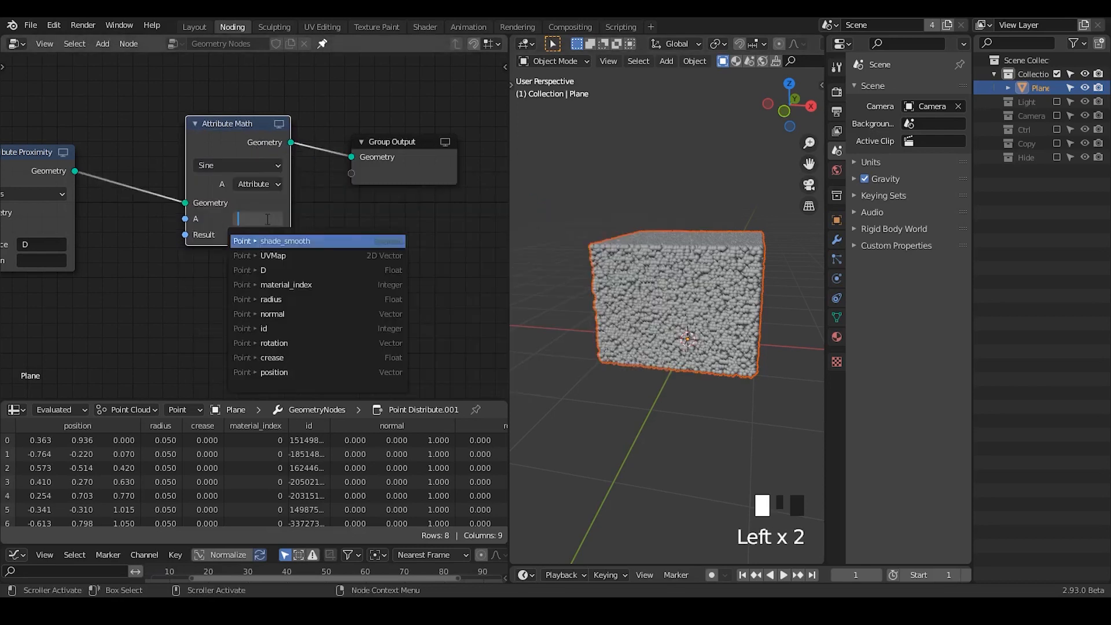
text(D)
click(258, 234)
text(D)
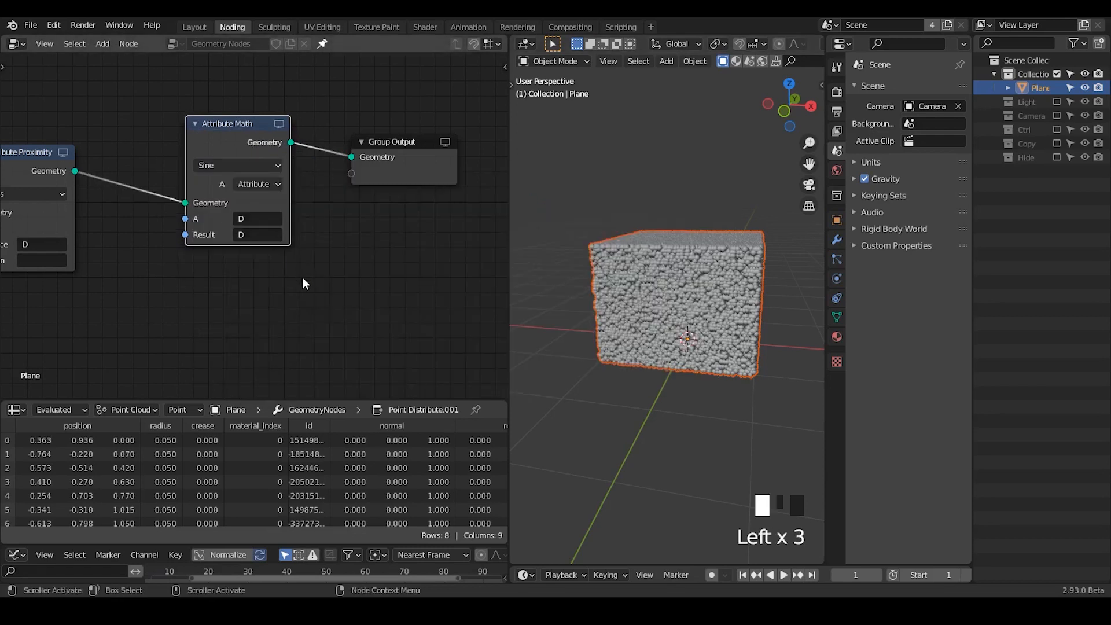
- Widen the node editor and move Attribute Math and Group Output away from Attribute Proximity to free space in the chain
middle_drag(302, 277, 277, 227)
middle_drag(333, 143, 362, 199)
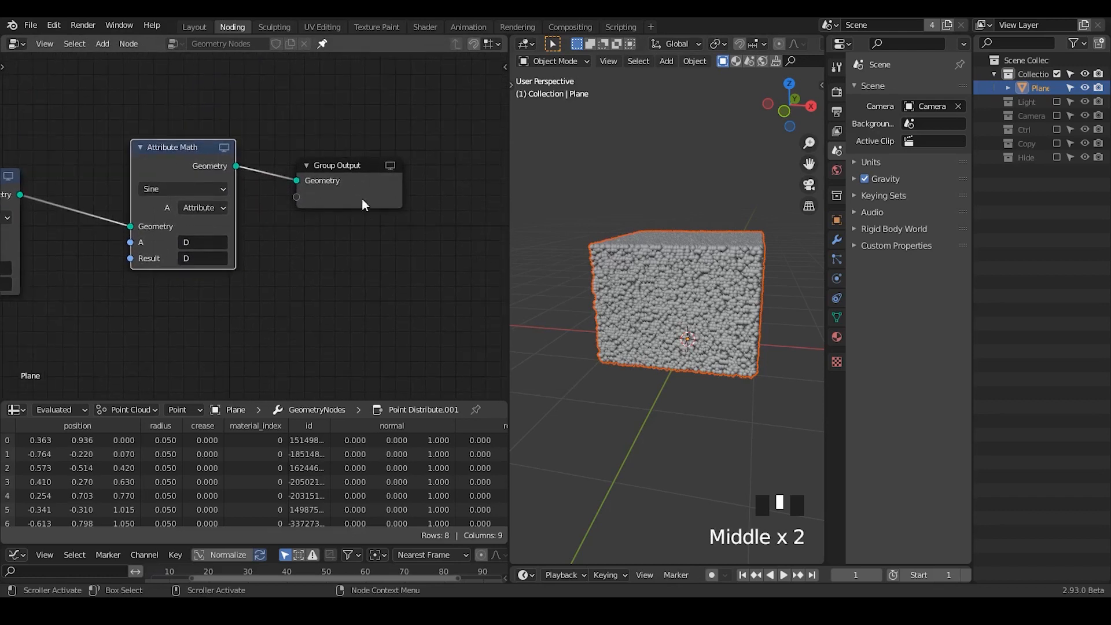
drag(510, 185, 521, 182)
drag(549, 97, 236, 329)
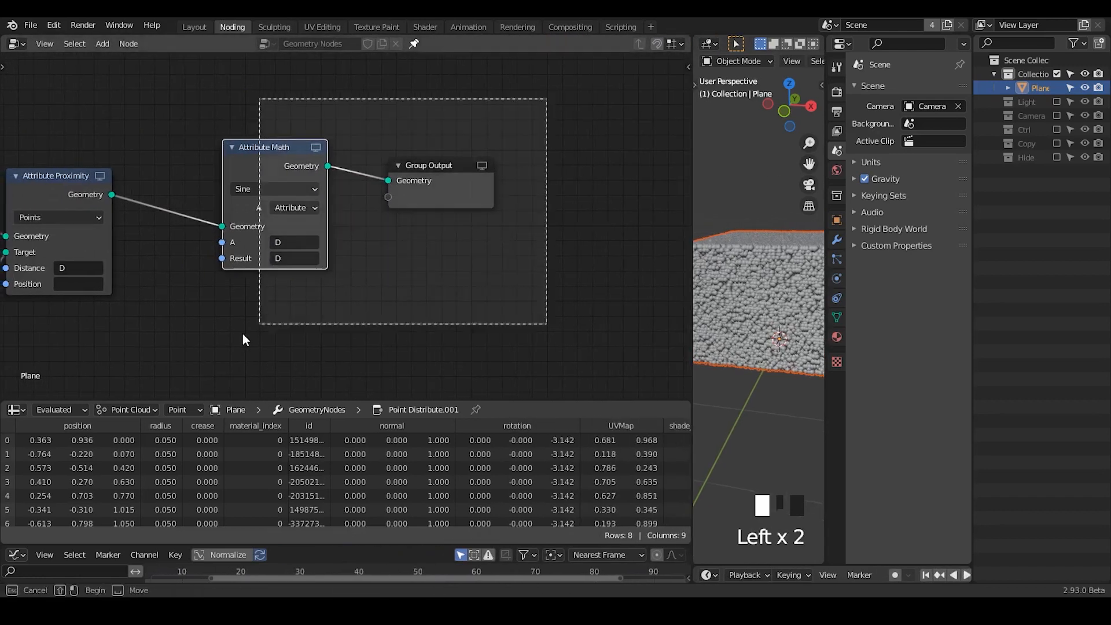
key(g)
click(502, 250)
drag(578, 93, 540, 106)
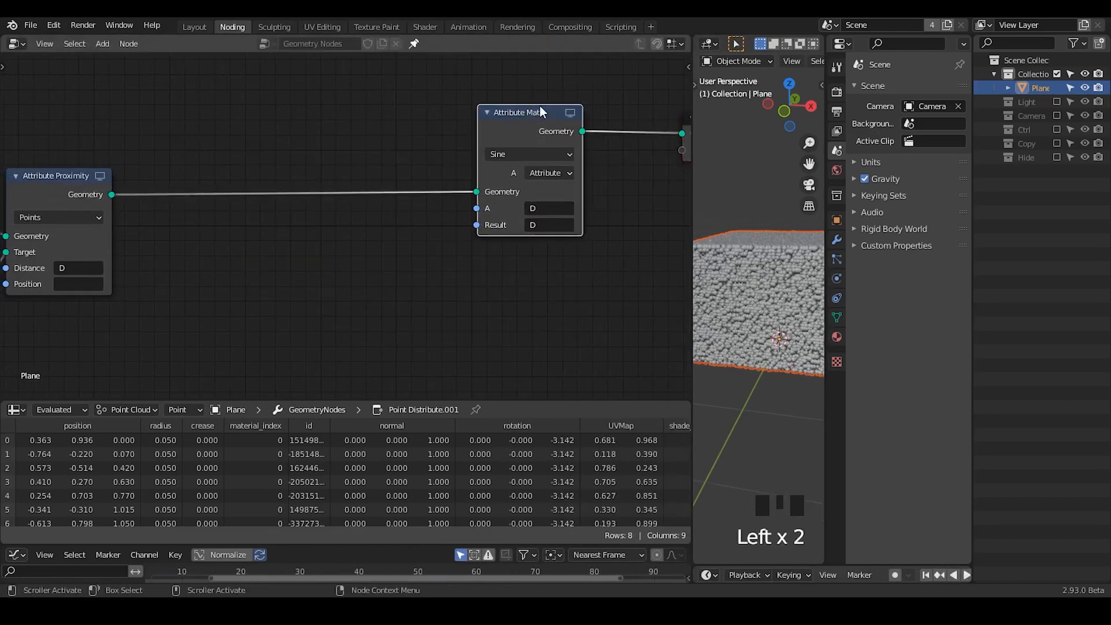
- Duplicate the Sine Attribute Math node three times, placing each copy in the chain between Attribute Proximity and Group Output
key(shift+d)
click(400, 149)
key(shift+d)
click(256, 157)
key(shift+d)
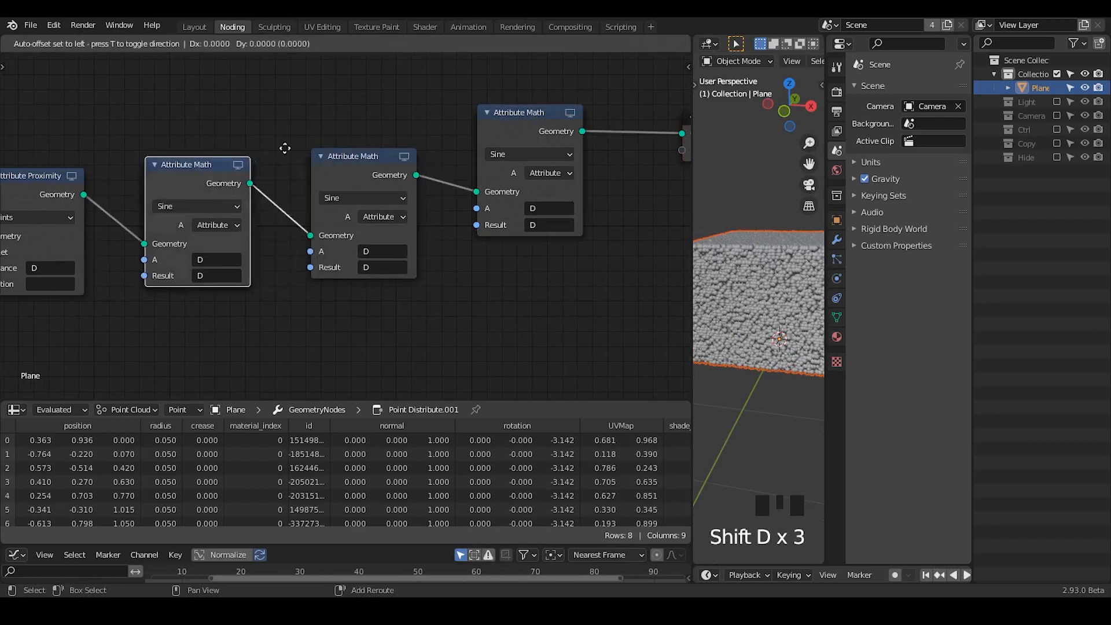
click(60, 89)
ctrl+middle_drag(394, 229, 385, 255)
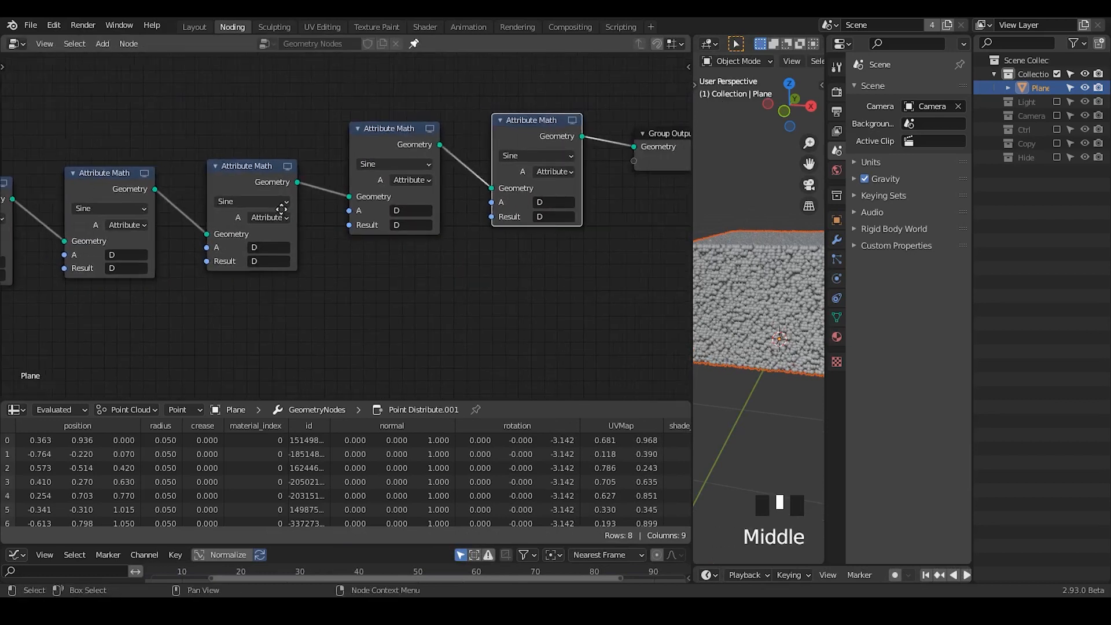
- Set the operation of the first and last Attribute Math nodes in the chain to Multiply together
middle_drag(279, 208, 296, 208)
shift+click(102, 186)
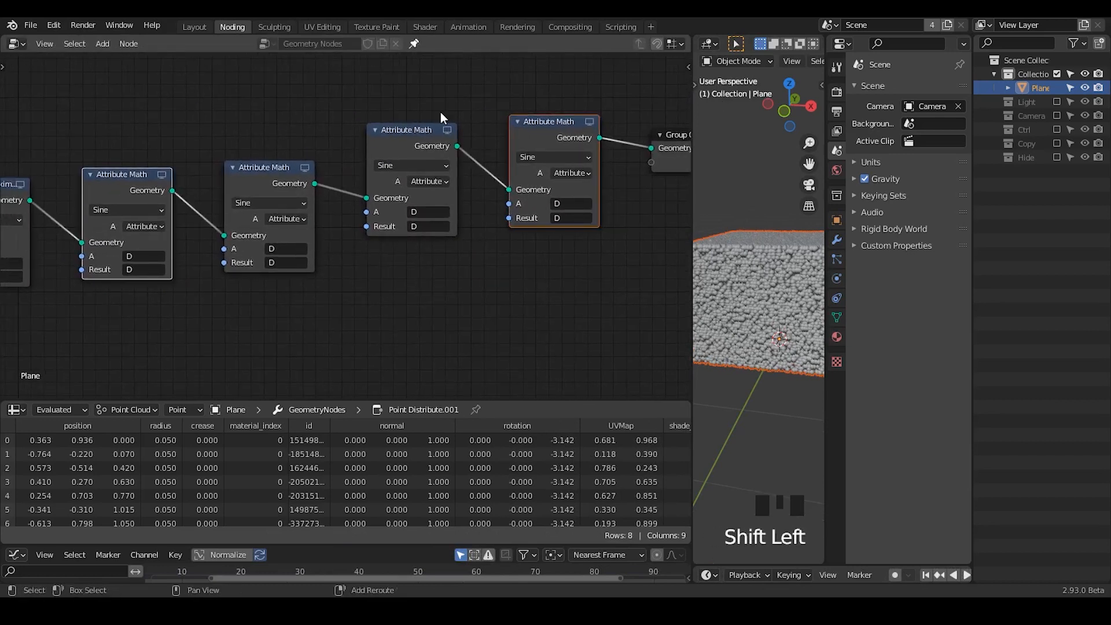
alt+click(126, 209)
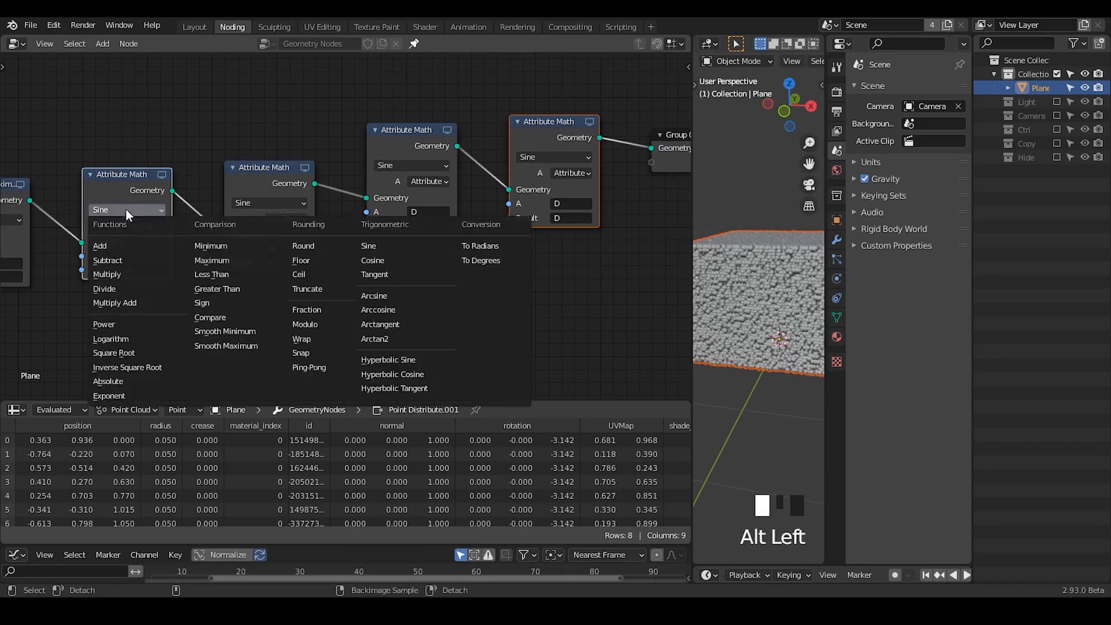
alt+click(127, 270)
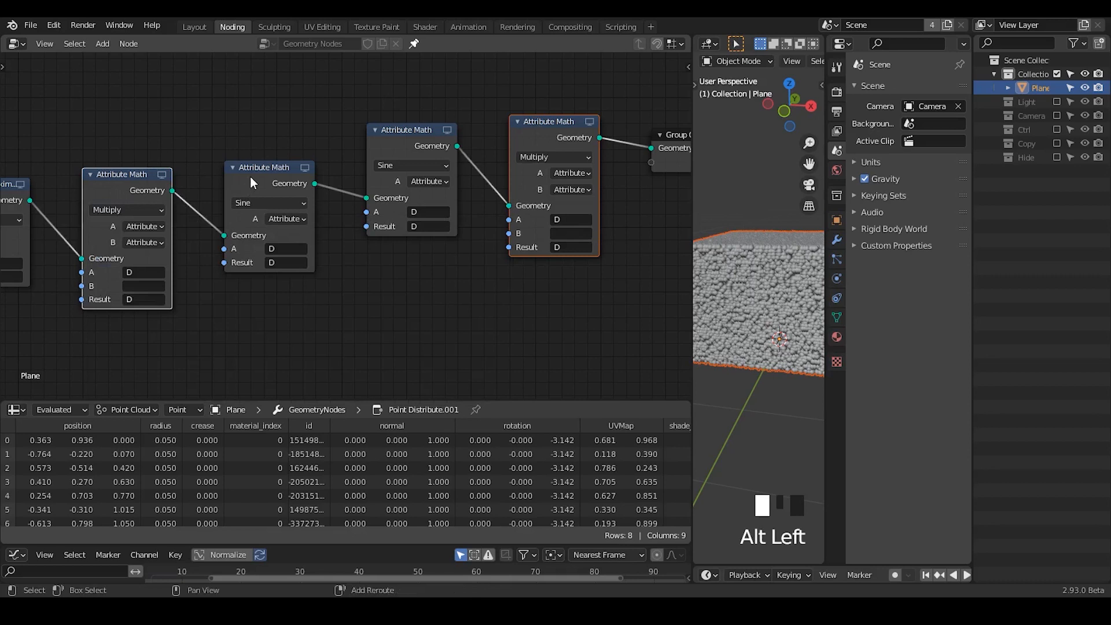
- Add the second Attribute Math node to the selection and set its operation to Add
shift+click(244, 219)
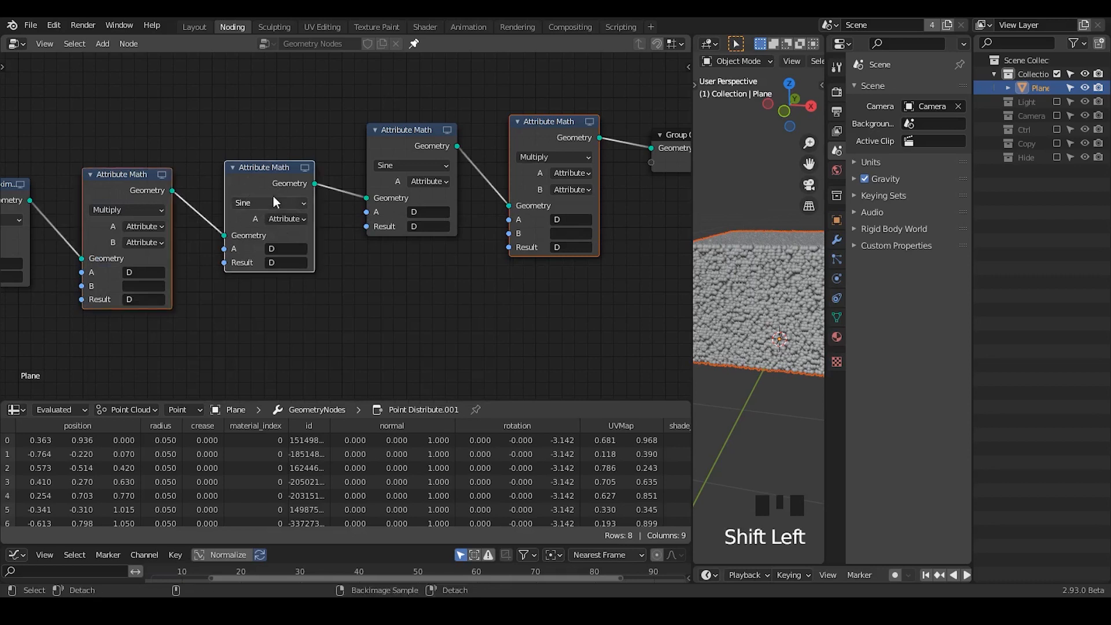
alt+click(136, 226)
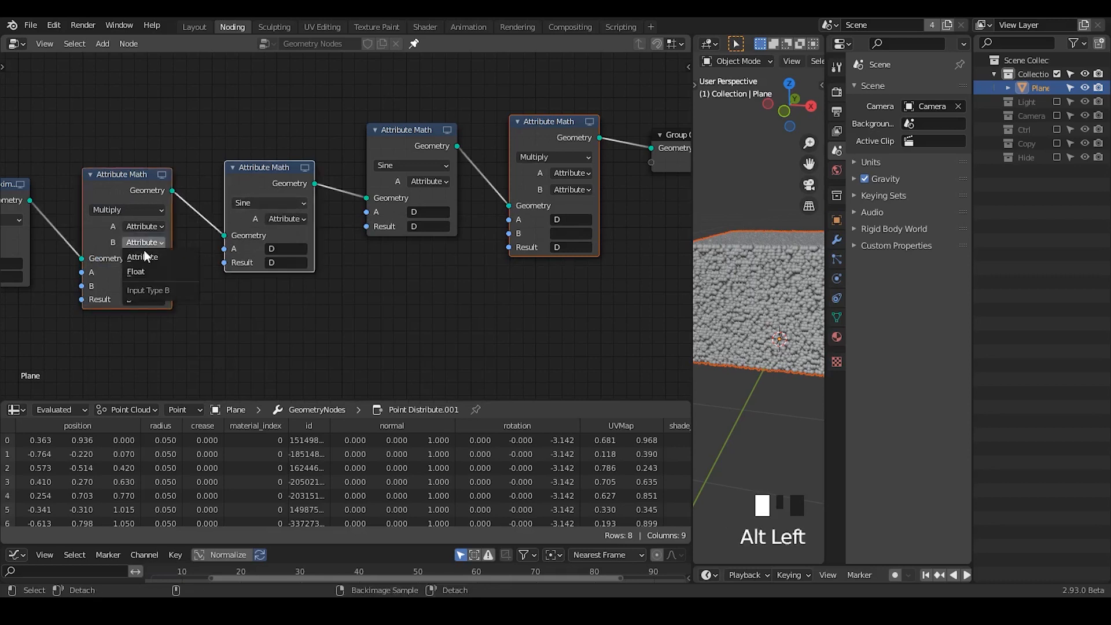
click(270, 203)
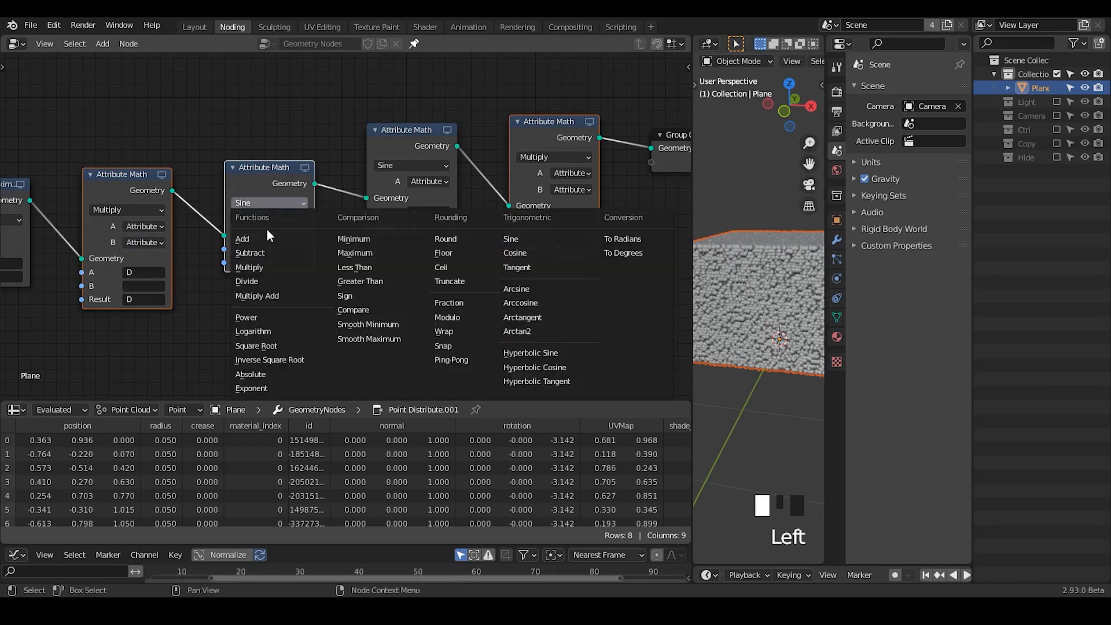
click(275, 237)
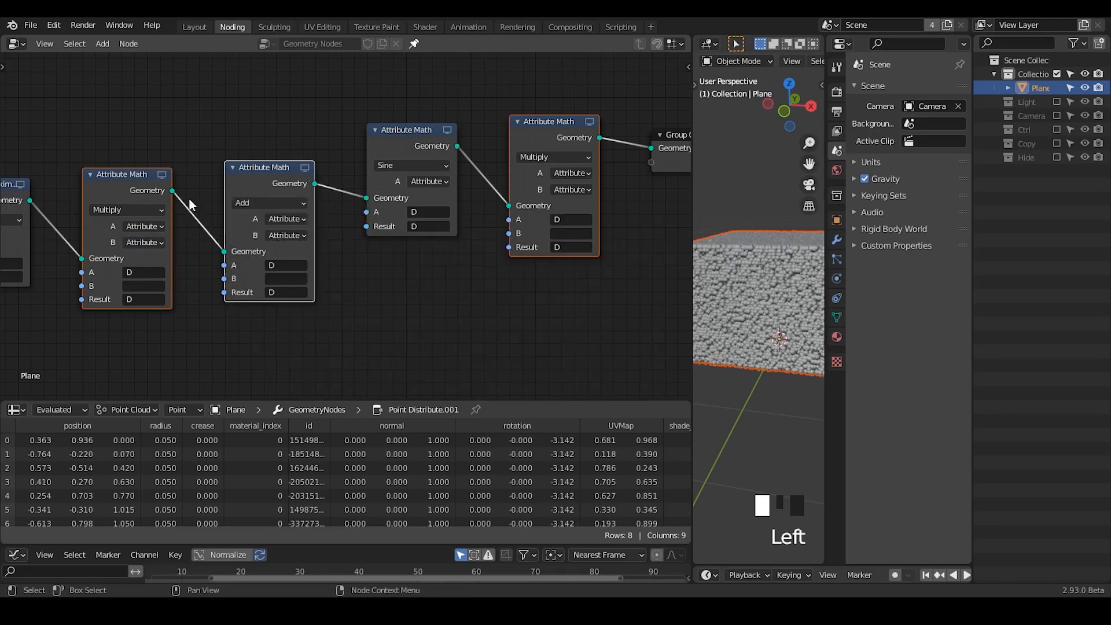
- Set the B input type of the selected Multiply and Add Attribute Math nodes to Float together
alt+click(144, 242)
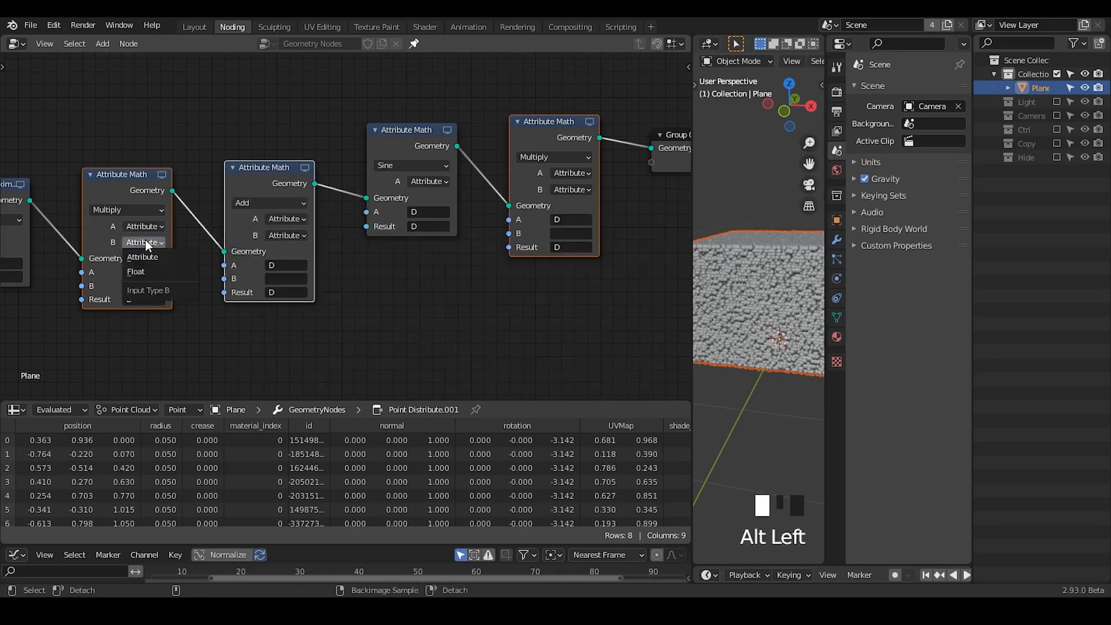
alt+click(148, 273)
click(212, 319)
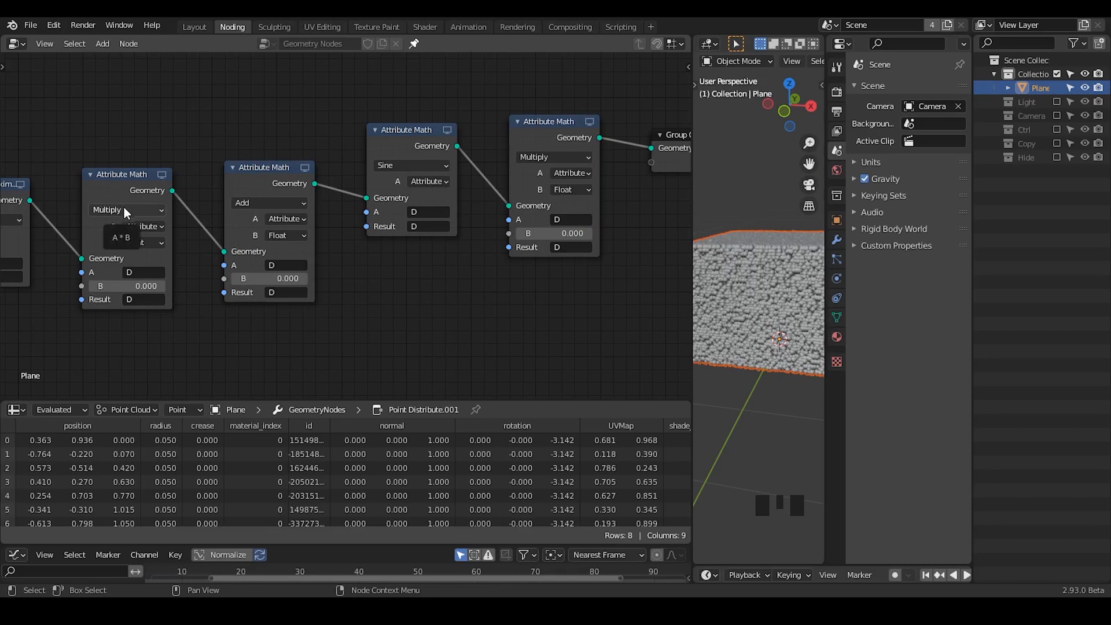
click(137, 195)
click(236, 189)
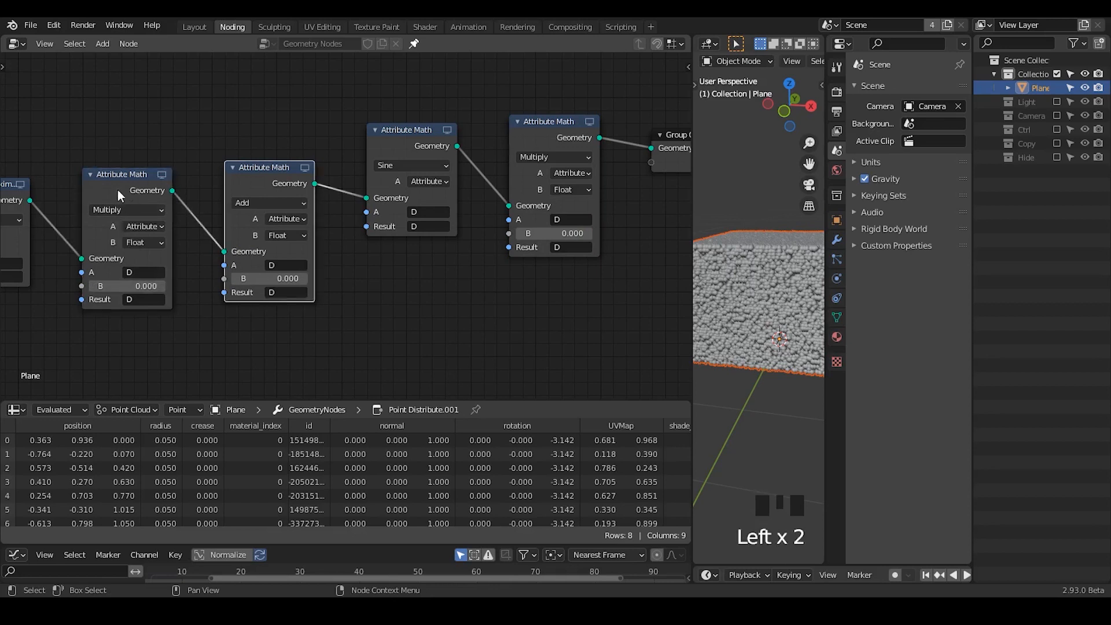
click(117, 190)
shift+click(271, 168)
click(268, 172)
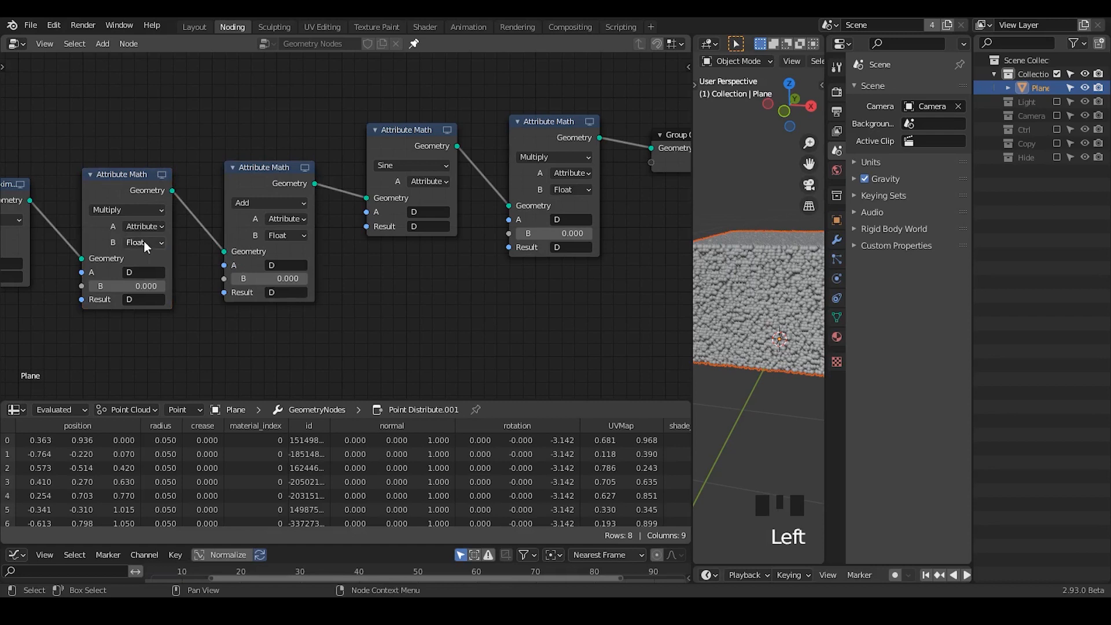
- Set the B value of both Multiply nodes, the first and last in the Attribute Math chain, to 1
click(138, 286)
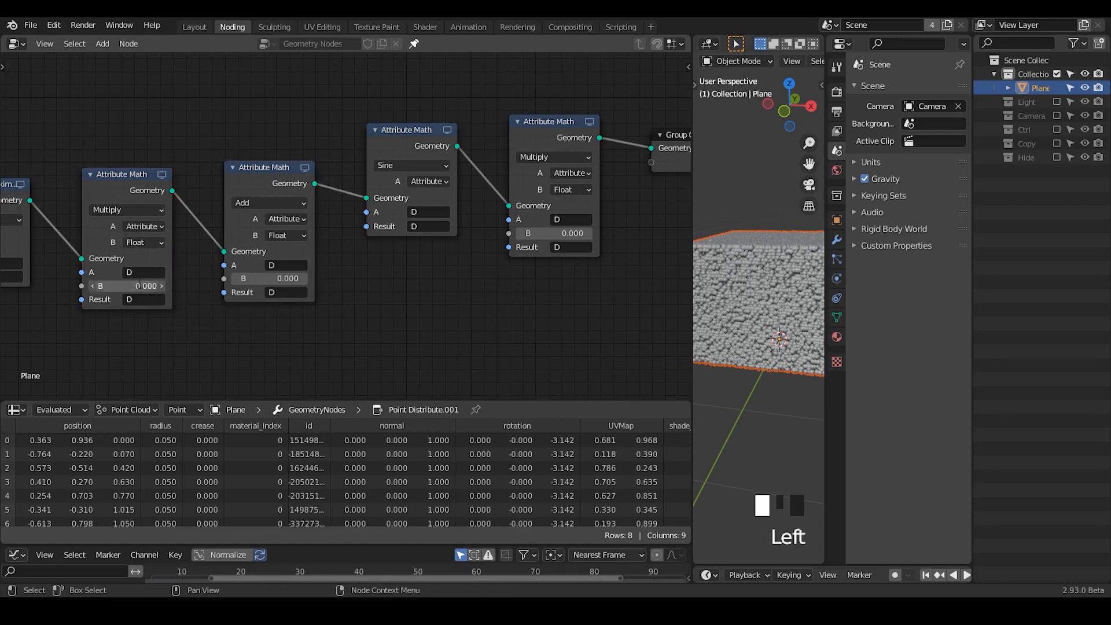
text(1)
click(138, 161)
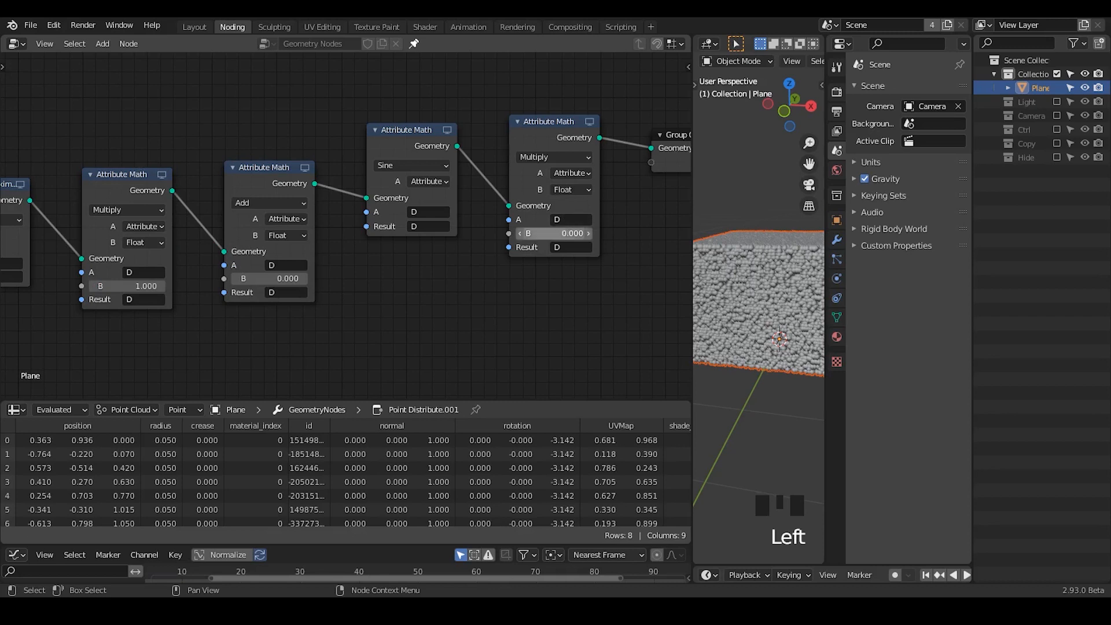
click(552, 233)
text(1)
click(523, 283)
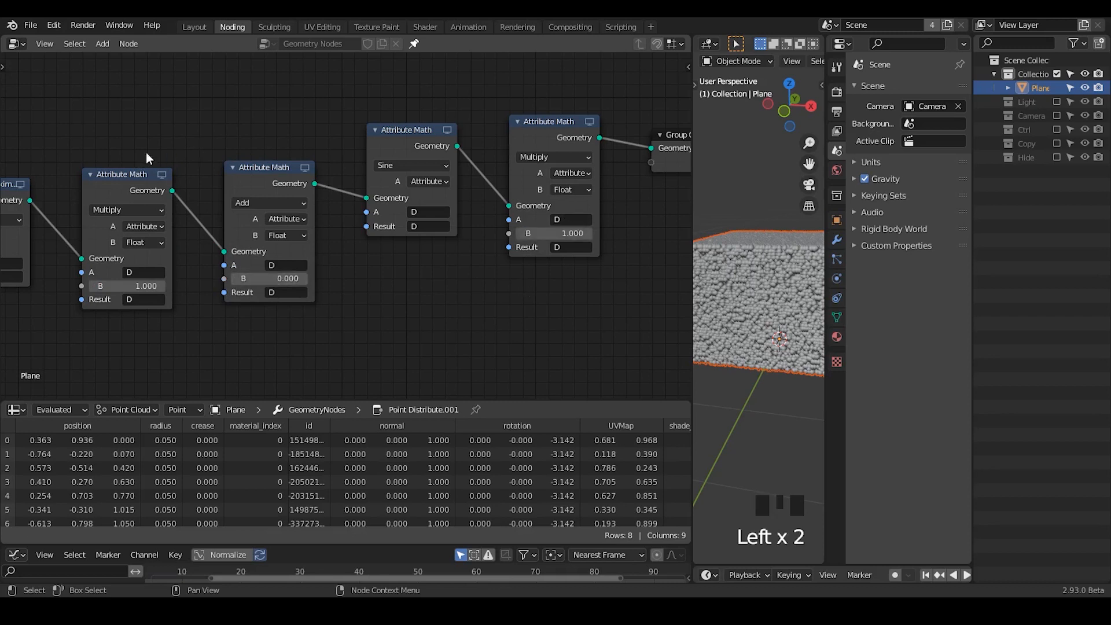
- Enclose the four Attribute Math nodes in a frame and label it "Sin Function"
drag(82, 85, 611, 325)
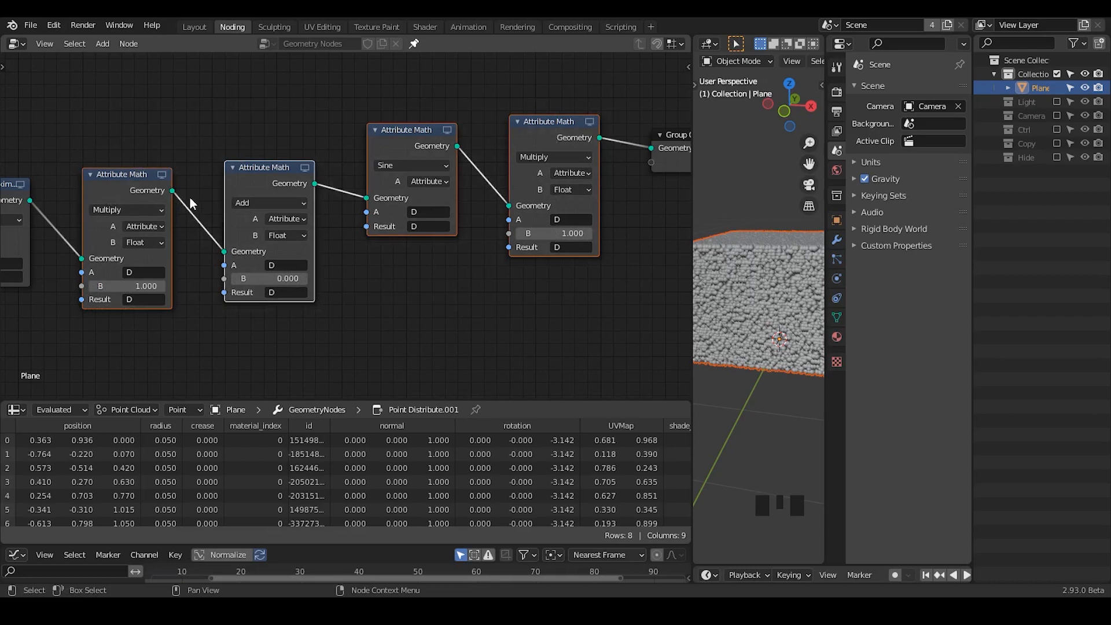
key(ctrl)
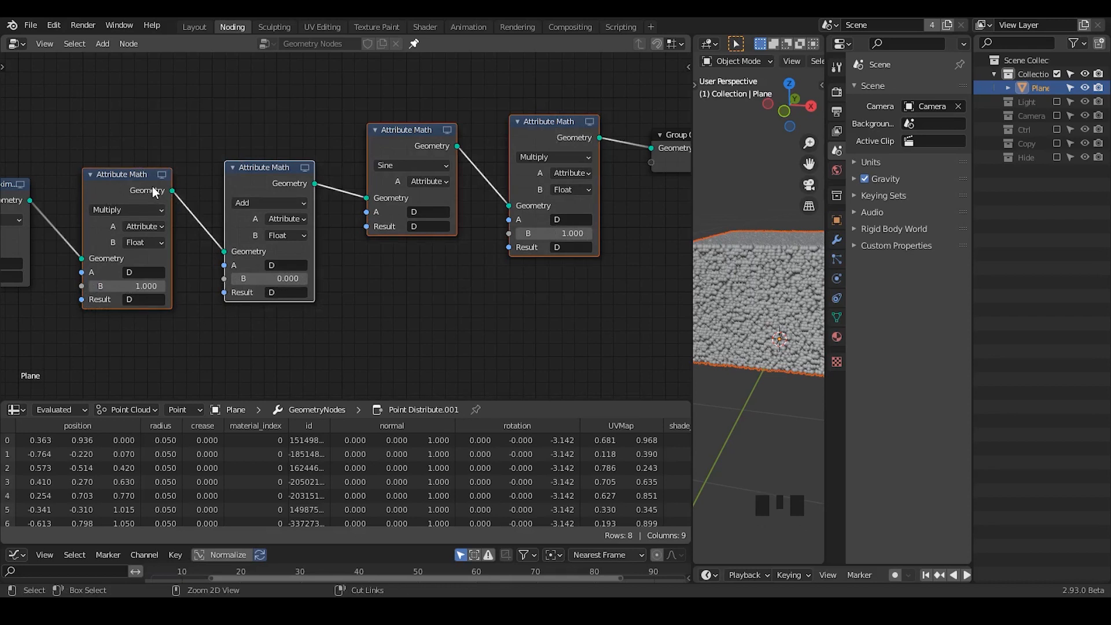
key(ctrl+j)
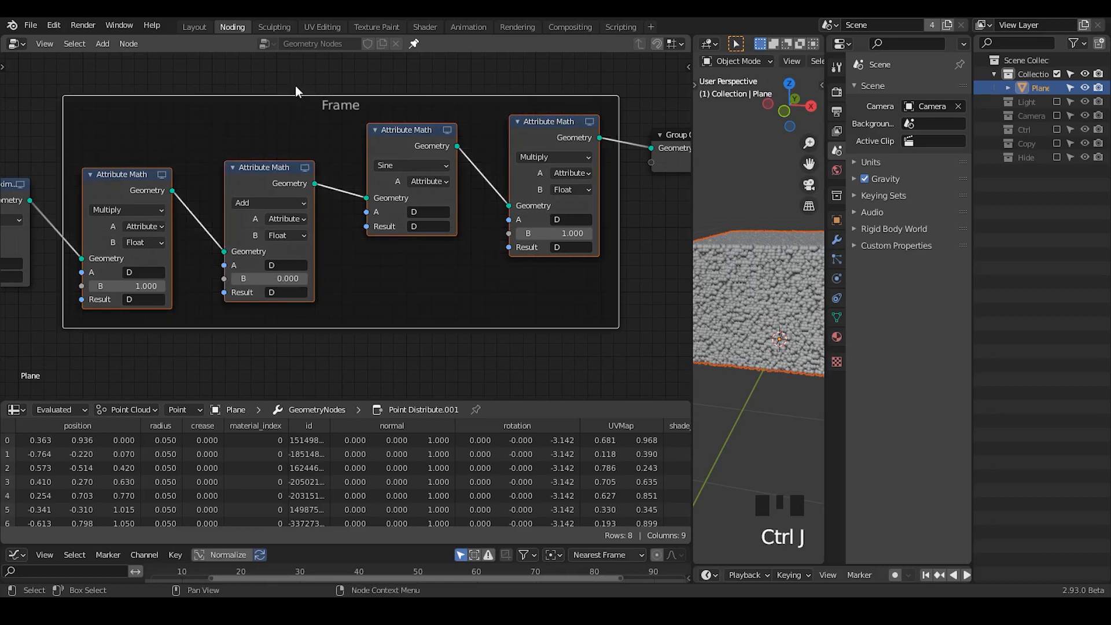
double_click(295, 114)
key(F2)
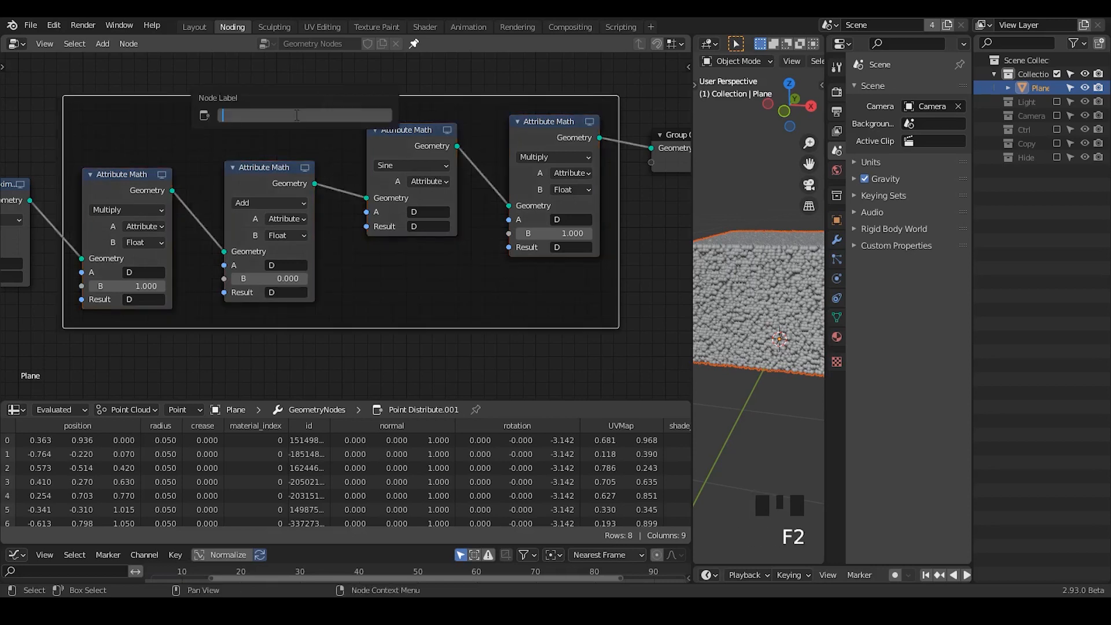
text(Sin Function)
key(Return)
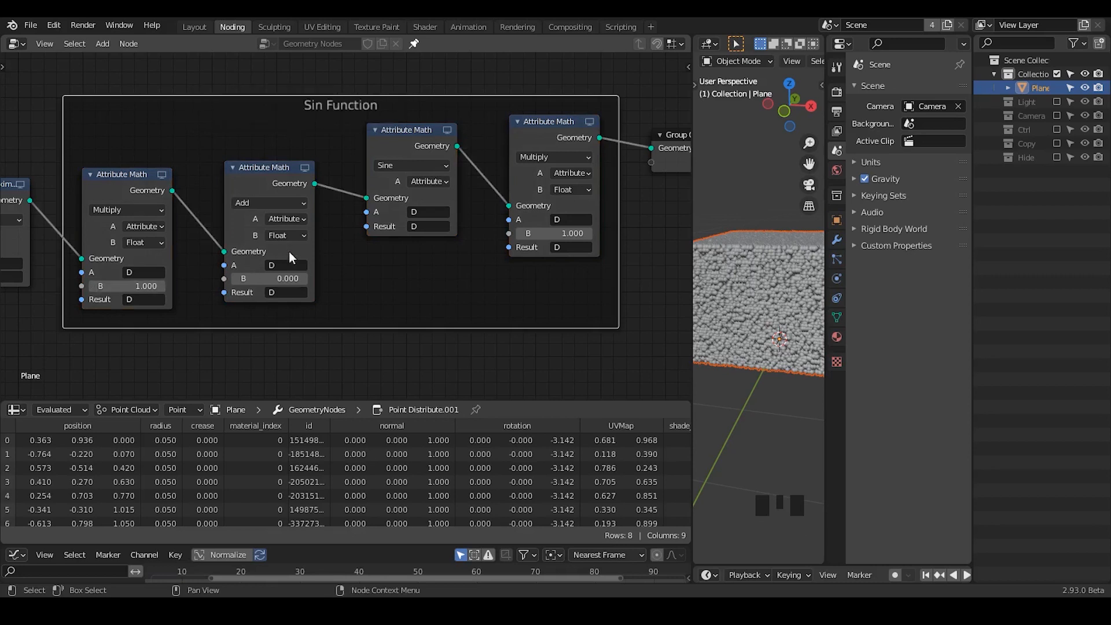
click(471, 342)
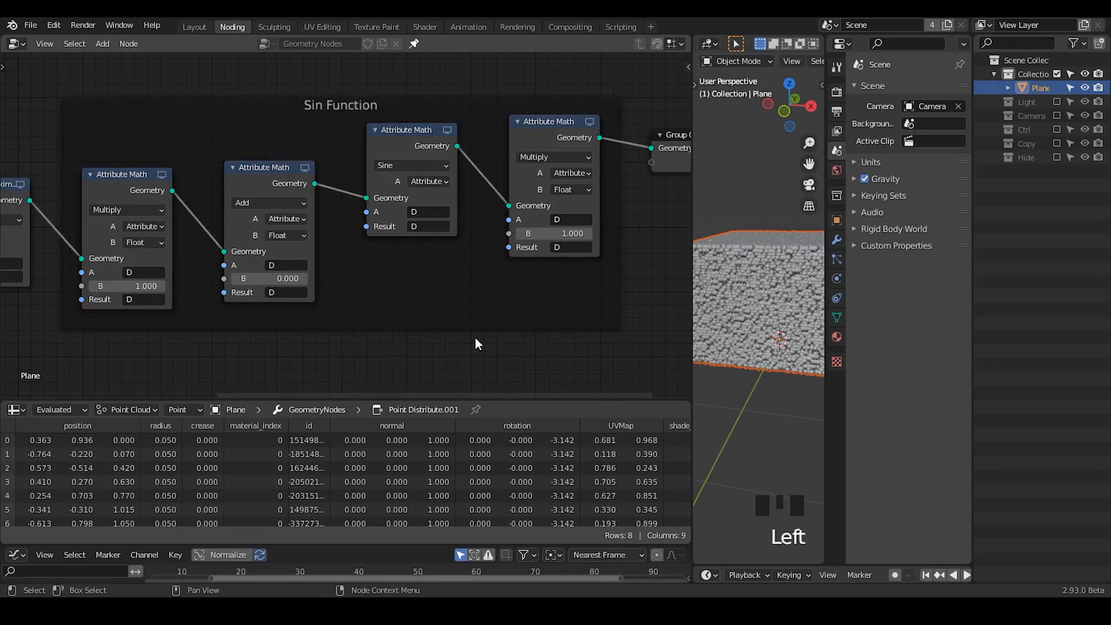
- Annotate the empty space beside the node chain with a horizontal and a vertical axis, each ending in an arrowhead
middle_drag(474, 339, 158, 253)
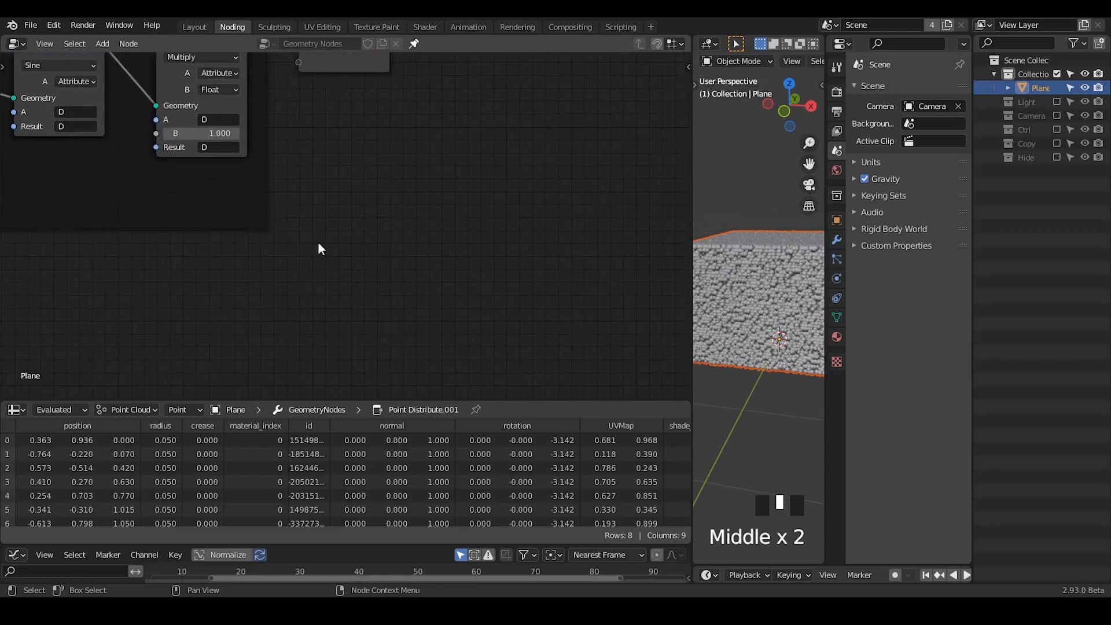
middle_drag(370, 223, 273, 240)
drag(247, 242, 499, 252)
mouse_move(476, 217)
mouse_down()
mouse_move(525, 228)
mouse_move(494, 278)
mouse_up()
drag(312, 151, 312, 318)
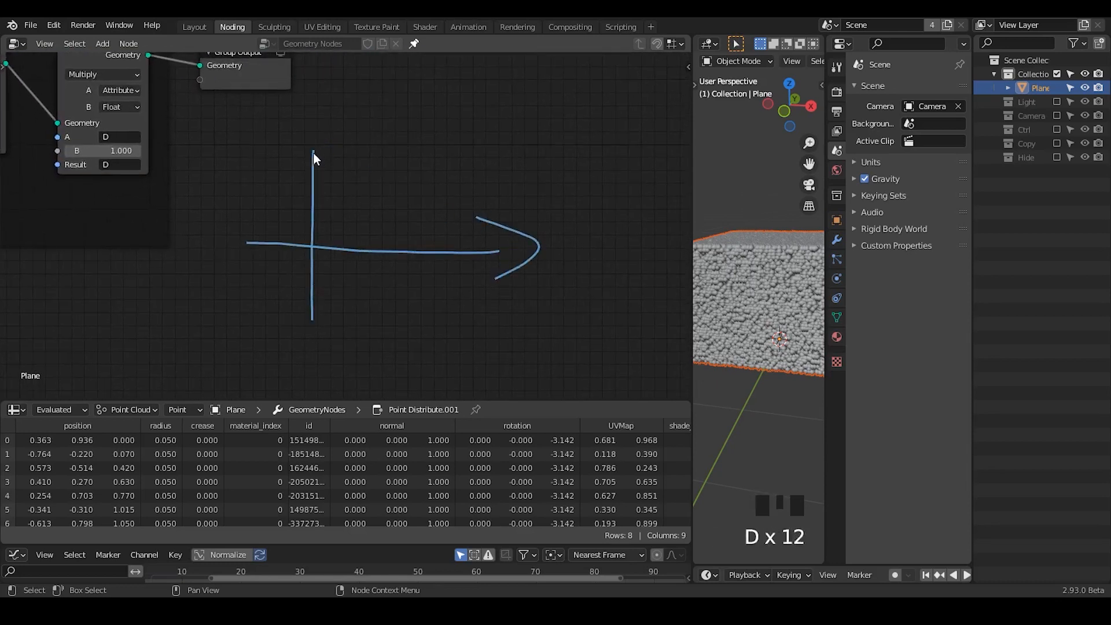
mouse_move(313, 151)
mouse_down()
mouse_move(294, 170)
mouse_move(334, 162)
mouse_up()
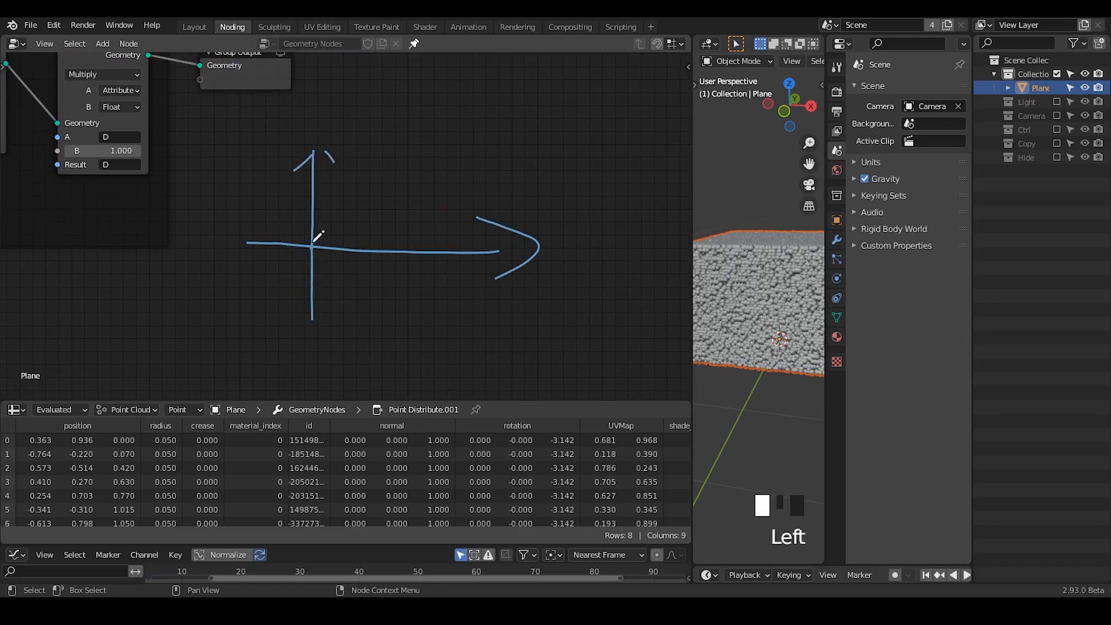
- Sketch a sine wave on the annotated axes and label its peak +1 and its trough -1
mouse_move(312, 244)
mouse_down()
mouse_move(364, 218)
mouse_move(382, 273)
mouse_move(417, 210)
mouse_up()
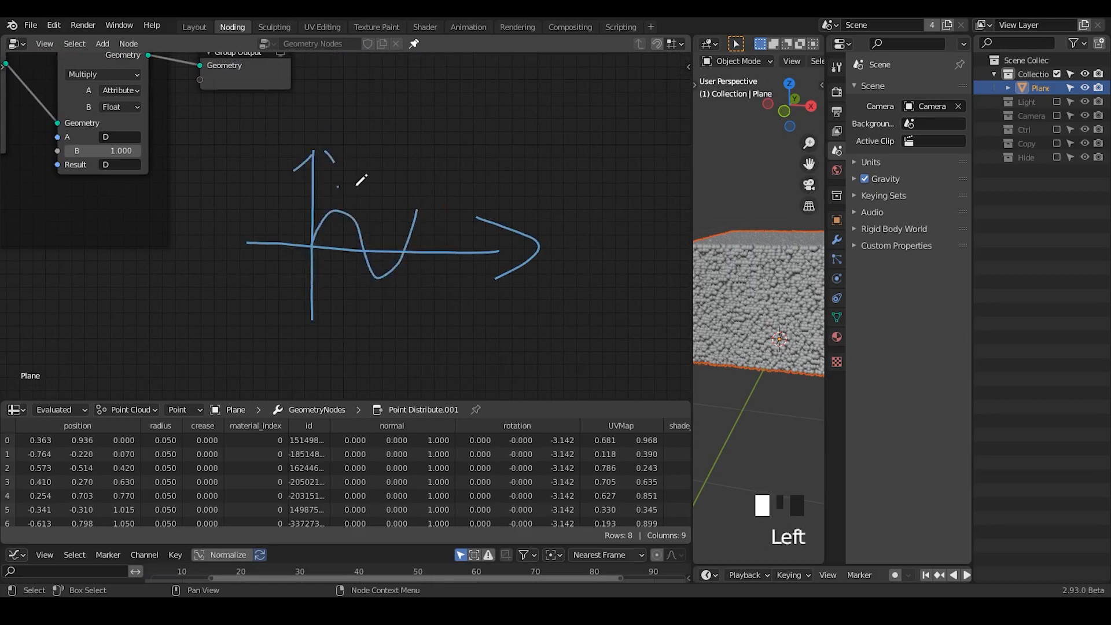
mouse_move(337, 186)
mouse_down()
mouse_move(355, 186)
mouse_move(346, 198)
mouse_up()
drag(365, 172, 365, 192)
drag(397, 303, 415, 302)
drag(421, 288, 421, 329)
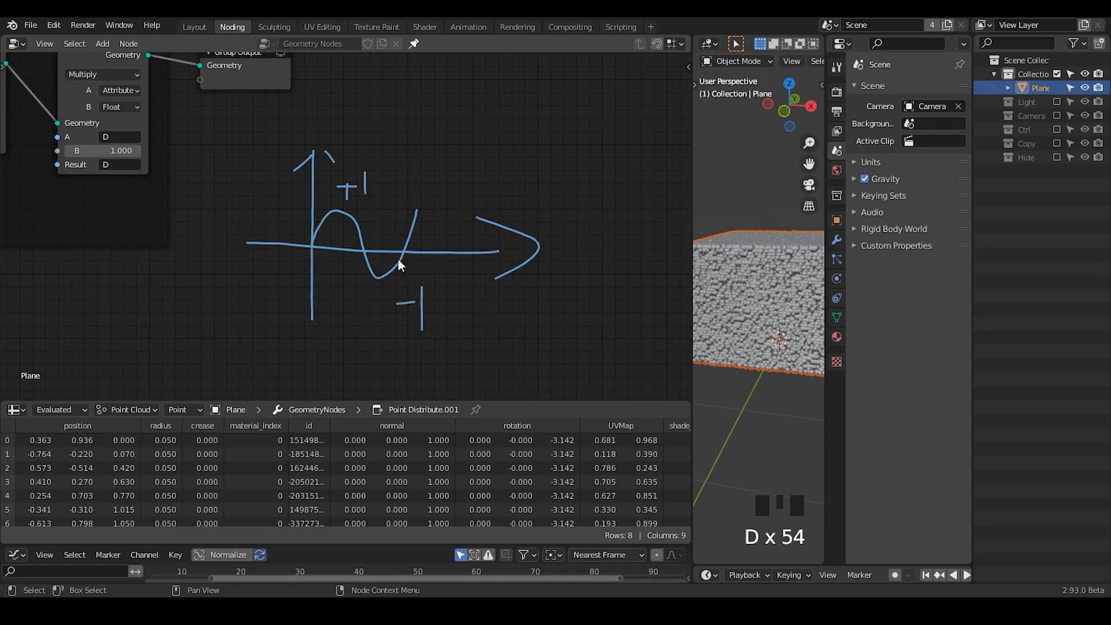
- Mark the sketched sine wave's axis crossings with arrows labelled 2π and π
drag(411, 169, 441, 174)
mouse_move(446, 158)
mouse_down()
mouse_move(469, 174)
mouse_move(426, 245)
mouse_move(447, 238)
mouse_up()
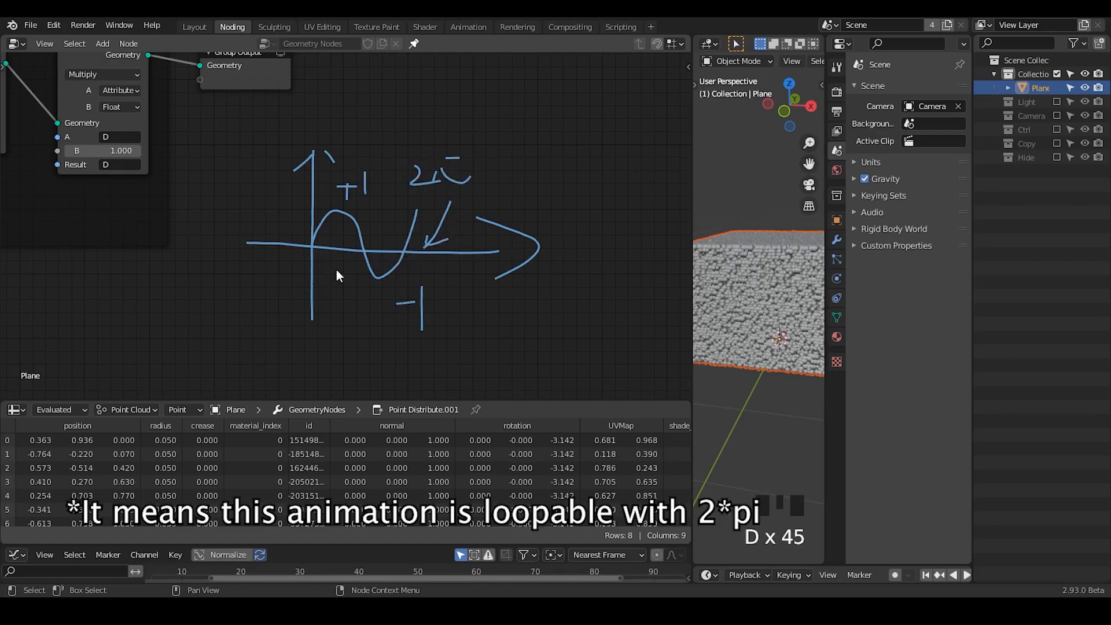
drag(359, 262, 359, 321)
drag(354, 266, 350, 281)
drag(358, 272, 373, 286)
mouse_move(360, 334)
mouse_down()
mouse_move(377, 330)
mouse_move(363, 349)
mouse_move(382, 342)
mouse_up()
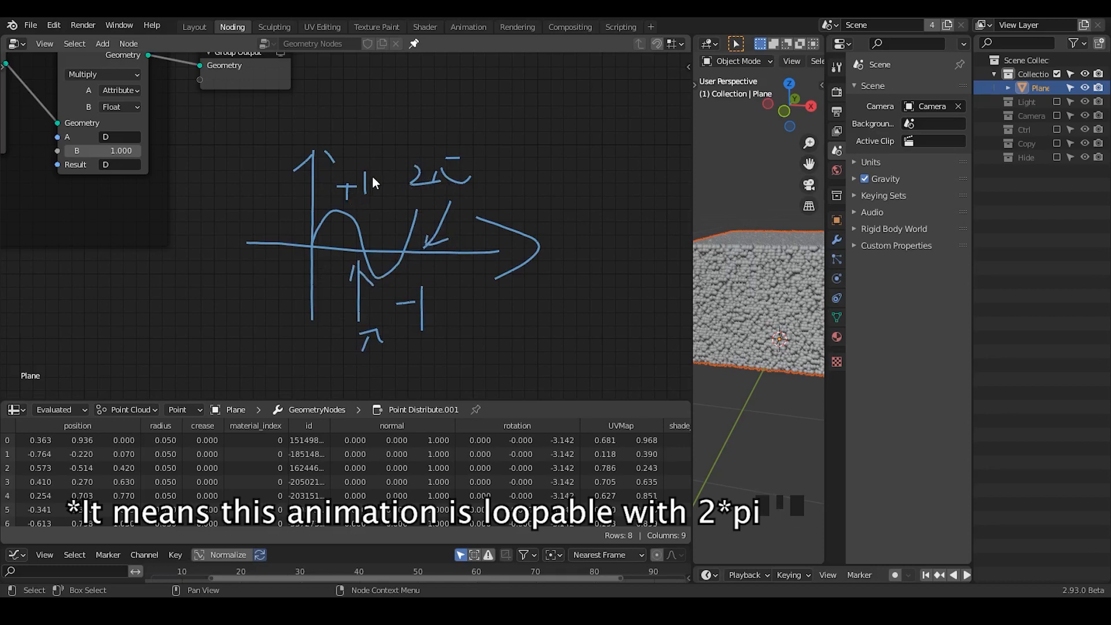
- Erase the annotated sine graph from the node editor
mouse_move(365, 128)
right_down()
mouse_move(422, 224)
mouse_move(509, 261)
right_up()
middle_drag(377, 144, 499, 241)
- Insert a Point Separate node between the last Multiply node and Group Output, and shift that Multiply node closer to the Sine node
key(ctrl+a)
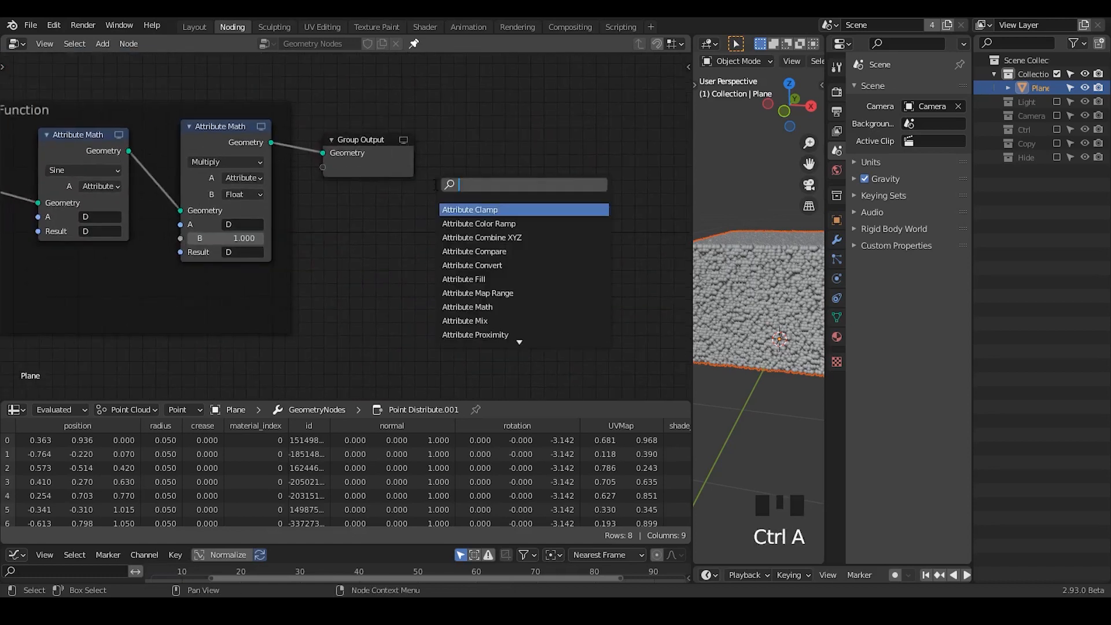
text(point sep)
key(Return)
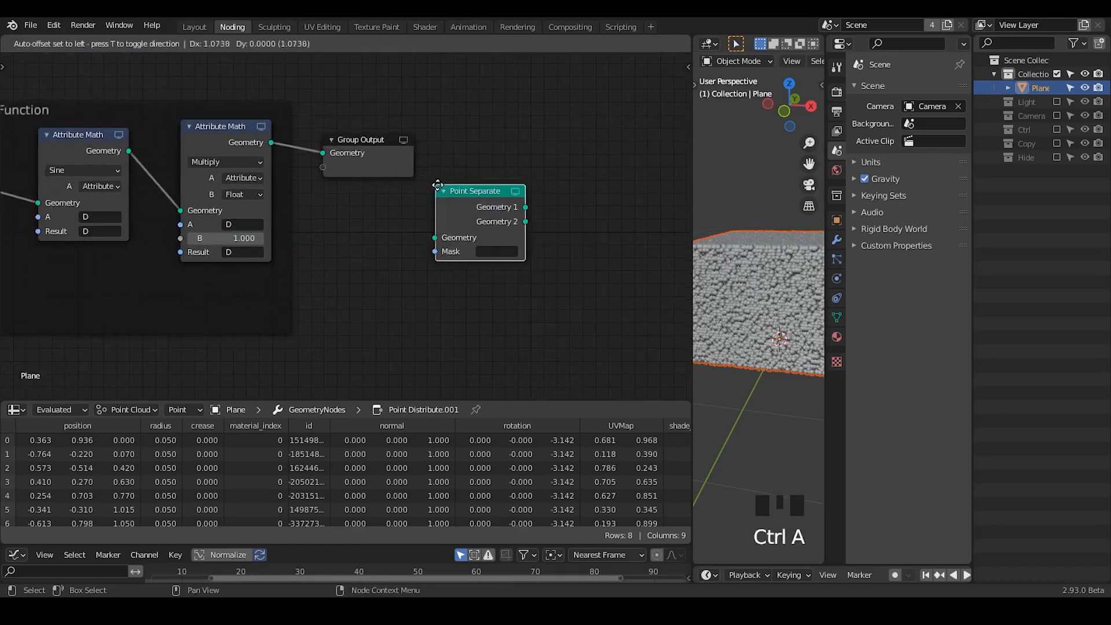
click(290, 126)
middle_drag(183, 262, 342, 259)
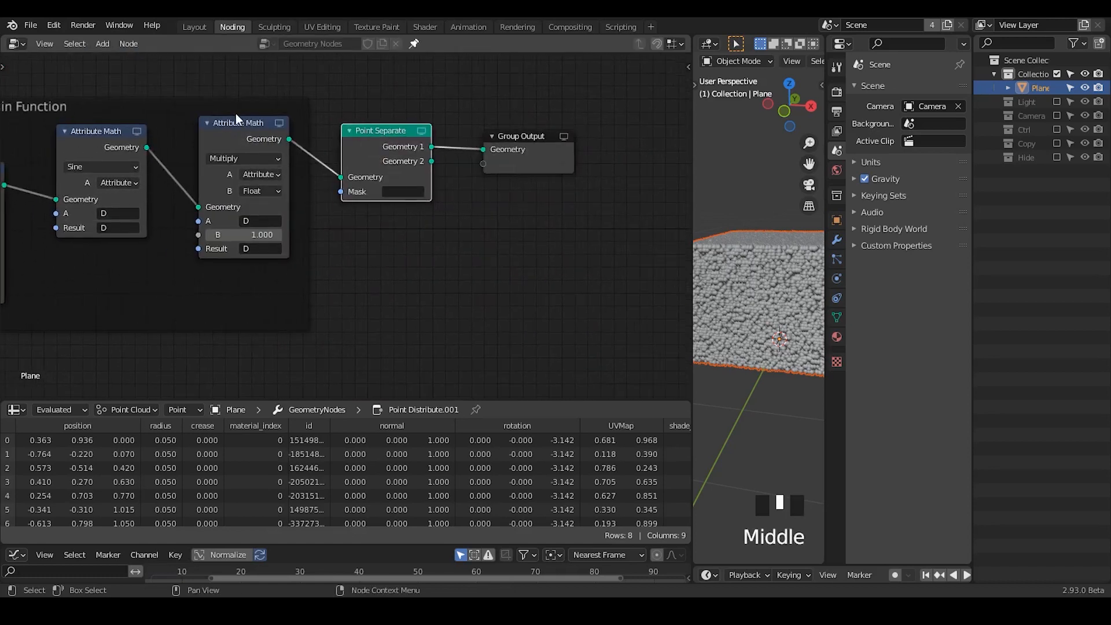
click(235, 114)
drag(247, 128, 218, 132)
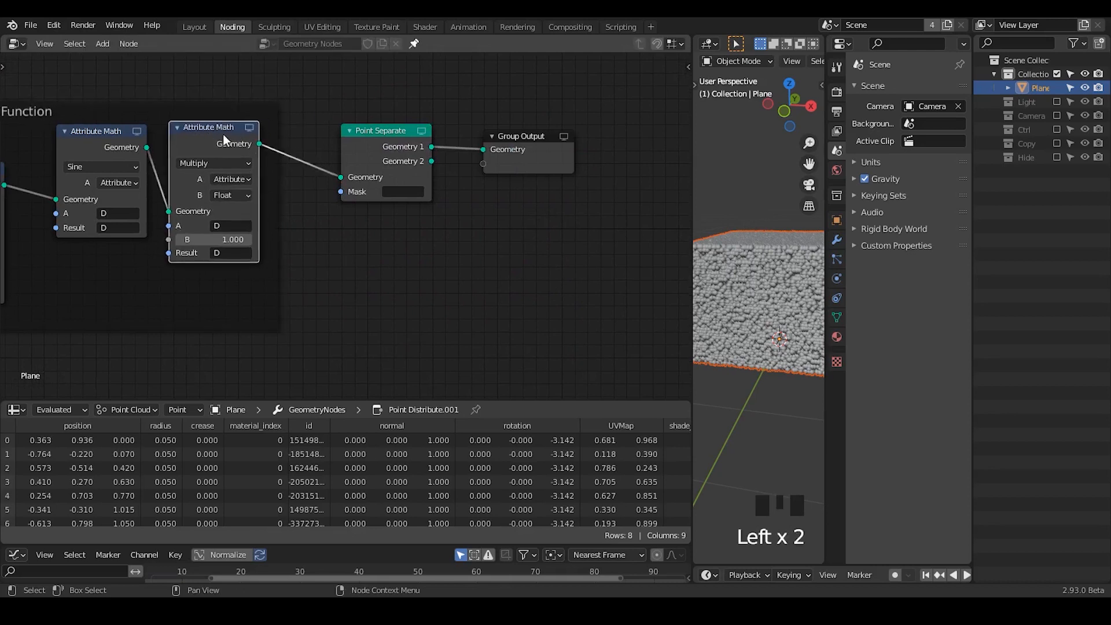
- Add an Attribute Compare node below the Point Separate node
key(ctrl+a)
text(at)
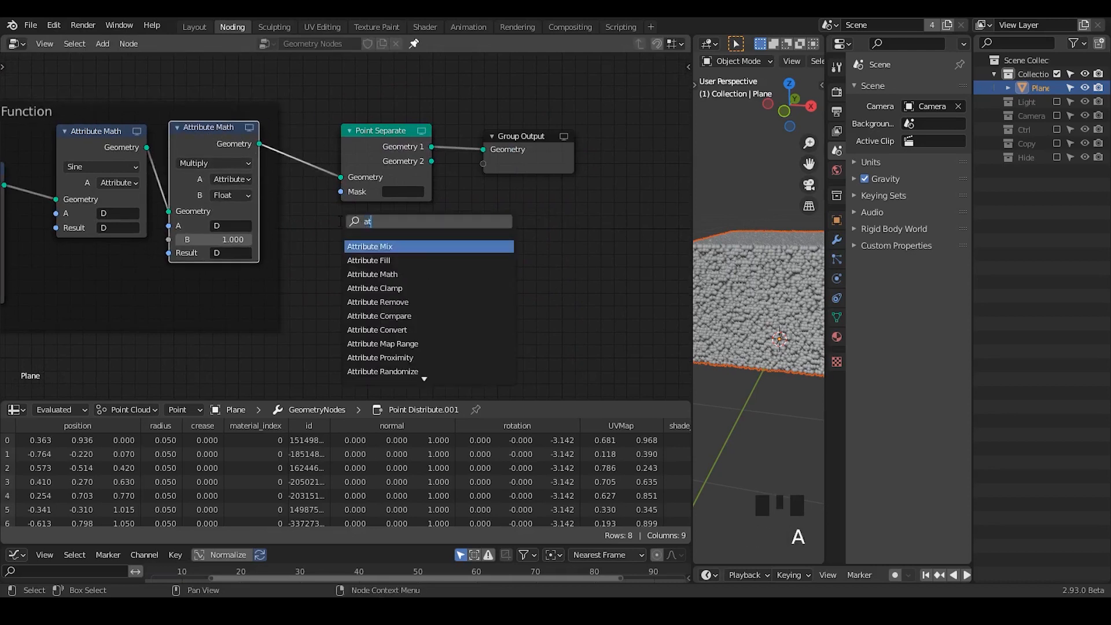
text(tribute compare)
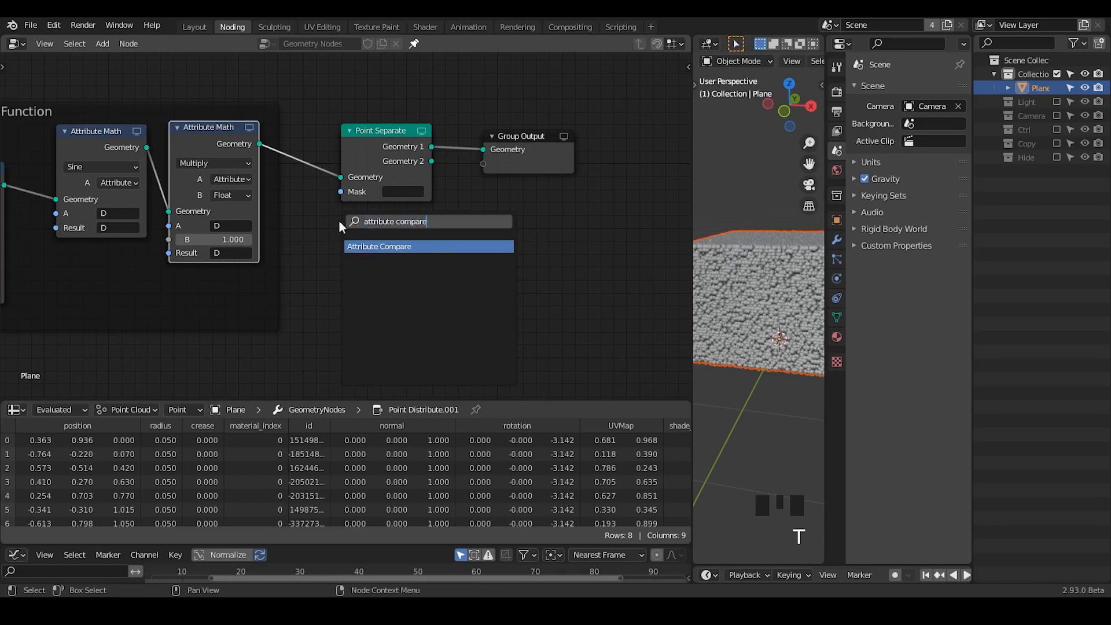
key(Return)
click(421, 262)
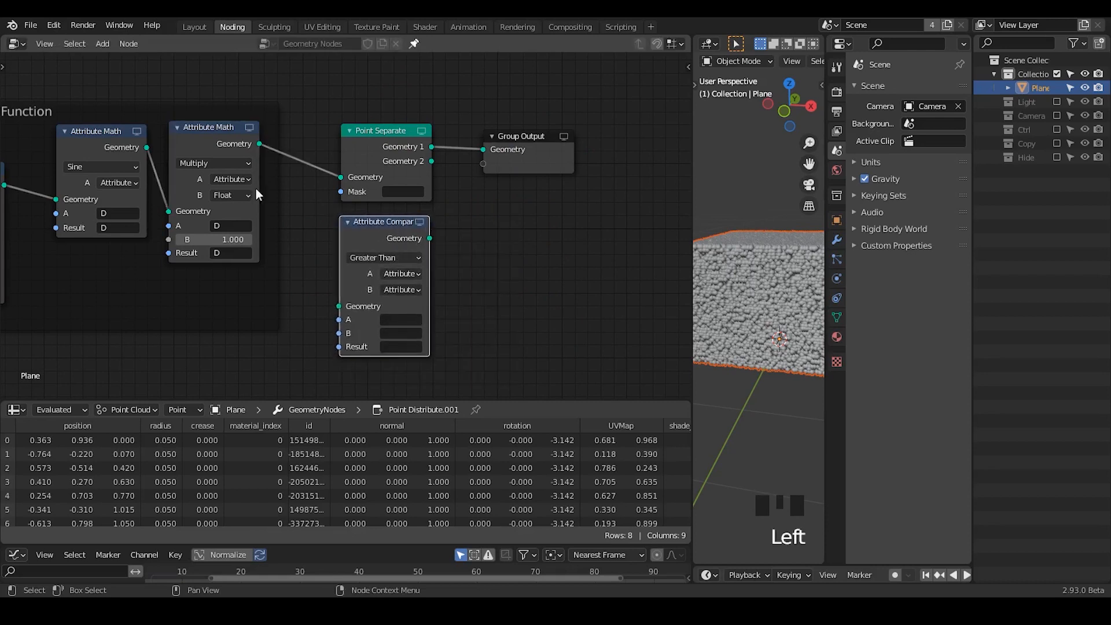
- Duplicate the last Multiply node into the link before Point Separate and take the copy out of the Sin Function frame
click(219, 144)
key(shift+d)
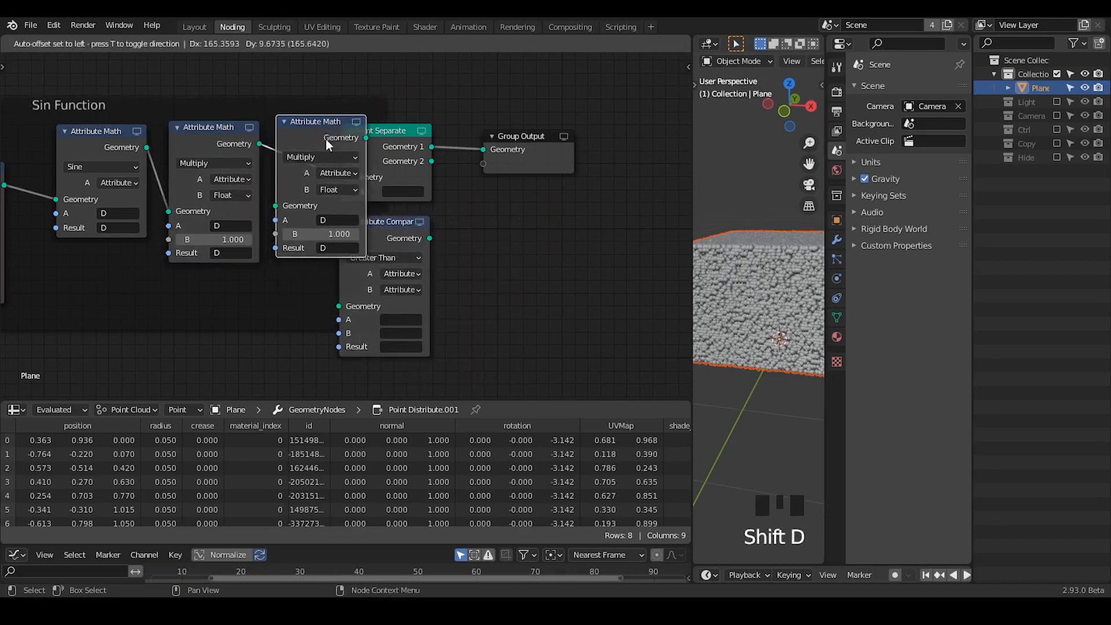
click(248, 154)
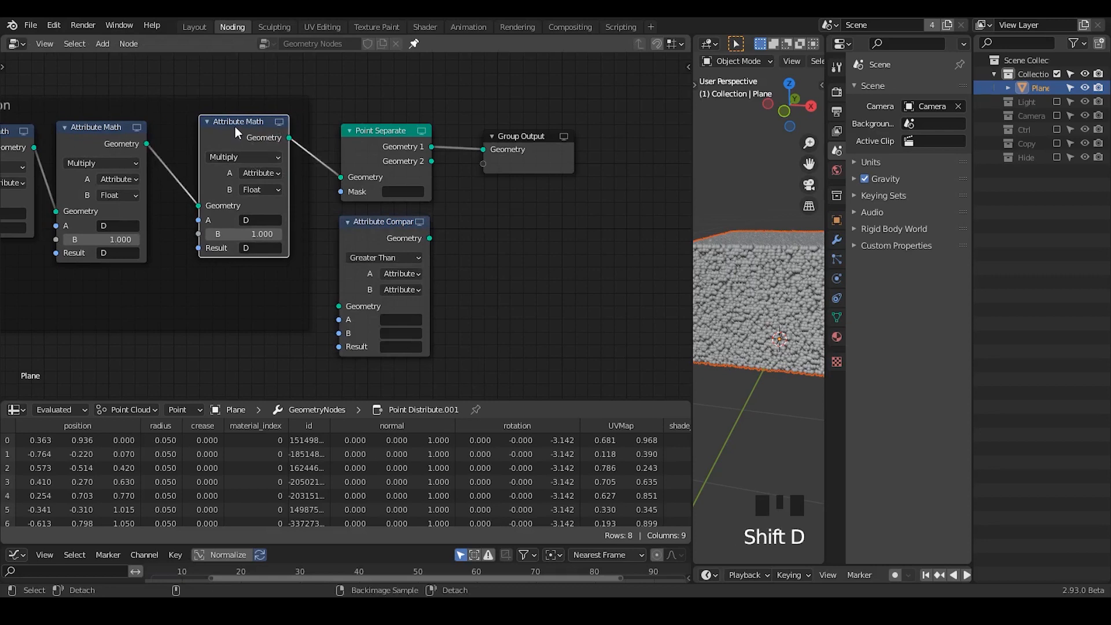
key(alt+p)
- Set the copied Attribute Math node's operation to Greater Than and its B value to 0
click(258, 156)
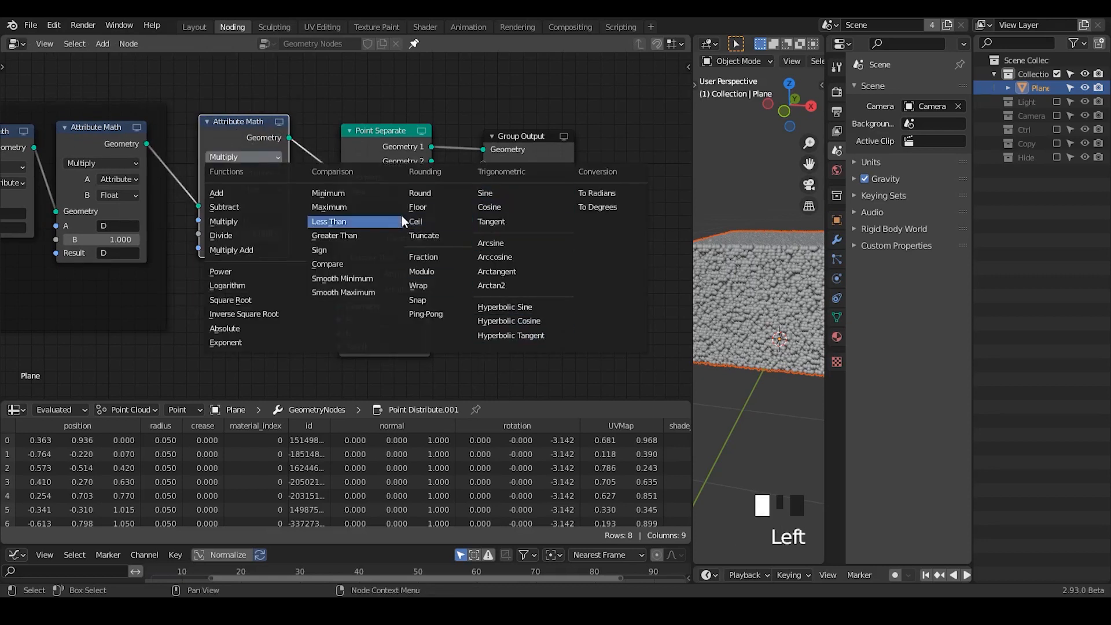
click(336, 234)
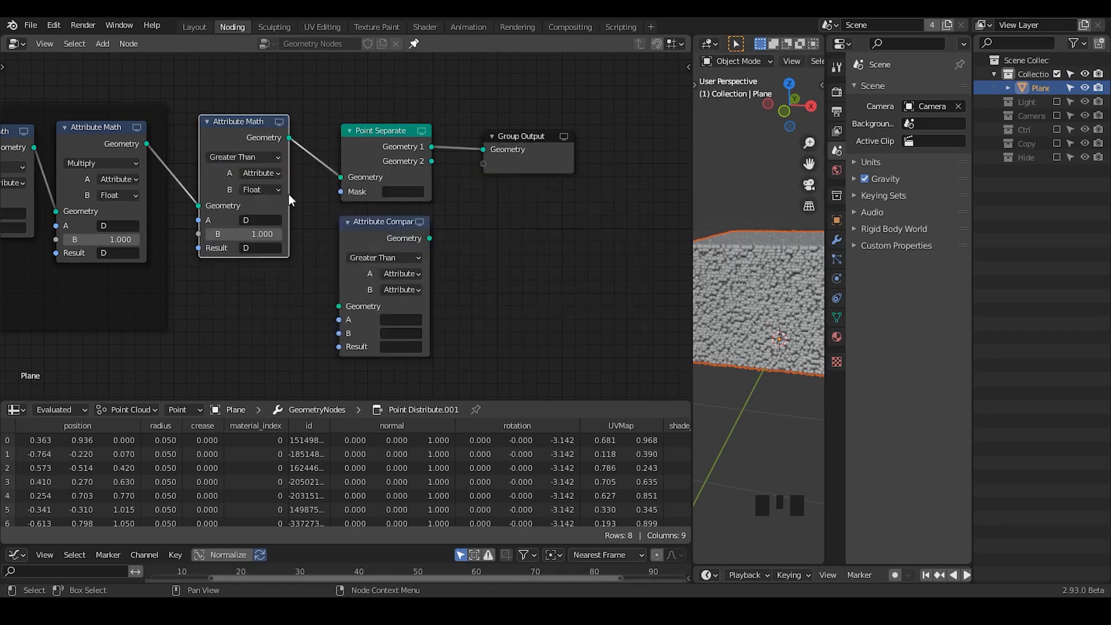
click(235, 234)
text(0)
key(Return)
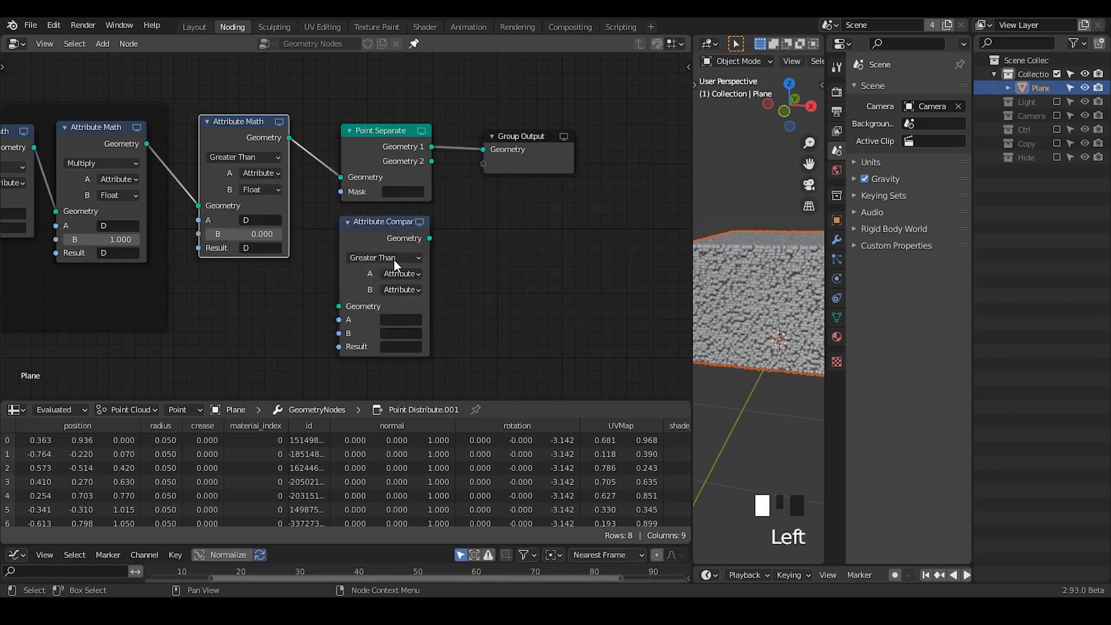
- Delete the unconnected Attribute Compare node
click(407, 290)
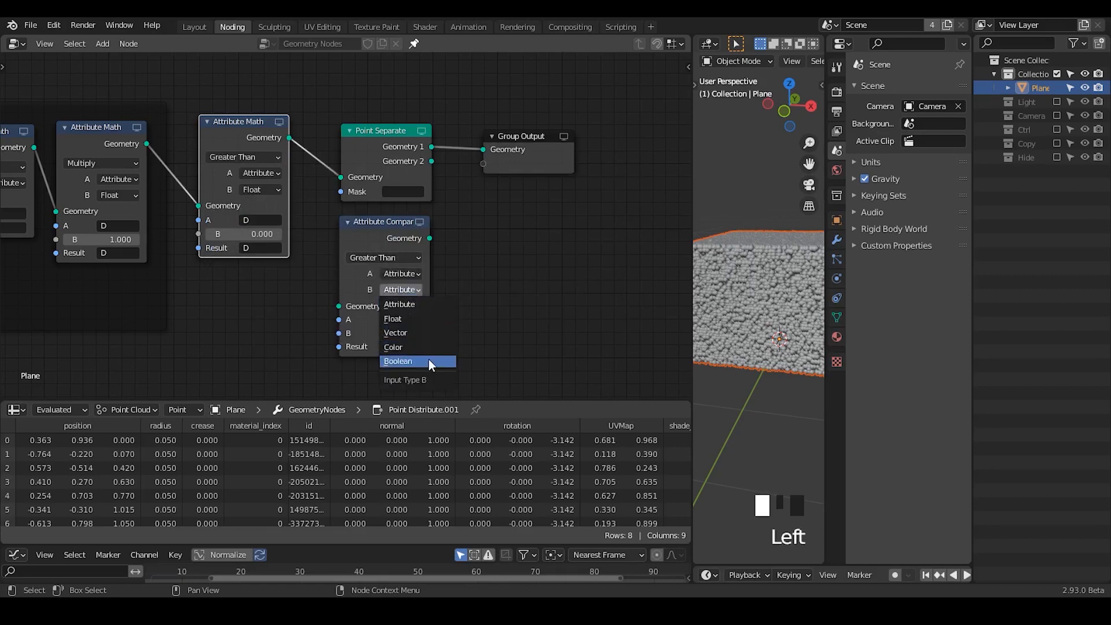
click(497, 258)
click(395, 236)
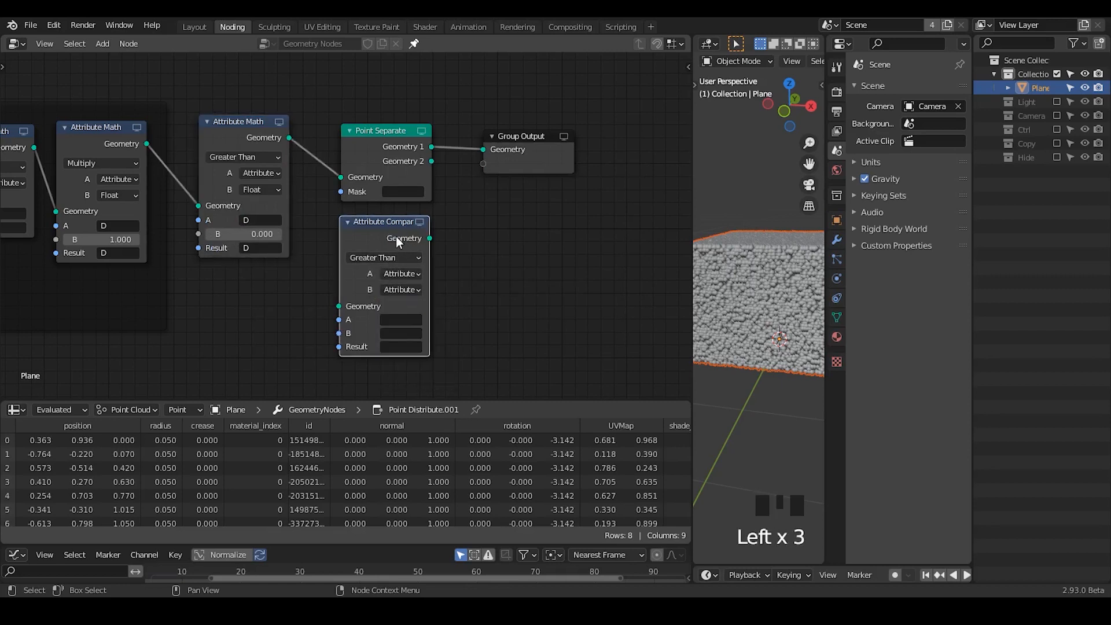
key(x)
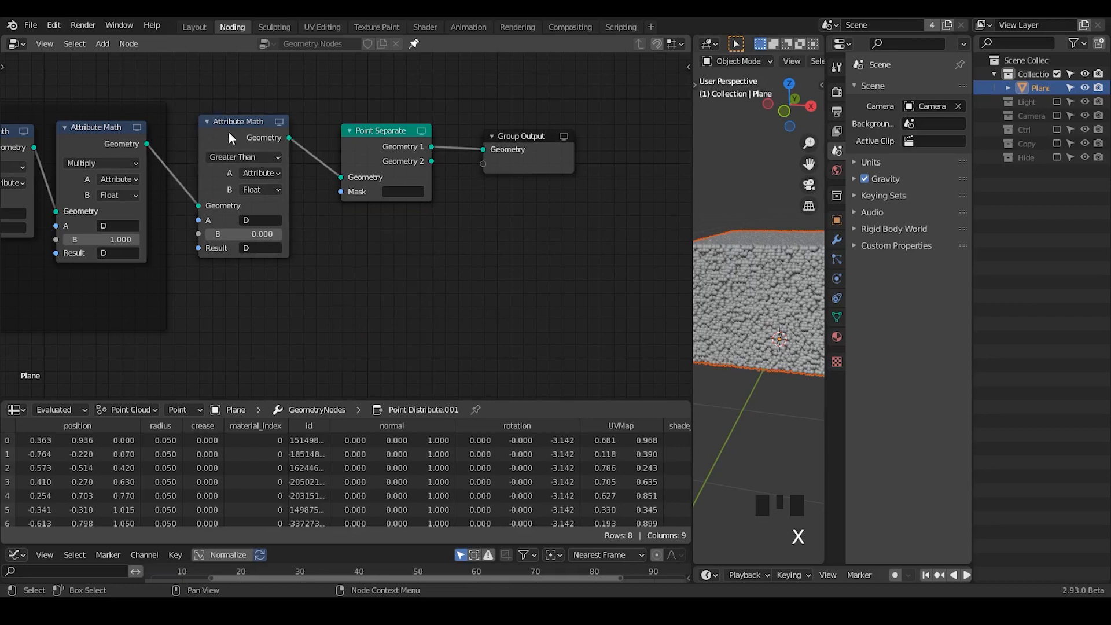
- Set the Point Separate node's mask to the attribute D and widen the 3D viewport
click(396, 192)
text(D)
click(405, 207)
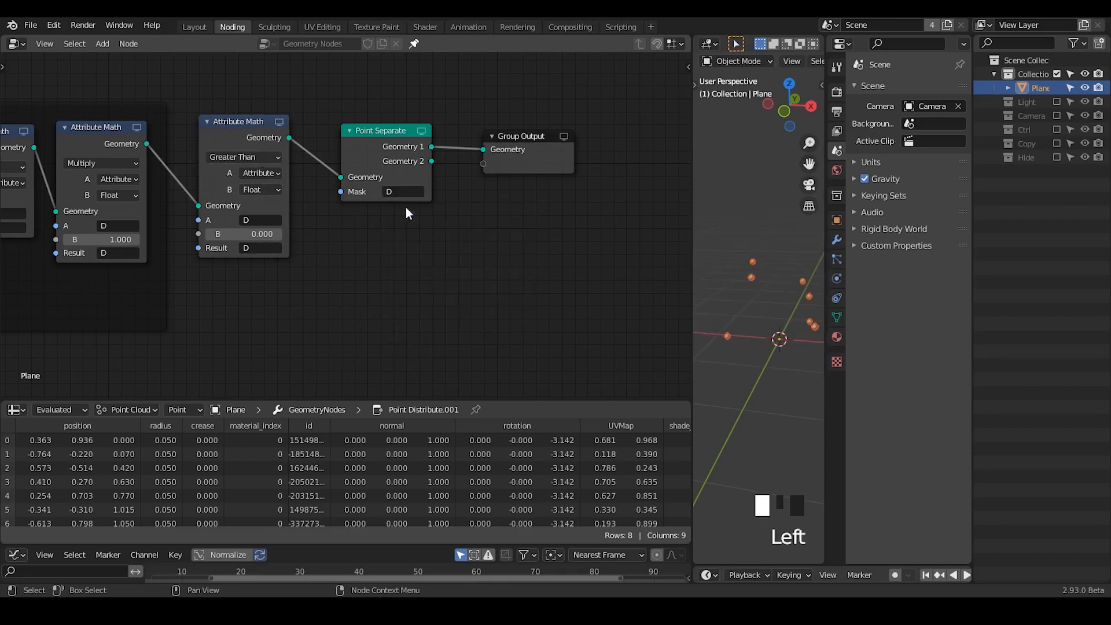
drag(691, 229, 630, 230)
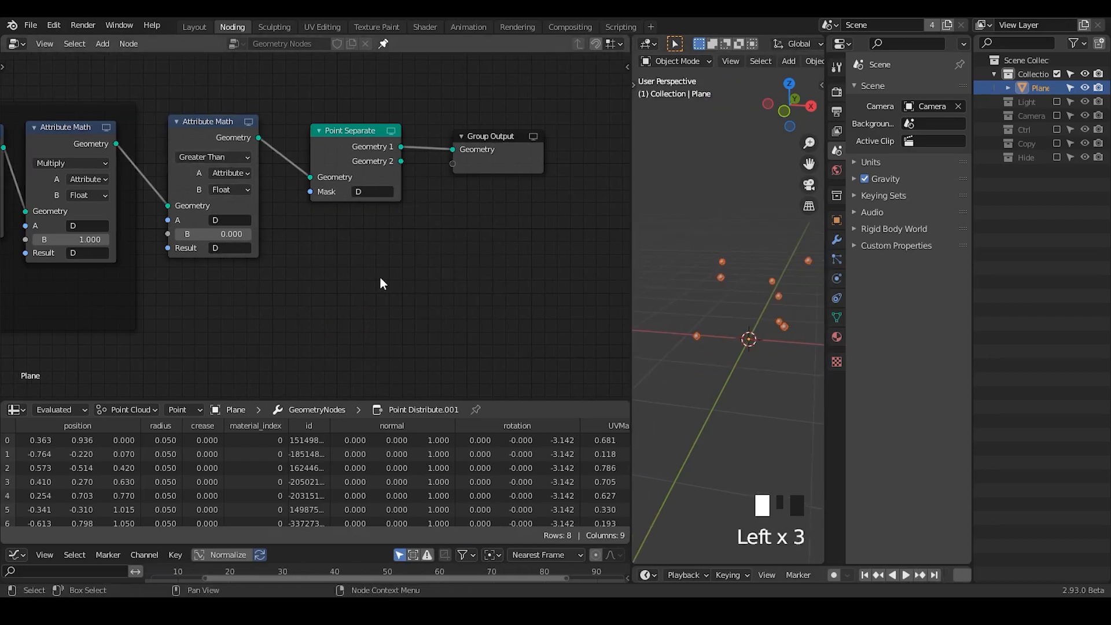
- Raise the B value of the first Multiply node in the Sin Function frame to 43.5
middle_drag(247, 262, 552, 222)
ctrl+middle_drag(176, 223, 379, 252)
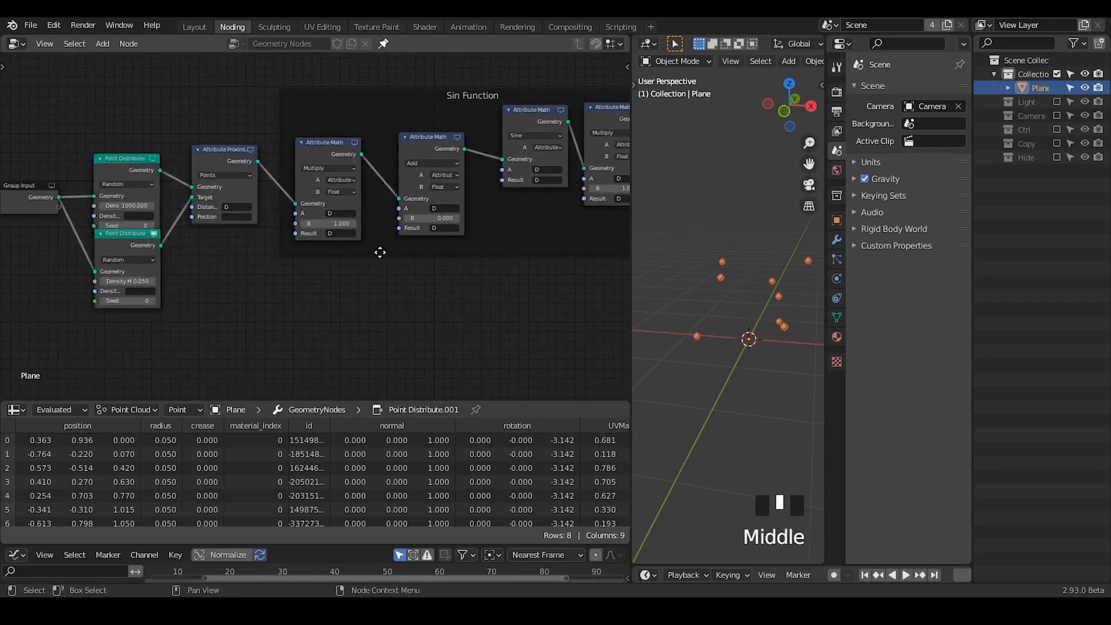
middle_drag(485, 285, 347, 299)
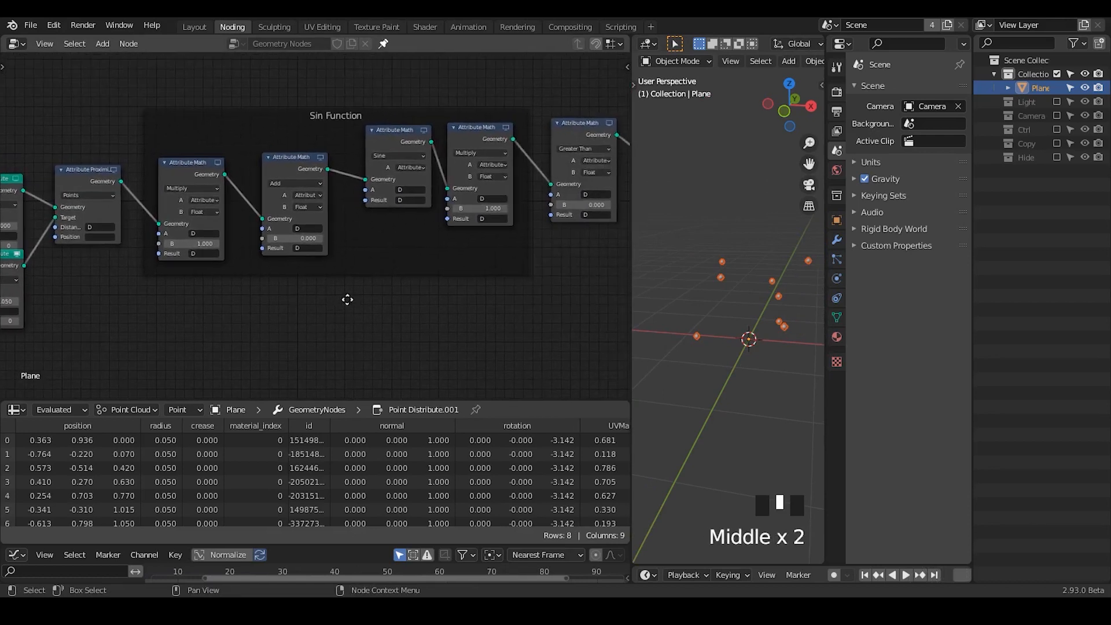
click(455, 303)
middle_drag(508, 276, 461, 276)
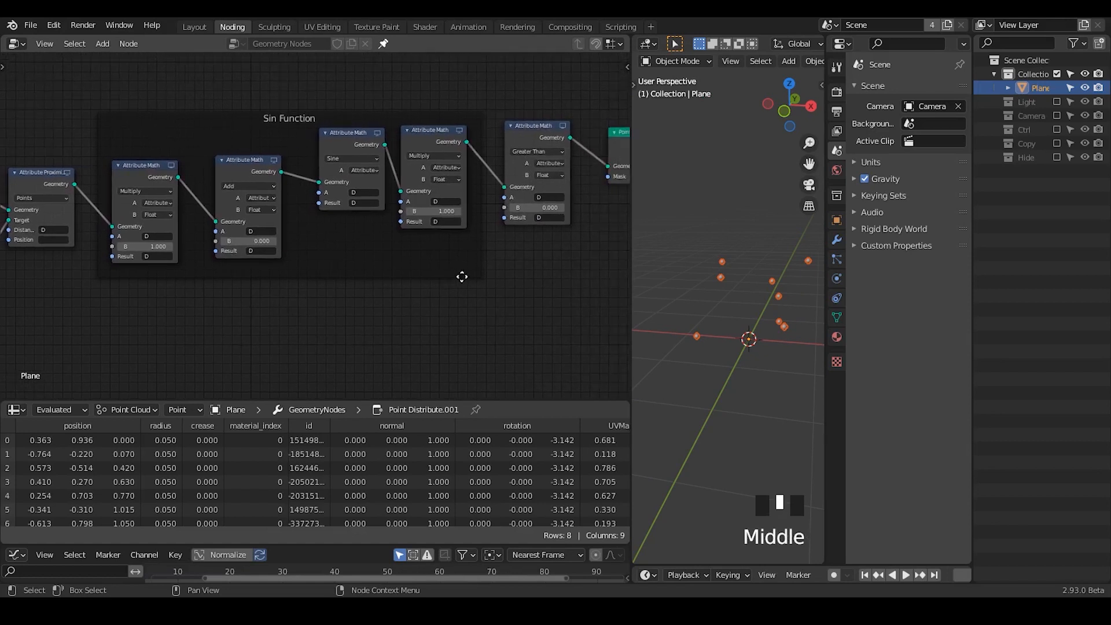
middle_drag(214, 311, 324, 249)
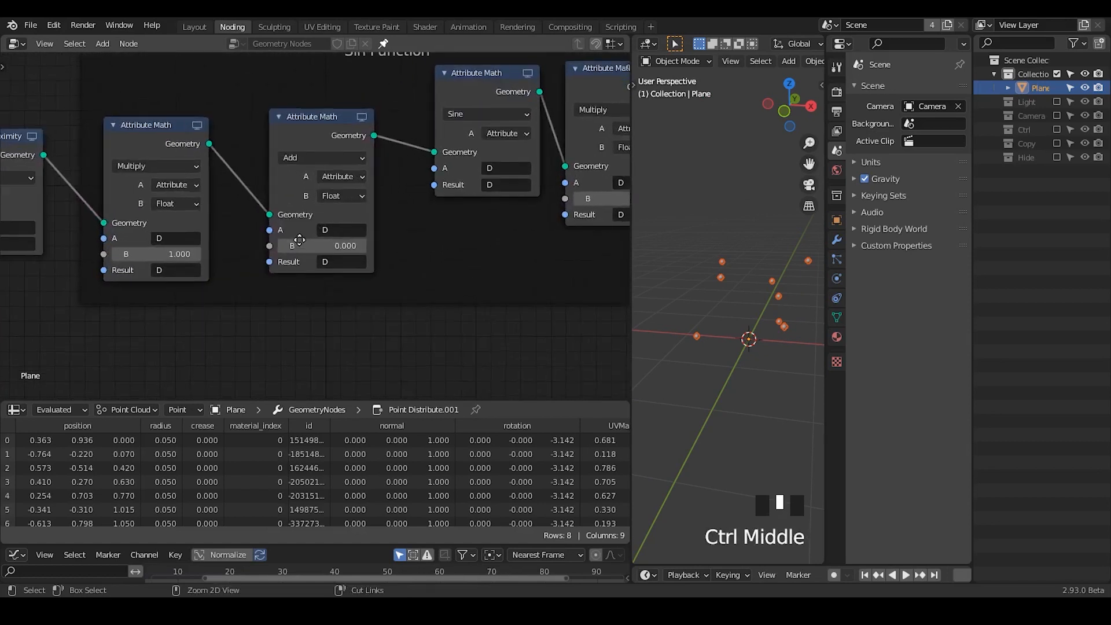
drag(156, 254, 418, 255)
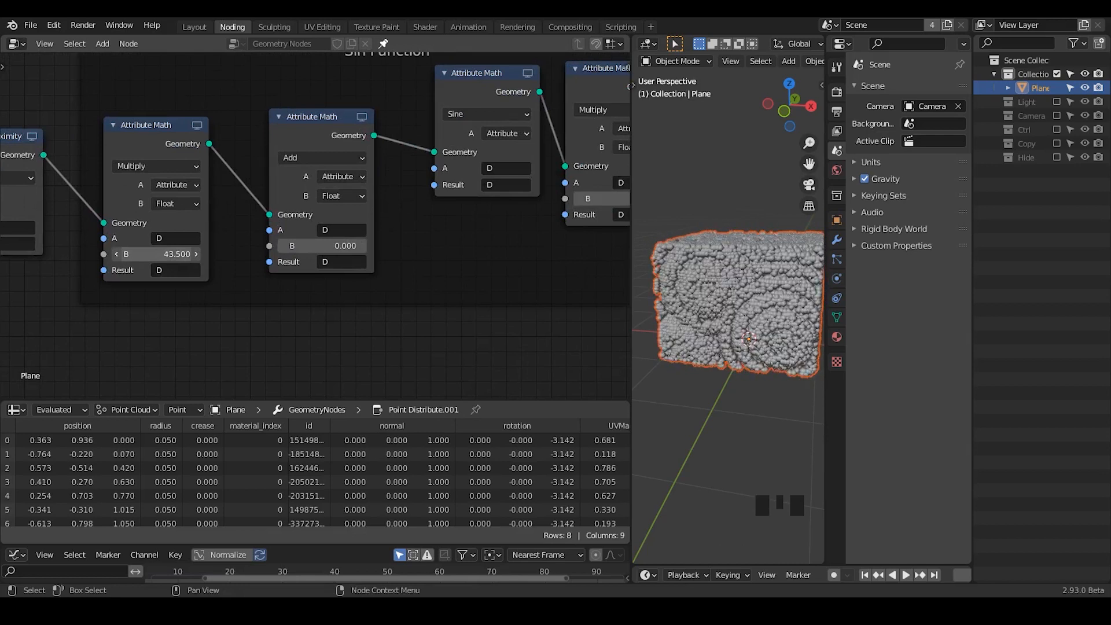
- Draw annotation loops around the first Multiply and Add nodes and around the Sine node
click(170, 155)
middle_drag(170, 155, 259, 159)
mouse_move(107, 123)
mouse_down()
mouse_move(165, 347)
mouse_move(347, 324)
mouse_move(335, 143)
mouse_move(152, 126)
mouse_up()
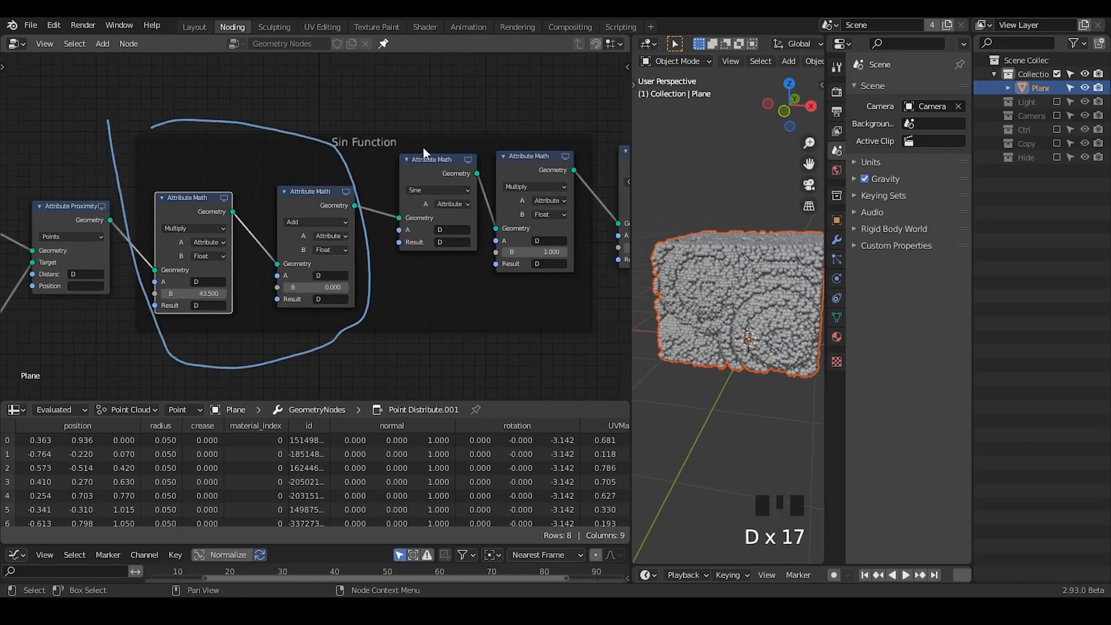
mouse_move(382, 142)
mouse_down()
mouse_move(380, 202)
mouse_move(475, 196)
mouse_up()
drag(468, 139, 382, 144)
key(d)
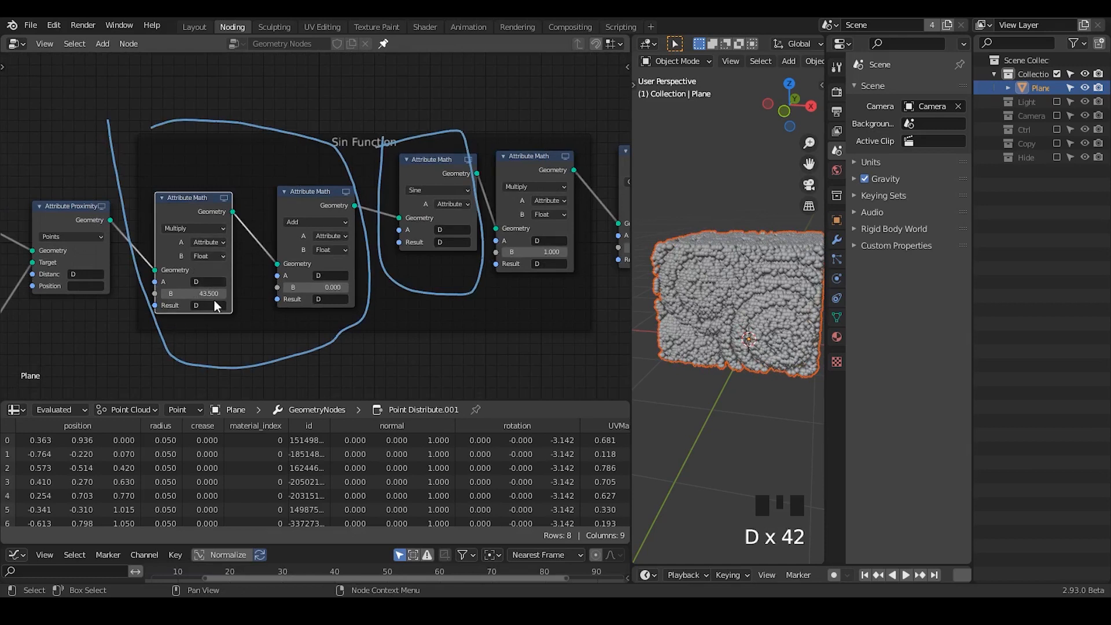
- Set the first Multiply node's B value to 78.2 and trace the resulting rings with annotation arcs over the points
drag(224, 293, 289, 293)
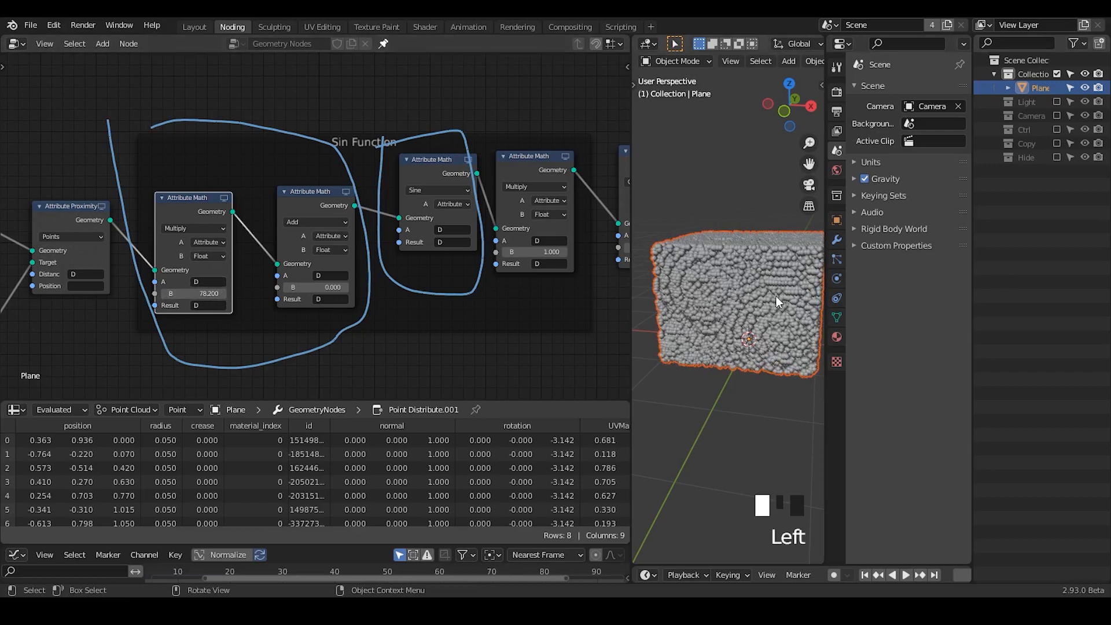
key(d)
mouse_move(750, 334)
mouse_down()
mouse_move(754, 298)
mouse_move(738, 321)
mouse_up()
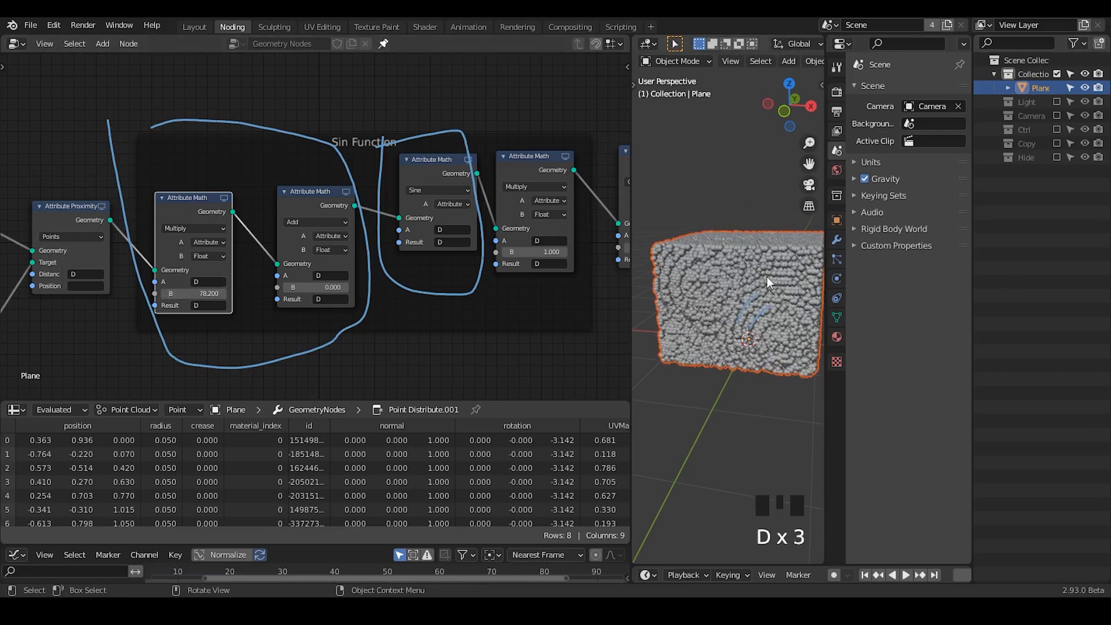
drag(766, 272, 736, 298)
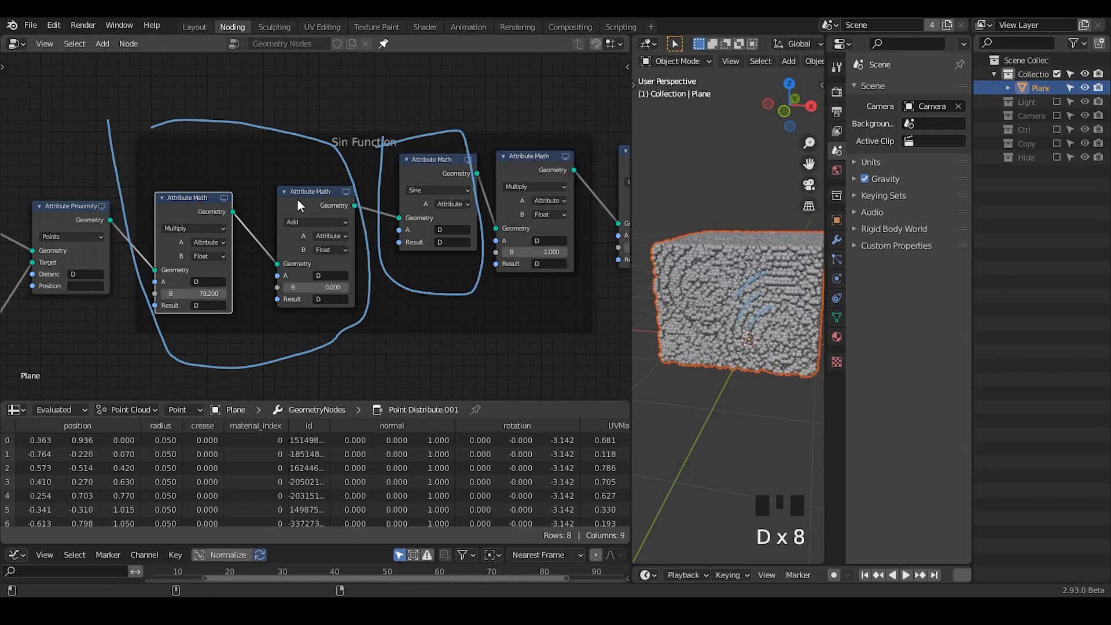
- Set the Add node's B value to 57.44 and annotate the shifting rings over the points
drag(312, 288, 353, 288)
key(d)
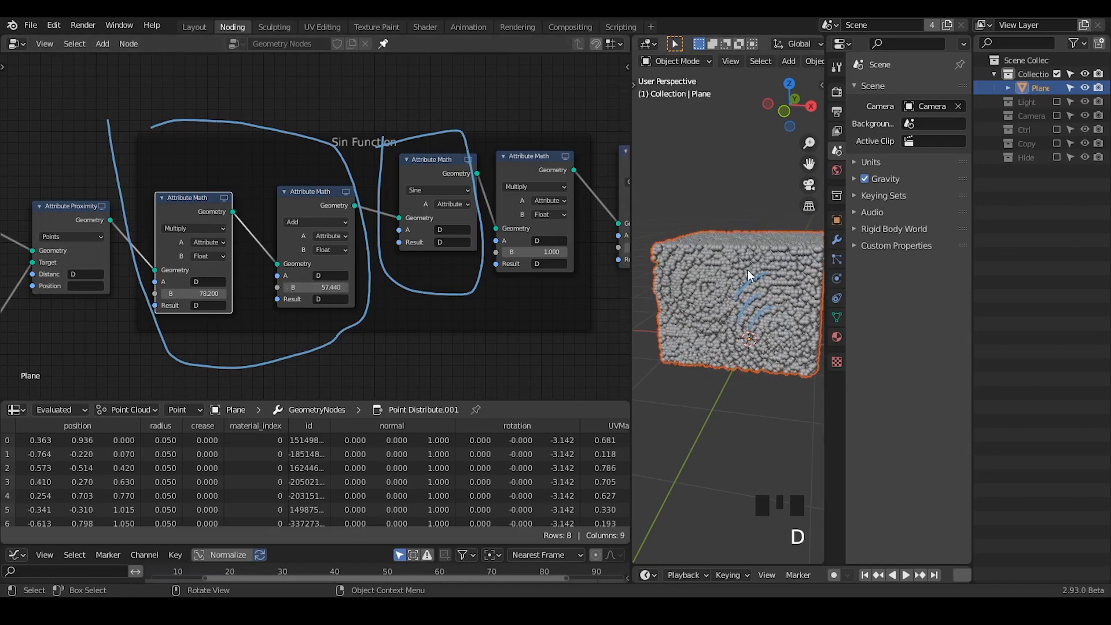
drag(769, 227, 770, 271)
drag(792, 251, 770, 271)
mouse_move(725, 275)
right_down()
mouse_move(735, 332)
mouse_move(766, 275)
right_up()
- Set the first Multiply node's B value to 25 and the Add node's B value to 143.94
drag(315, 282, 388, 282)
click(197, 294)
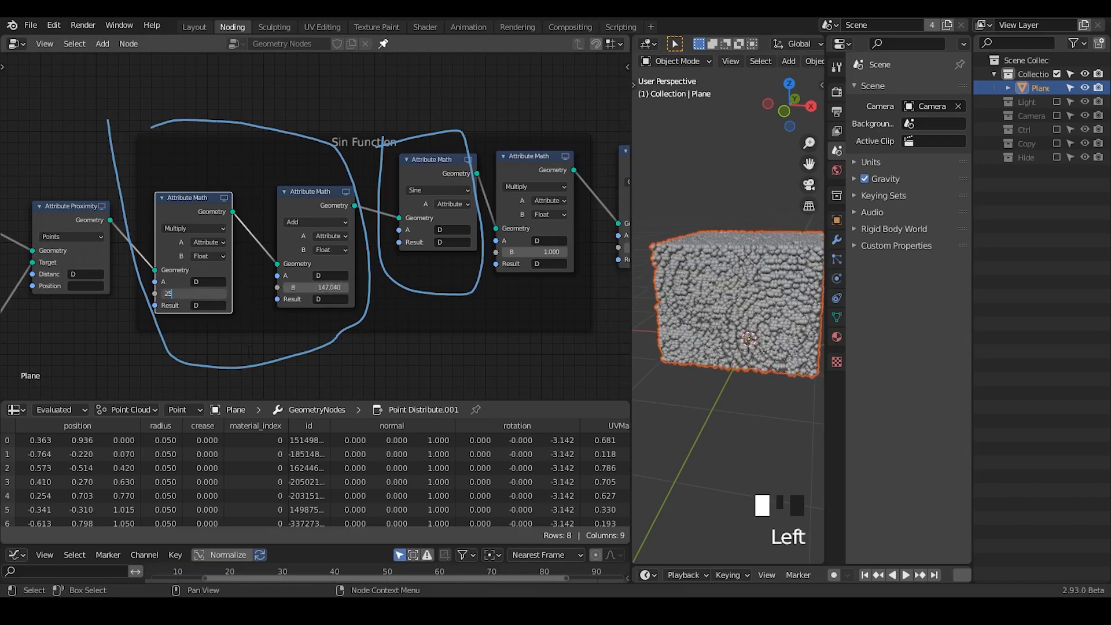
key(Return)
mouse_move(311, 284)
mouse_down()
mouse_move(330, 283)
mouse_move(306, 283)
mouse_up()
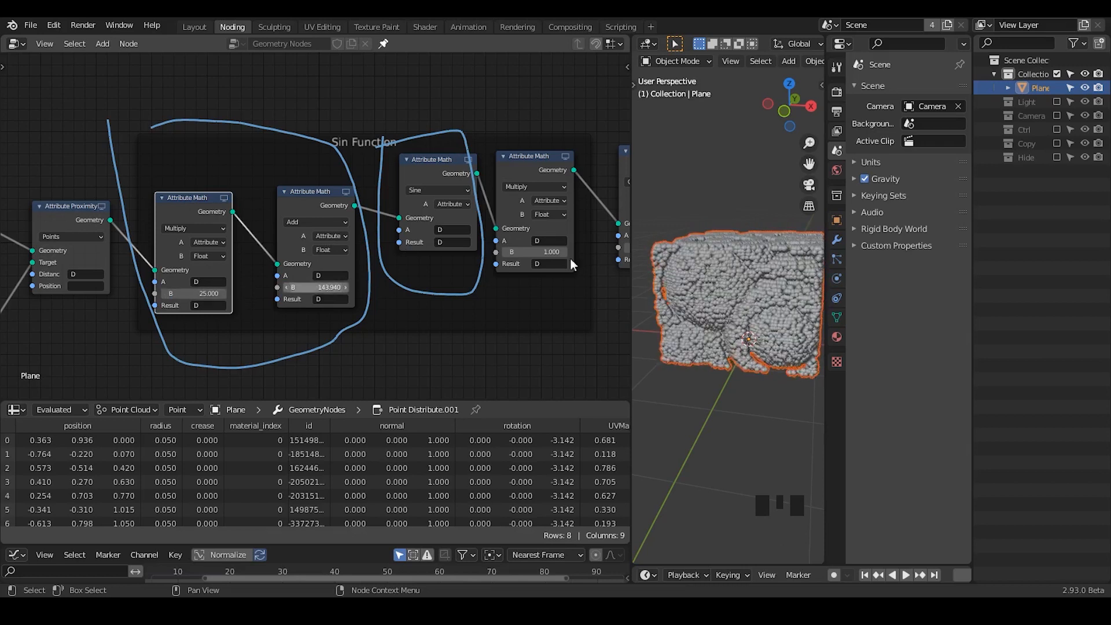
- Set the first Multiply node's B value to 50 and erase the annotation marks sketched on the point volume's upper corner
drag(700, 273, 668, 255)
drag(668, 234, 709, 236)
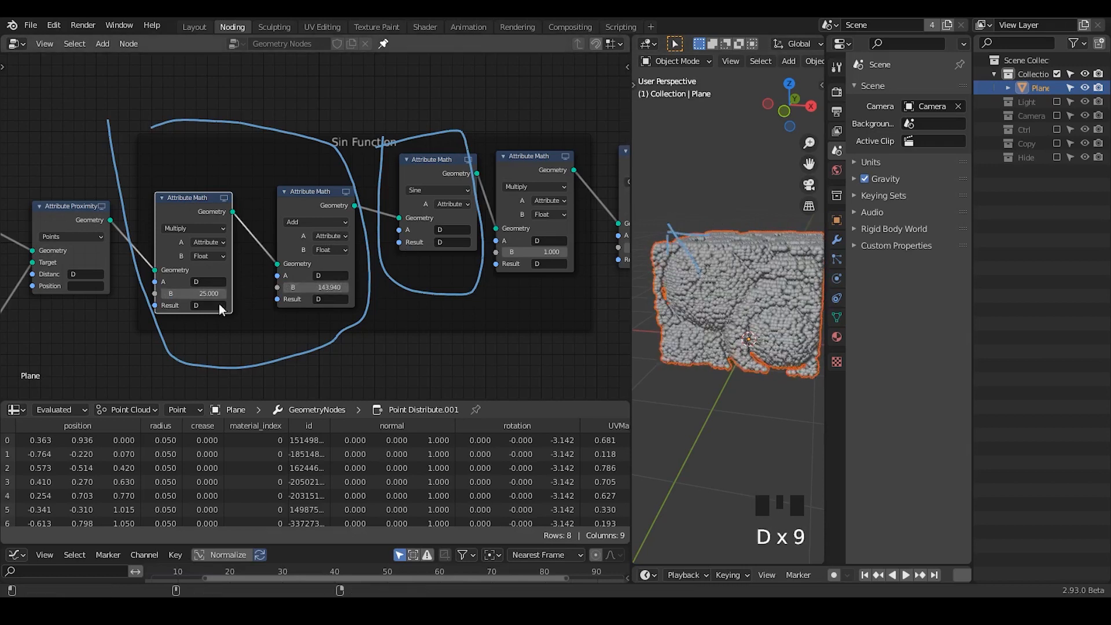
click(201, 291)
text(50)
key(Return)
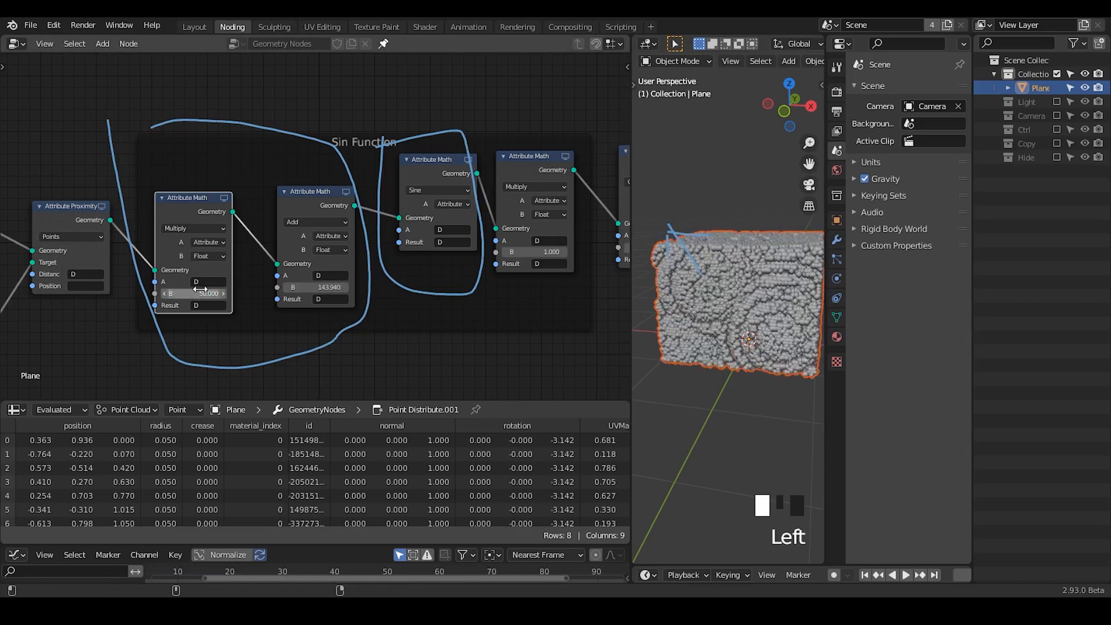
right_drag(633, 229, 694, 249)
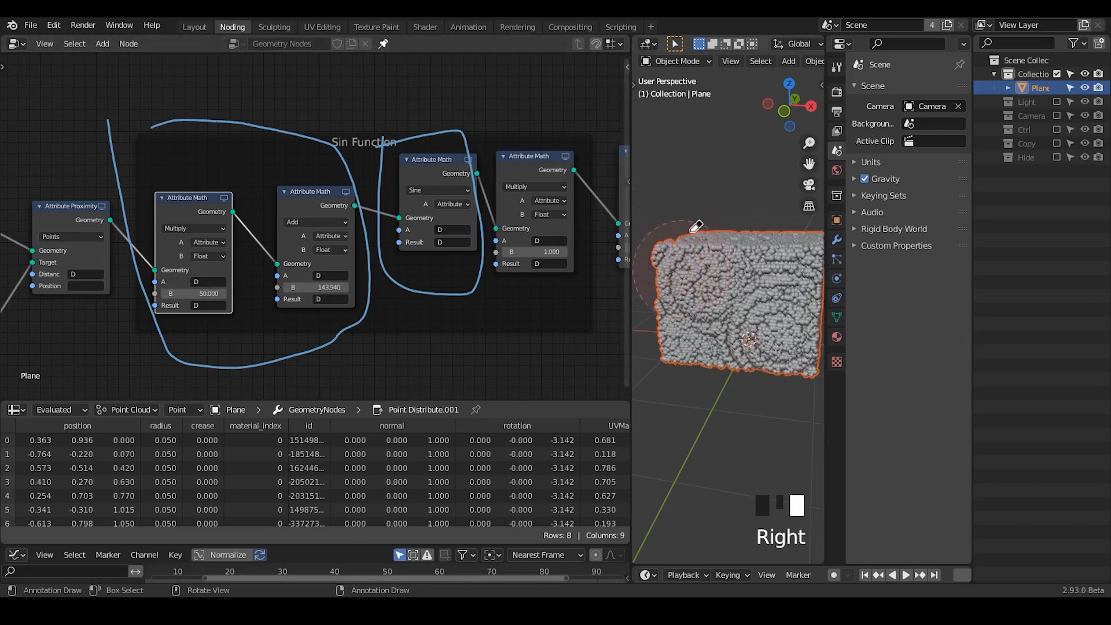
- Try other B values on the Multiply node after Sine and return it to 1
middle_drag(481, 245, 408, 231)
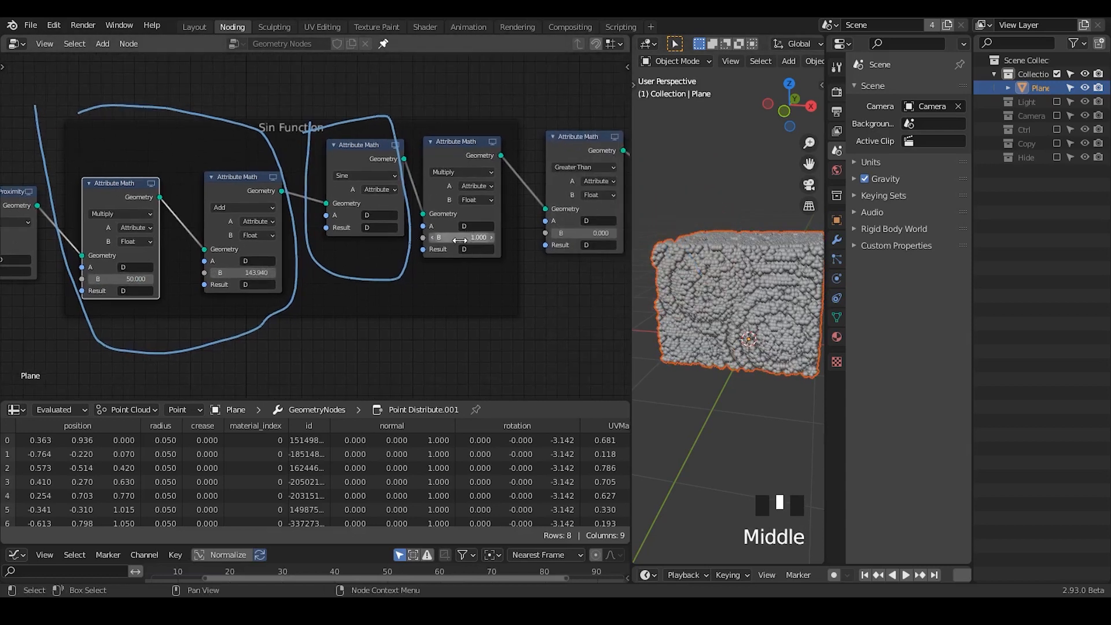
mouse_move(459, 240)
mouse_down()
mouse_move(480, 237)
mouse_move(459, 237)
mouse_up()
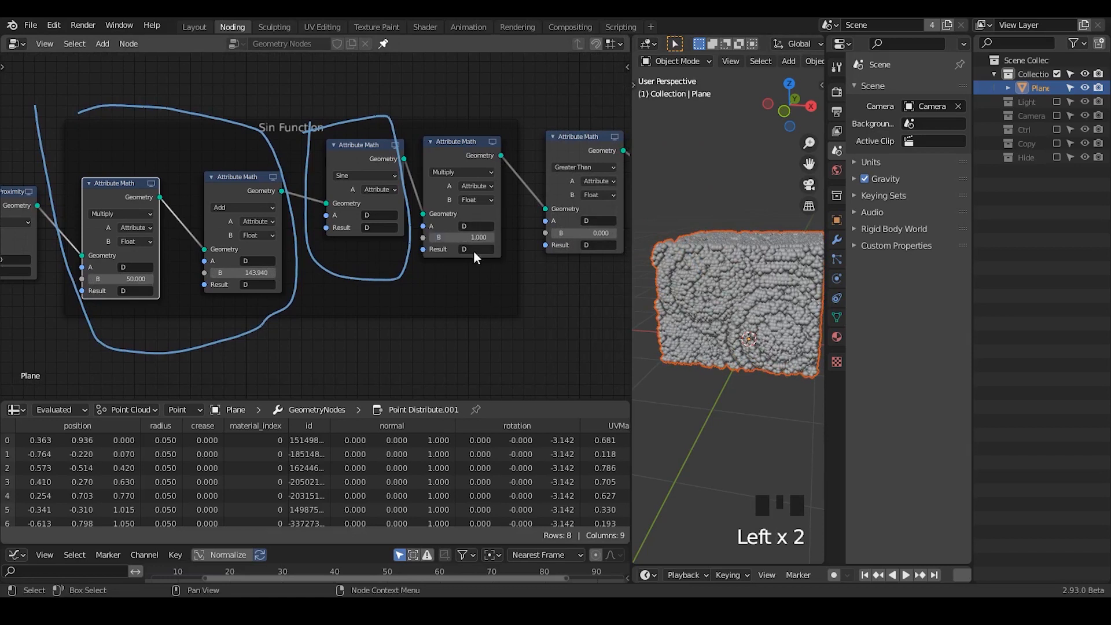
- Handwrite the annotations "yes" and "no" one below the other under the Point Separate node
middle_drag(625, 324, 501, 333)
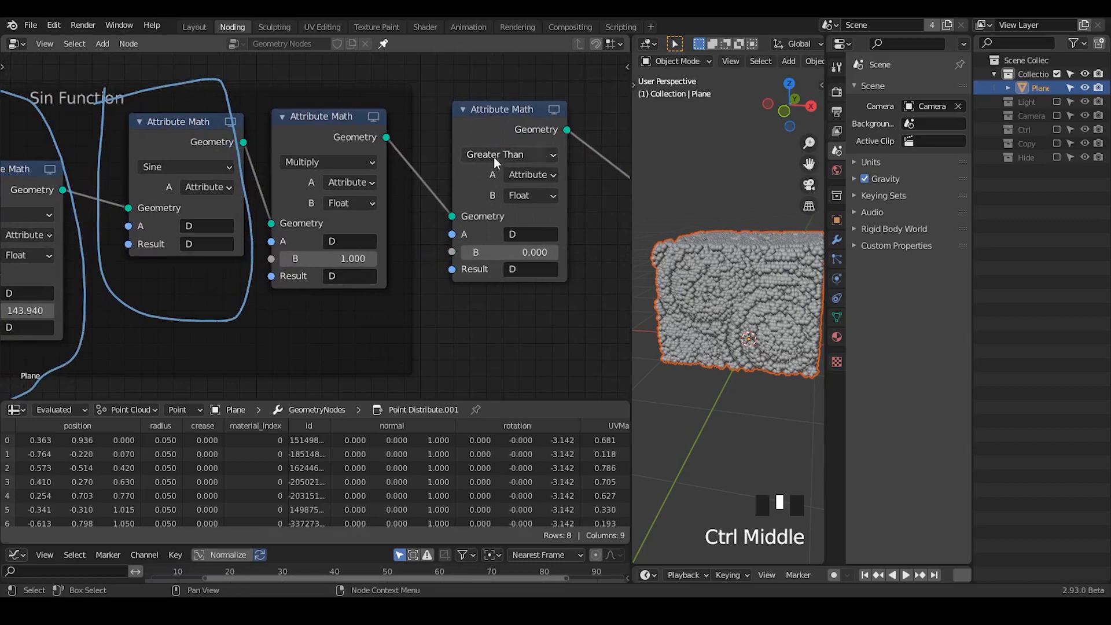
middle_drag(461, 262, 378, 248)
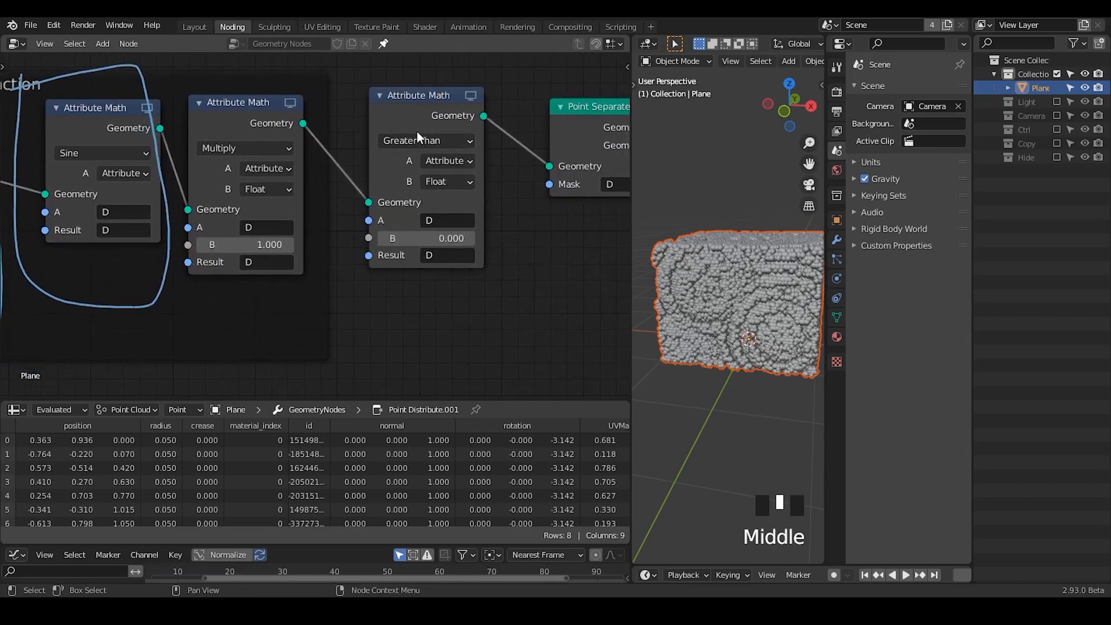
middle_drag(569, 265, 525, 240)
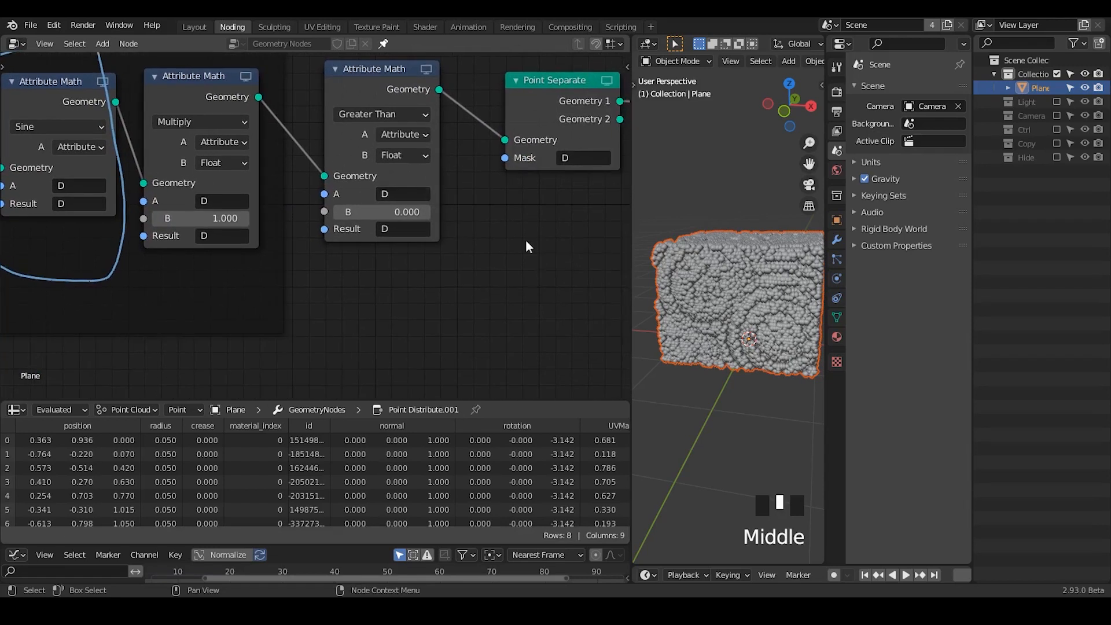
key(d)
drag(500, 198, 511, 233)
mouse_move(512, 256)
mouse_down()
mouse_move(517, 276)
mouse_move(543, 260)
mouse_move(545, 295)
mouse_up()
drag(563, 250, 560, 315)
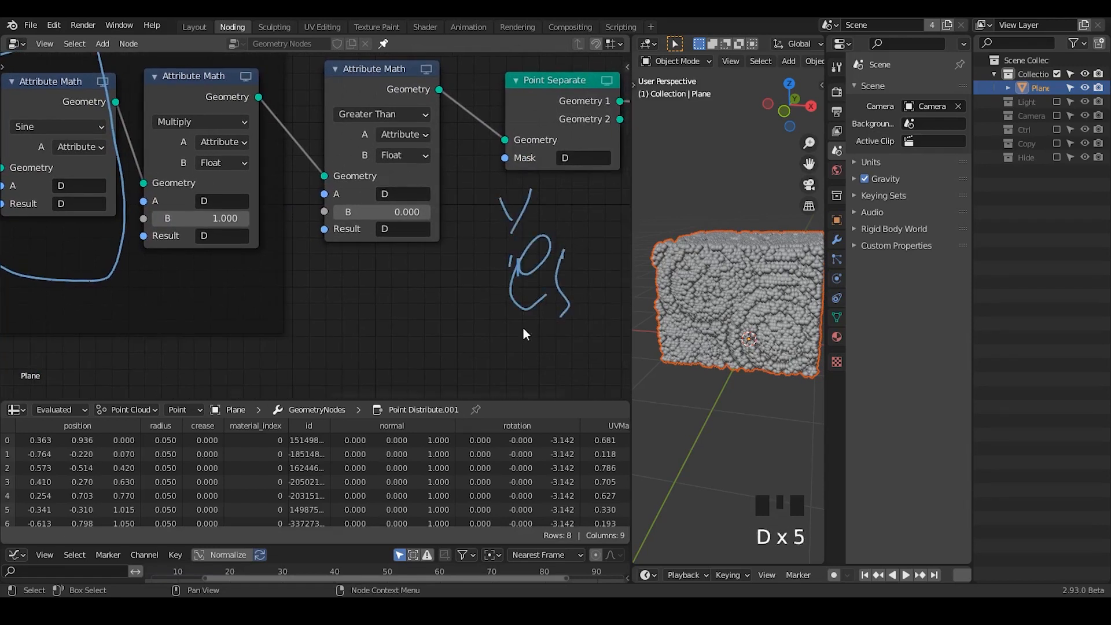
drag(510, 368, 546, 353)
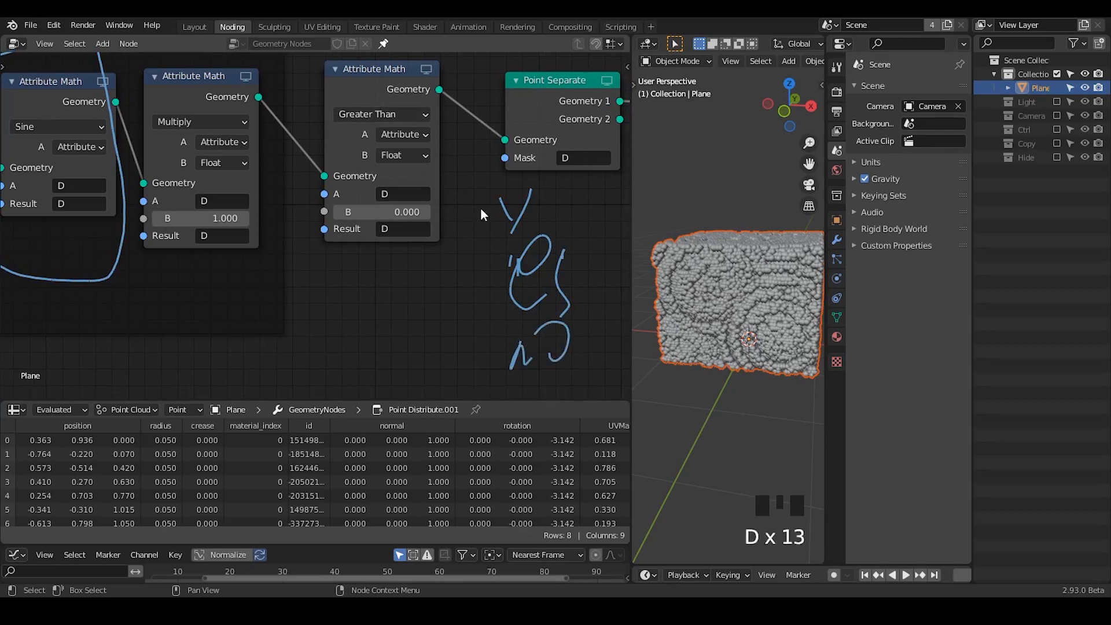
- Link Point Separate's Geometry 2 output to the Group Output in place of Geometry 1 and erase the handwritten notes
middle_drag(454, 234, 265, 257)
drag(432, 141, 487, 132)
key(d)
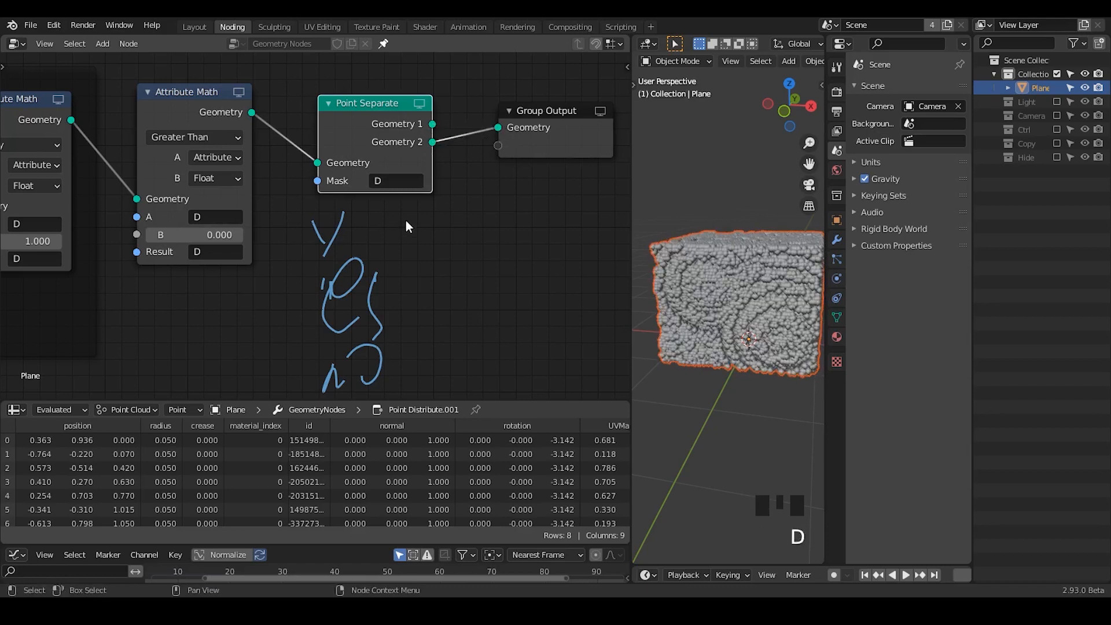
mouse_move(407, 226)
right_down()
mouse_move(409, 216)
mouse_move(458, 292)
mouse_move(469, 289)
right_up()
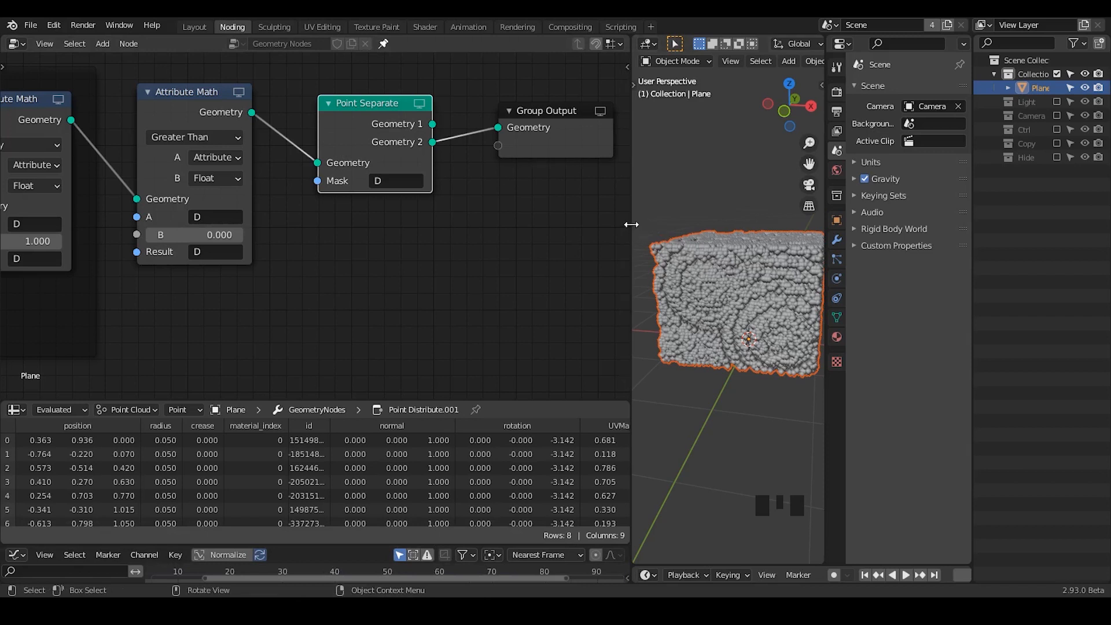
- Widen the 3D viewport and move the Group Output node farther away from Point Separate
drag(630, 224, 535, 237)
ctrl+middle_drag(713, 305, 672, 286)
key(d)
middle_drag(374, 281, 161, 306)
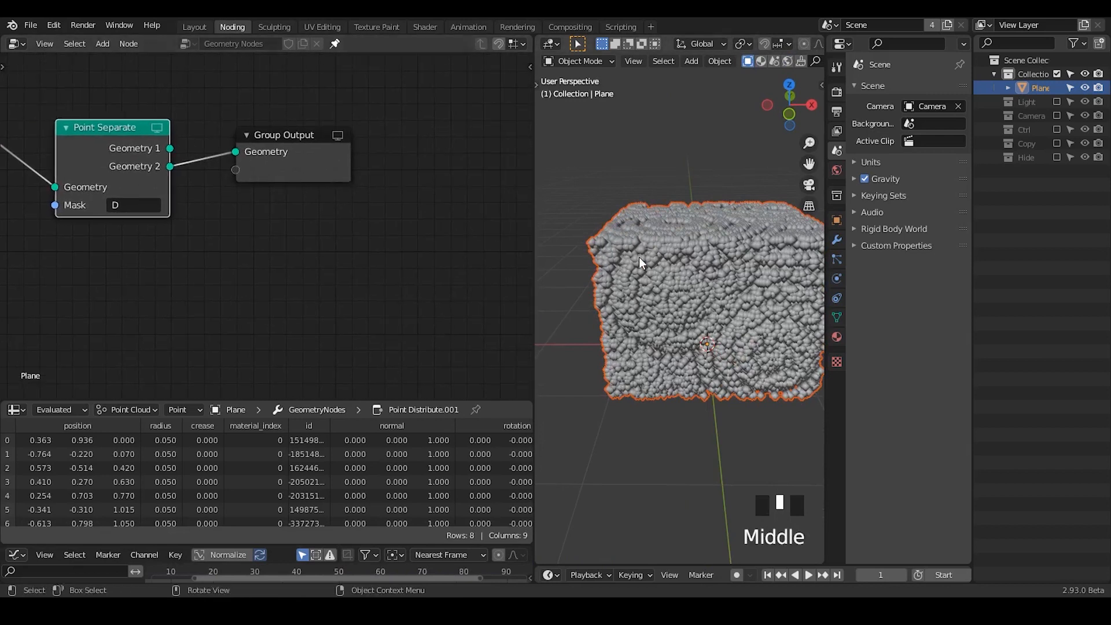
drag(250, 148, 350, 149)
- Deselect the point volume and add a UV sphere mesh to the scene
click(692, 171)
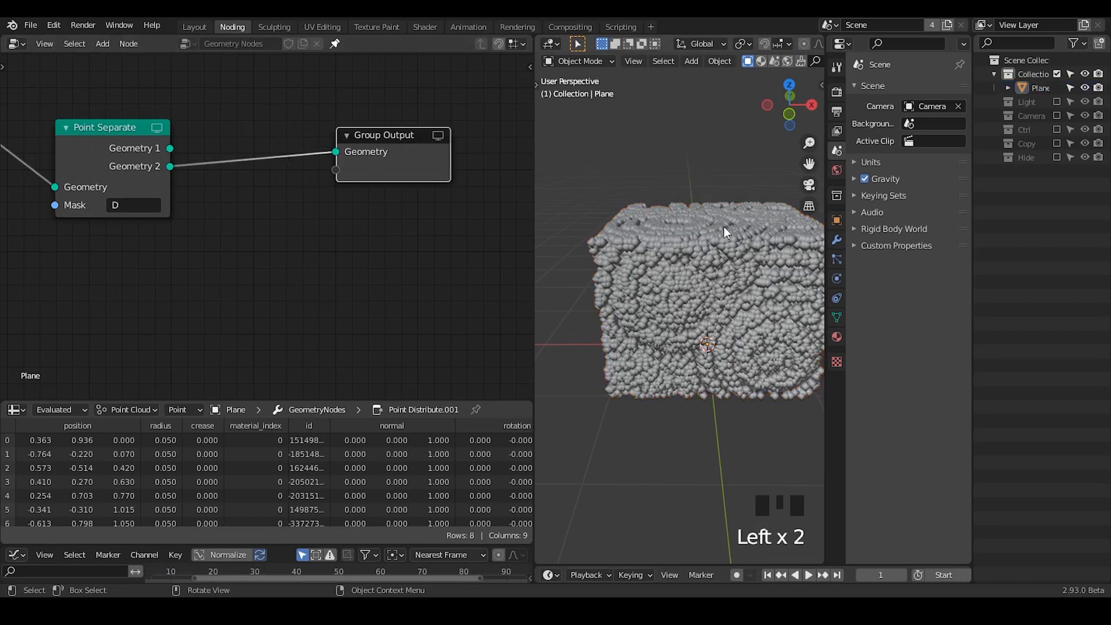
key(shift+a)
mouse_move(709, 194)
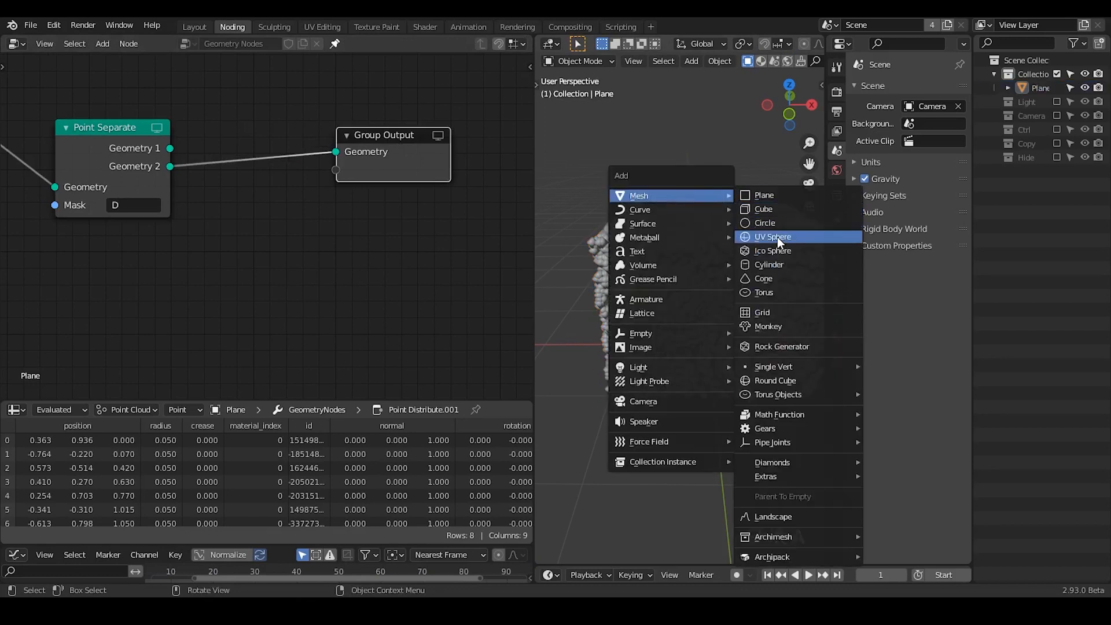
click(776, 237)
- Set the new UV sphere to 4 segments and 4 rings
click(609, 554)
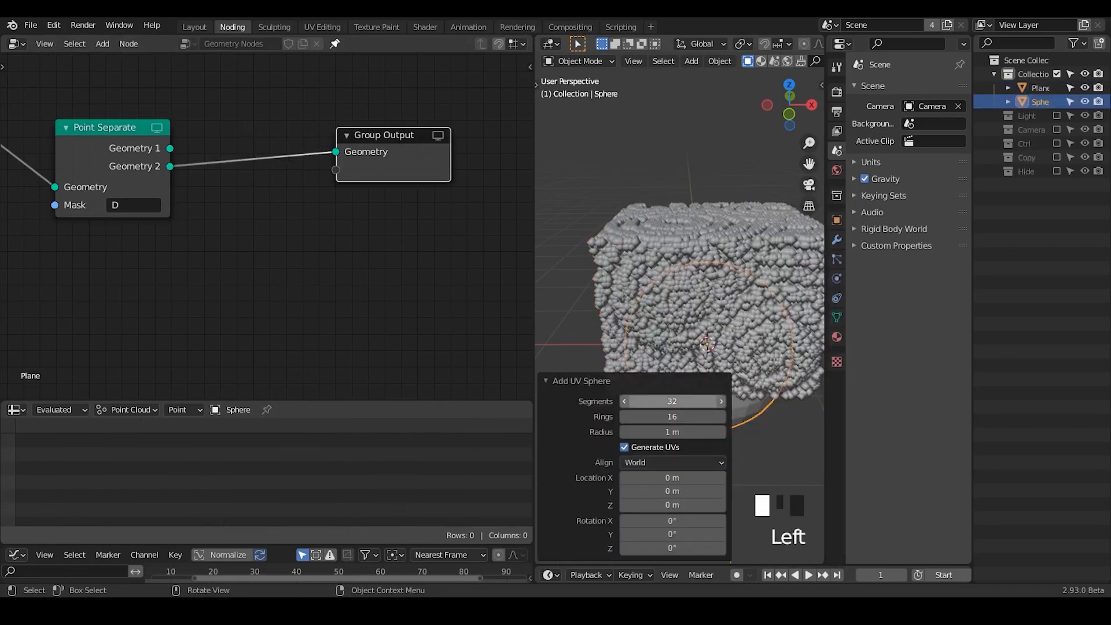
click(662, 402)
text(4)
key(Return)
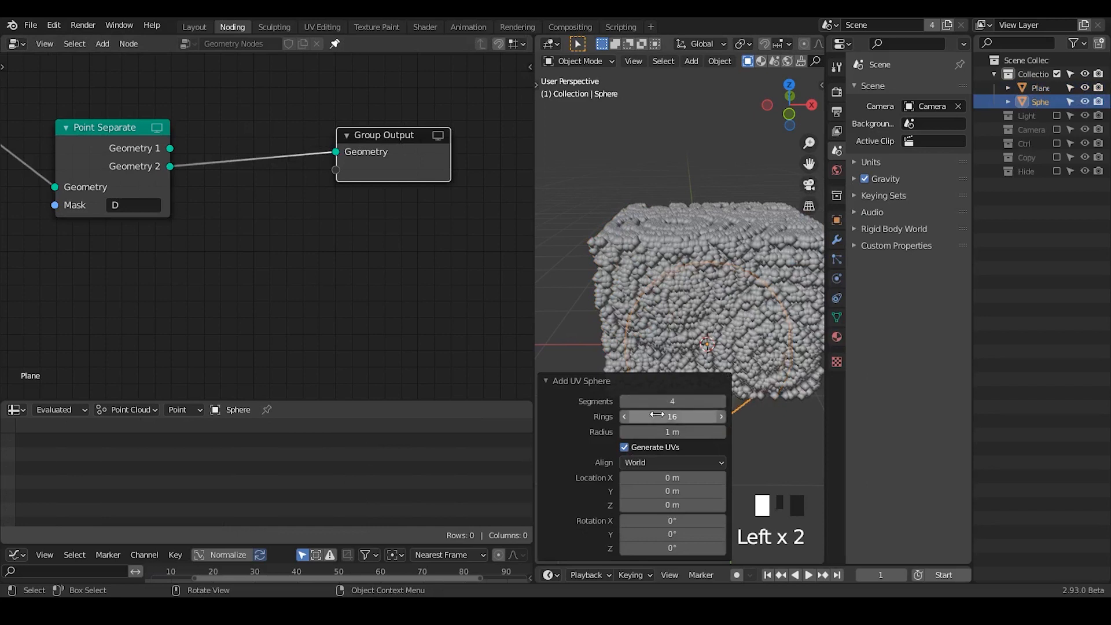
click(658, 416)
text(4)
key(Return)
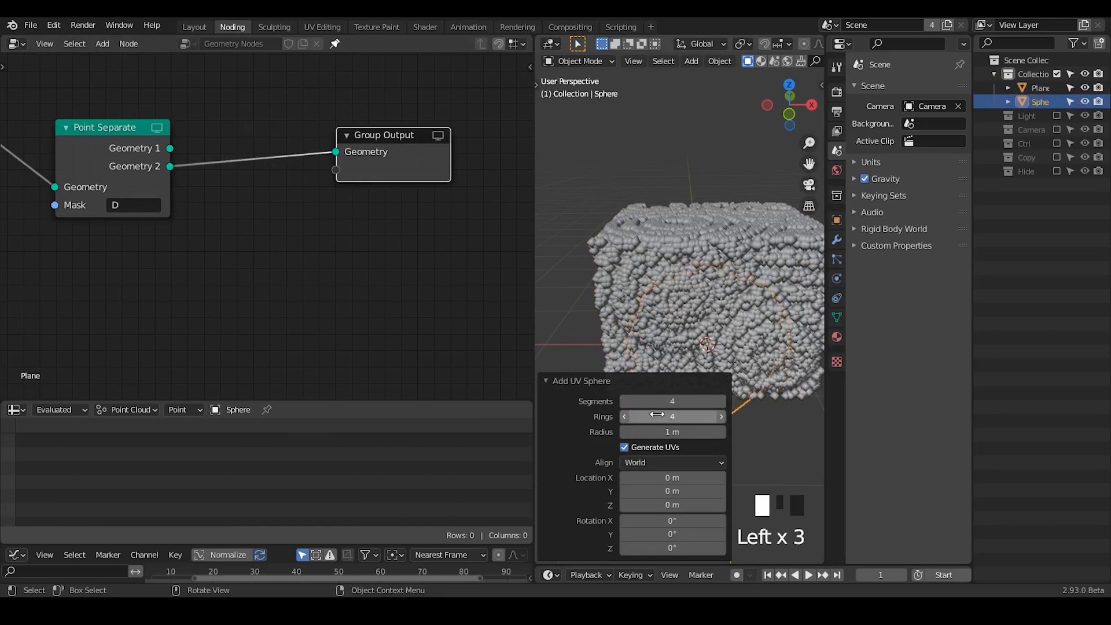
click(581, 381)
mouse_move(726, 396)
middle_down()
mouse_move(729, 281)
mouse_move(732, 402)
middle_up()
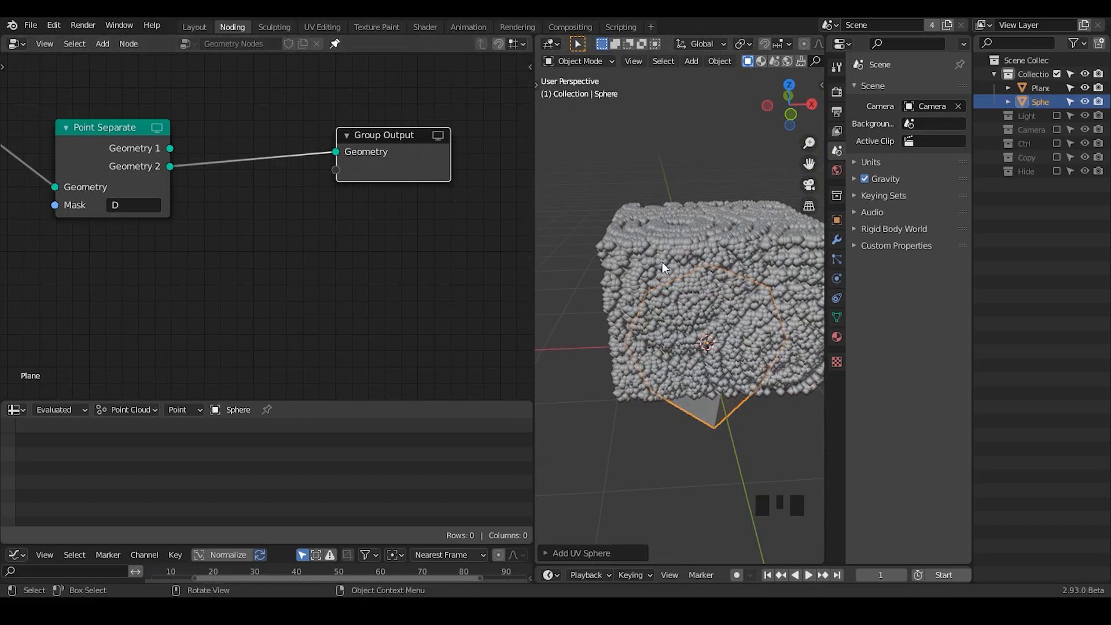
- Insert a Point Instance node between Point Separate and the Group Output
key(ctrl+a)
text(po)
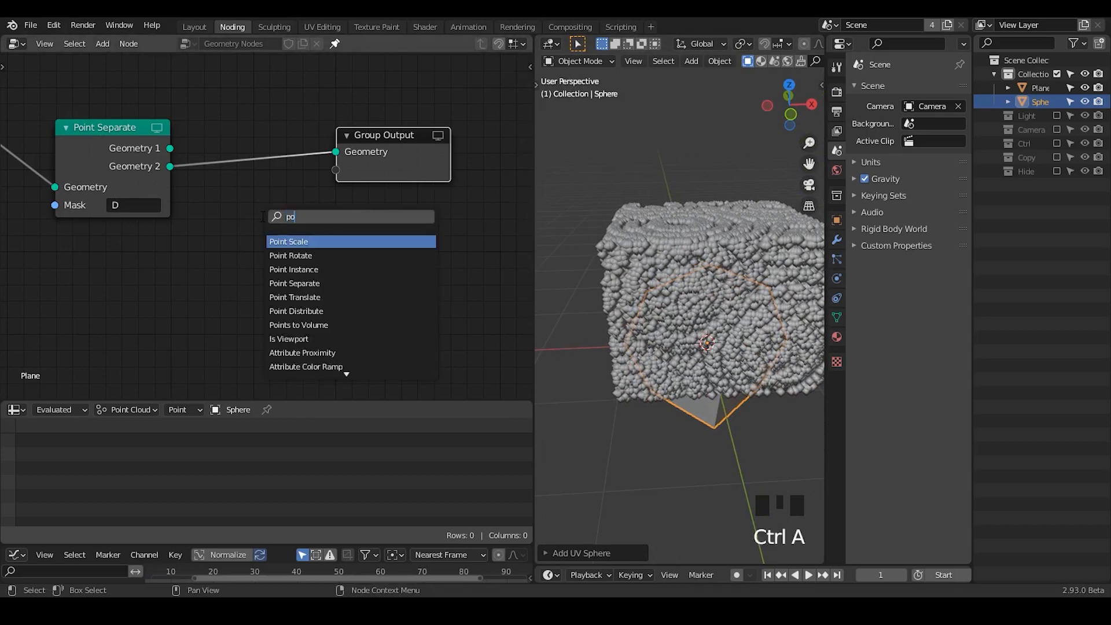
text(int in)
key(Return)
click(239, 141)
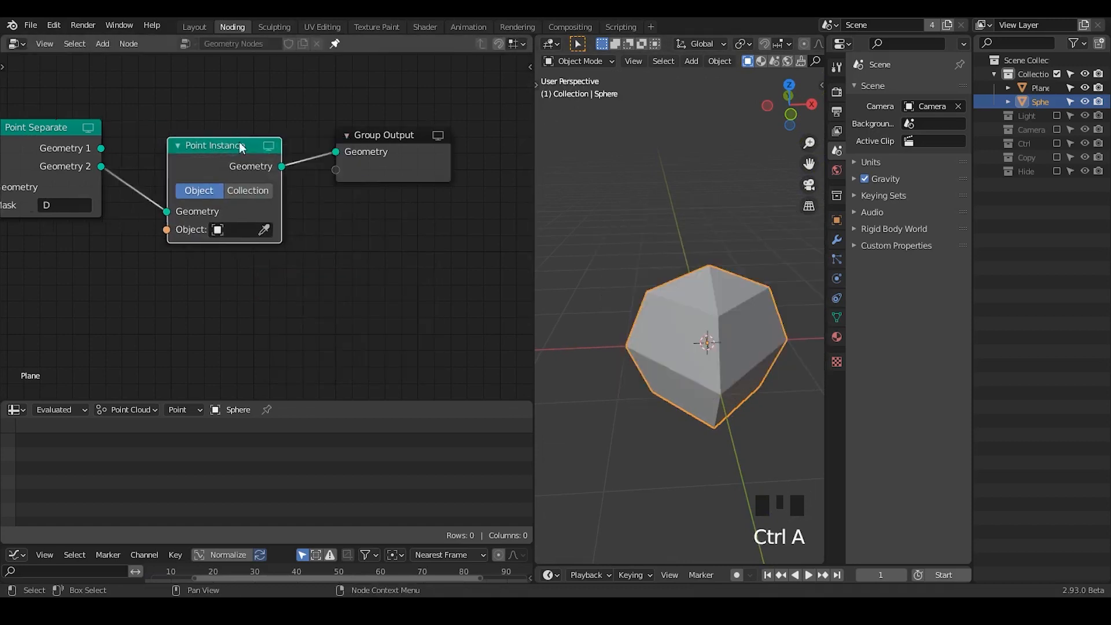
- Assign the low-poly sphere as the instanced object of the Point Instance node
click(251, 230)
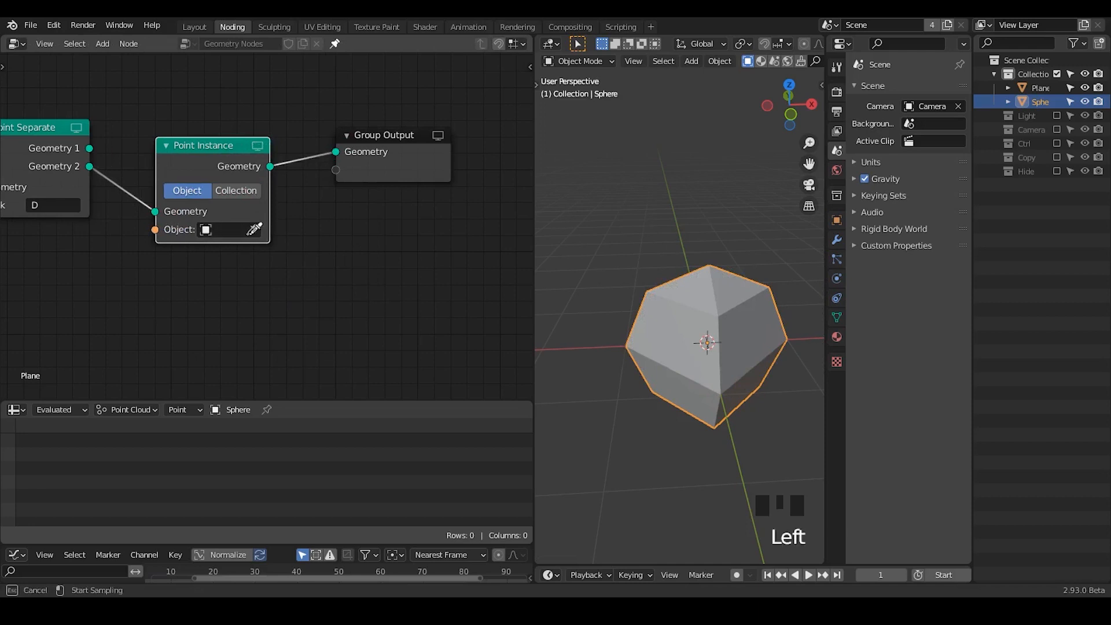
click(668, 296)
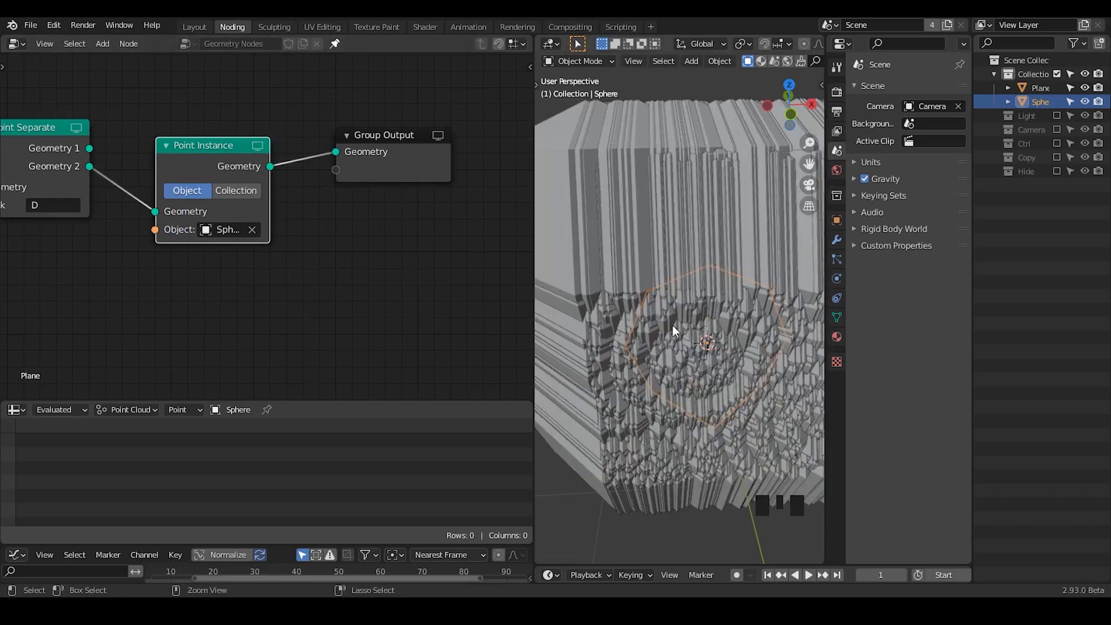
ctrl+middle_drag(672, 325, 671, 365)
- Add a Point Scale node and insert it between Point Separate and Point Instance
key(ctrl+a)
text(point scale)
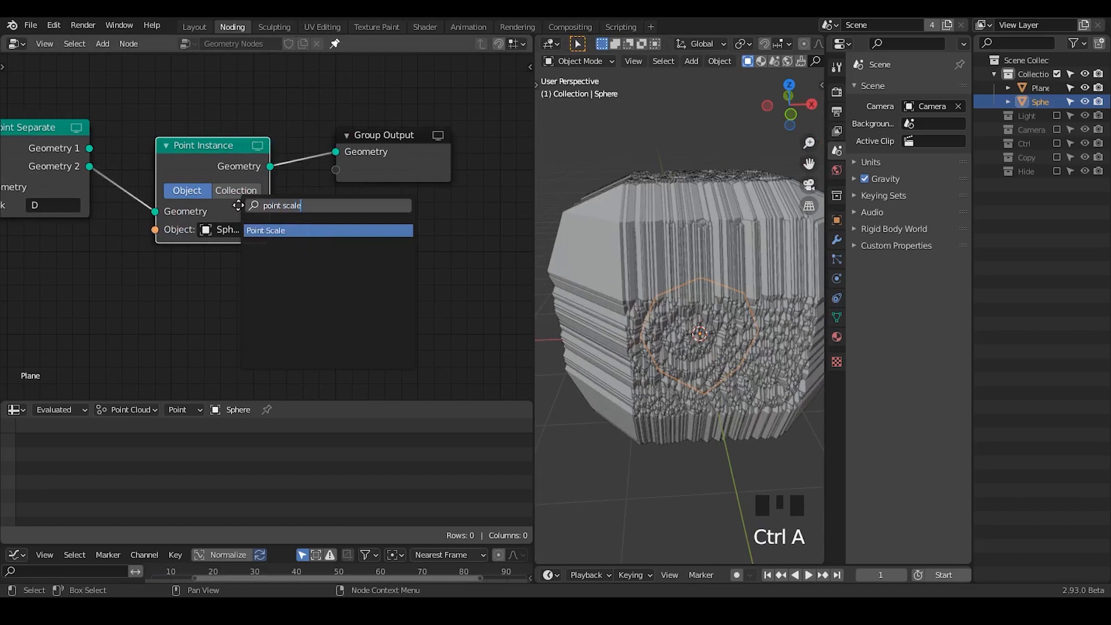
key(Return)
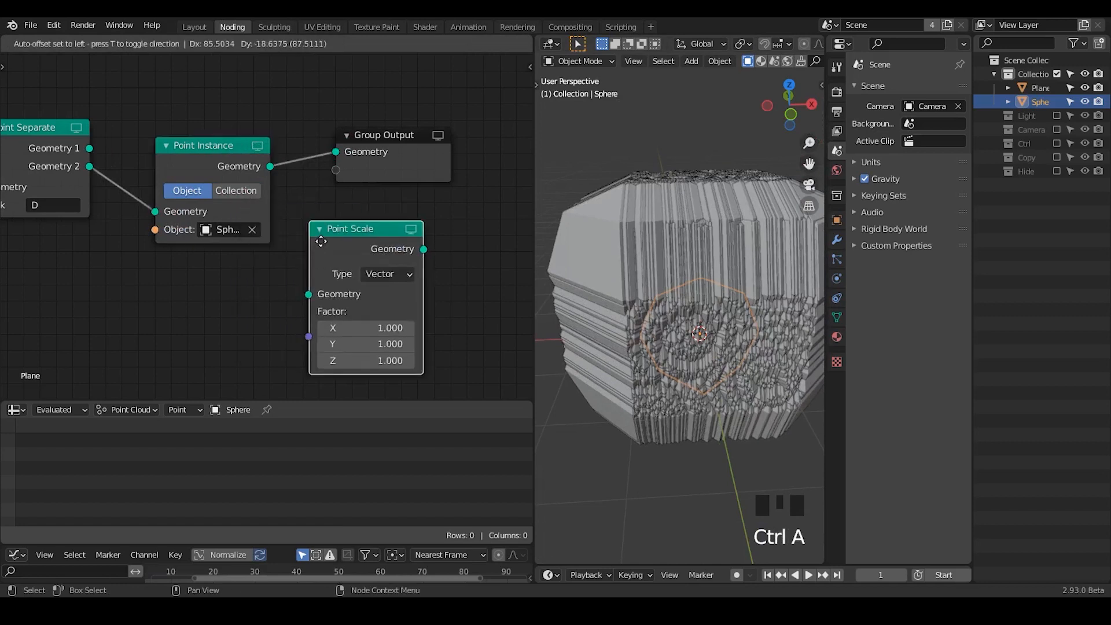
click(324, 232)
click(683, 196)
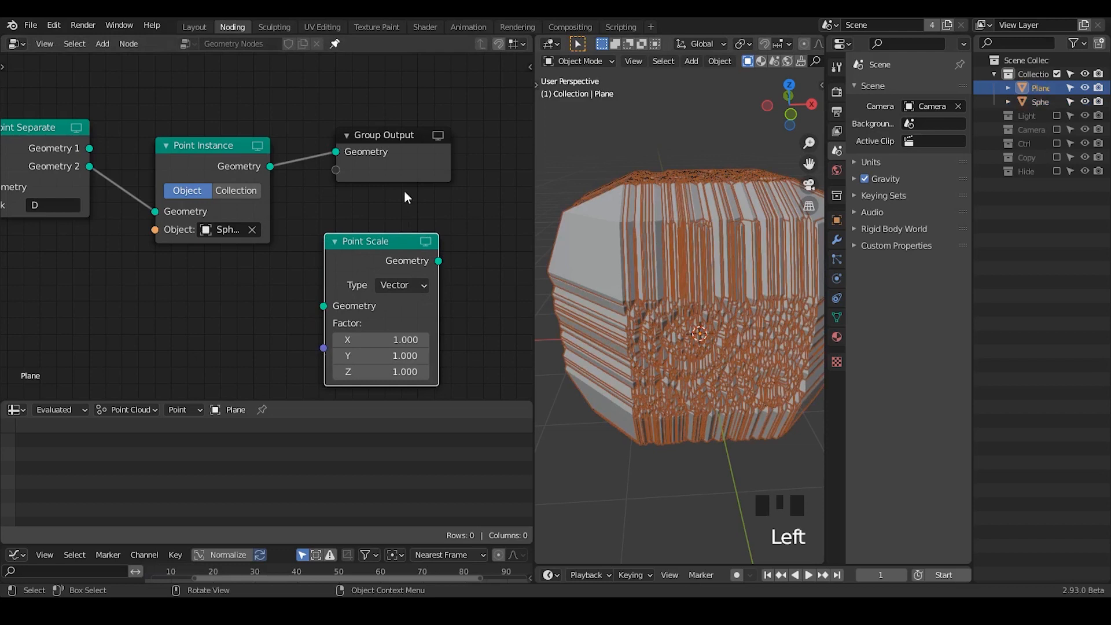
drag(396, 218, 317, 307)
drag(379, 241, 177, 173)
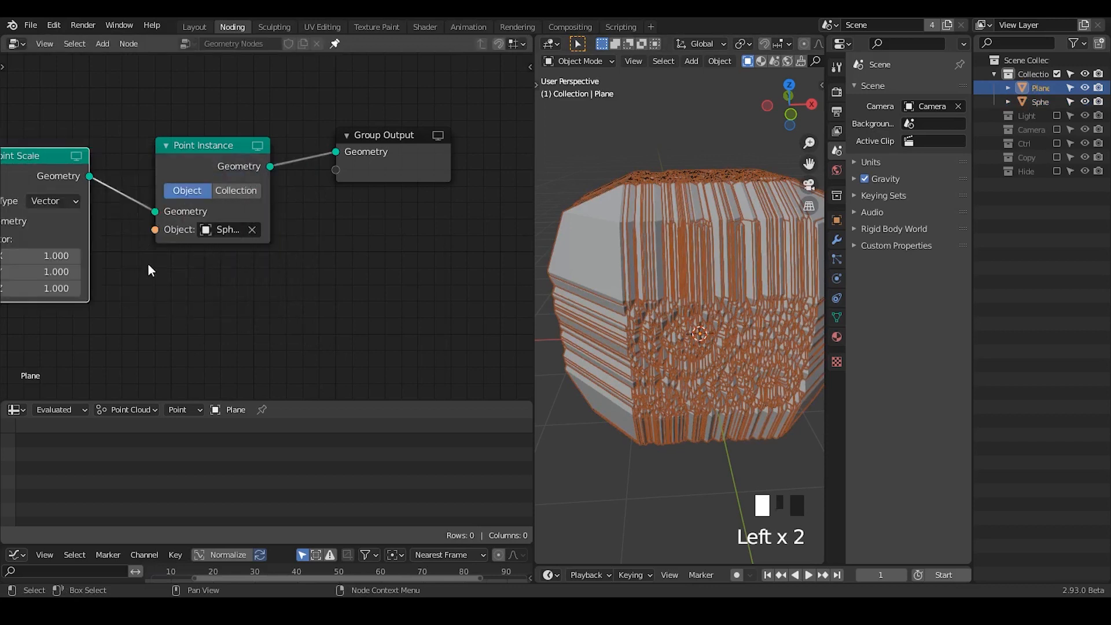
- Add a Value node set to 0.15, link it to Point Scale's Factor, and deselect the point object
middle_drag(237, 270, 416, 230)
key(ctrl+a)
text(value)
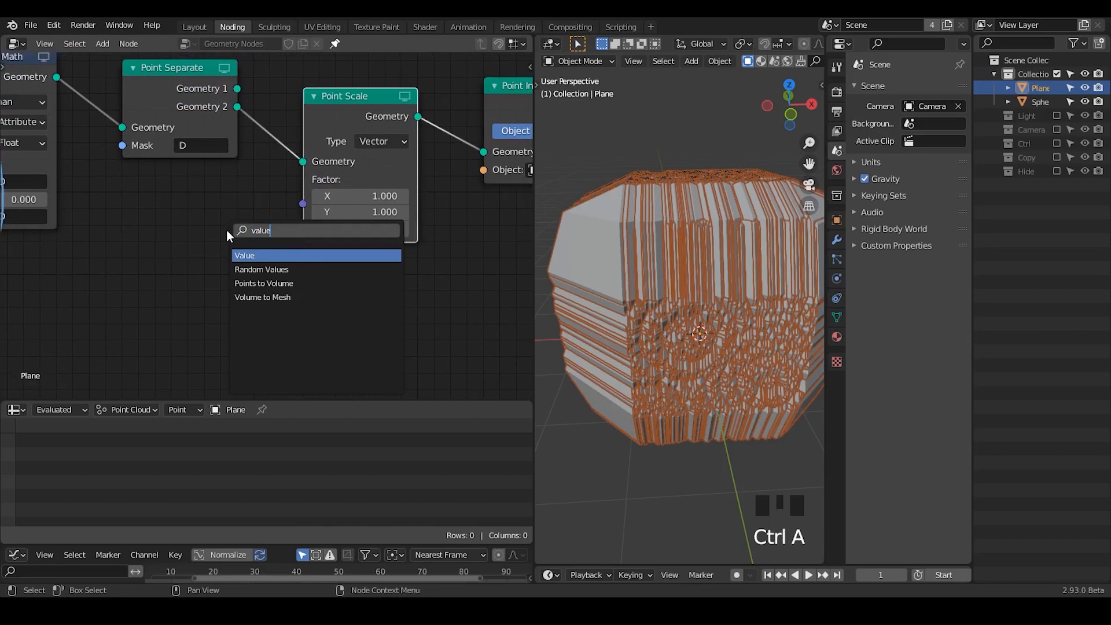
key(Return)
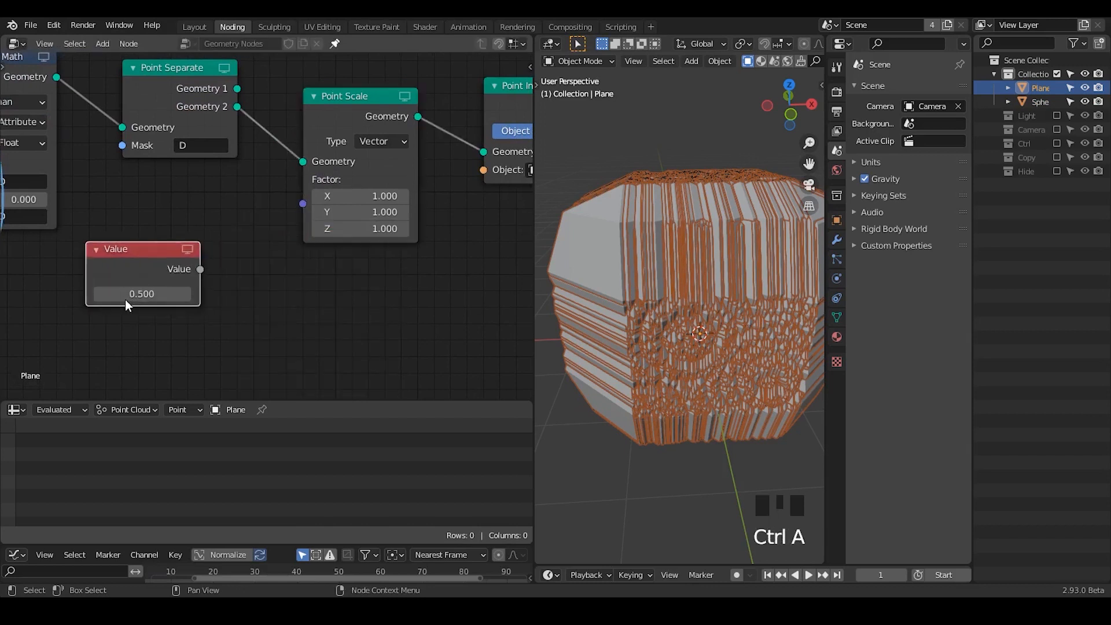
click(134, 296)
click(134, 296)
text(0.15)
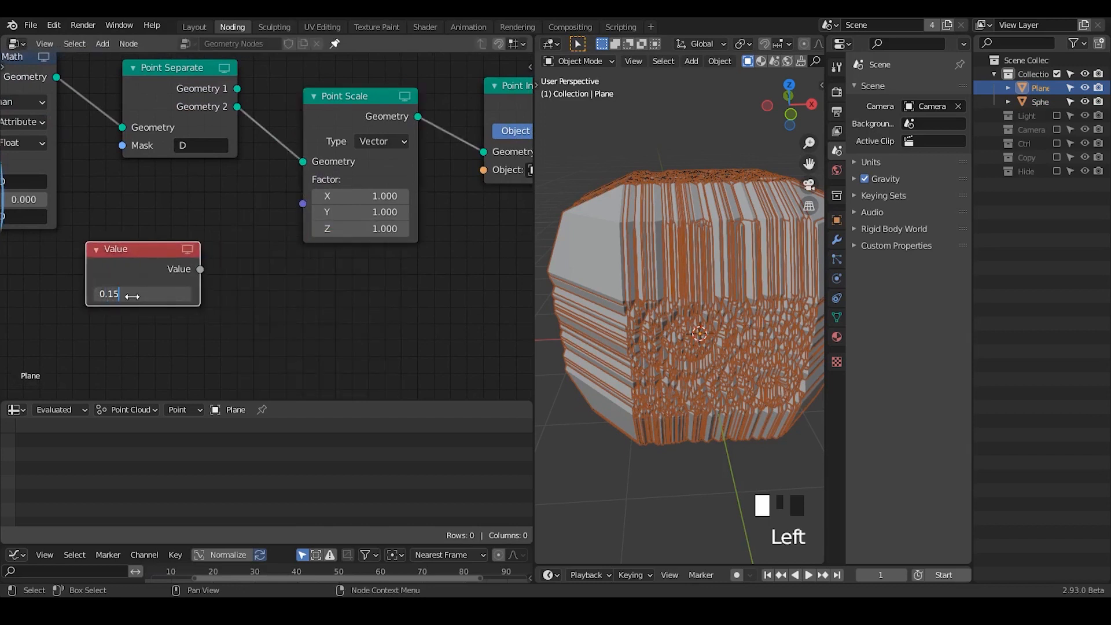
key(Return)
drag(201, 269, 309, 199)
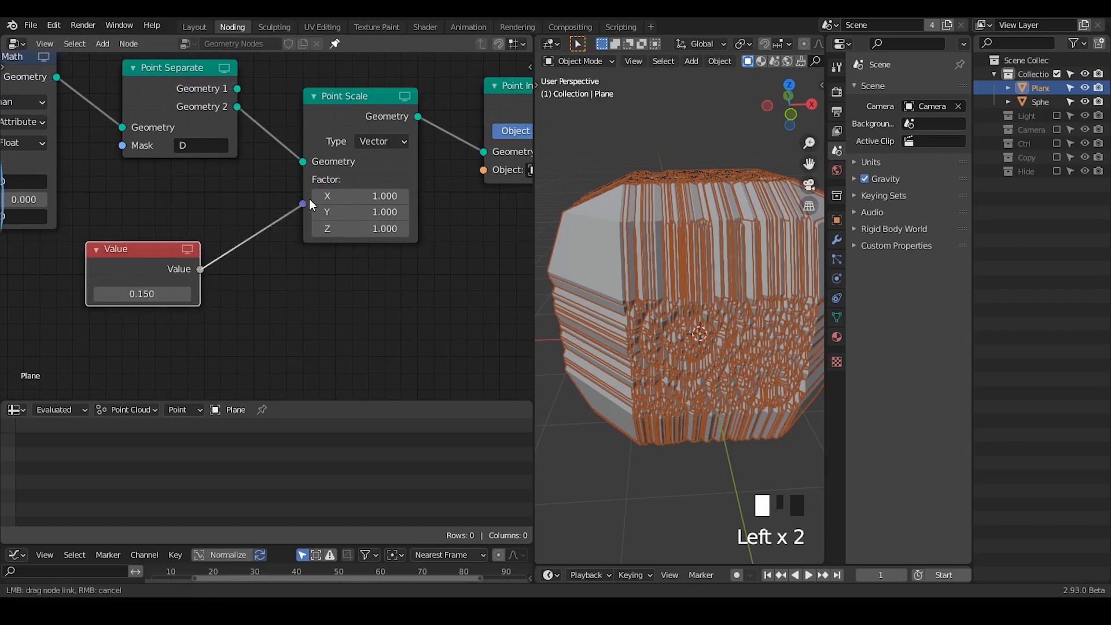
drag(131, 264, 209, 201)
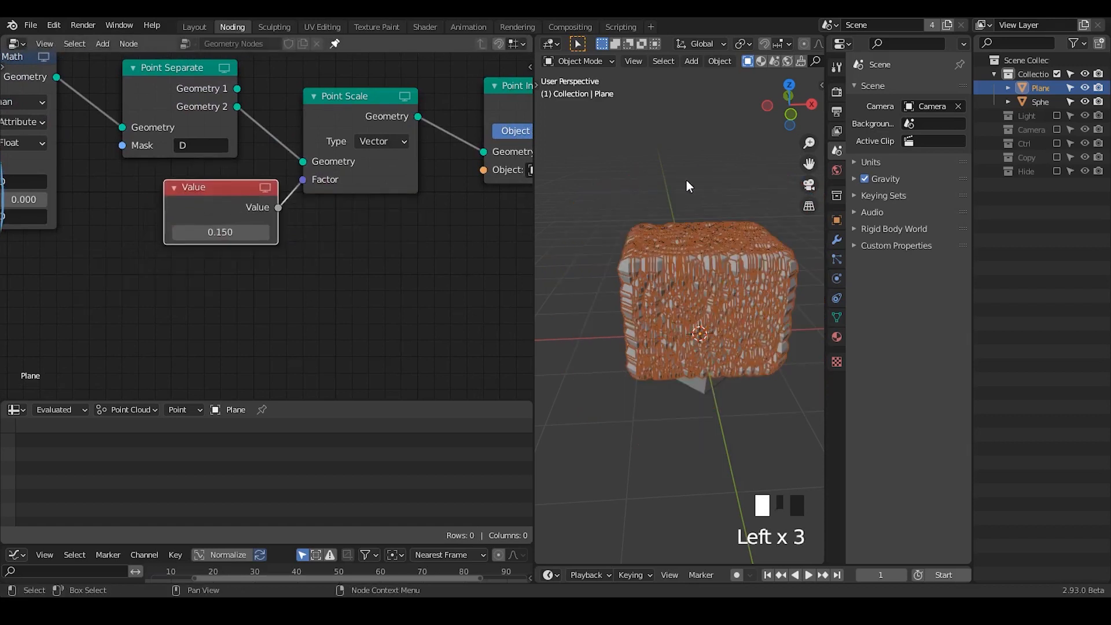
click(726, 213)
middle_drag(712, 319, 705, 300)
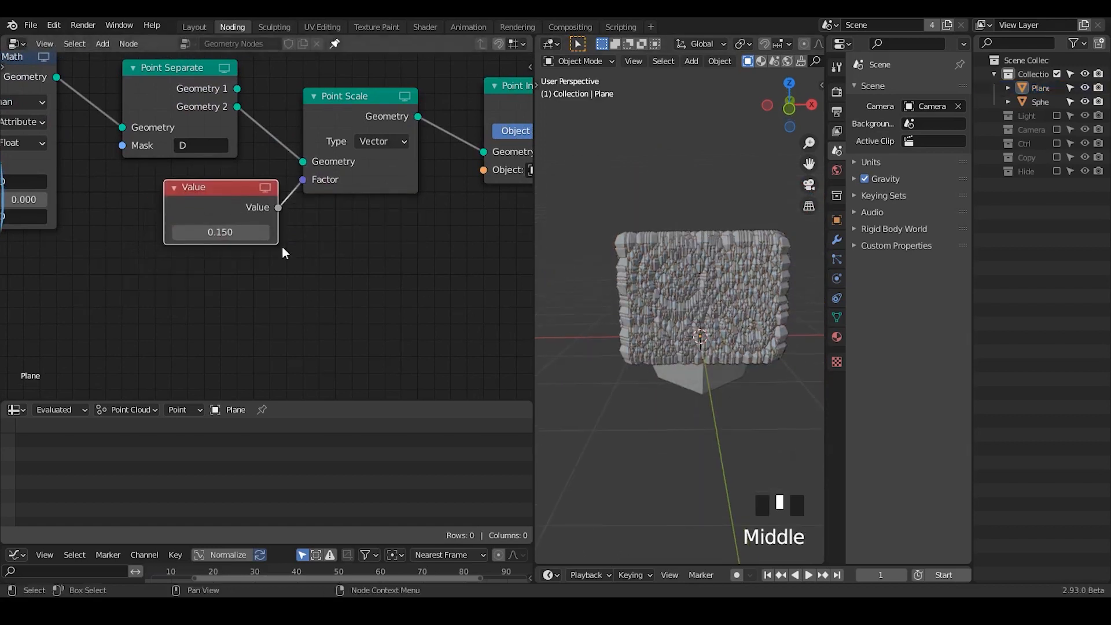
- Try 0.1 and 0.02 in the Value node that drives the instance scale
click(229, 232)
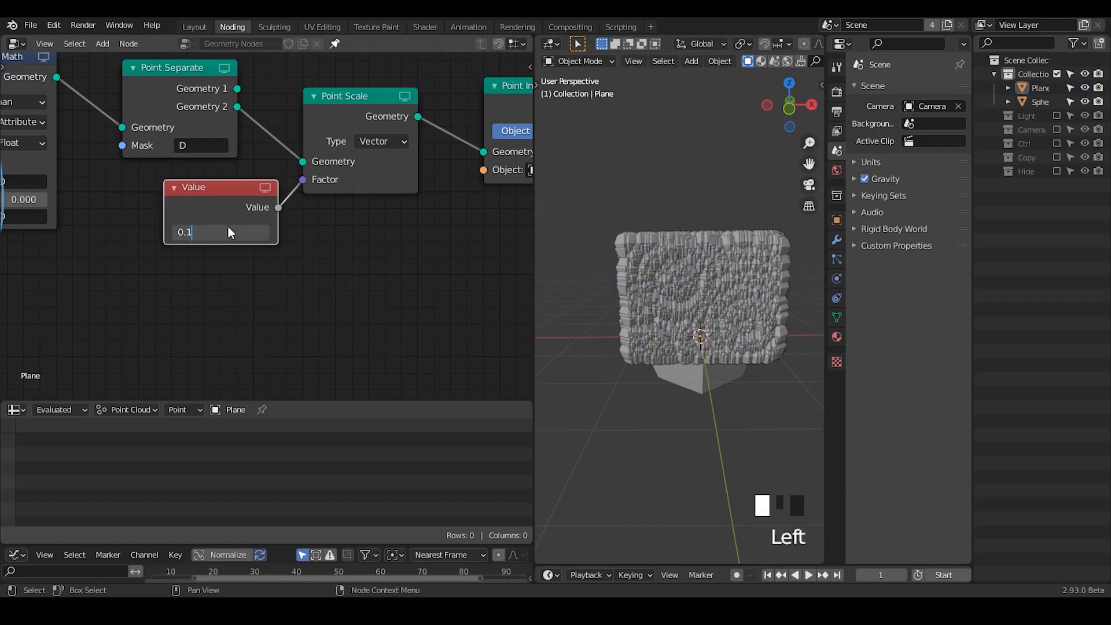
key(Return)
click(227, 231)
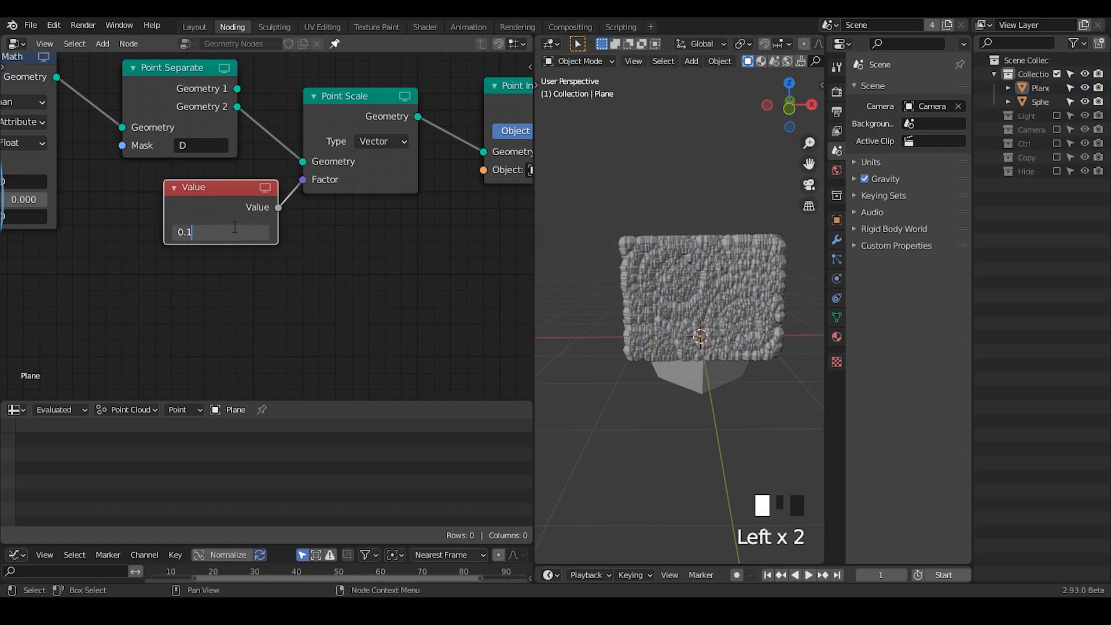
key(Return)
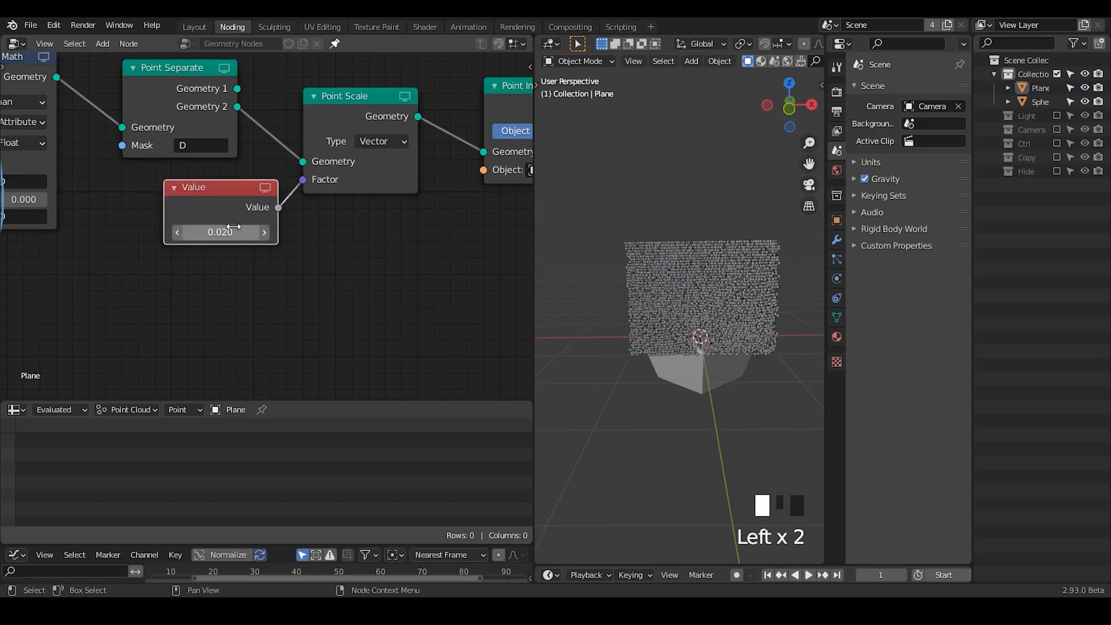
middle_drag(654, 300, 686, 277)
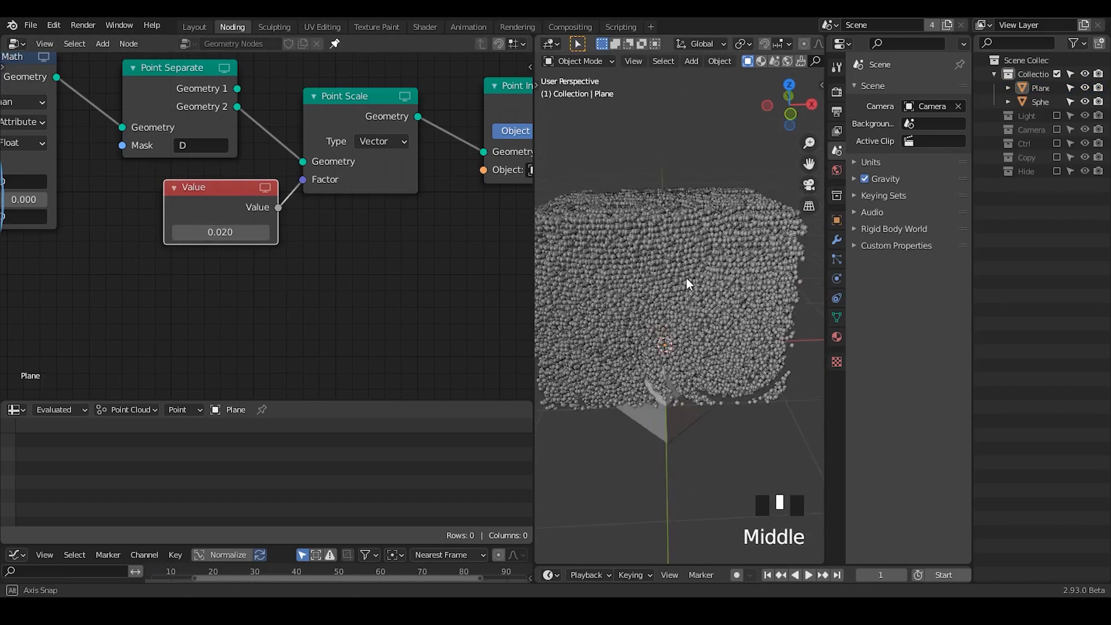
- Set the Value node driving the instance scale to 0.07
click(236, 232)
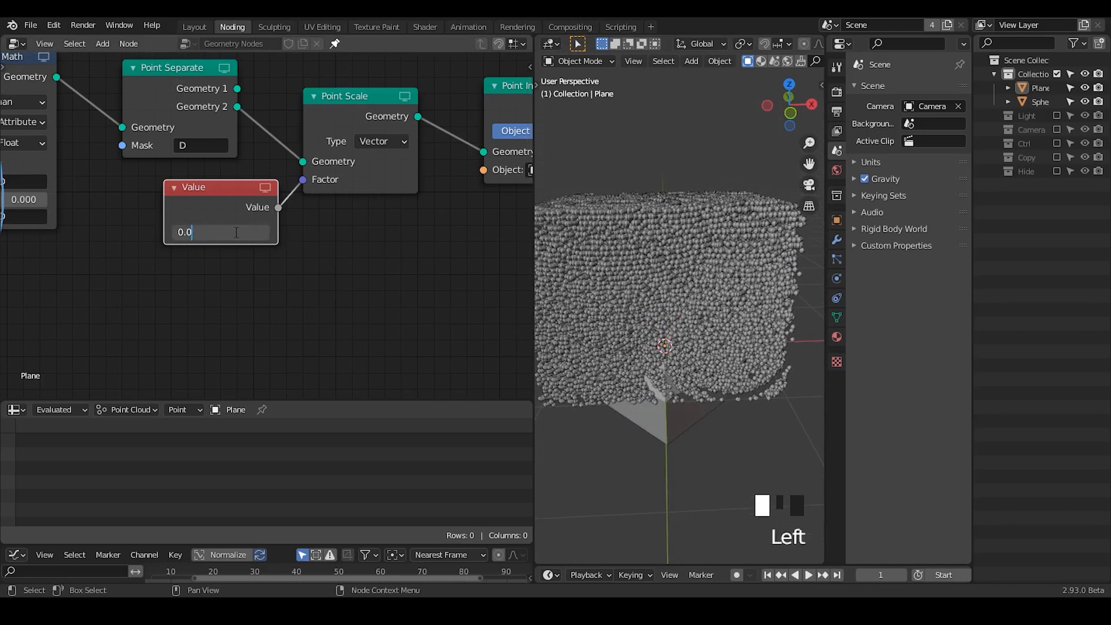
text(7)
key(Return)
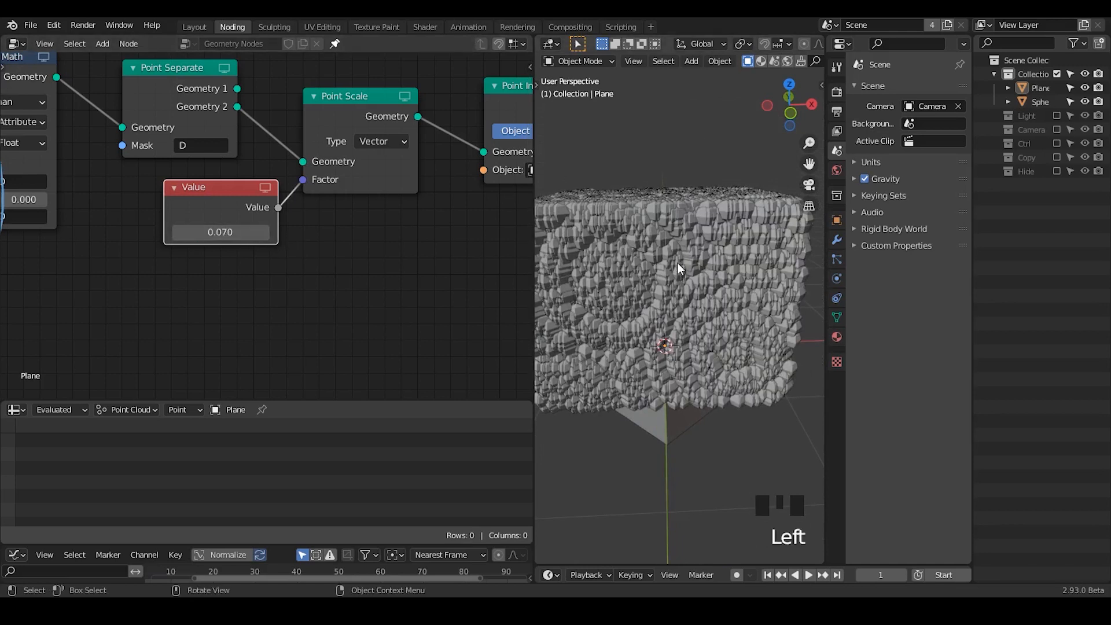
shift+middle_drag(677, 267, 769, 248)
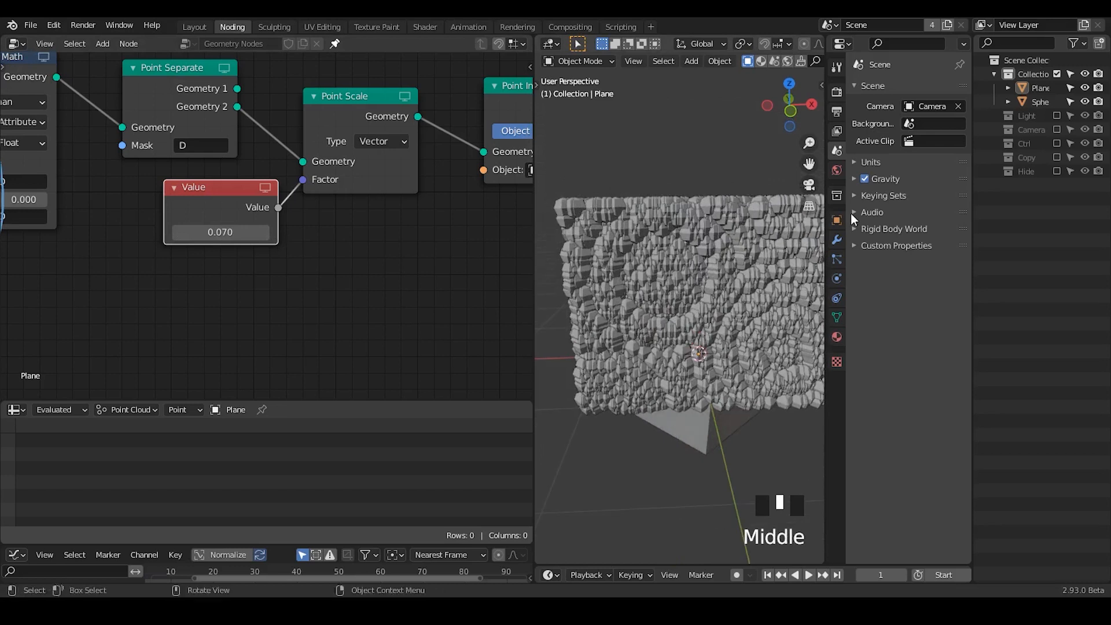
- Try a constant Z offset of 0.1 m in the plane's Array modifier and settle on 0.05 m
click(837, 241)
double_click(918, 289)
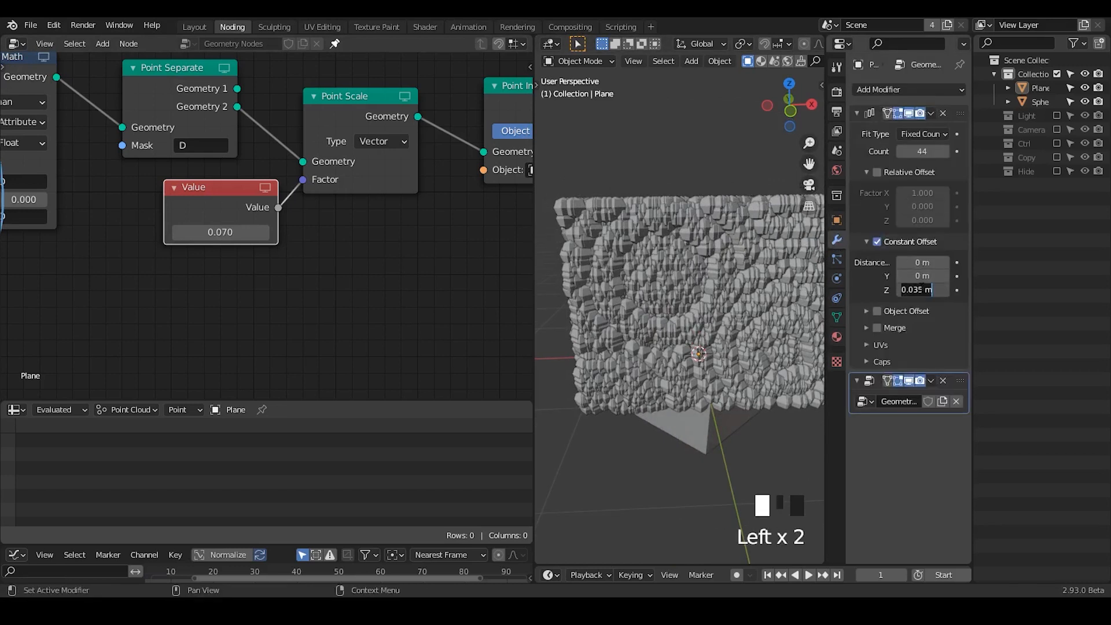
text(0.1)
key(Return)
ctrl+middle_drag(699, 263, 614, 324)
click(920, 289)
text(0.05)
key(Return)
- Try a B value of 25 in the first Multiply node of the Sin Function frame and settle on 15
middle_drag(77, 236, 294, 286)
click(164, 252)
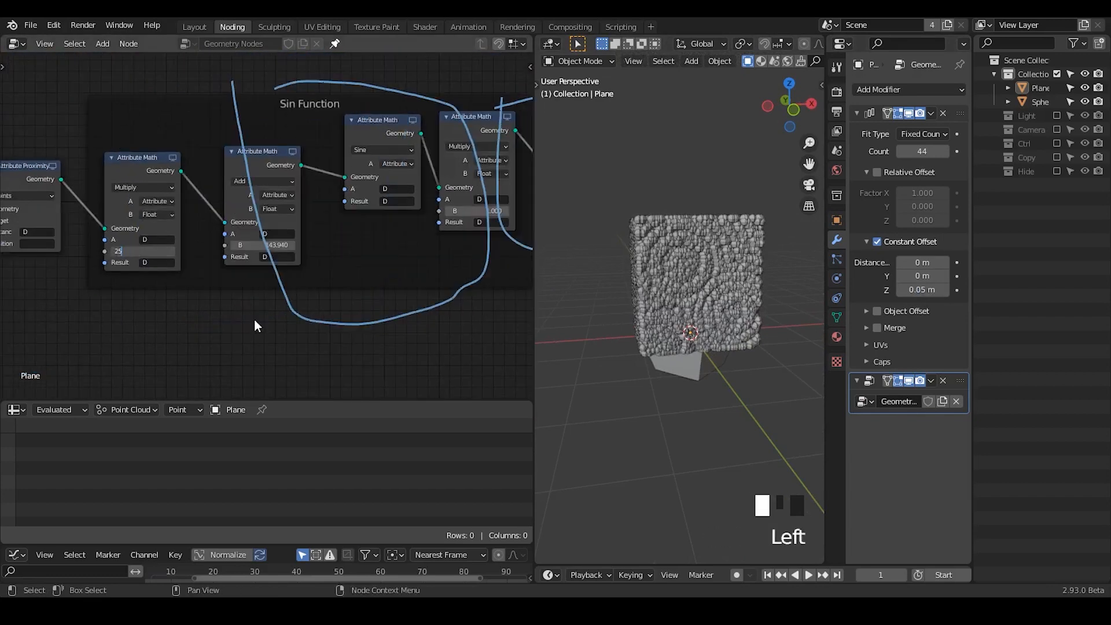
text(25)
key(Return)
drag(137, 252, 116, 252)
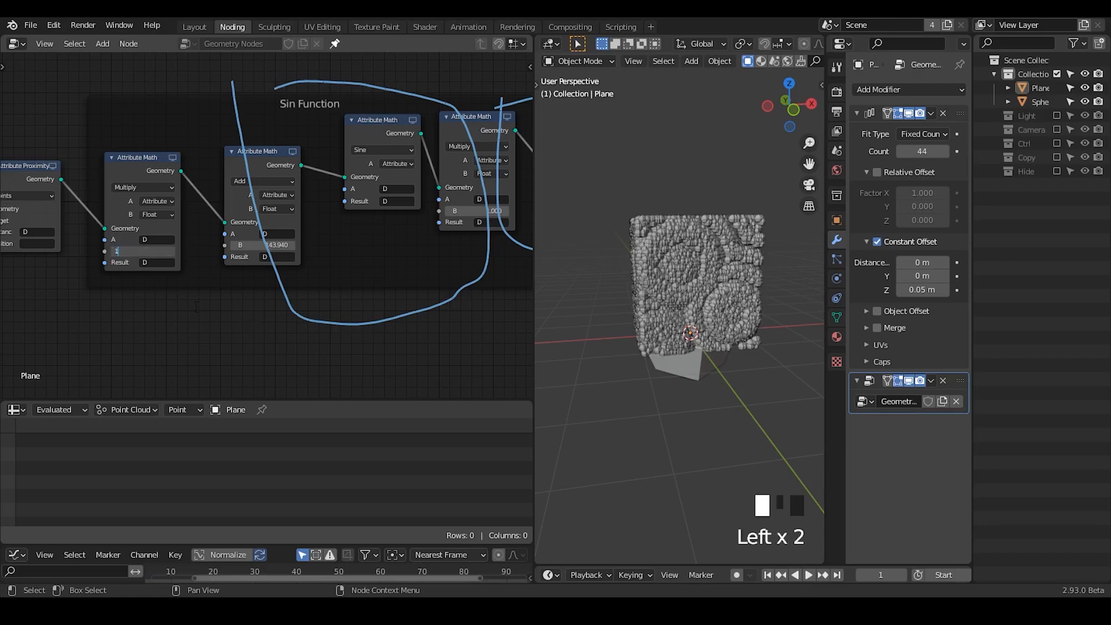
middle_drag(695, 240, 639, 260)
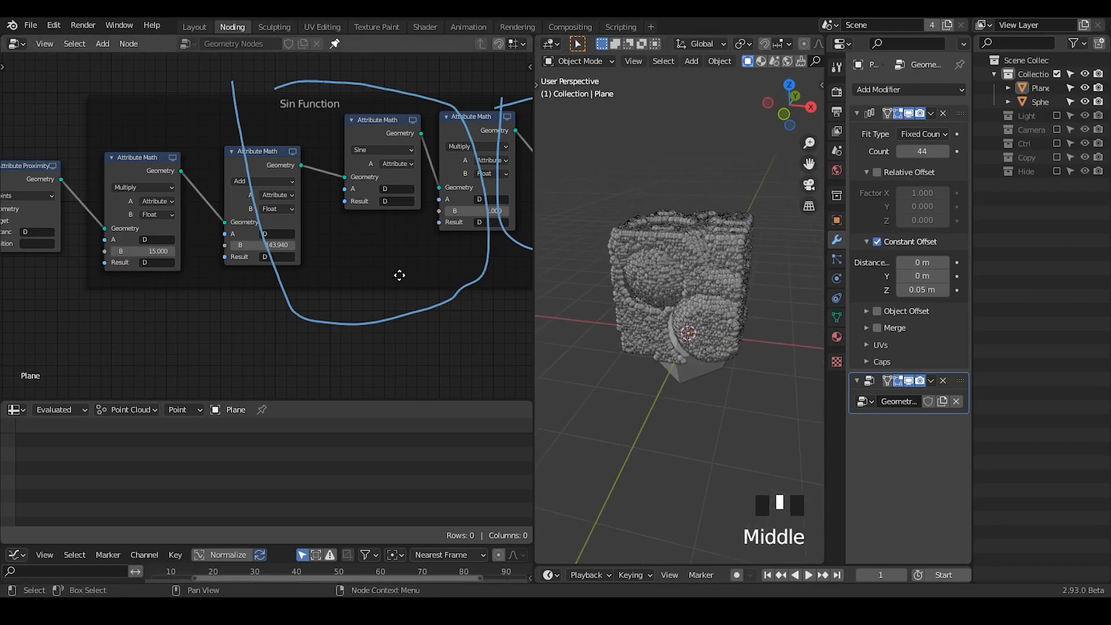
- Inspect the instanced block up close and mark its upper corner with a short annotation stroke
middle_drag(397, 272, 70, 280)
middle_drag(350, 278, 143, 261)
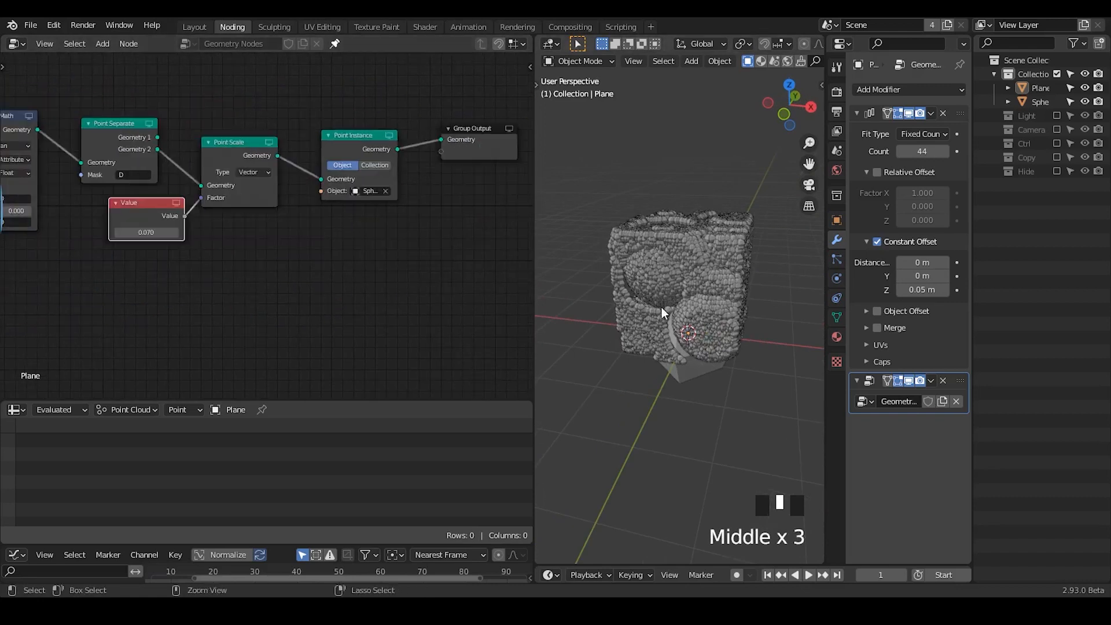
ctrl+middle_drag(661, 307, 676, 199)
key(d)
click(616, 150)
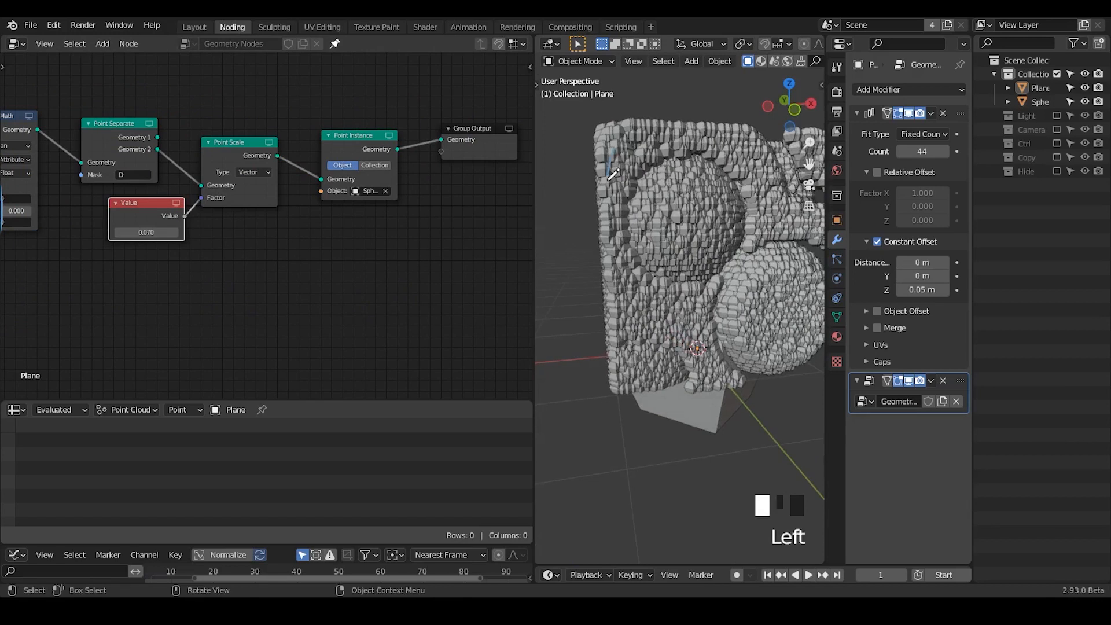
right_drag(618, 154, 623, 161)
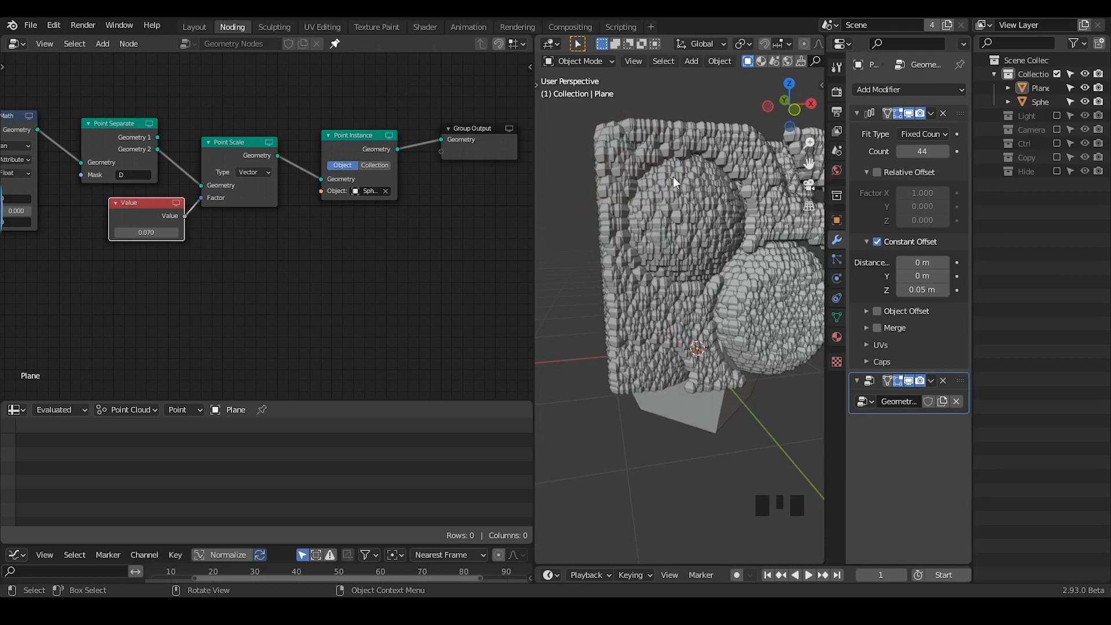
- Clear the object from Point Instance and mute the Point Scale, Value and Point Instance nodes
key(ctrl+a)
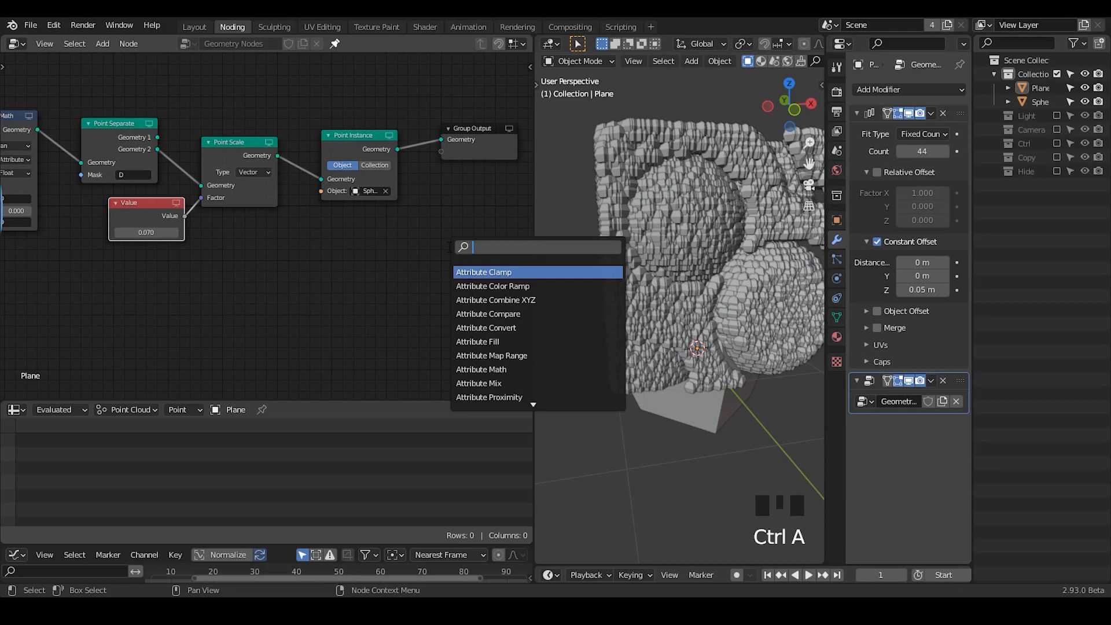
click(386, 190)
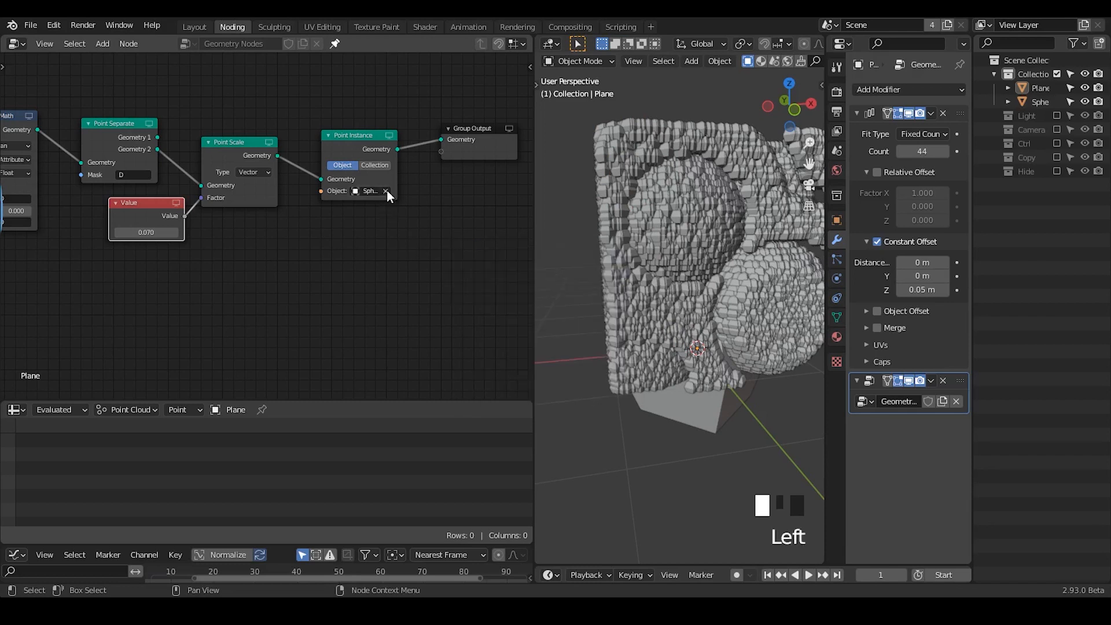
drag(386, 92, 163, 280)
key(m)
click(219, 261)
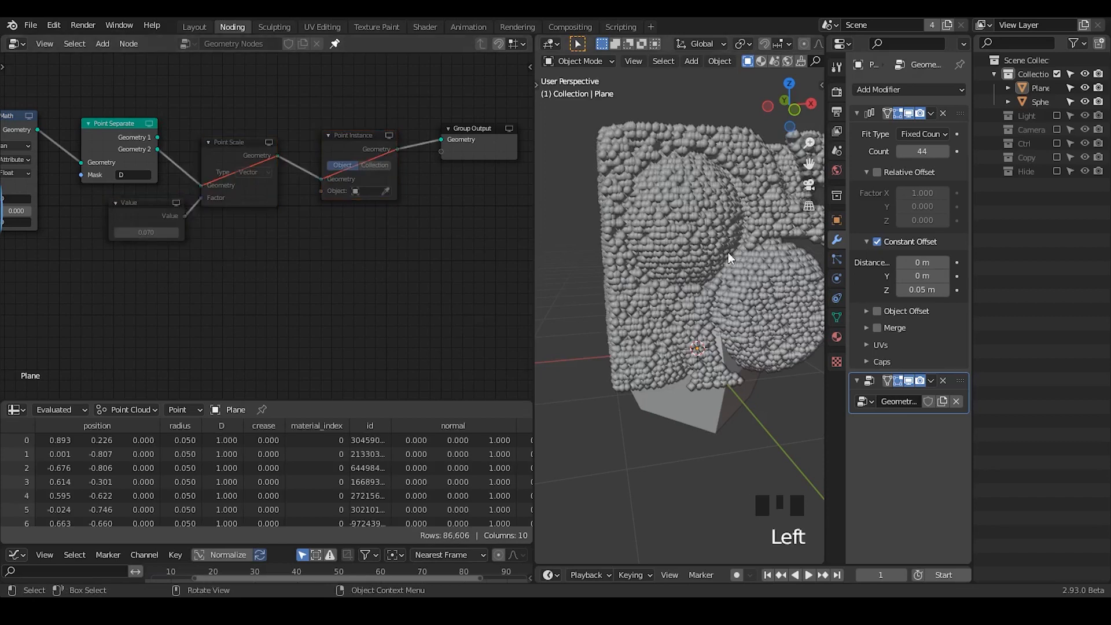
mouse_move(744, 328)
shift+middle_down()
mouse_move(703, 342)
mouse_move(733, 334)
shift+middle_up()
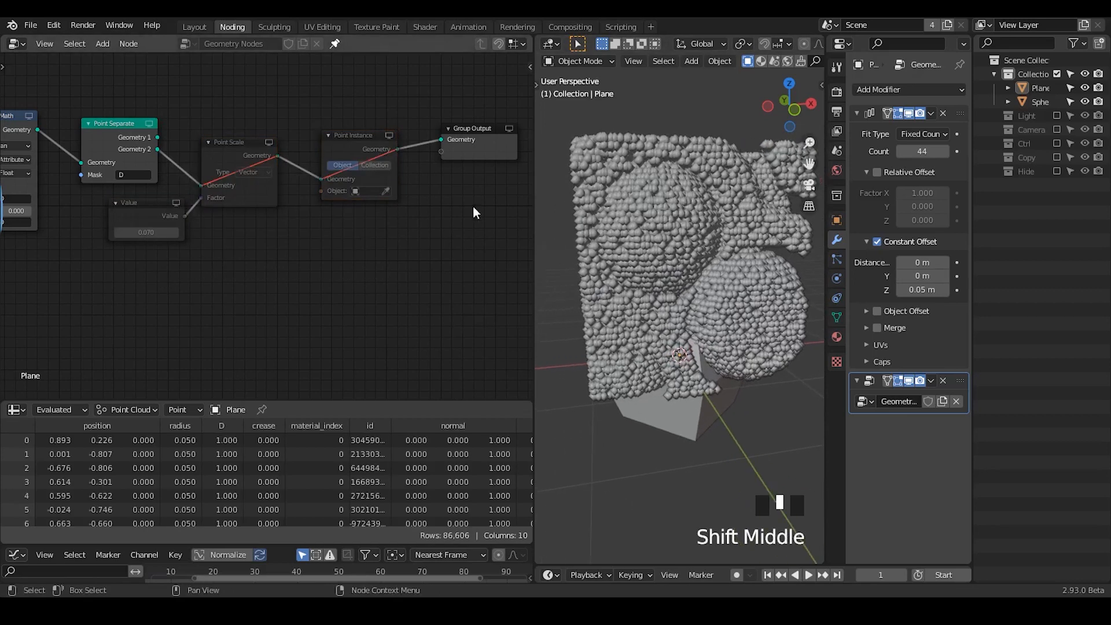
- Add a Points to Volume node below the muted Point Scale and Point Instance nodes
key(ctrl+a)
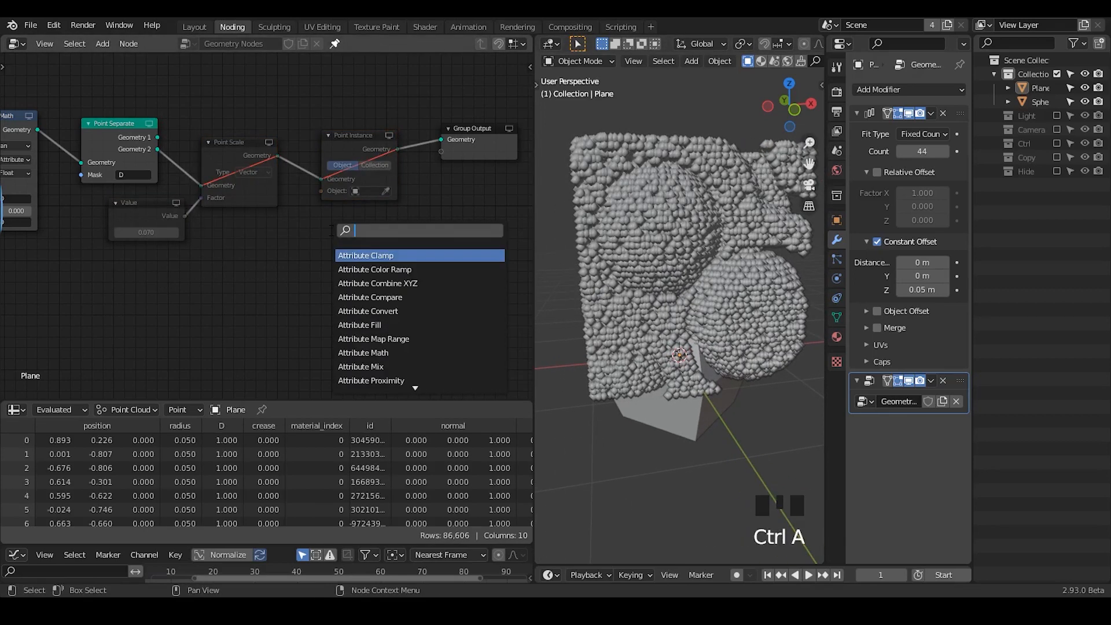
text(point)
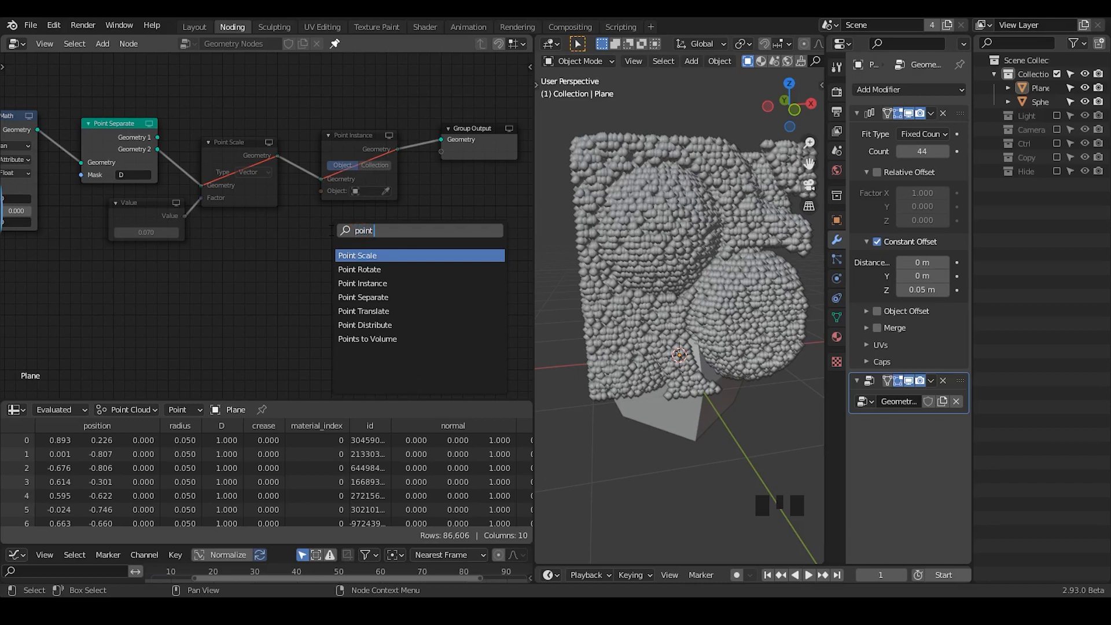
text(s to volume)
key(Return)
click(251, 236)
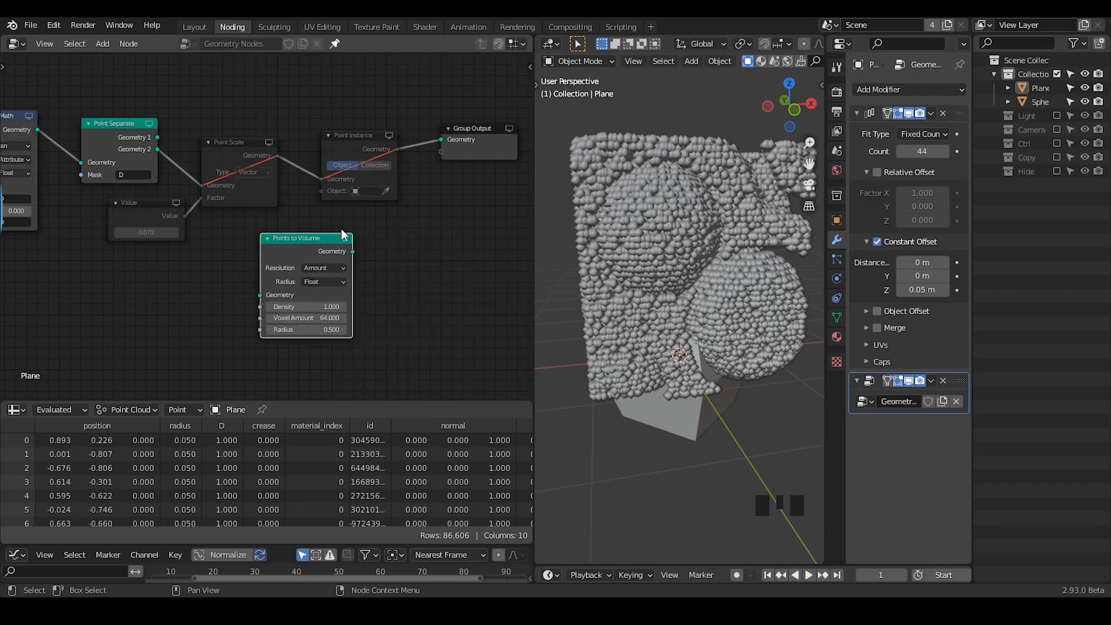
- Add a Volume to Mesh node and link Point Separate's second output through Points to Volume into it
key(ctrl+a)
text(volume to)
key(Return)
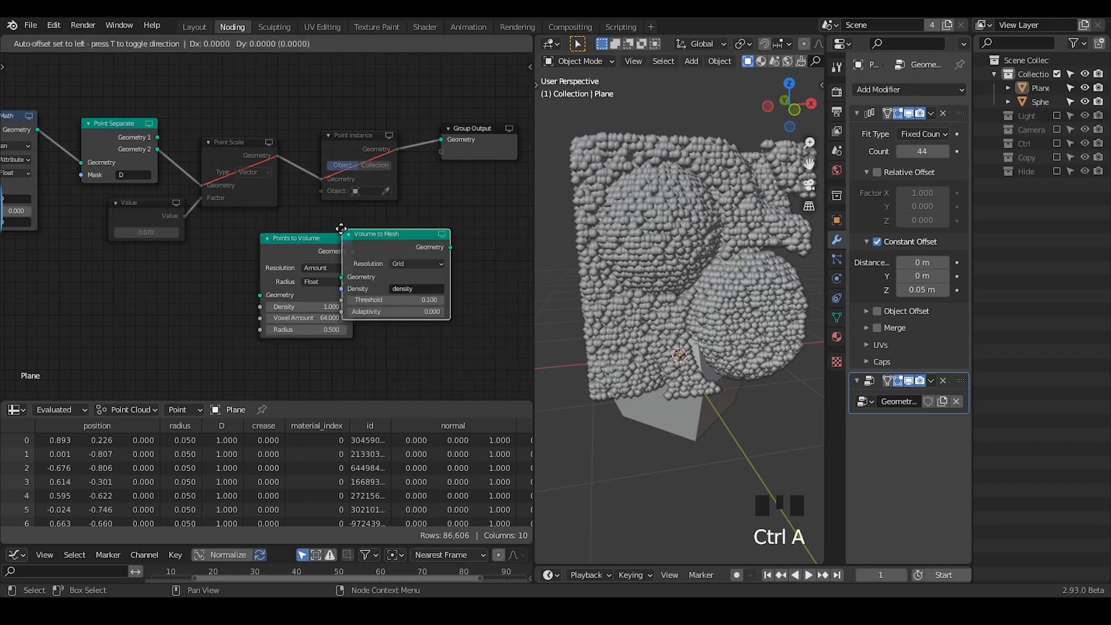
click(459, 243)
drag(157, 149, 260, 295)
drag(352, 252, 408, 274)
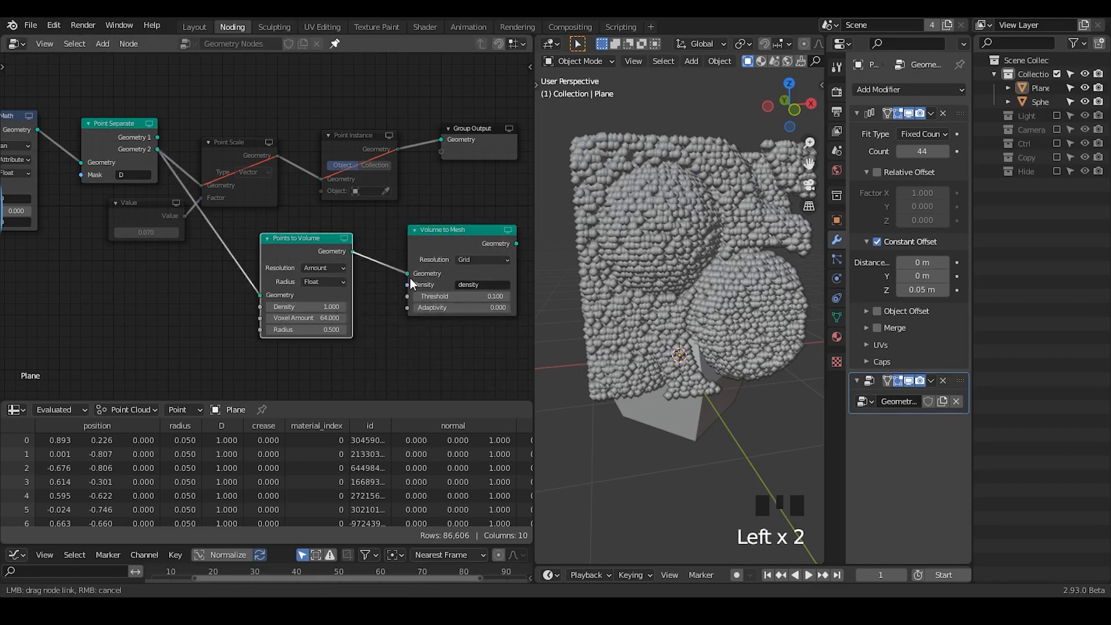
drag(470, 245, 442, 247)
mouse_move(461, 283)
middle_down()
mouse_move(428, 277)
mouse_move(456, 273)
middle_up()
middle_drag(201, 226, 182, 224)
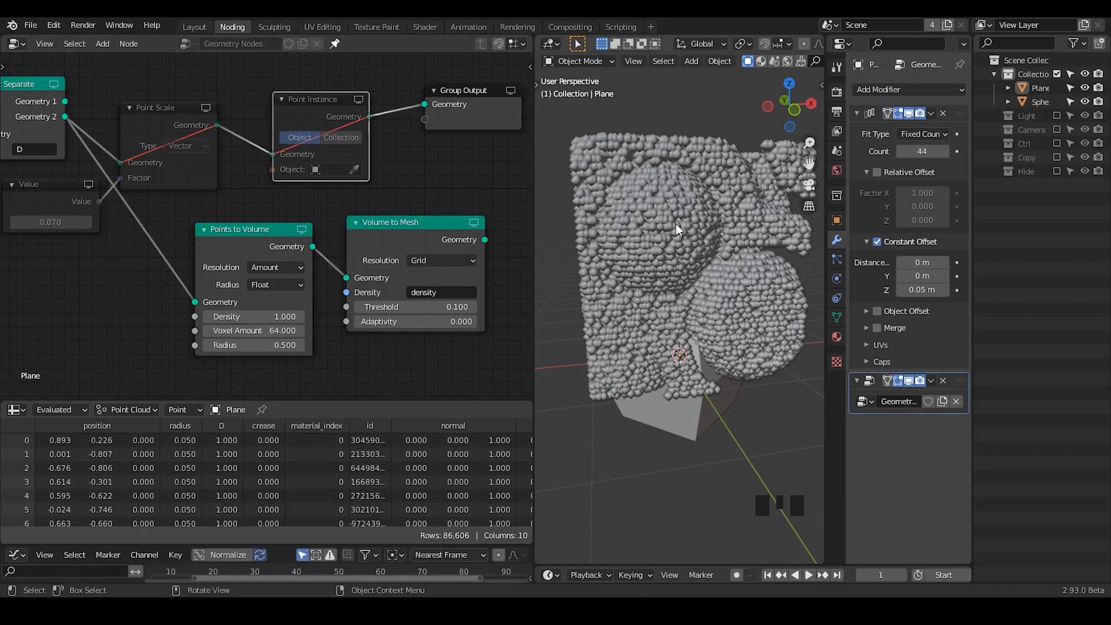
- Delete the Points to Volume and Volume to Mesh nodes together
scroll(652, 272, up, 3)
middle_drag(651, 272, 678, 285)
ctrl+middle_drag(679, 237, 680, 272)
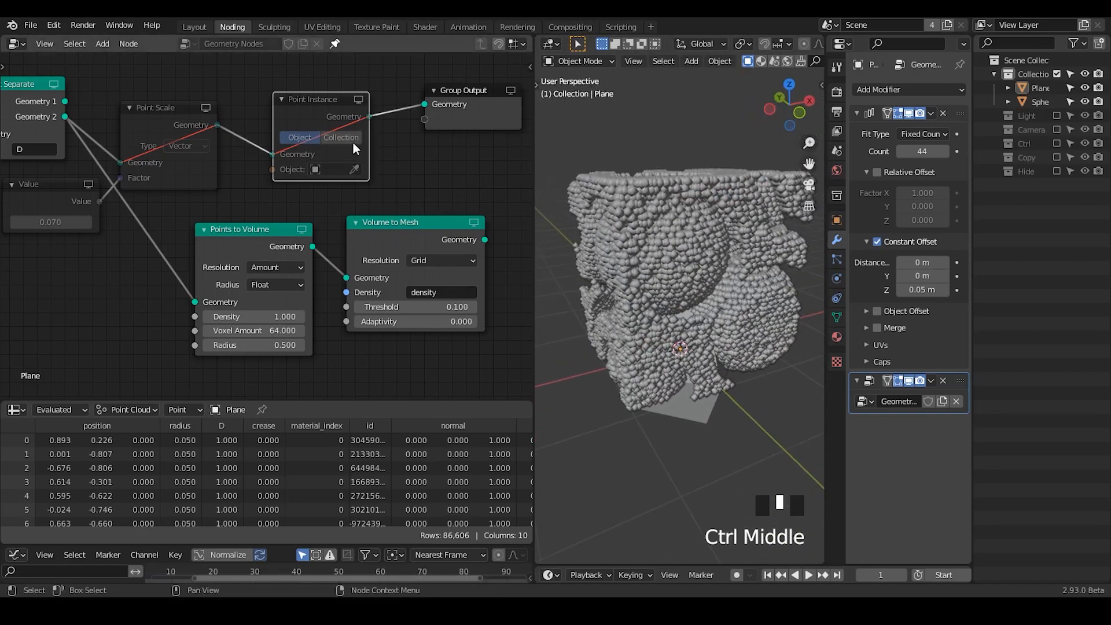
drag(500, 217, 239, 338)
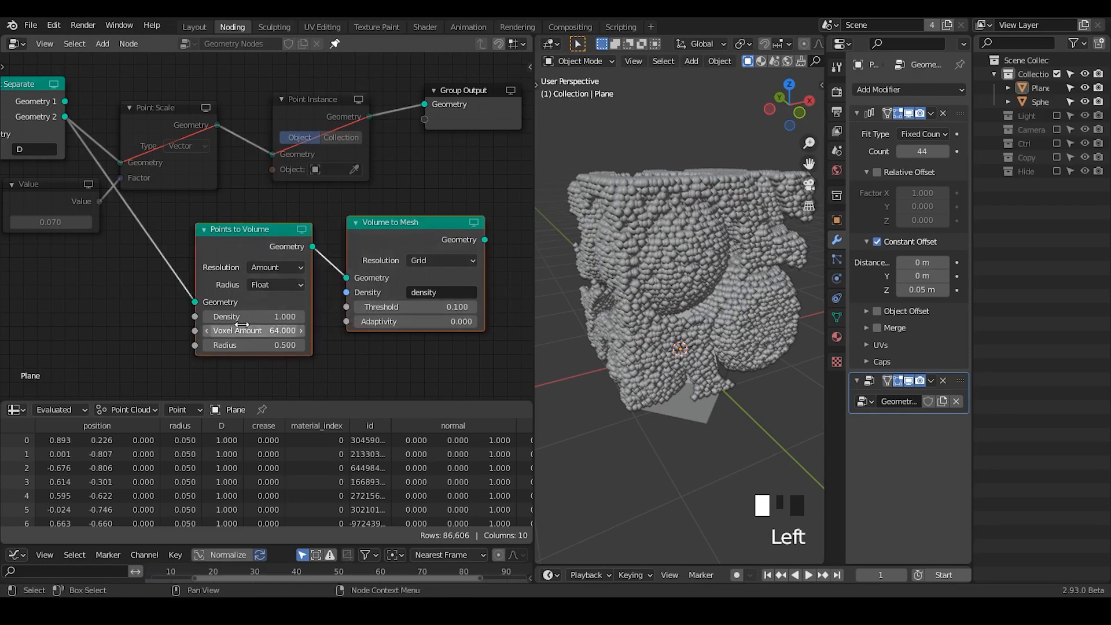
key(ctrl+x)
- Disconnect Attribute Proximity from the 1000-density Point Distribute and the first Multiply node, and place it beside the other Point Distribute
middle_drag(67, 265, 305, 265)
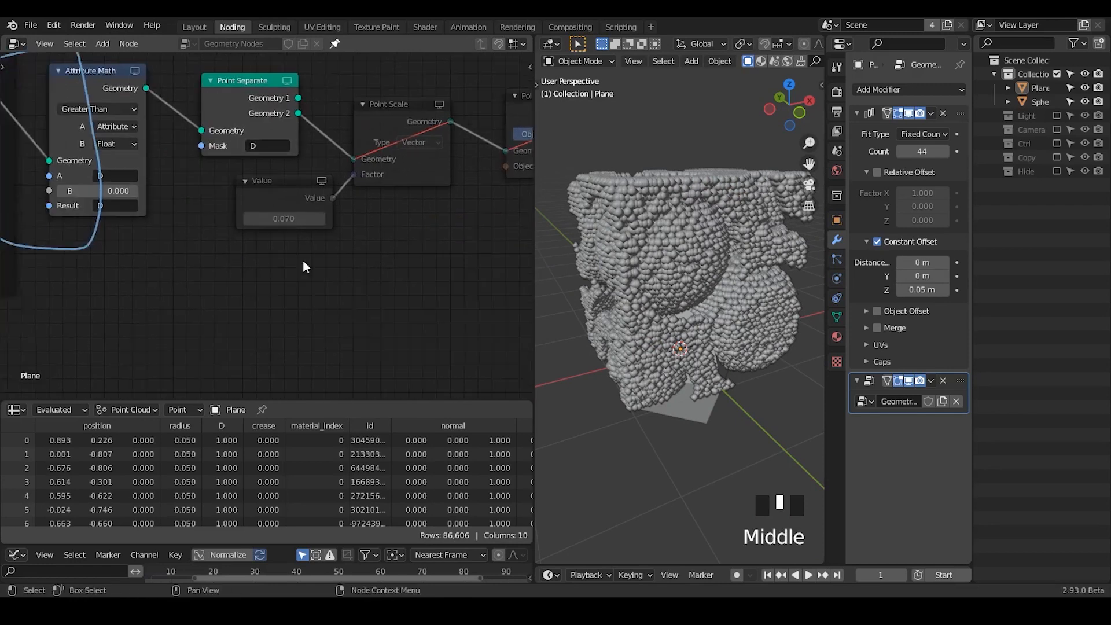
middle_drag(162, 298, 523, 290)
ctrl+middle_drag(1, 308, 203, 283)
ctrl+middle_drag(293, 313, 276, 281)
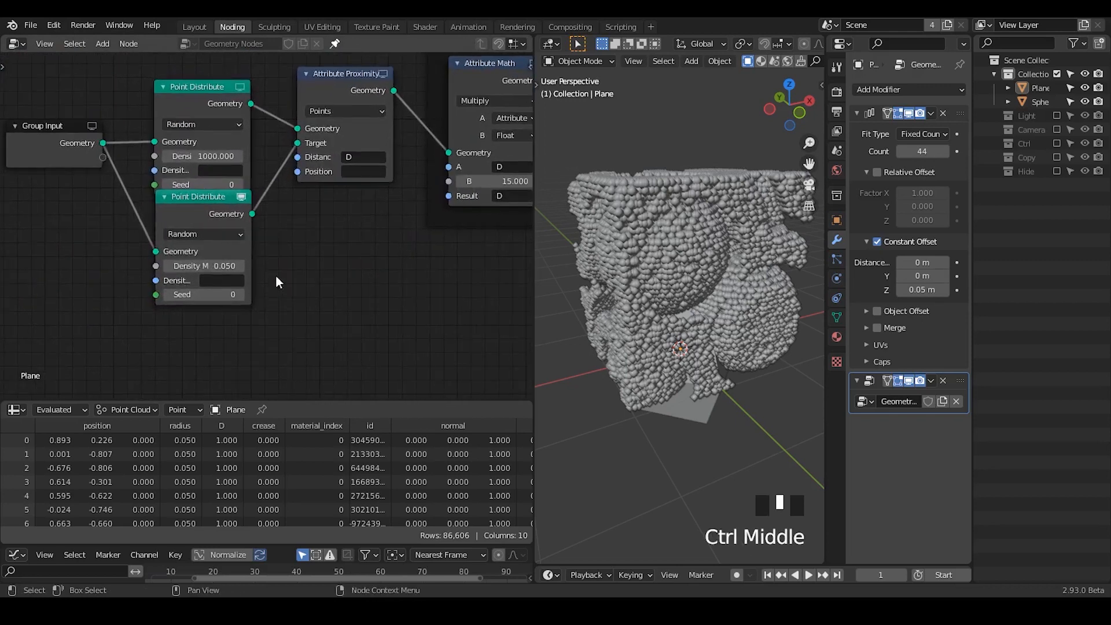
drag(192, 224, 189, 255)
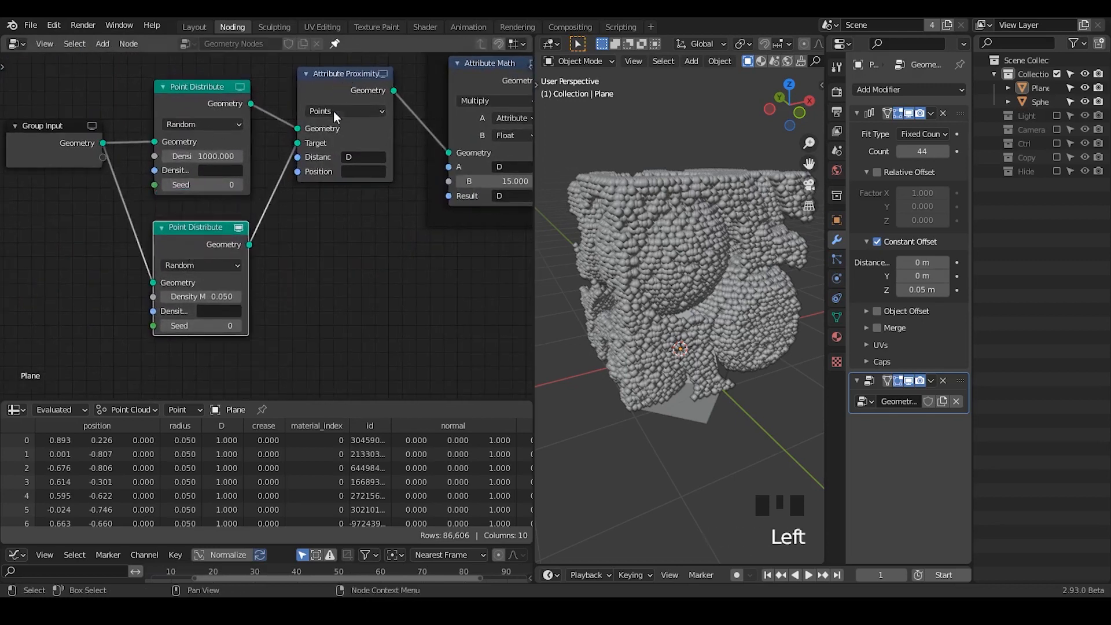
drag(338, 96, 338, 108)
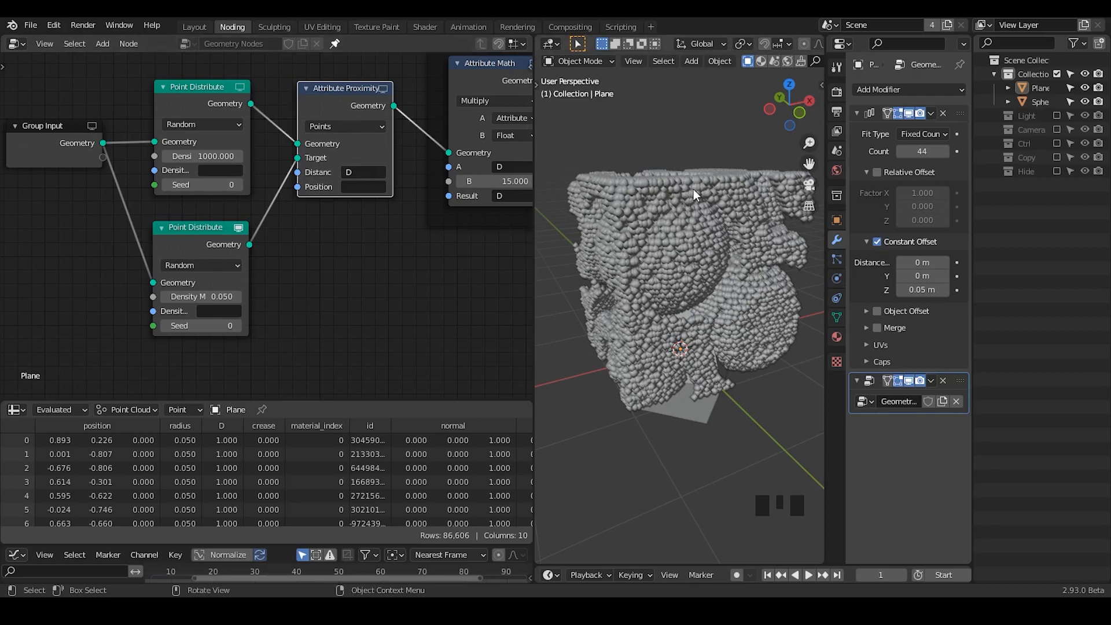
drag(347, 118, 331, 244)
ctrl+right_drag(266, 209, 266, 210)
ctrl+right_drag(409, 152, 409, 267)
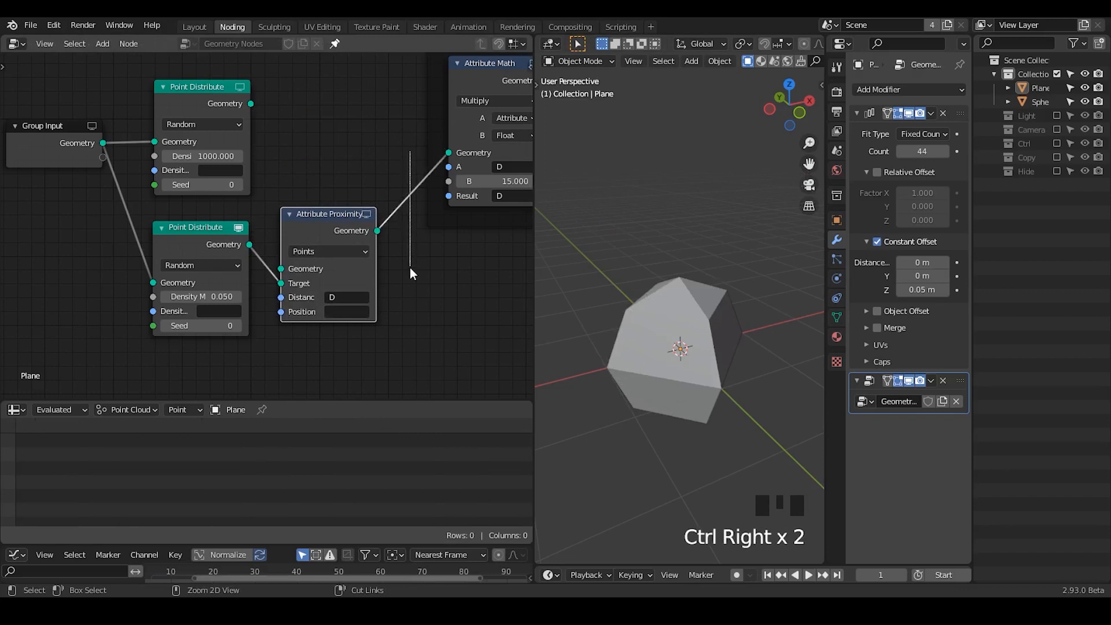
- Park Attribute Proximity and its target Point Distribute below the main chain and shift Group Input to make room
drag(324, 217, 306, 258)
drag(203, 226, 132, 288)
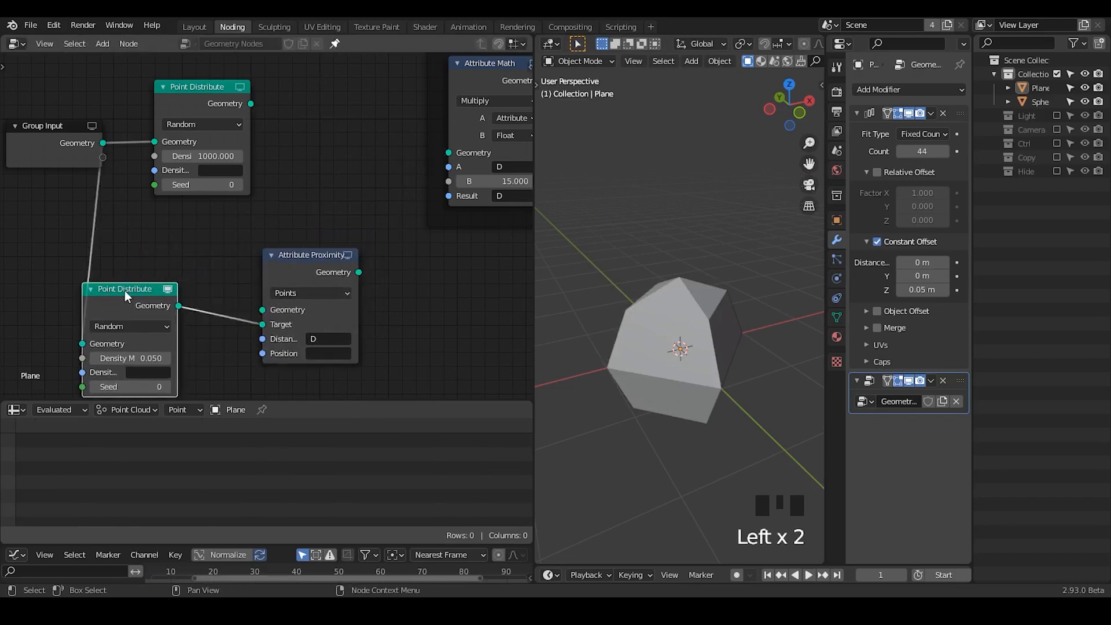
click(211, 292)
drag(292, 258, 211, 292)
drag(47, 135, 5, 142)
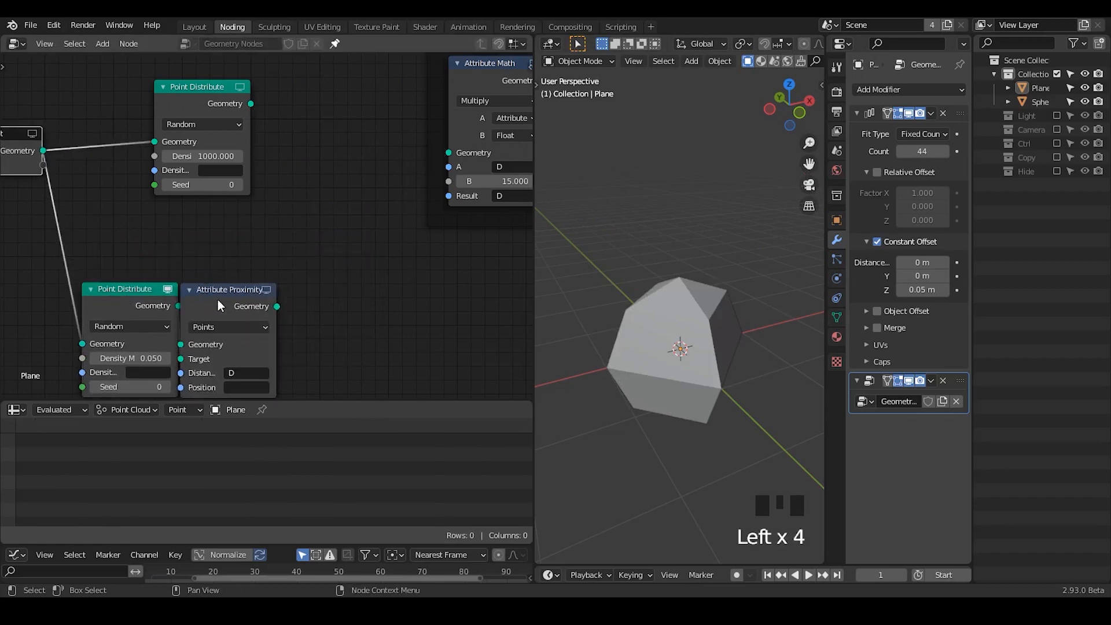
drag(218, 300, 245, 291)
key(ctrl+a)
text(attribut)
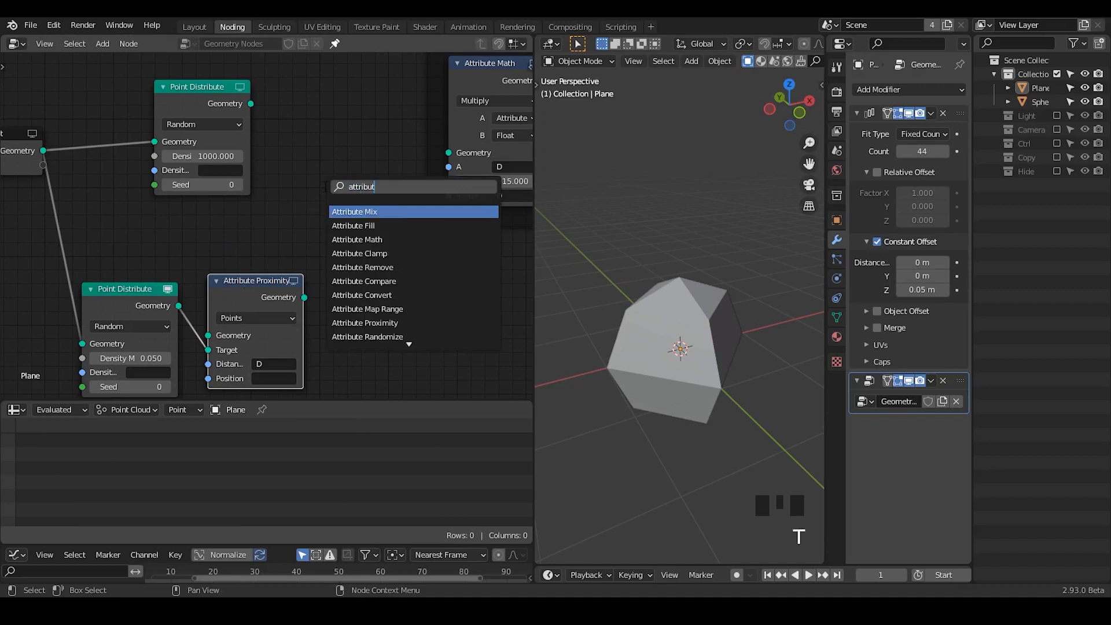
text(e prox)
key(Return)
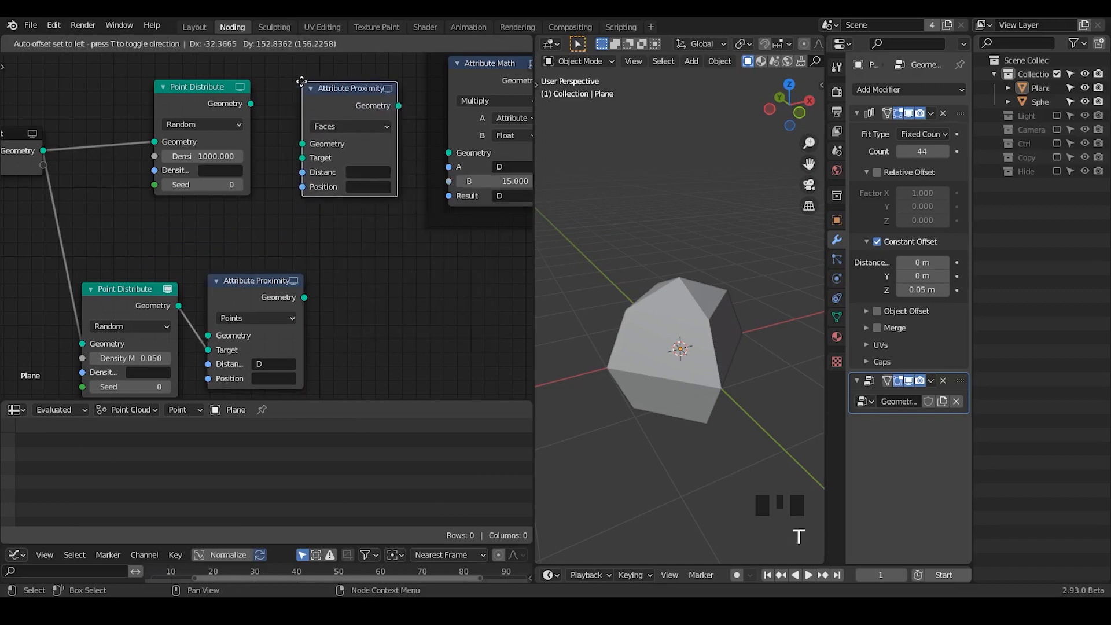
click(301, 109)
key(x)
- Add an Attribute Sample Texture node and link it between the 1000-density Point Distribute and the first Multiply node
key(ctrl+a)
text(att)
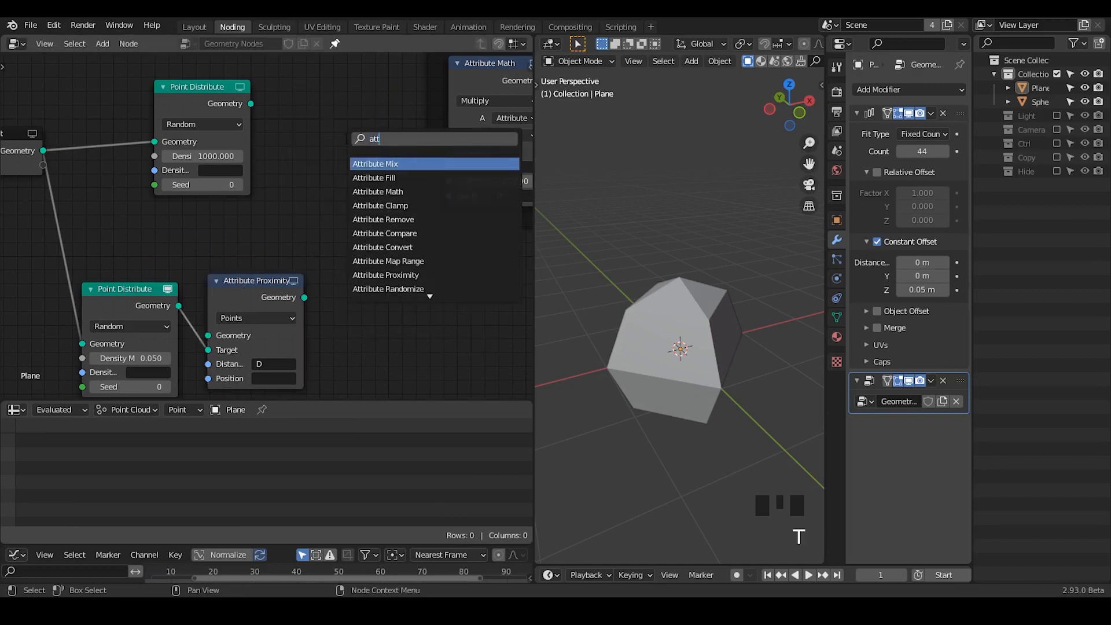
text(ribute sam)
key(Return)
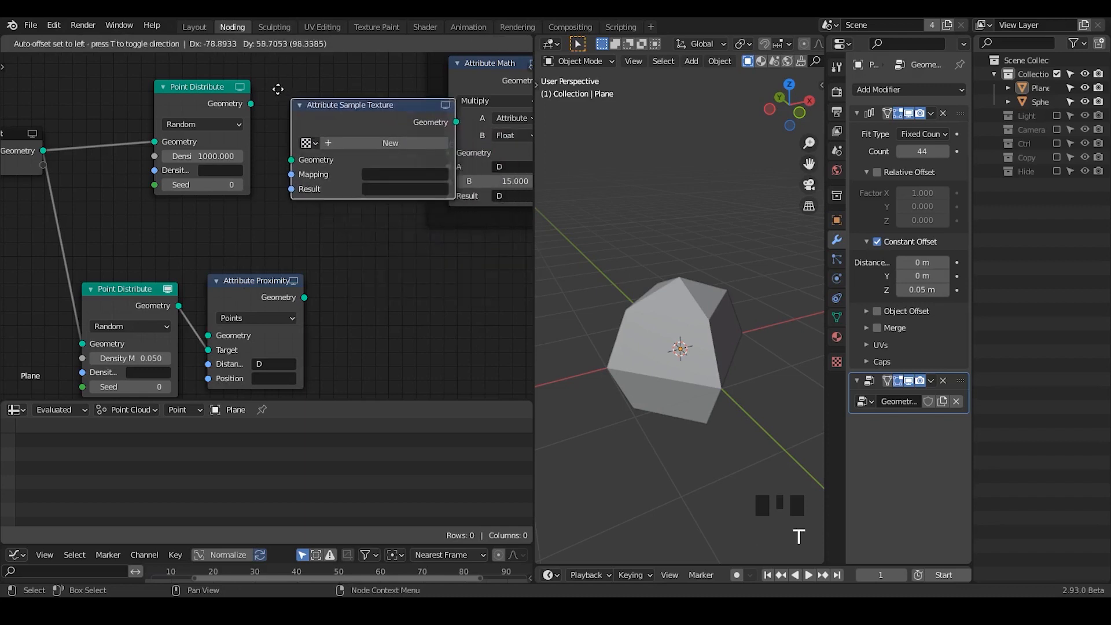
click(271, 87)
drag(197, 96, 278, 146)
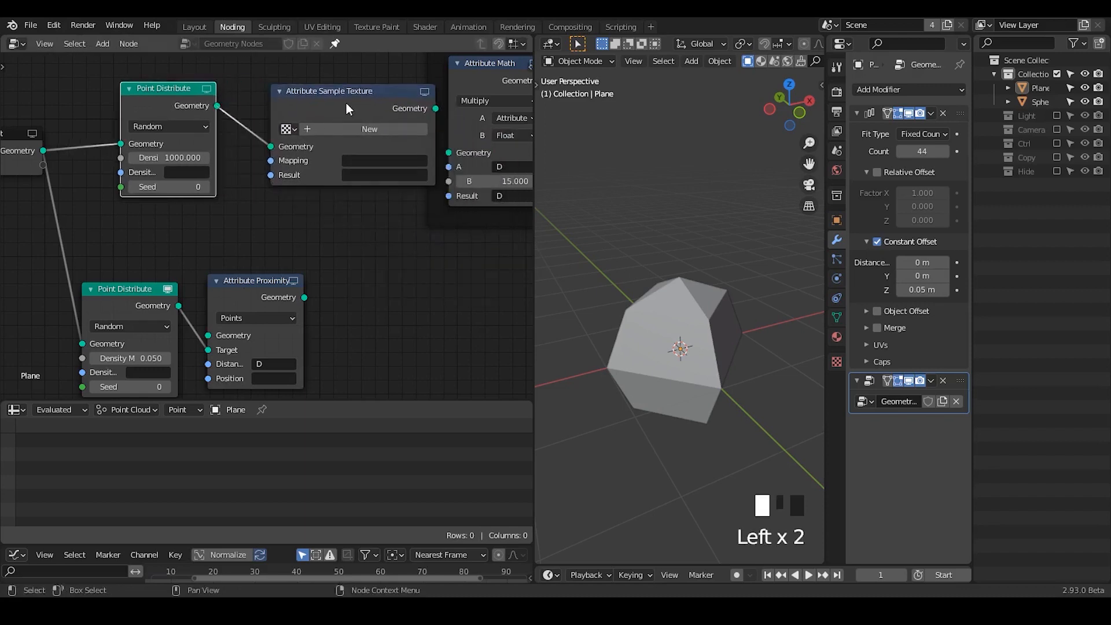
drag(346, 103, 311, 108)
drag(400, 114, 442, 162)
- Create a new texture in the Attribute Sample Texture node and set its type to Voronoi
click(334, 134)
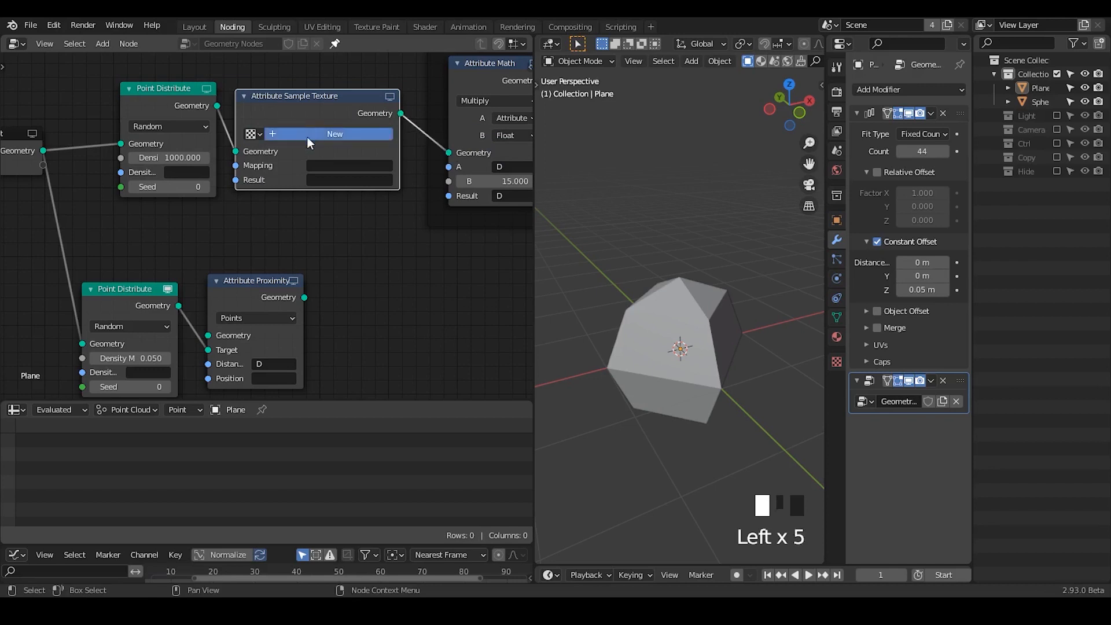
click(836, 361)
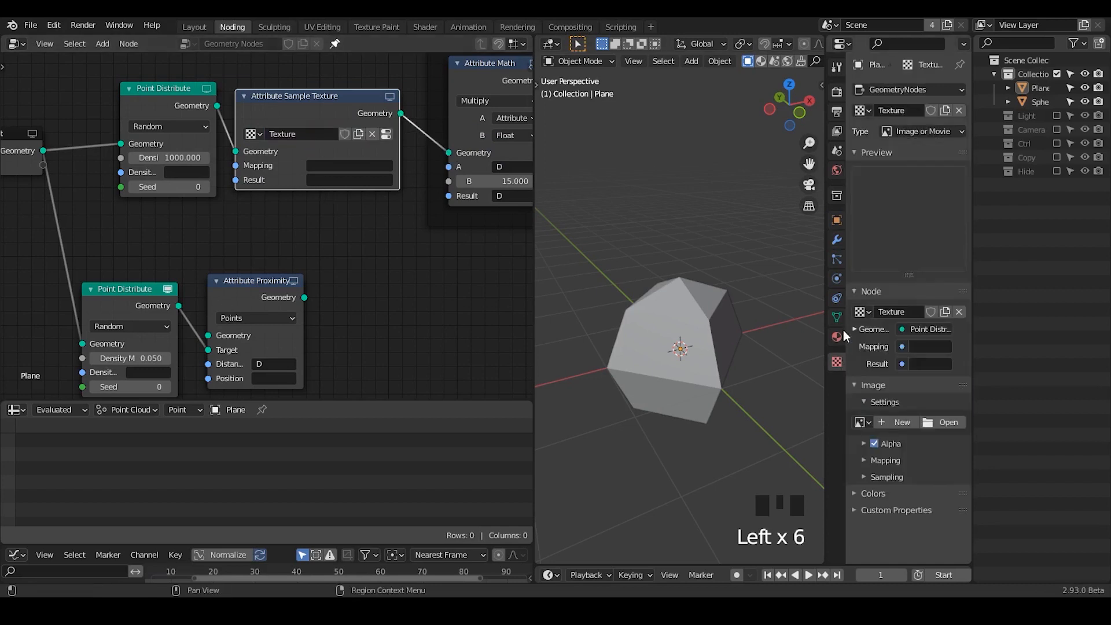
click(899, 132)
click(910, 300)
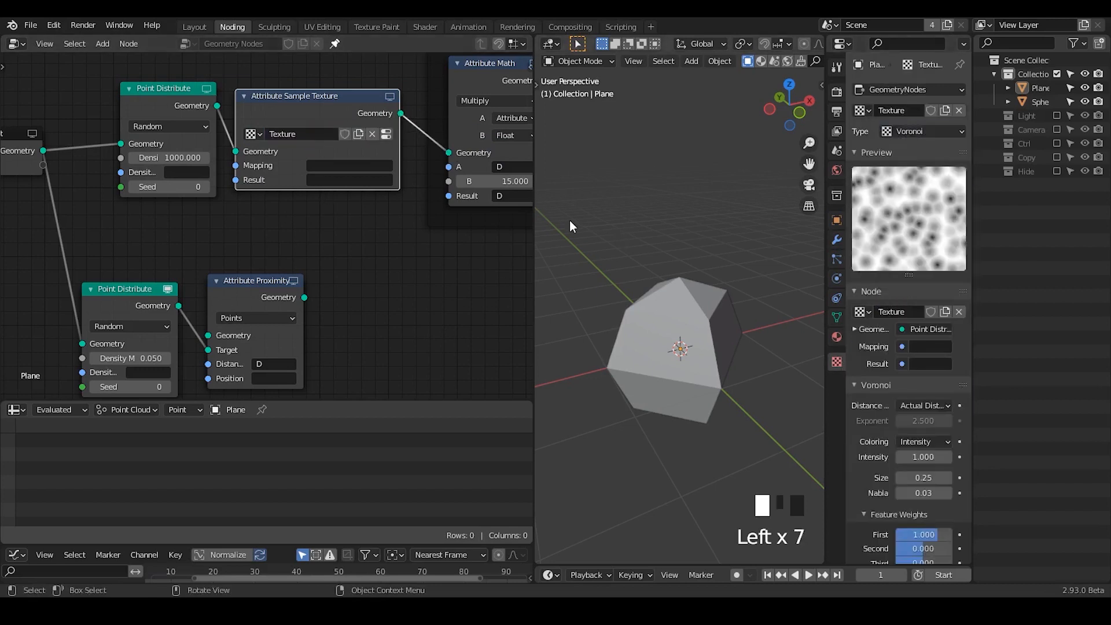
- Set the Attribute Sample Texture node's Mapping to position and its Result to D
click(338, 166)
text(pos)
key(Down)
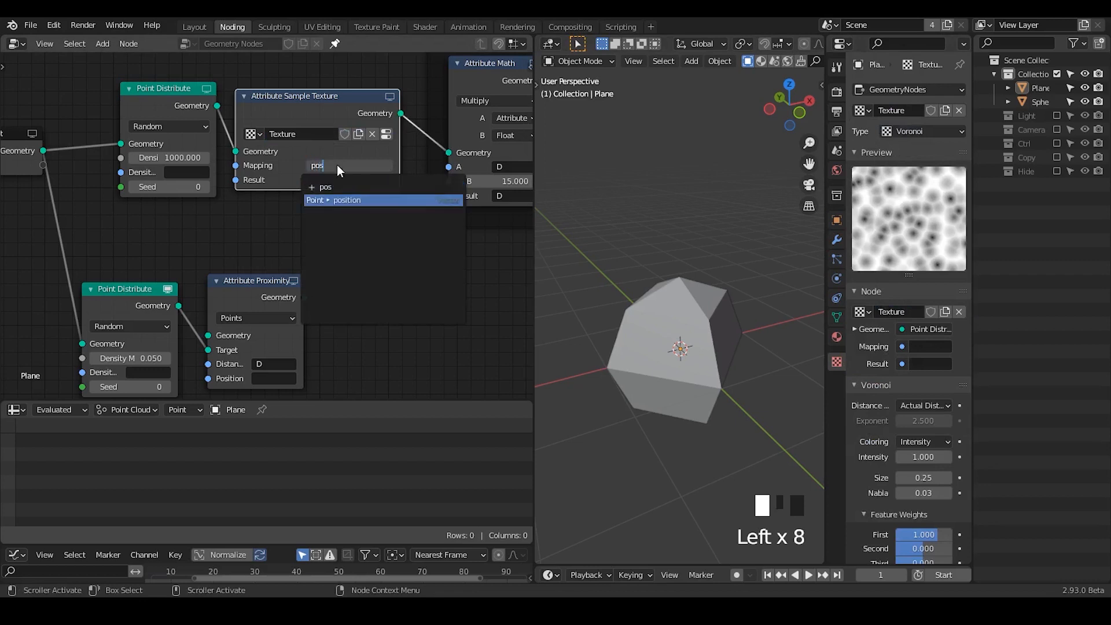
key(Return)
click(341, 179)
text(D)
key(Return)
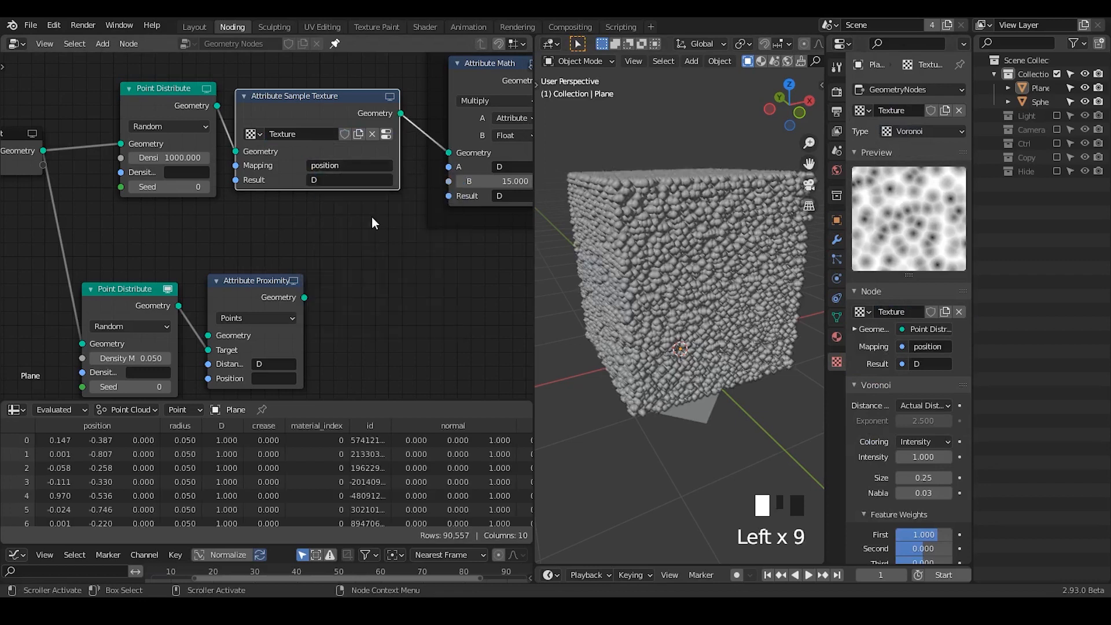
- Try a Size of 4 for the Voronoi texture and inspect the carved point block
middle_drag(338, 198, 206, 201)
middle_drag(669, 258, 700, 252)
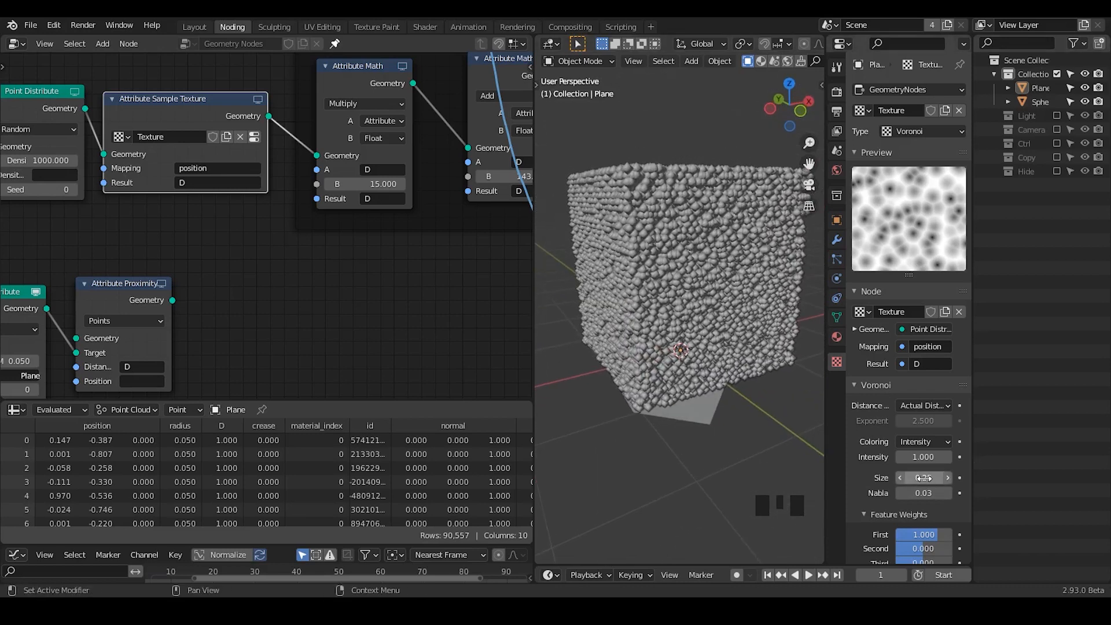
click(765, 452)
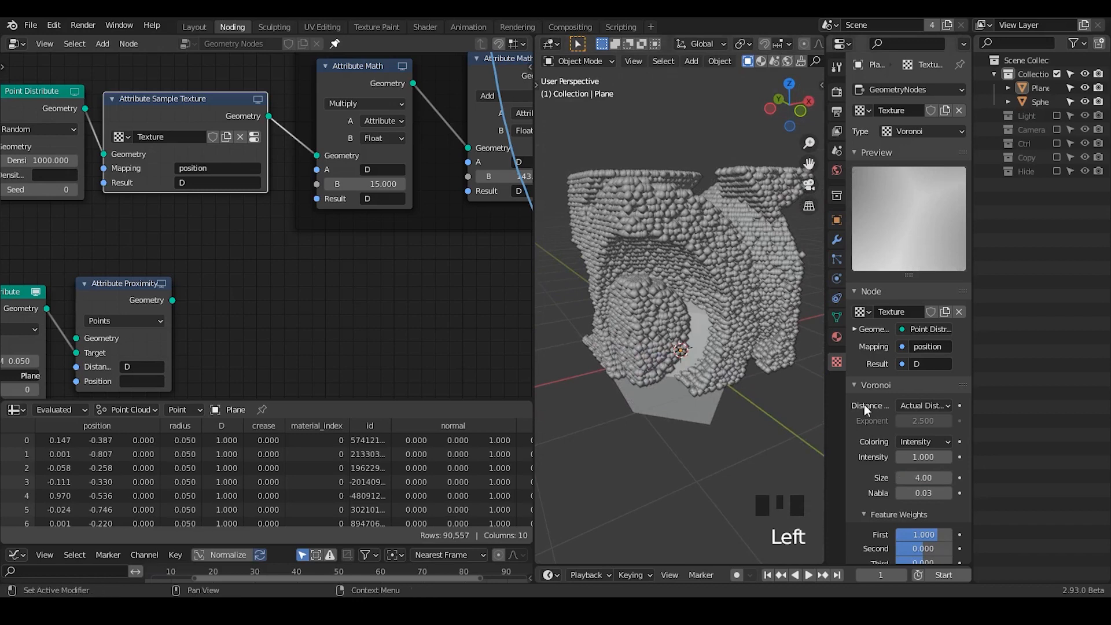
middle_drag(188, 181, 143, 201)
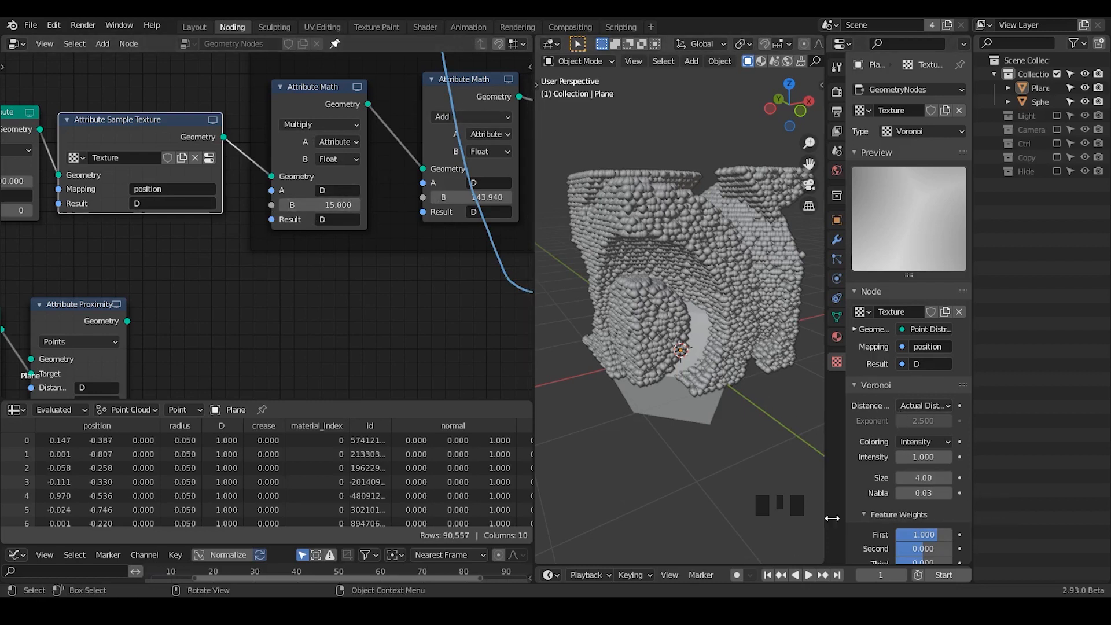
- Return the Voronoi Size to 0.25 and raise the first Multiply node's B value to 95.8
click(933, 477)
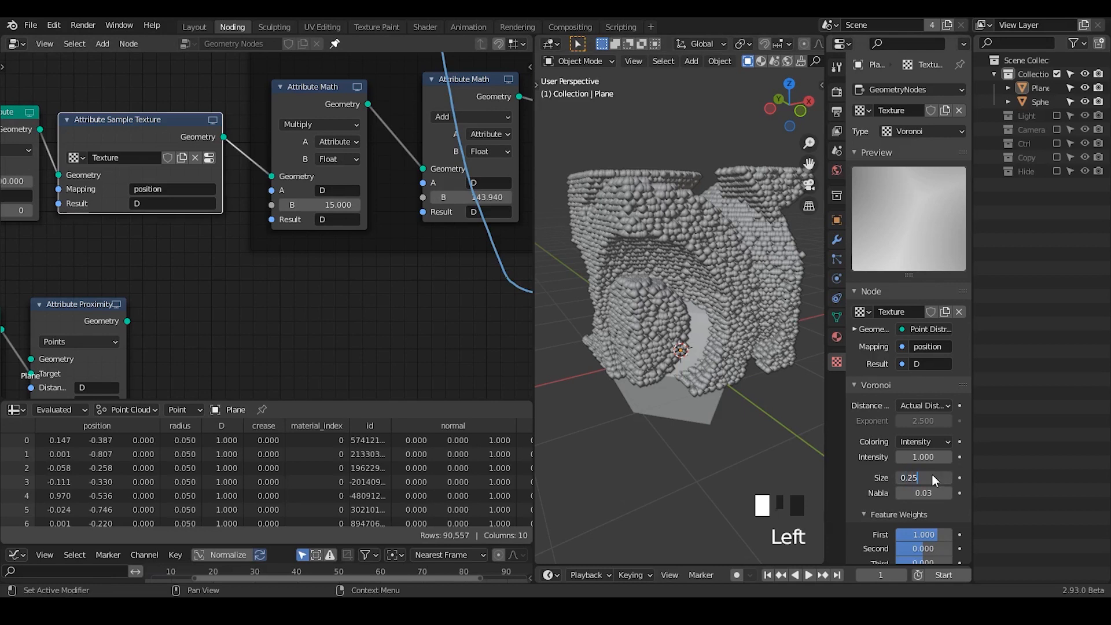
key(Return)
drag(342, 204, 402, 205)
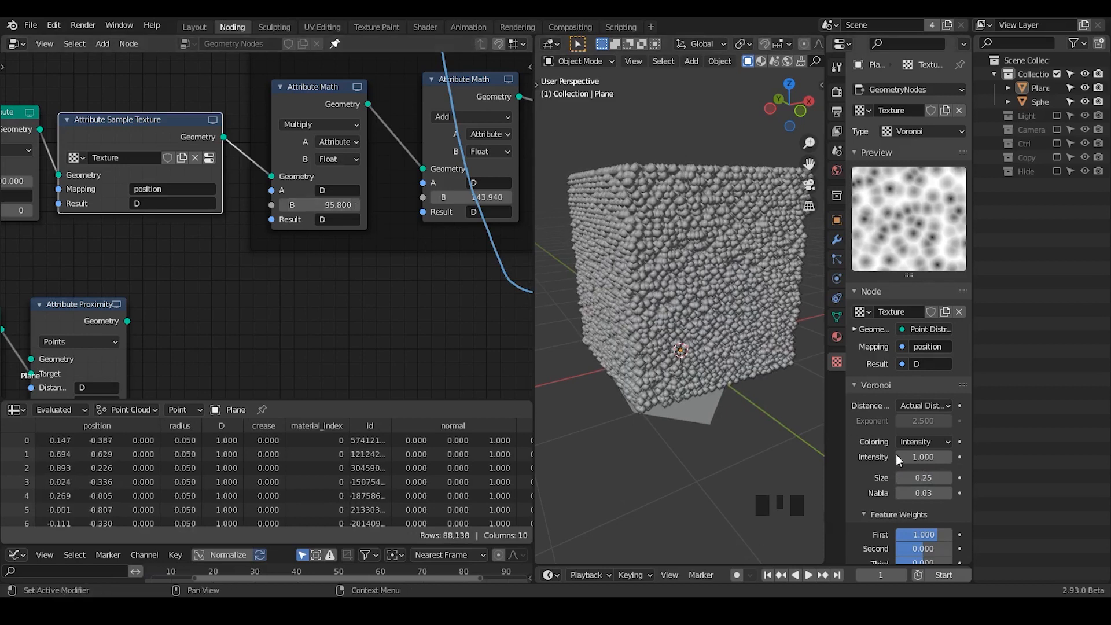
- Try a Voronoi Size of 2 with a B value of 15 in the first Multiply node
click(919, 480)
text(2)
key(Return)
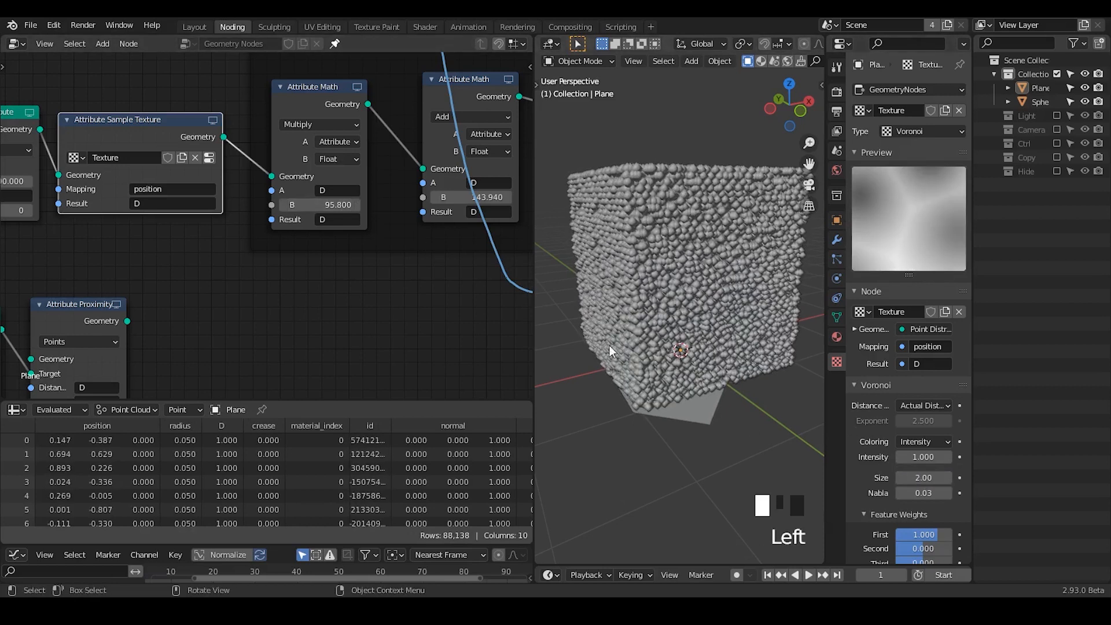
click(324, 205)
text(14.60)
click(349, 297)
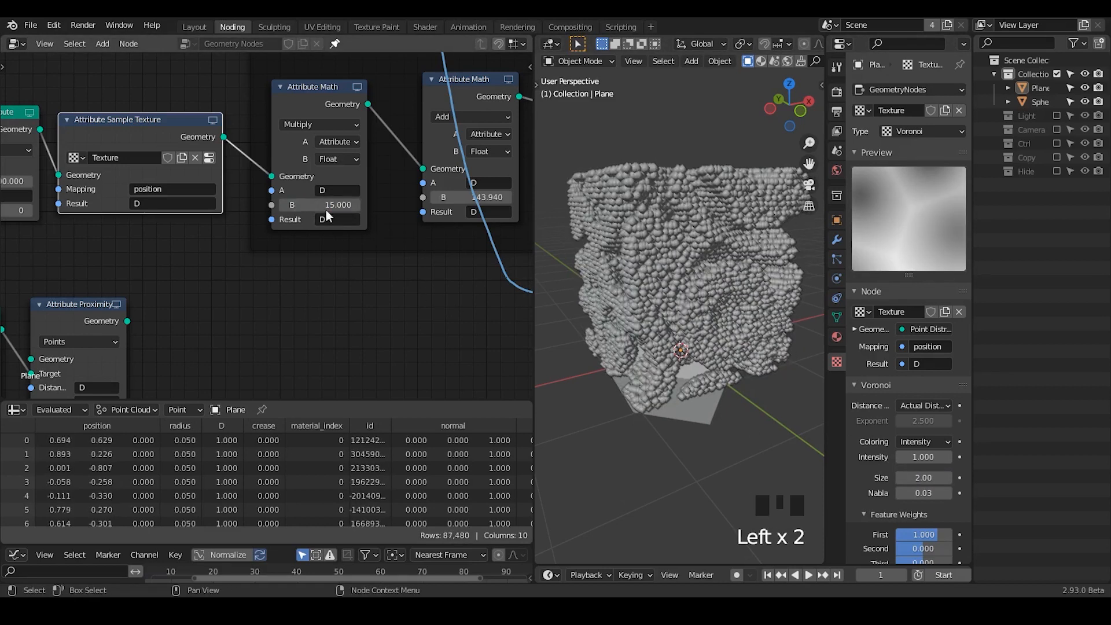
- Try a B value of 11.9 in the first Multiply node and settle on 25
drag(325, 206, 333, 206)
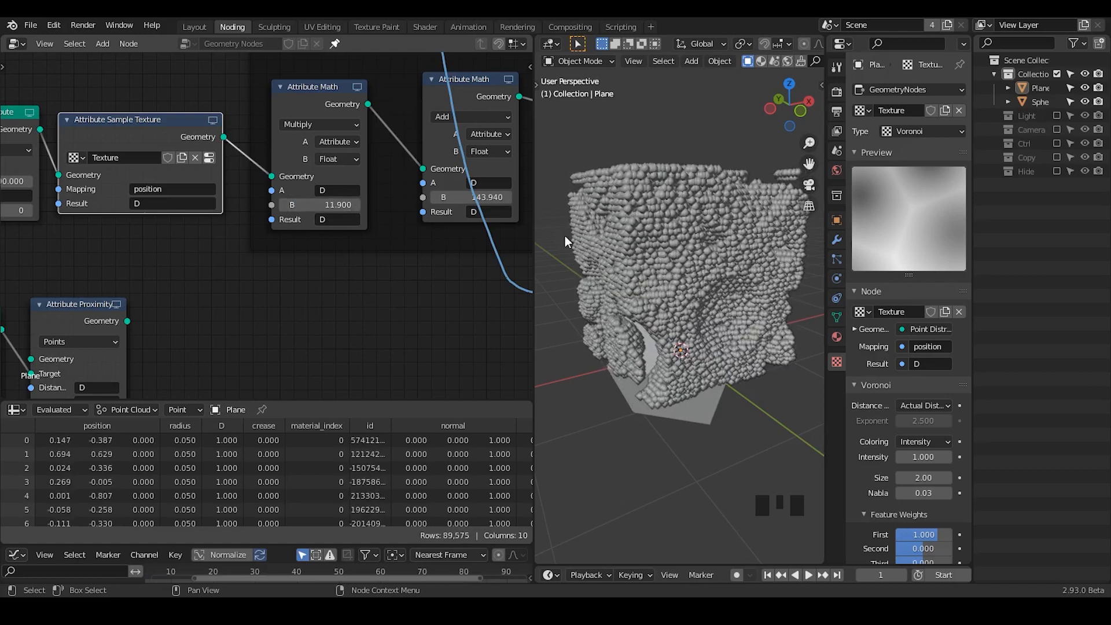
middle_drag(565, 235, 555, 254)
click(316, 205)
text(25)
key(Return)
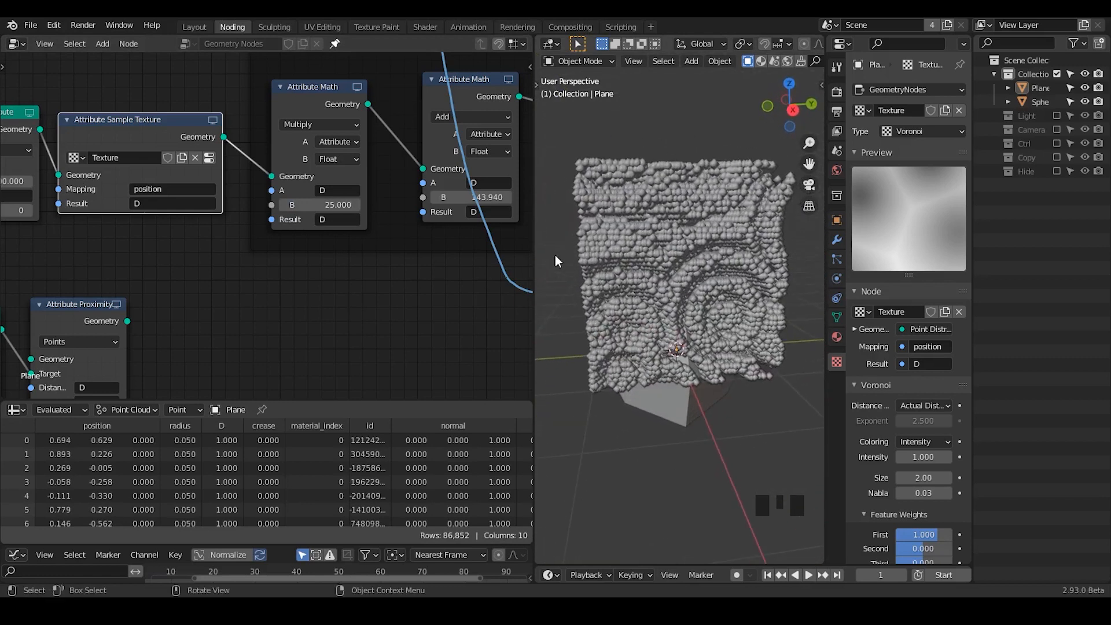
- Shift the sine pattern by changing the Add node's B value to 104.54
middle_drag(467, 190, 341, 202)
drag(342, 202, 304, 202)
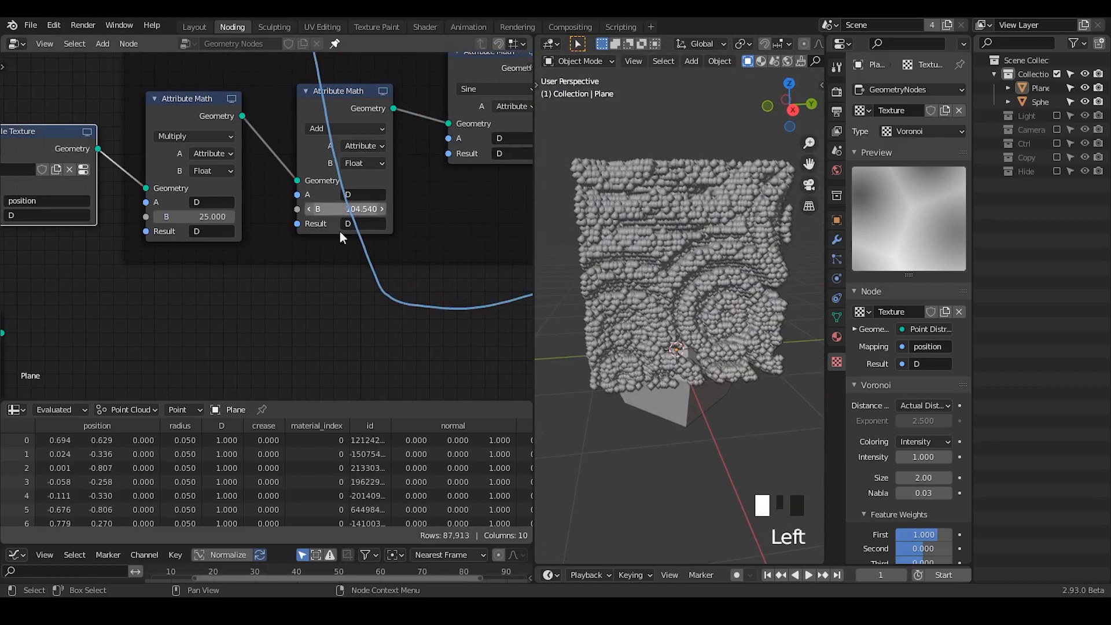
middle_drag(307, 307, 454, 298)
- Set the Voronoi texture's Size to 4
middle_drag(671, 277, 711, 289)
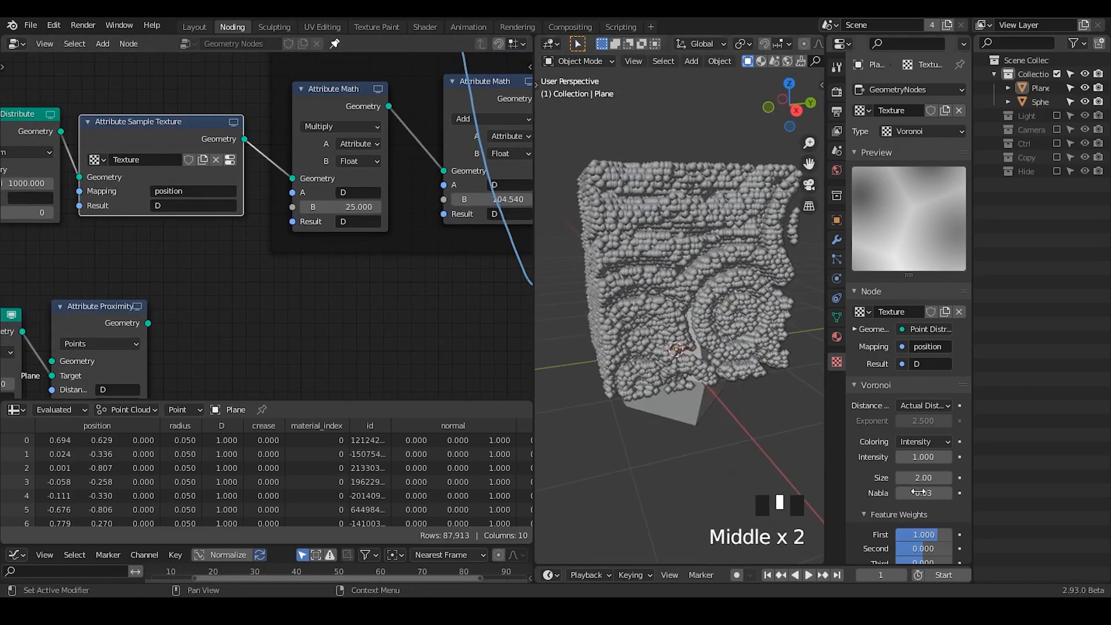
mouse_move(919, 478)
mouse_down()
mouse_move(798, 477)
mouse_move(926, 478)
mouse_up()
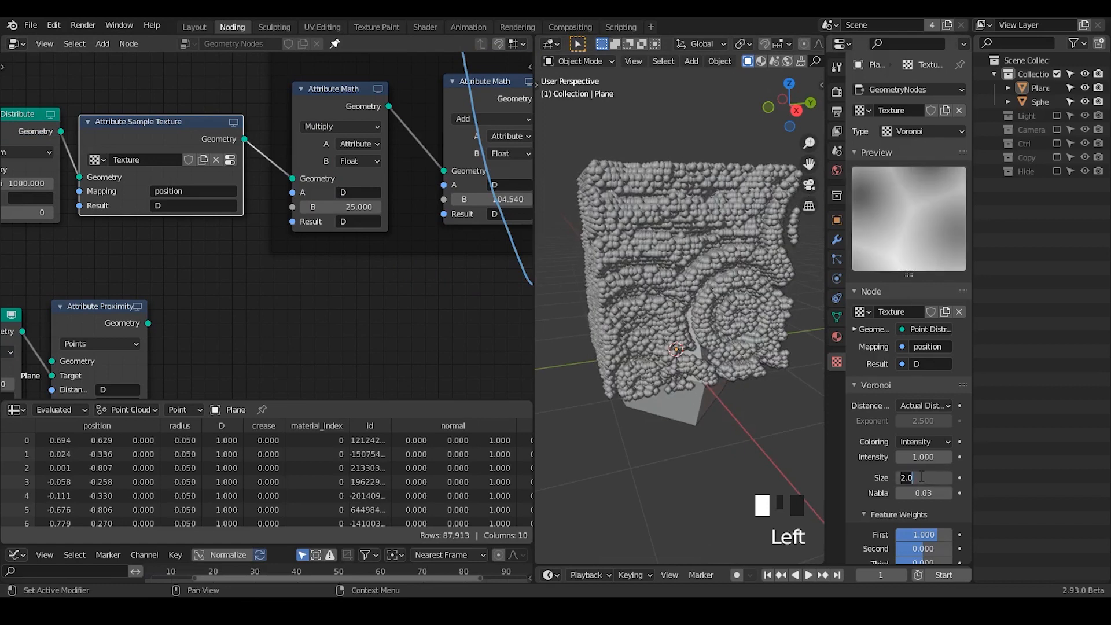
text(4)
key(Return)
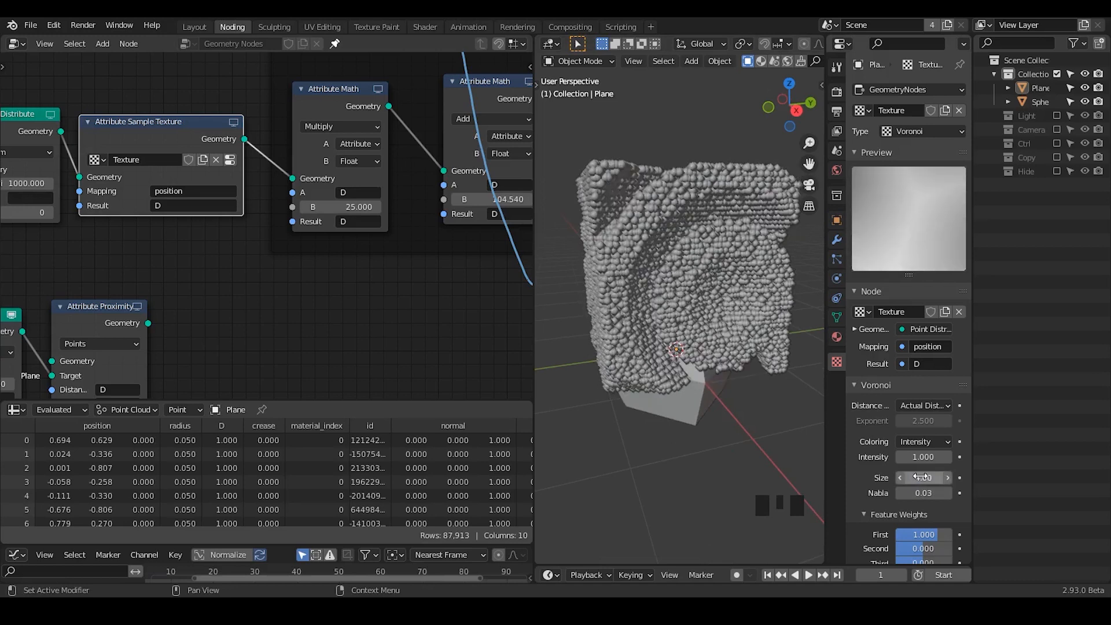
- Set the first Multiply node's B value to 35 and inspect the carved point volume from several sides
middle_drag(659, 363, 719, 386)
drag(341, 206, 394, 207)
click(341, 207)
text(35)
key(Return)
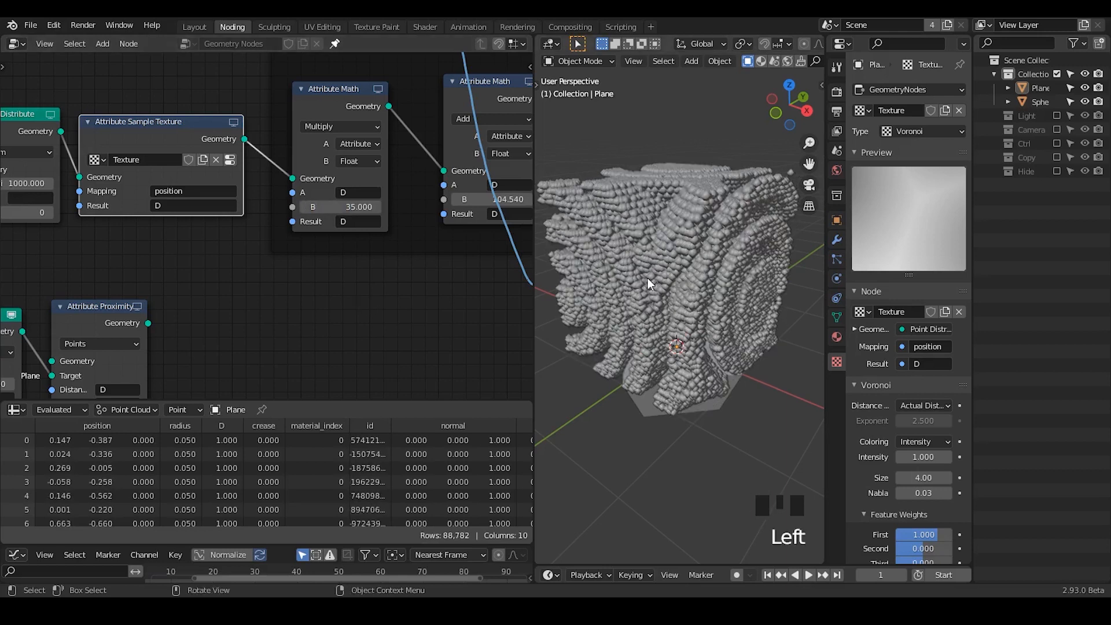
middle_drag(647, 276, 755, 277)
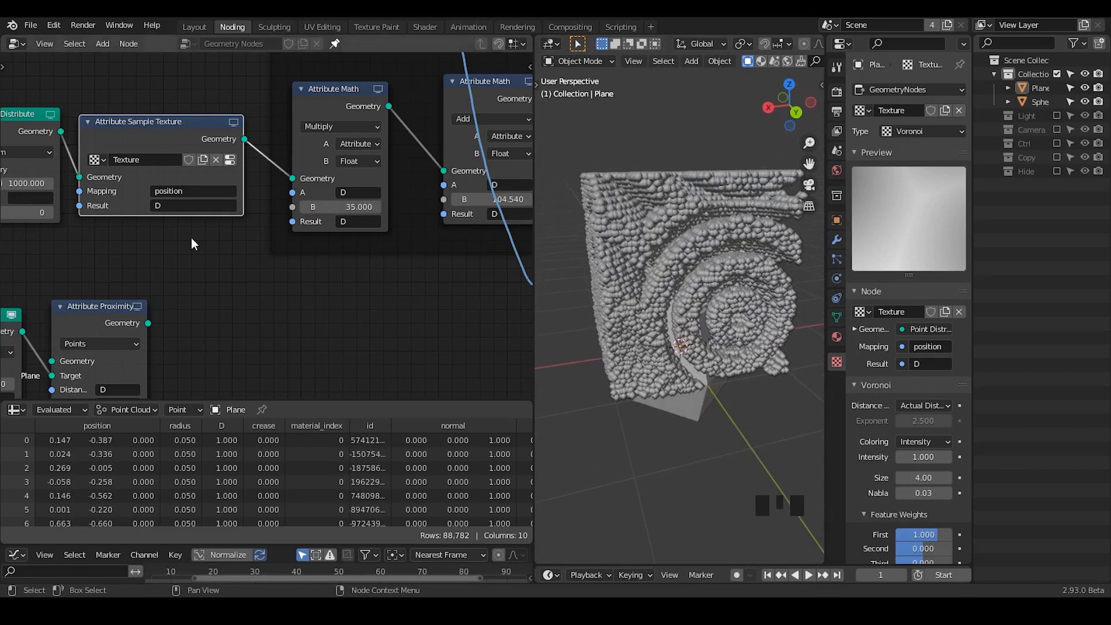
- Try Attribute Proximity as the first Multiply node's source, taking its geometry from the Point Distribute node with density 1000
middle_drag(150, 233, 263, 205)
drag(262, 296, 408, 151)
middle_drag(195, 265, 281, 190)
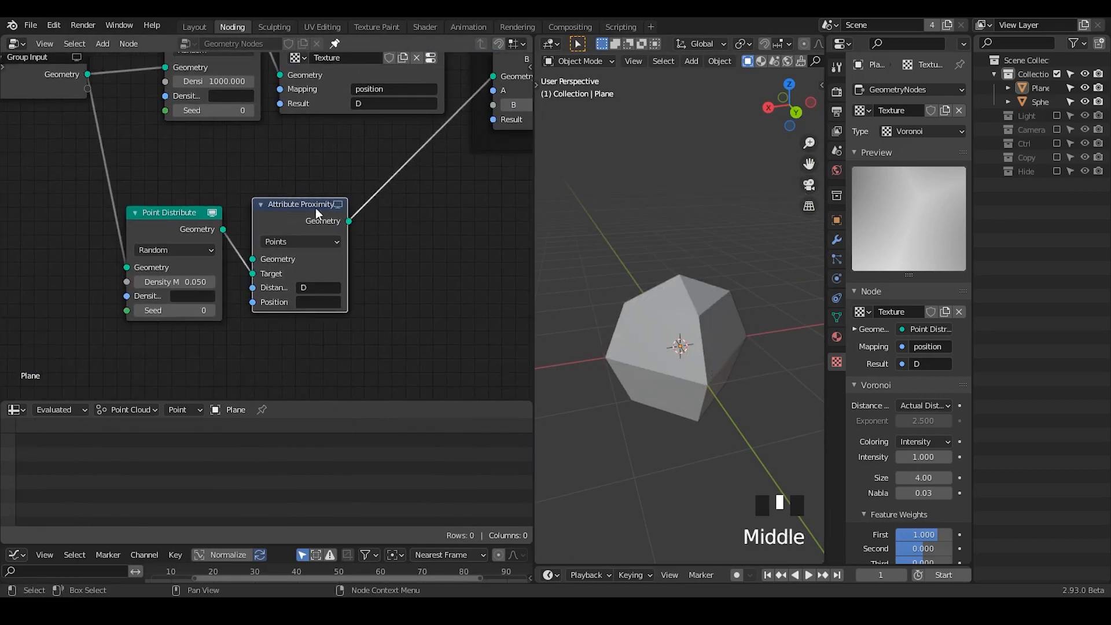
drag(292, 210, 306, 191)
drag(167, 227, 191, 213)
drag(256, 82, 261, 292)
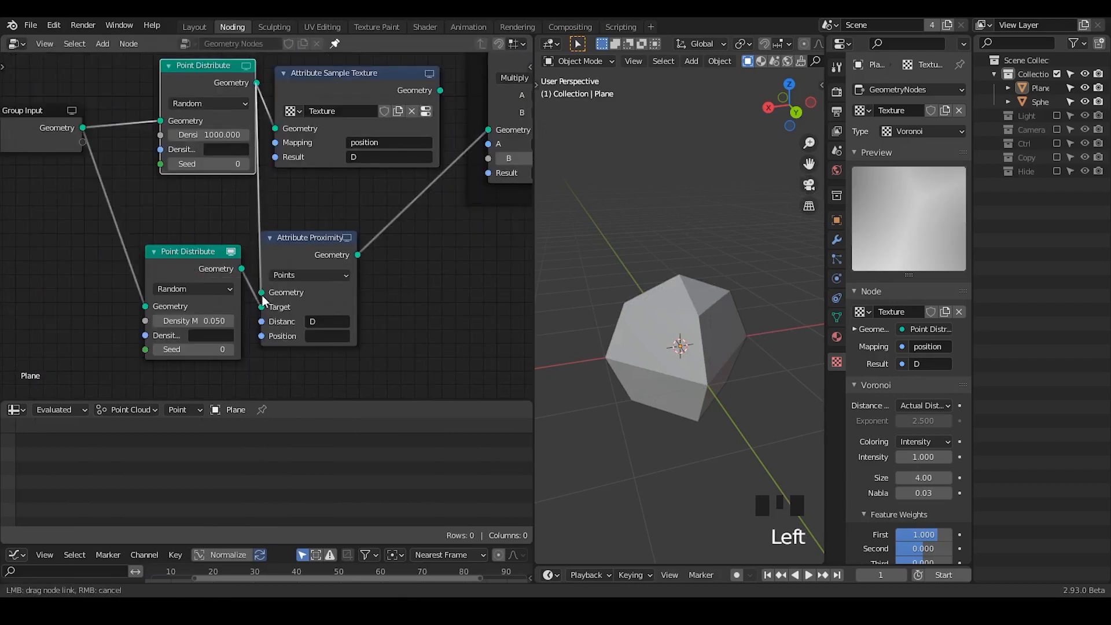
drag(307, 238, 342, 205)
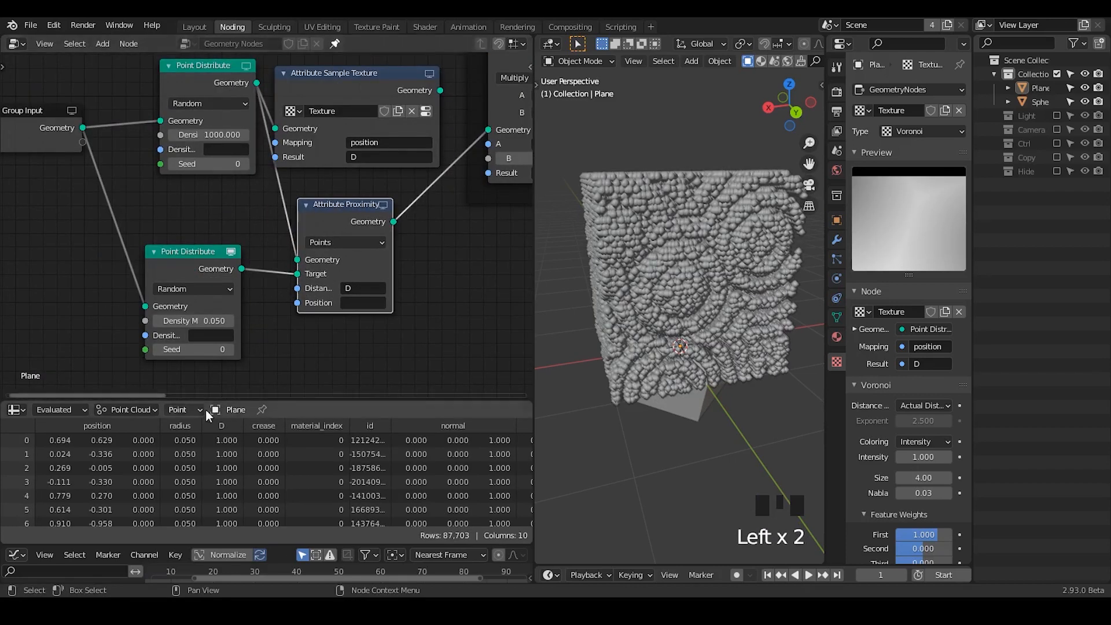
- Enlarge the spreadsheet, examine the point positions of the Point Distribute node feeding the proximity target, and compare them with the volume
drag(175, 403, 180, 282)
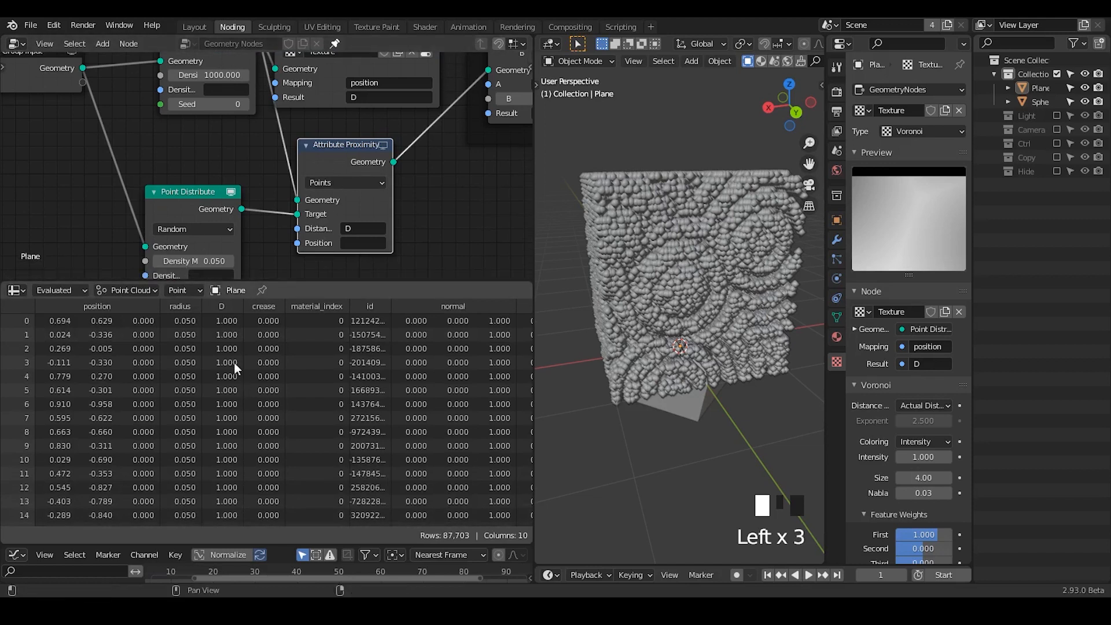
middle_drag(235, 363, 235, 297)
middle_drag(248, 426, 248, 456)
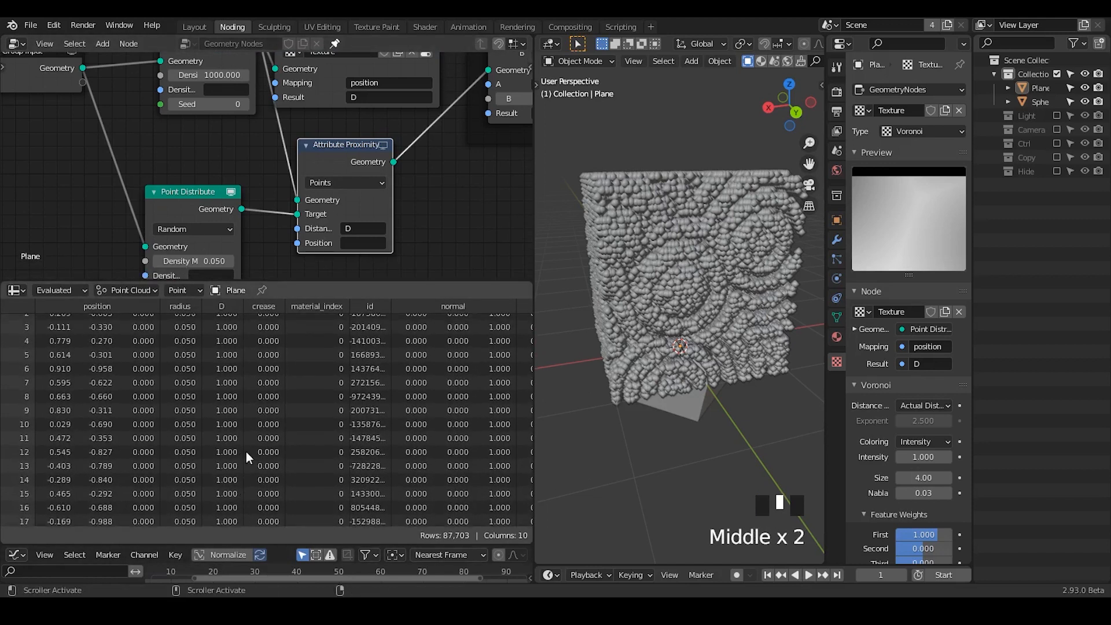
click(230, 193)
click(229, 194)
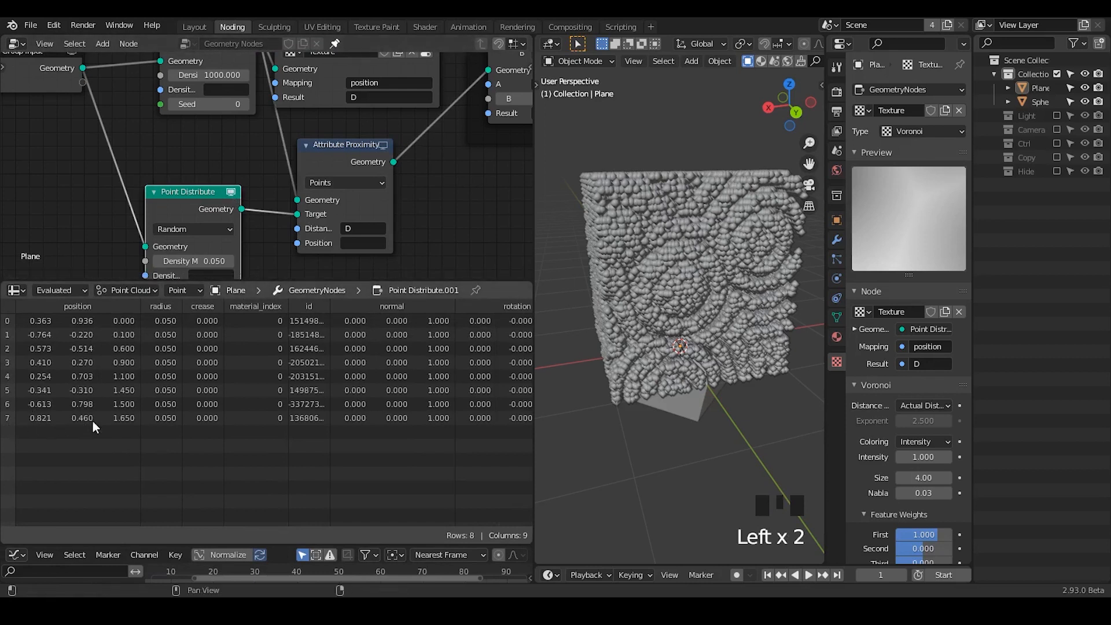
middle_drag(624, 323, 572, 172)
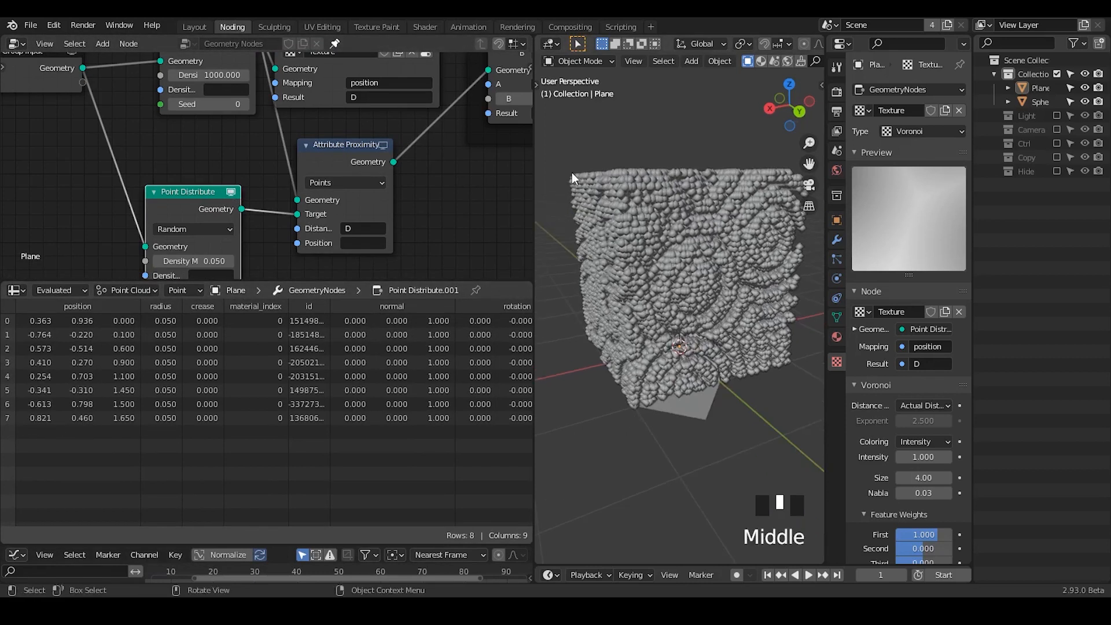
middle_drag(693, 217, 682, 313)
- Connect the Attribute Sample Texture geometry output back into the first Multiply node and inspect the volume
middle_drag(271, 163, 178, 236)
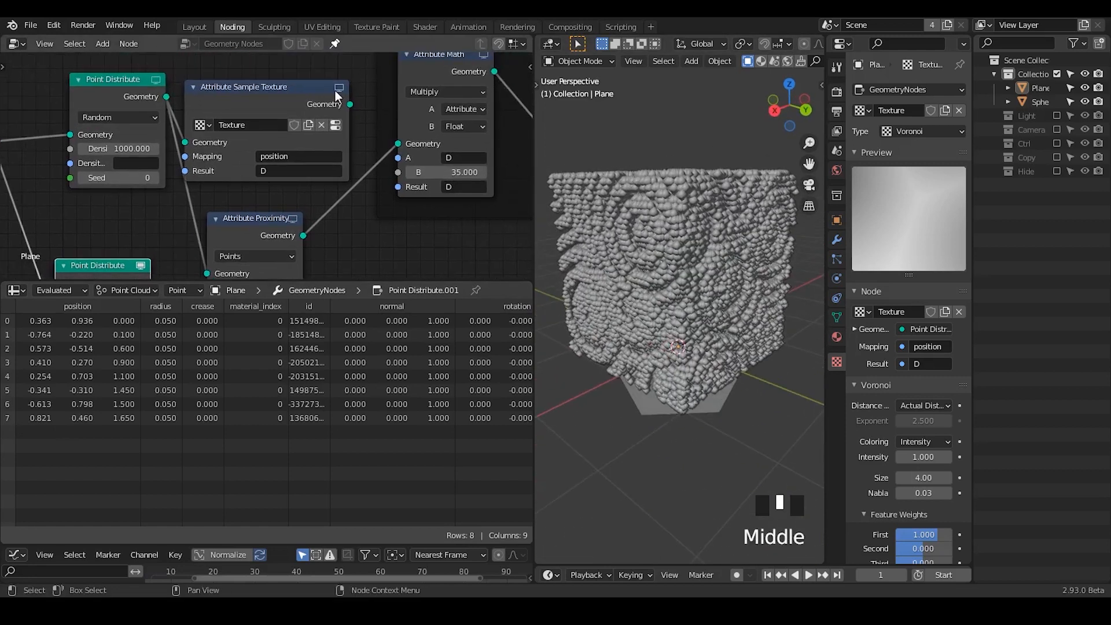
drag(349, 104, 406, 147)
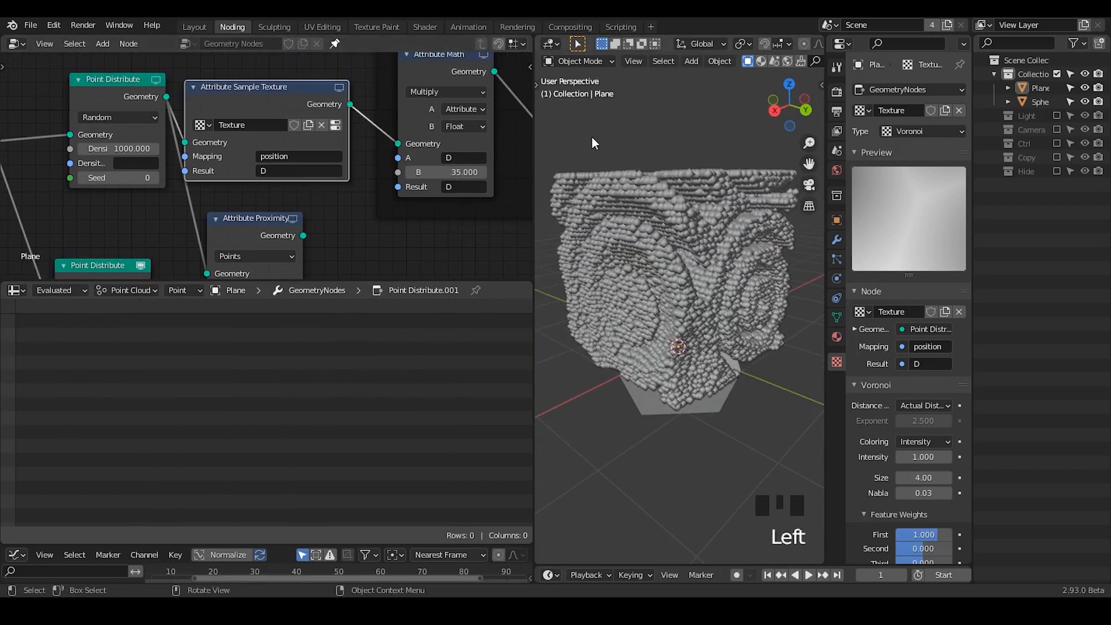
middle_drag(684, 297, 772, 326)
click(771, 326)
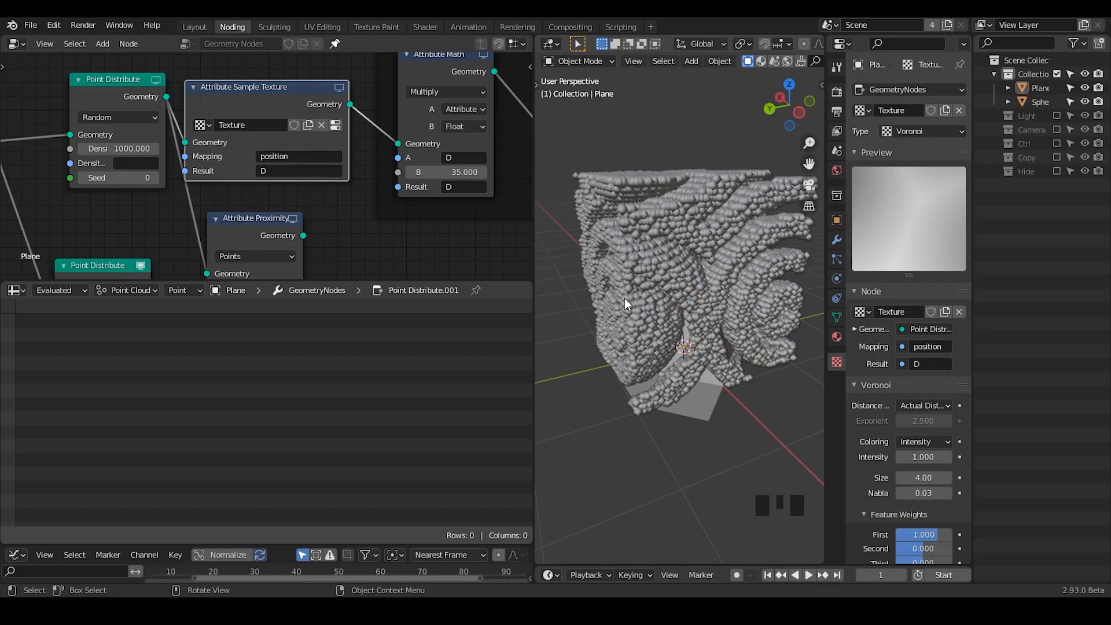
- Set the Greater Than node's B threshold to 0.5
middle_drag(463, 217, 313, 246)
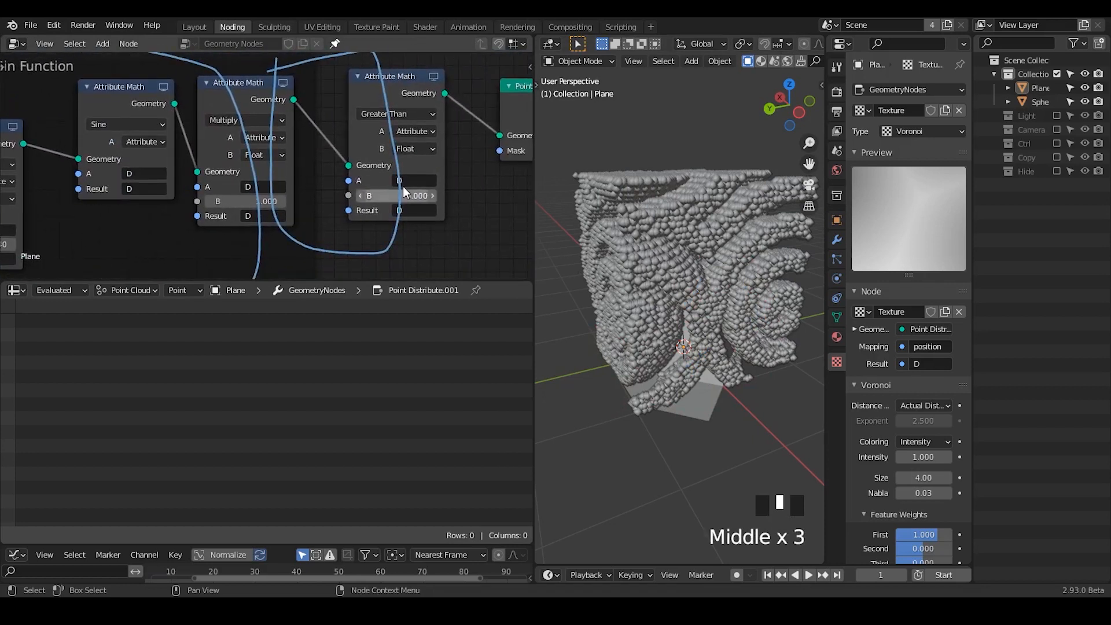
mouse_move(397, 195)
shift+mouse_down()
mouse_move(457, 195)
mouse_move(361, 195)
mouse_move(439, 196)
mouse_move(400, 196)
shift+mouse_up()
mouse_move(709, 295)
middle_down()
mouse_move(810, 273)
mouse_move(720, 294)
mouse_move(667, 269)
mouse_move(717, 287)
mouse_move(708, 295)
middle_up()
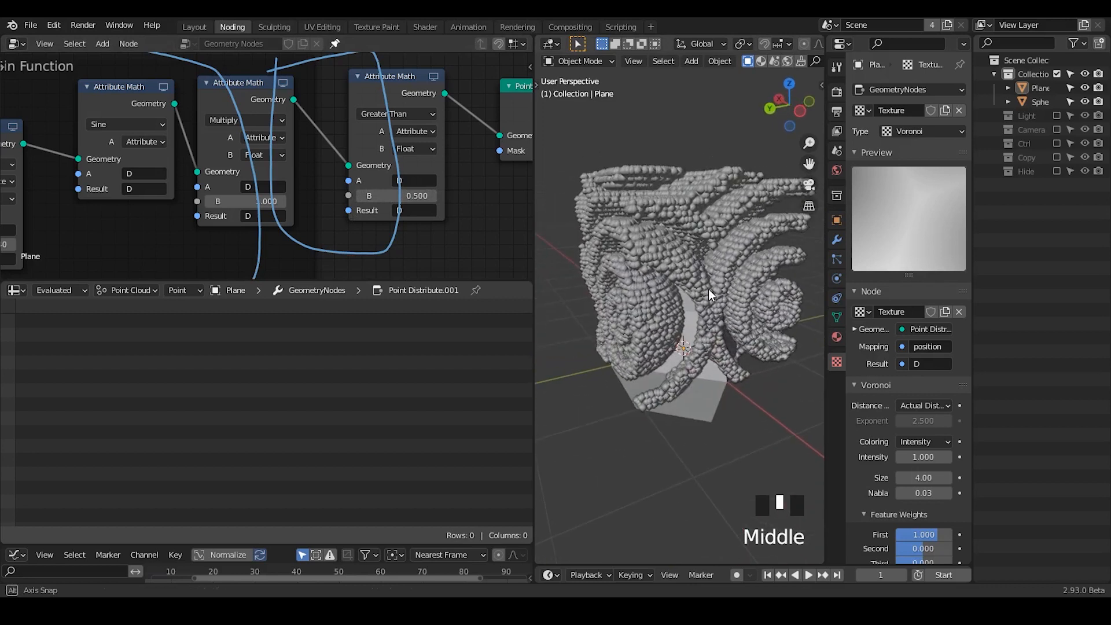
- Sketch a short annotation stroke on the point volume, remove it, and try a Greater Than B value of 0.11
middle_drag(647, 249, 662, 240)
key(d)
drag(616, 204, 676, 243)
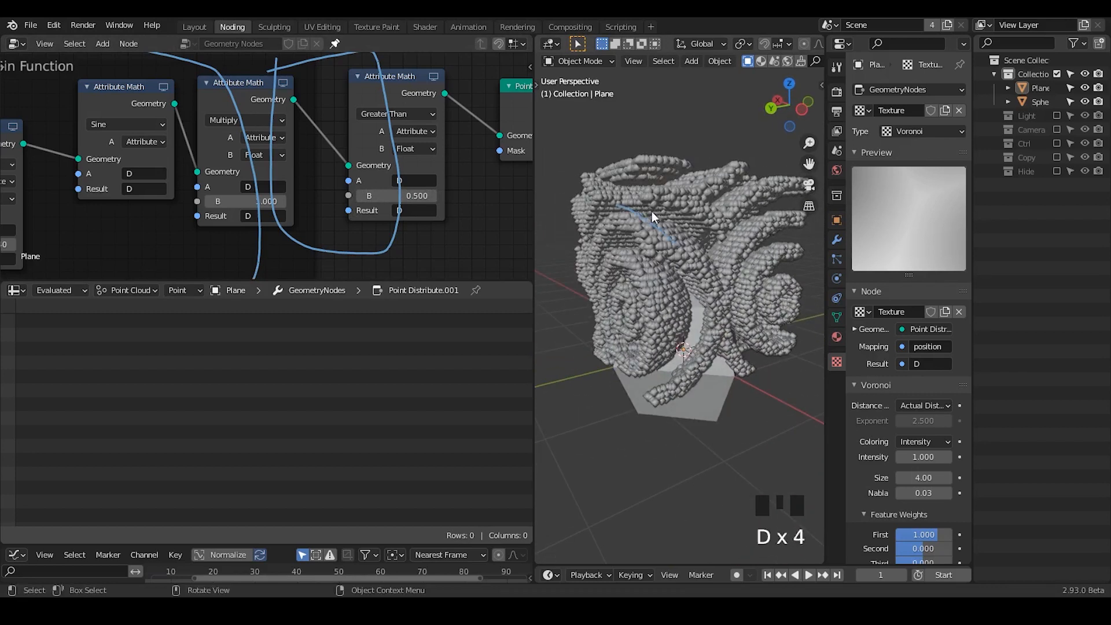
key(d)
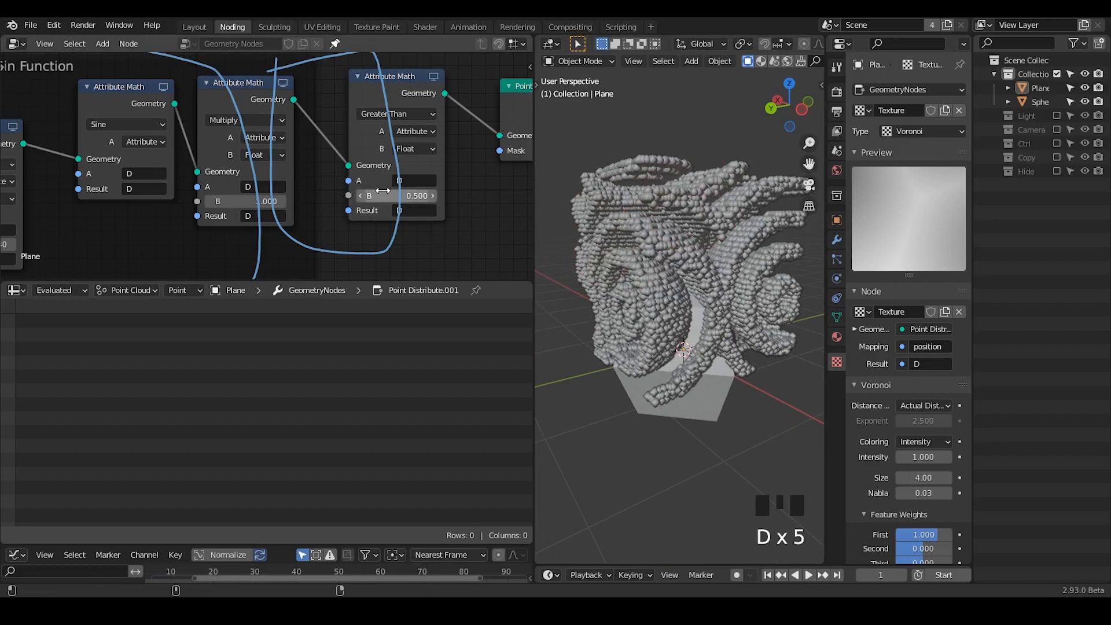
drag(387, 200, 359, 195)
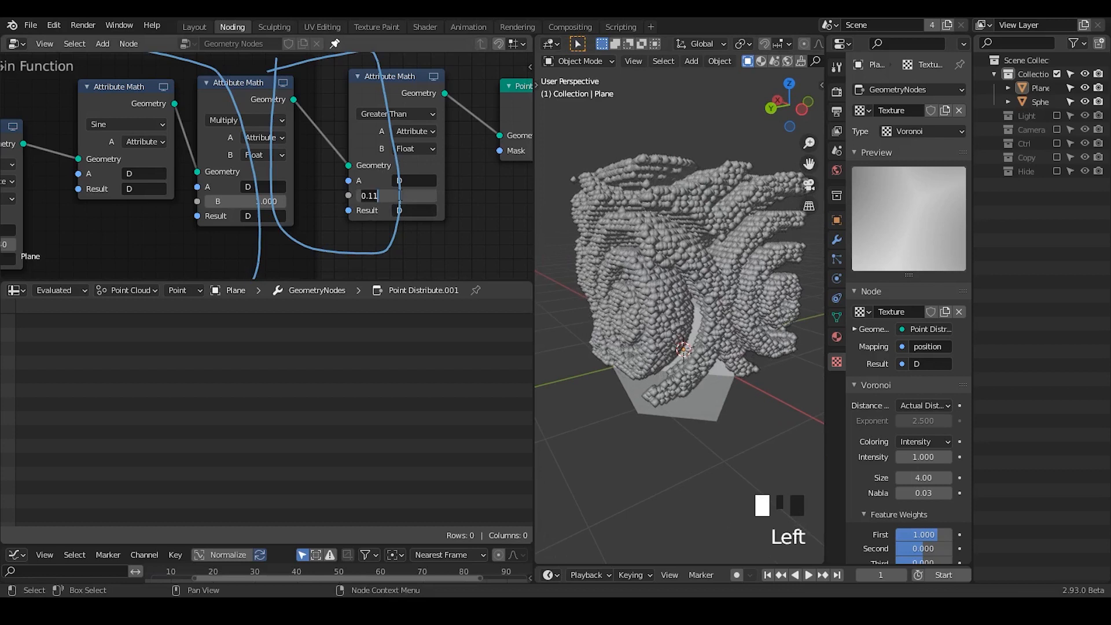
key(Return)
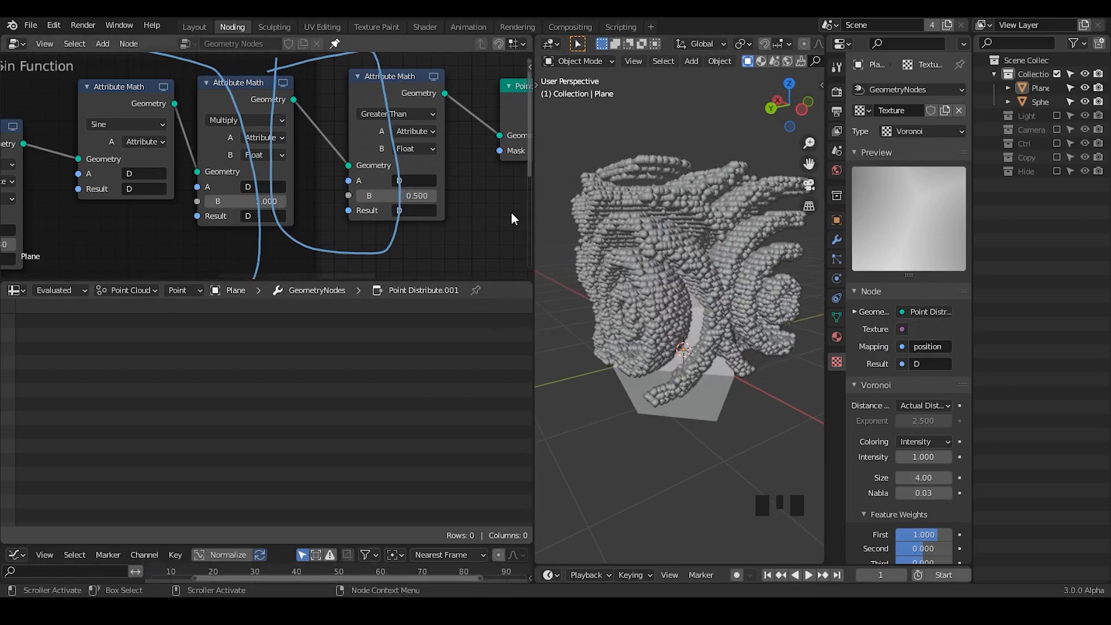
- Enlarge the node editor and combine the four math nodes in the Sin Function frame into a node group
drag(442, 281, 430, 483)
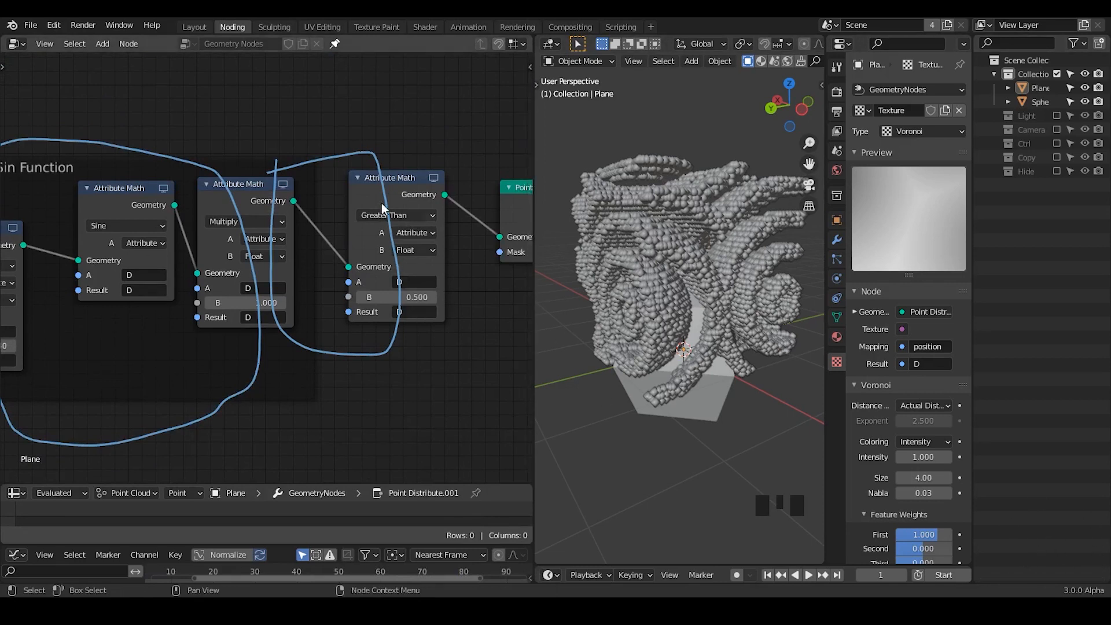
mouse_move(405, 134)
right_down()
mouse_move(403, 109)
mouse_move(152, 142)
mouse_move(33, 191)
right_up()
mouse_move(68, 231)
middle_down()
mouse_move(167, 206)
mouse_move(161, 218)
middle_up()
mouse_move(162, 218)
right_down()
mouse_move(35, 189)
mouse_move(104, 362)
mouse_move(202, 410)
mouse_move(377, 377)
mouse_move(503, 283)
right_up()
middle_drag(121, 333, 207, 310)
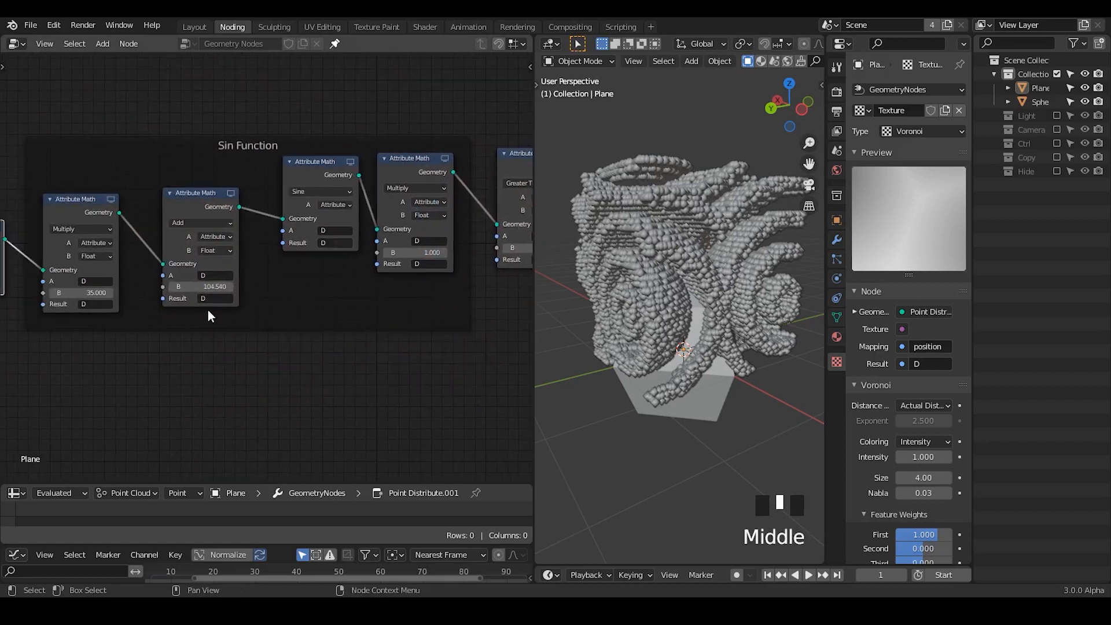
drag(439, 85, 57, 391)
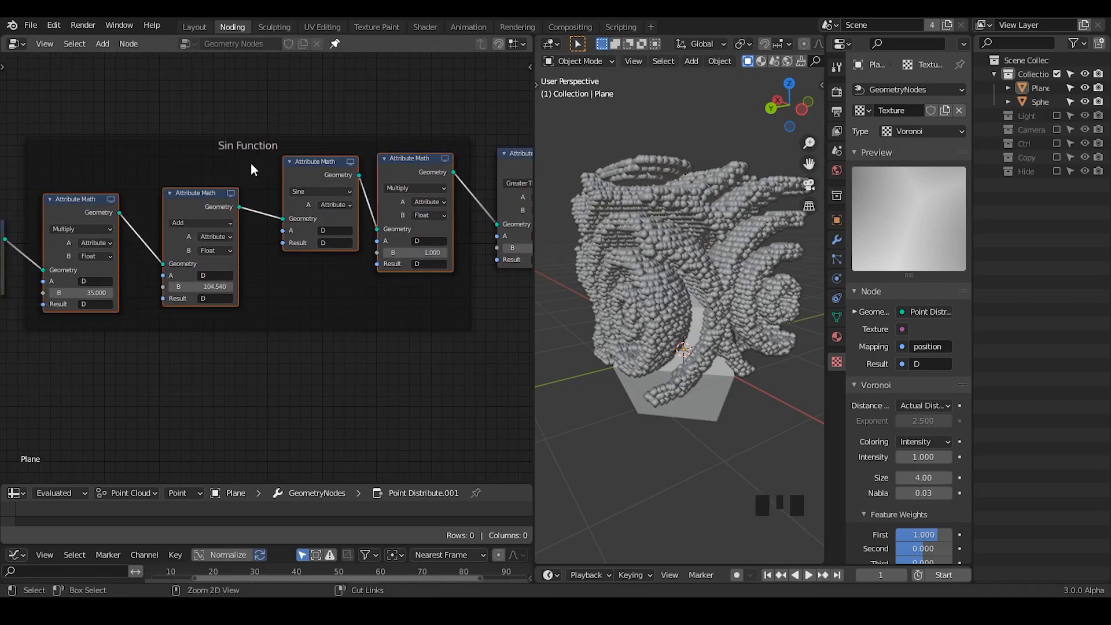
key(ctrl+g)
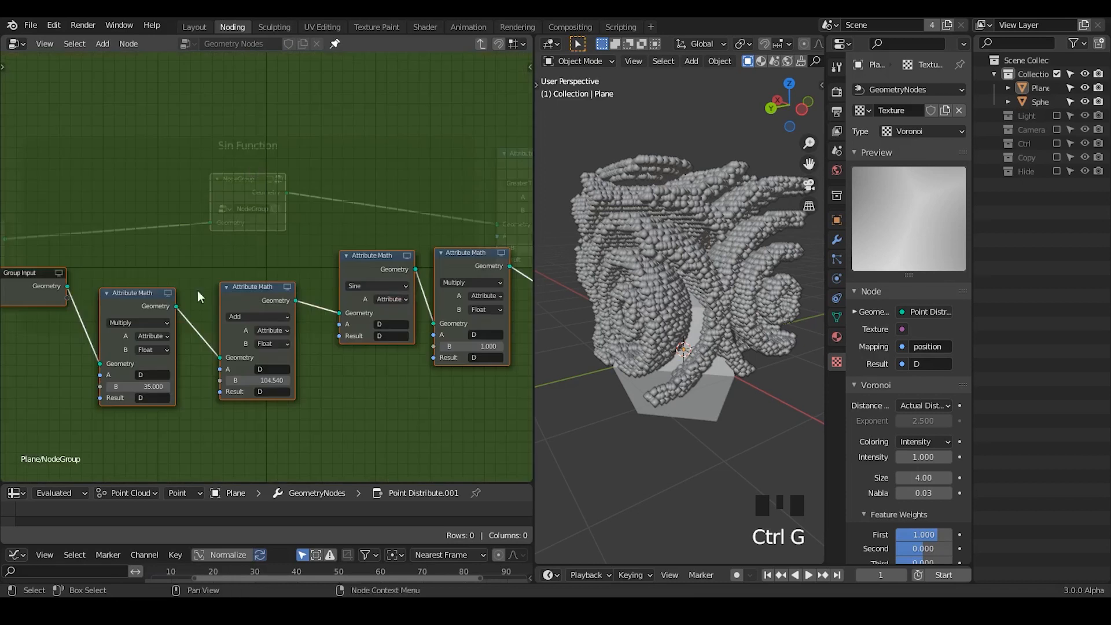
- Reposition the Group Input node and expose the B values of the first Multiply and Add nodes as group inputs
middle_drag(196, 290, 255, 277)
click(78, 245)
drag(78, 245, 79, 308)
middle_drag(78, 308, 206, 299)
drag(212, 301, 164, 262)
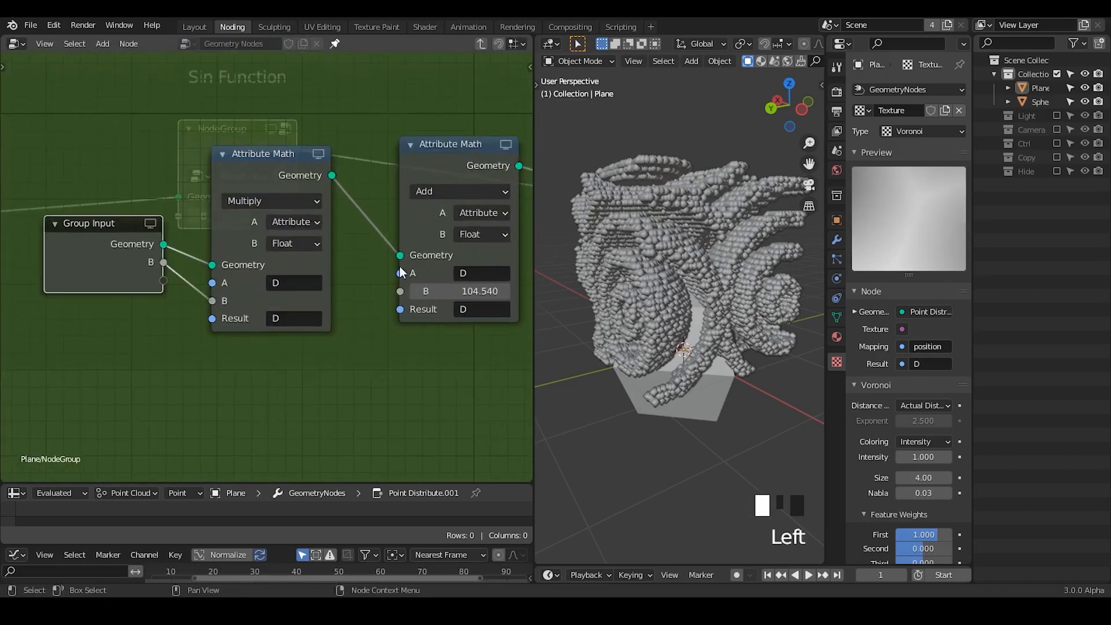
drag(401, 291, 163, 281)
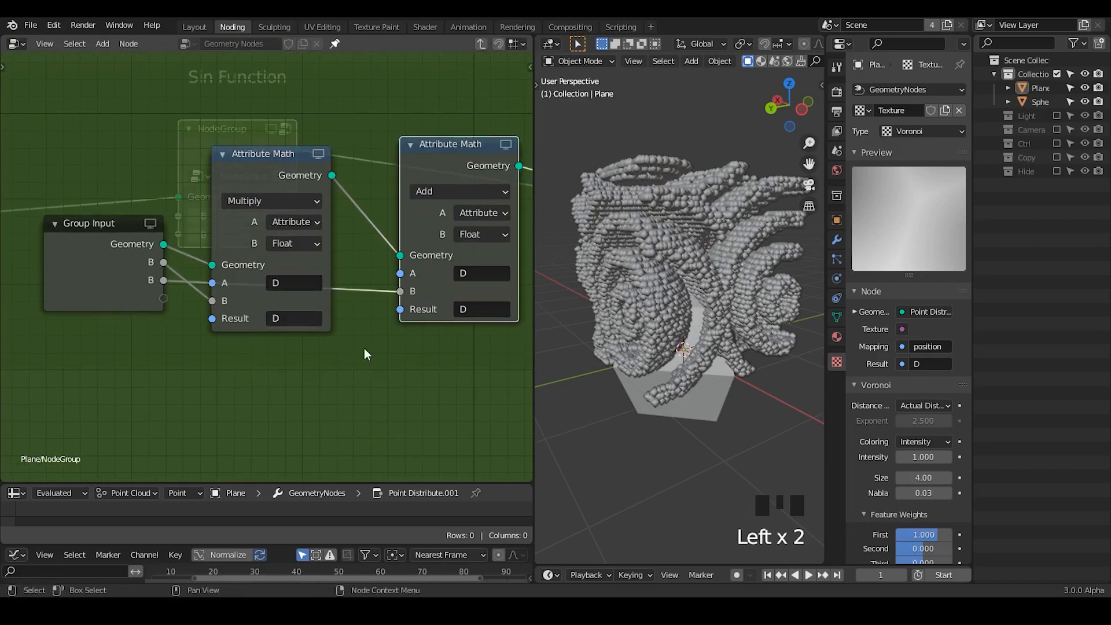
- Expose the first Multiply node's A and Result attributes as group inputs
middle_drag(363, 348, 278, 384)
middle_drag(452, 255, 422, 255)
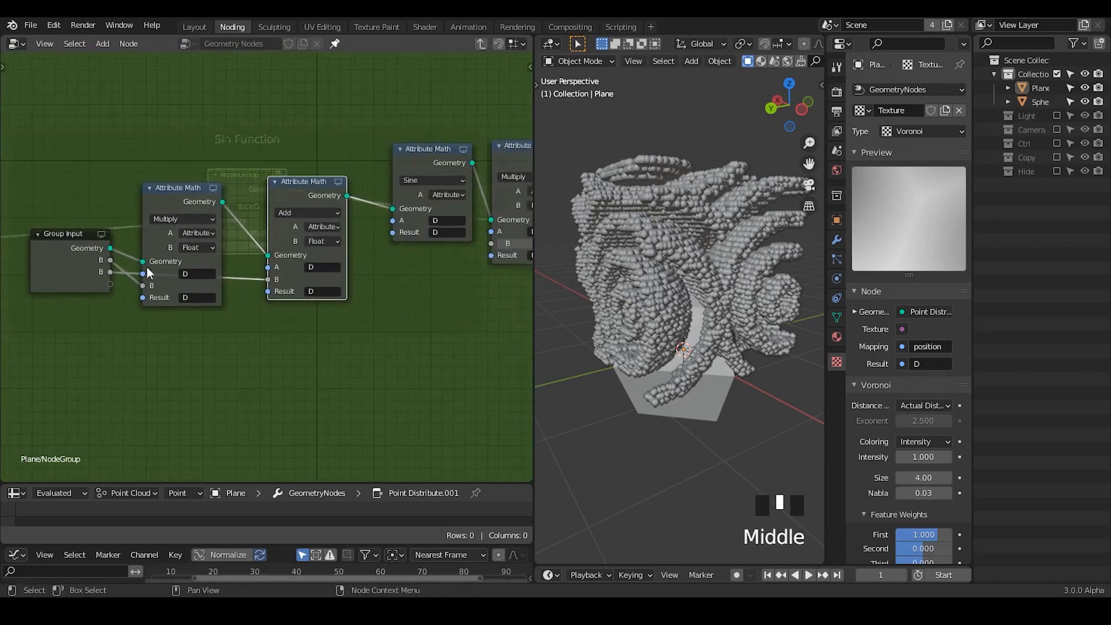
drag(143, 274, 105, 297)
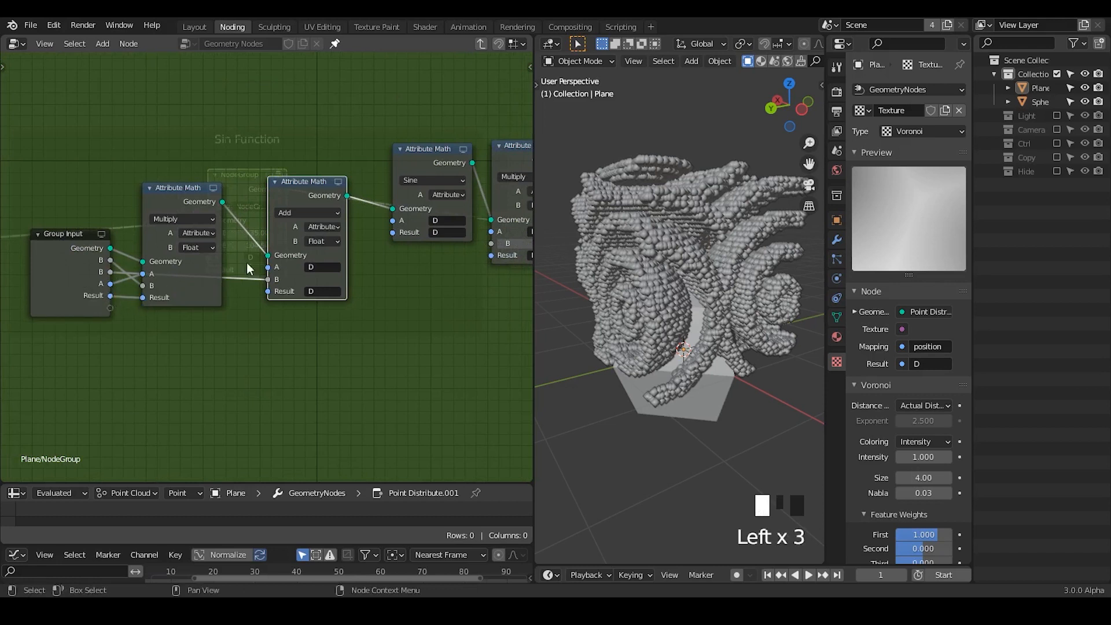
- Link the group's Result input to the A and Result sockets of the Add, Sine and last Multiply nodes
drag(246, 263, 270, 268)
drag(106, 297, 273, 294)
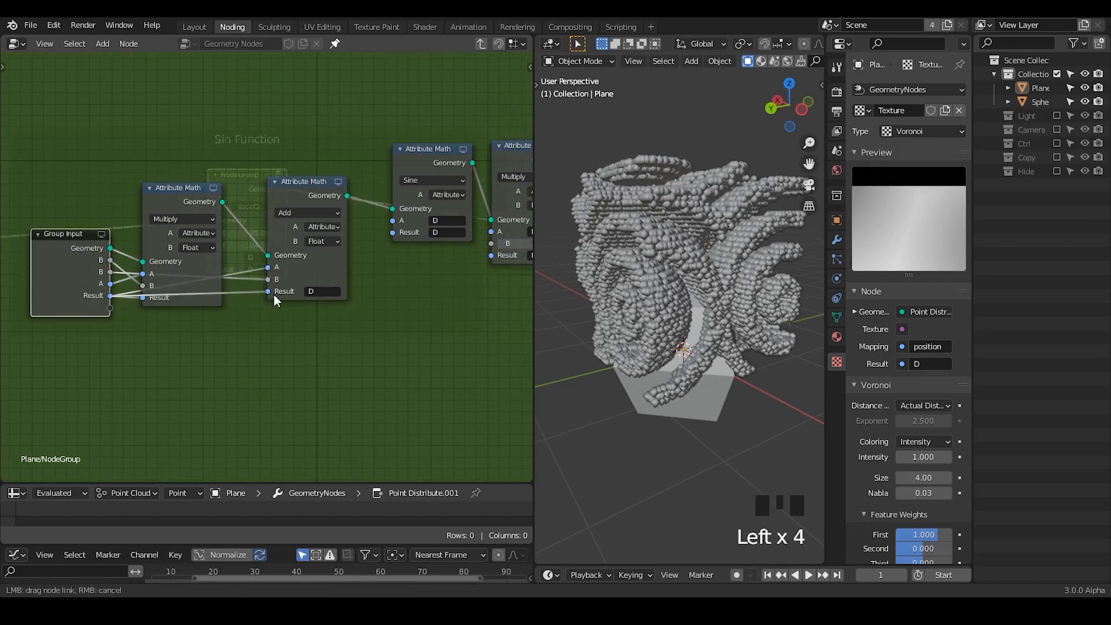
drag(109, 296, 393, 232)
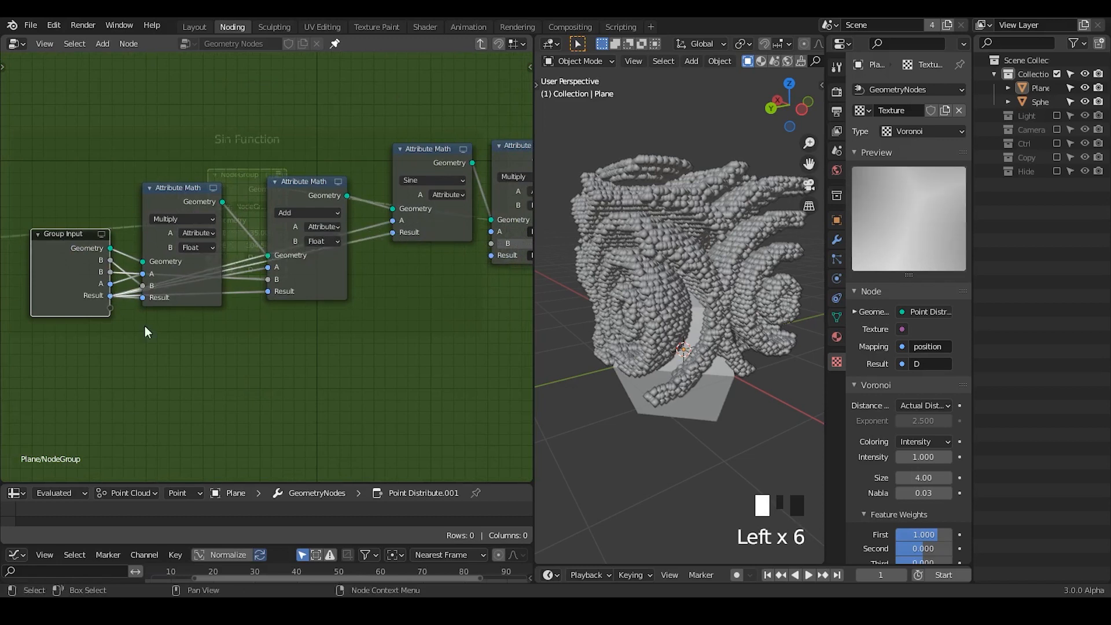
drag(110, 296, 491, 232)
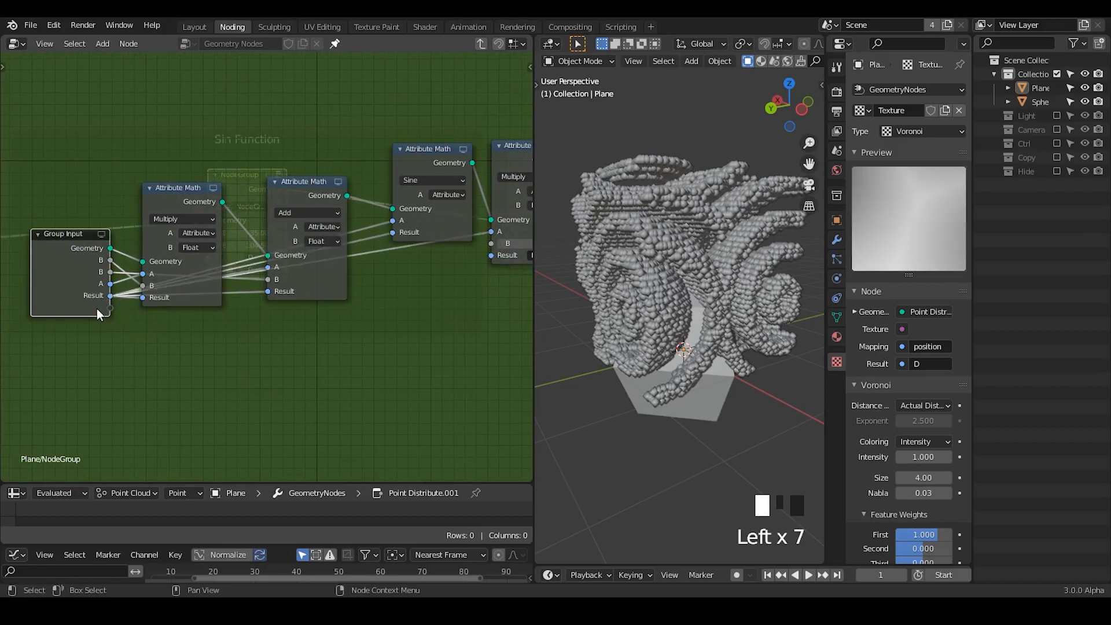
drag(123, 300, 491, 255)
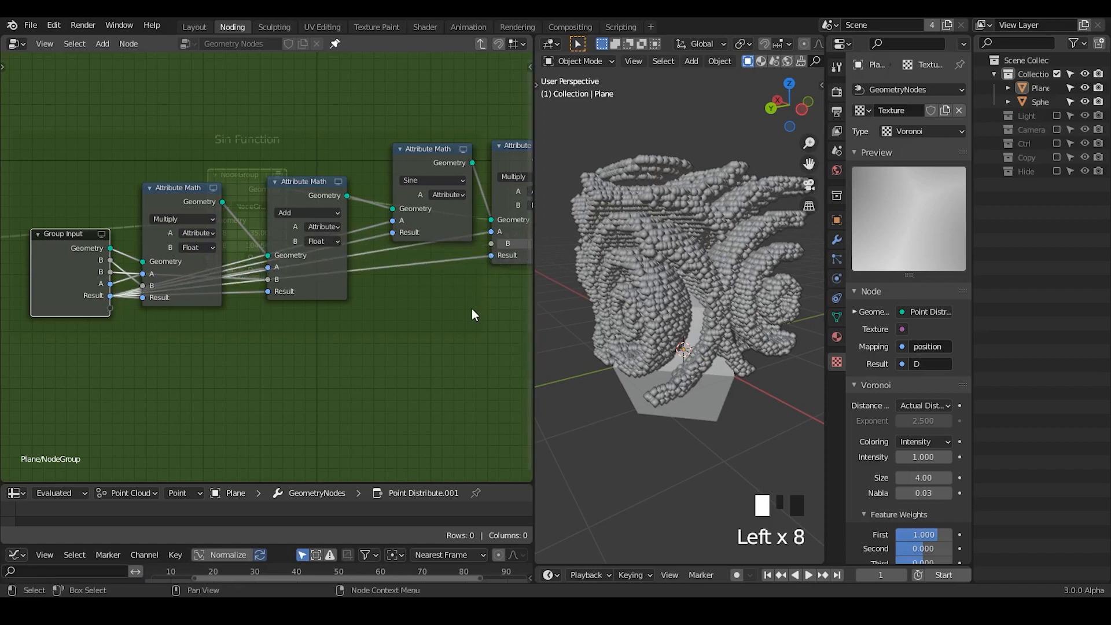
- Expose the last Multiply node's B value as an additional group input
middle_drag(471, 309, 441, 285)
drag(460, 222, 79, 295)
middle_drag(100, 333, 239, 362)
ctrl+middle_drag(238, 361, 110, 209)
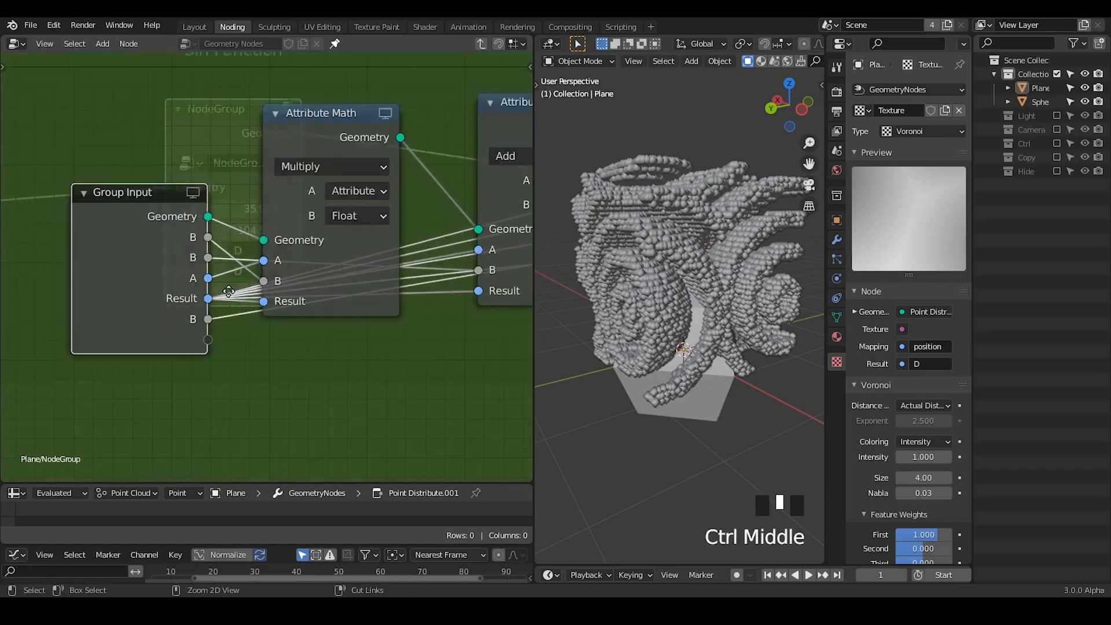
- Rename the group's first B input as Freq and its second B input as Animate
click(105, 204)
key(n)
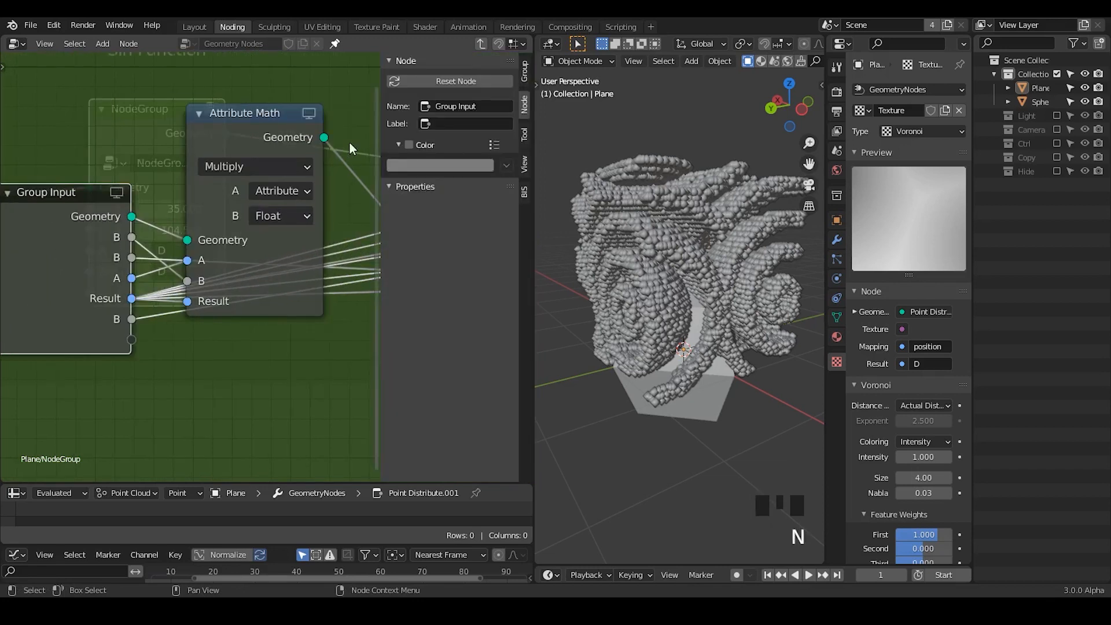
click(523, 70)
double_click(419, 99)
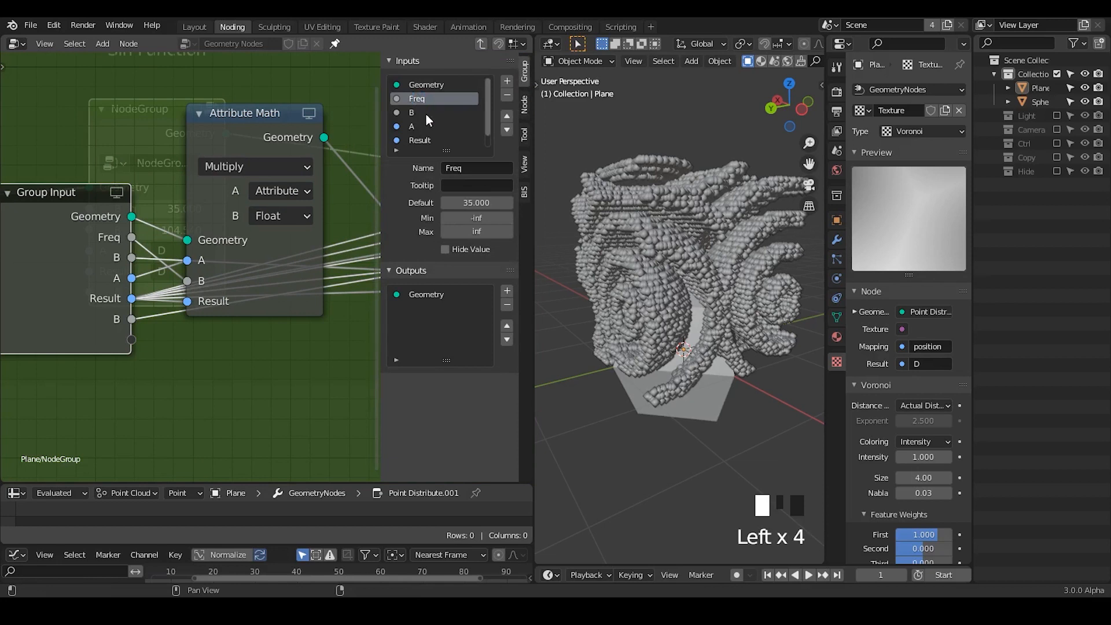
click(426, 113)
double_click(427, 114)
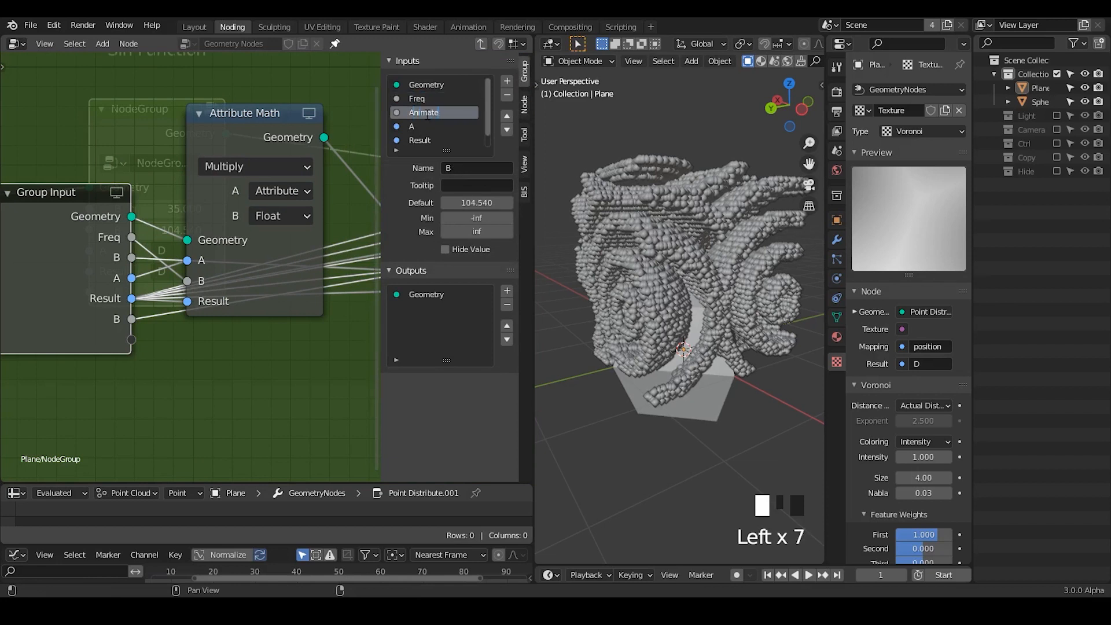
text(Animate)
key(Return)
click(490, 101)
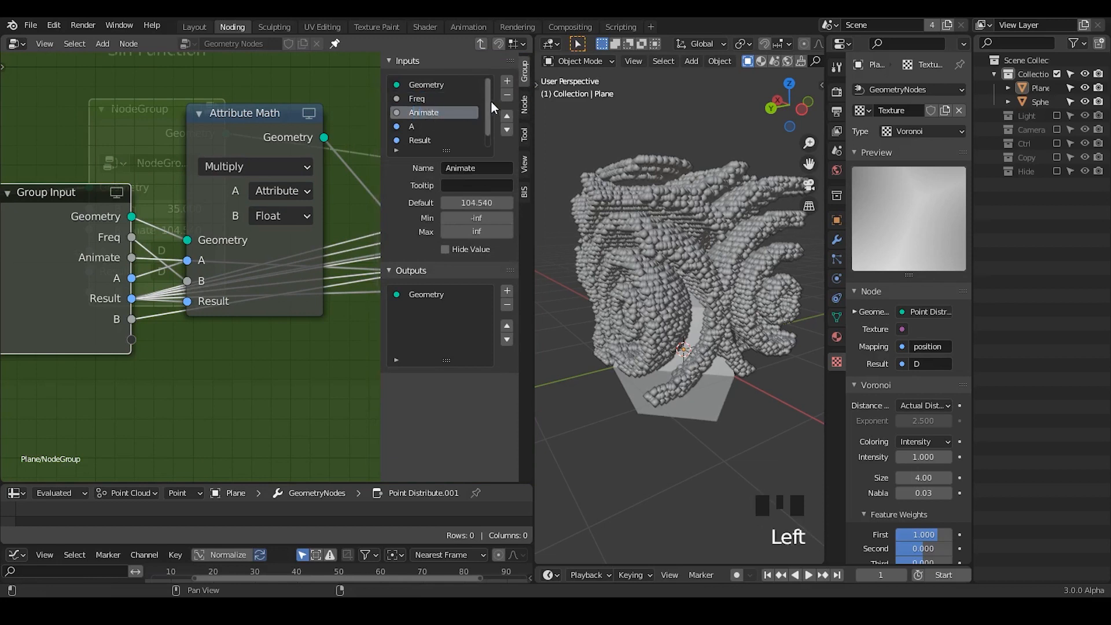
- Rename the group's remaining B input as Amplitude and return to the parent node tree
click(486, 102)
click(435, 126)
double_click(435, 127)
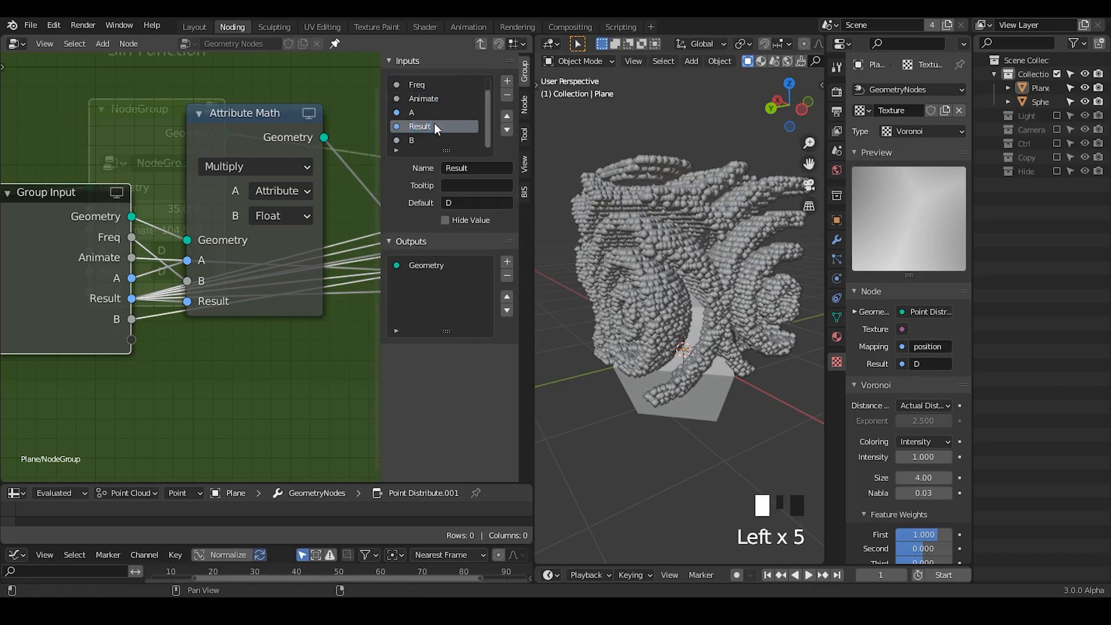
click(428, 141)
double_click(429, 141)
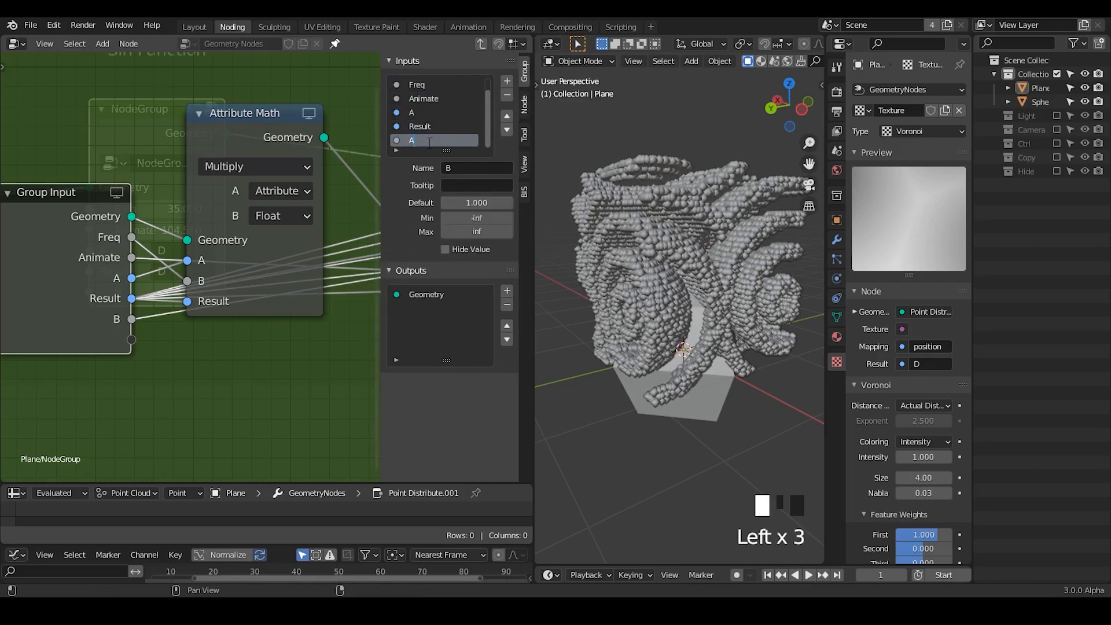
text(Amplitude)
key(Return)
key(Tab)
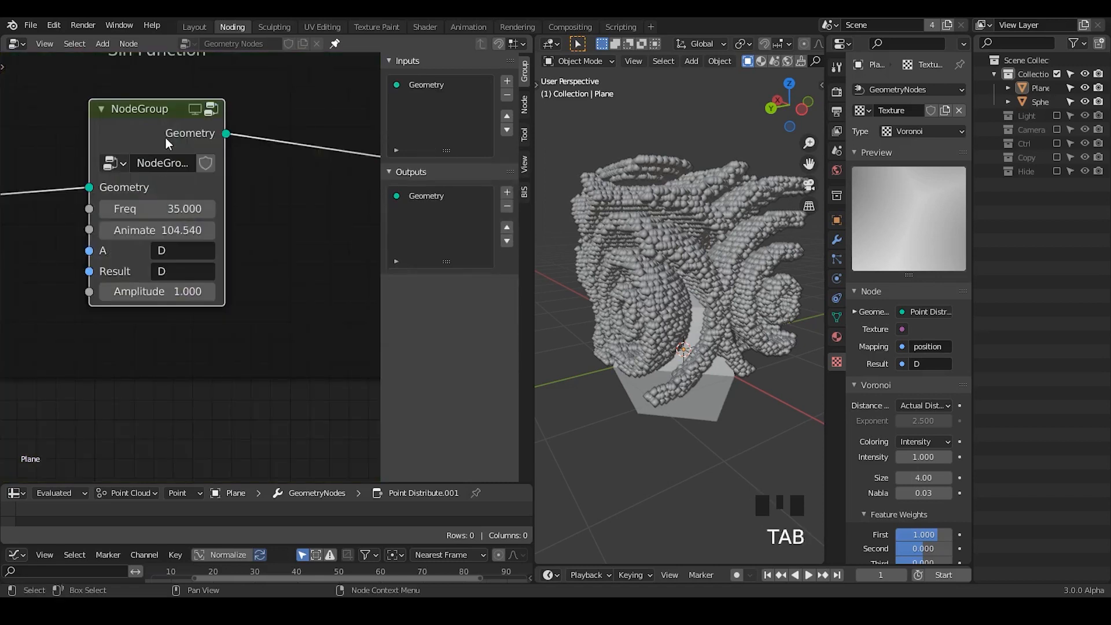
- Name the node group Sin Function
click(186, 165)
text(Sin)
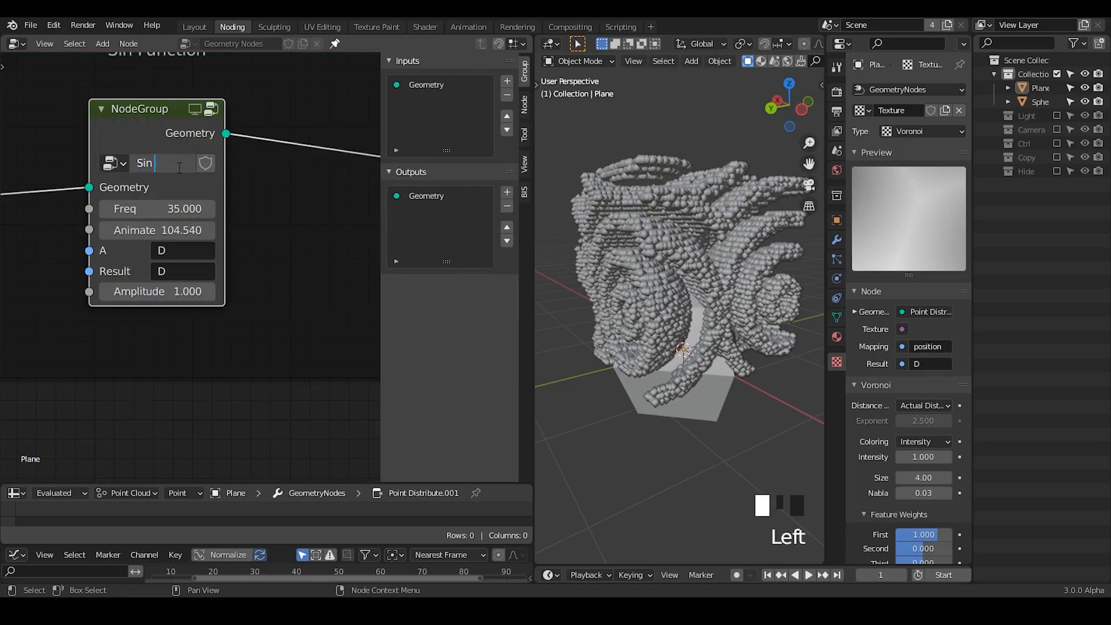
text( function)
key(Return)
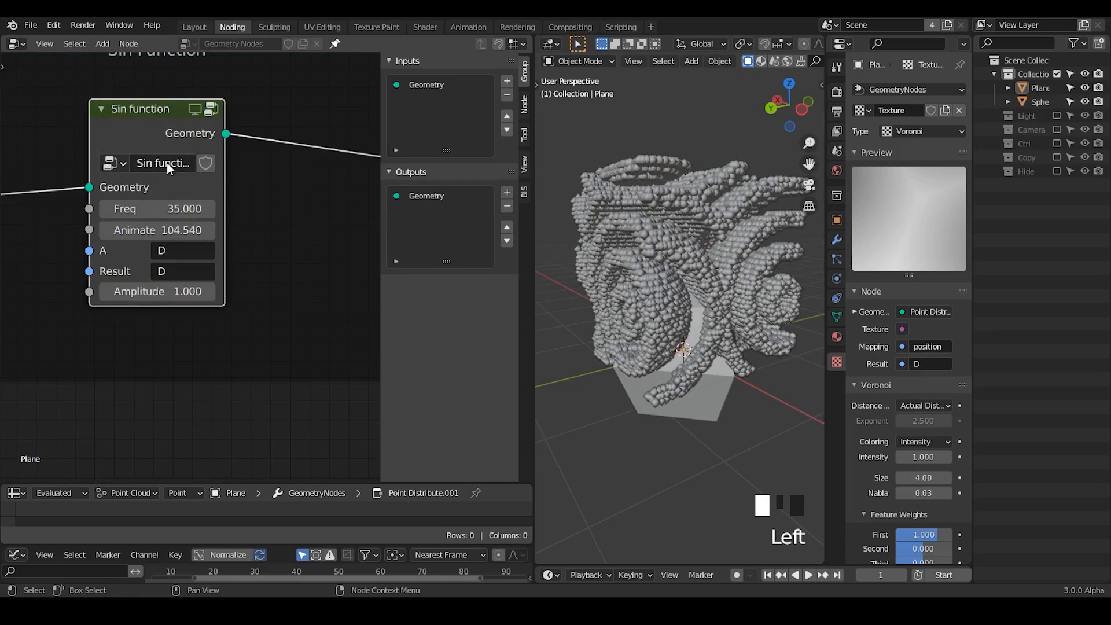
click(167, 163)
click(152, 164)
key(BackSpace)
text(F)
key(Return)
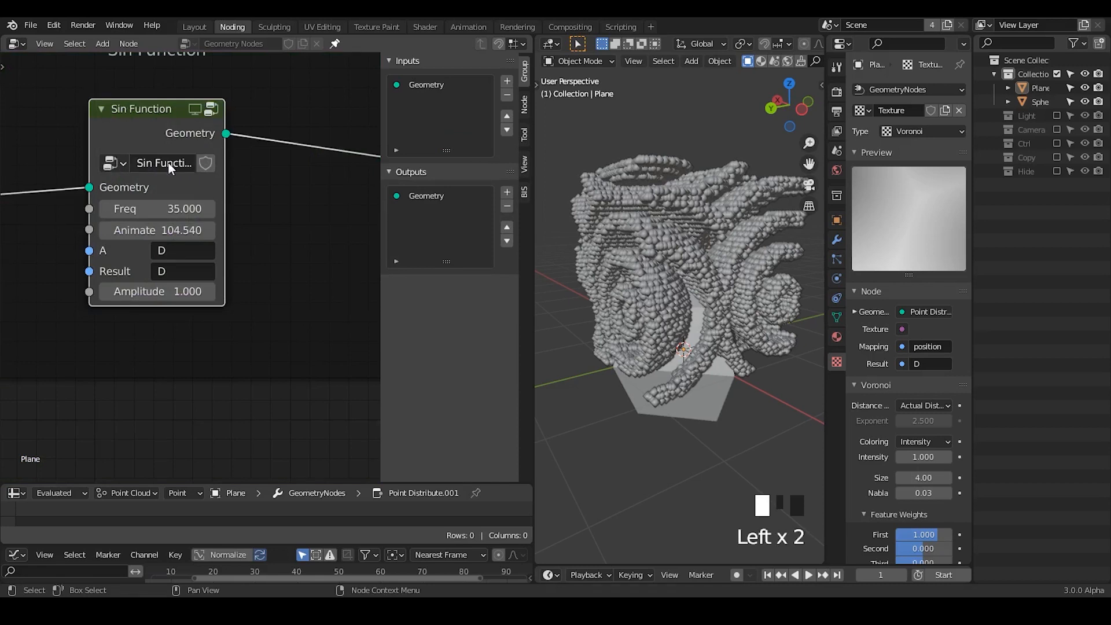
mouse_move(171, 167)
middle_down()
mouse_move(185, 228)
mouse_move(172, 164)
middle_up()
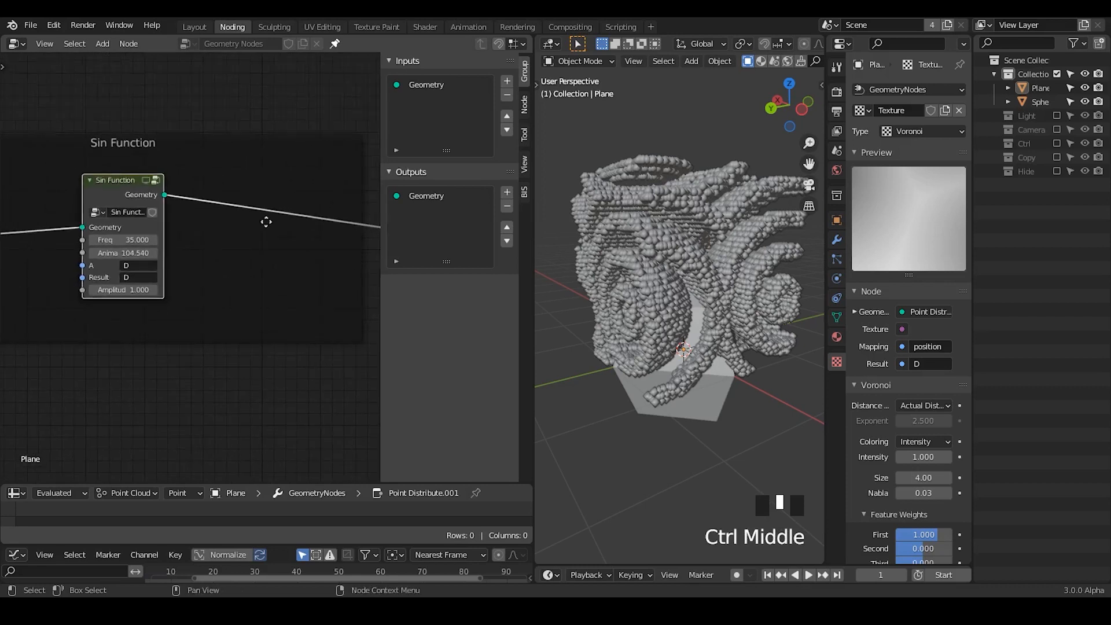
- Remove the Sin Function frame from around the group node while keeping the node connected
middle_drag(266, 222, 175, 187)
drag(80, 180, 203, 181)
ctrl+middle_drag(289, 214, 293, 179)
middle_drag(259, 172, 126, 191)
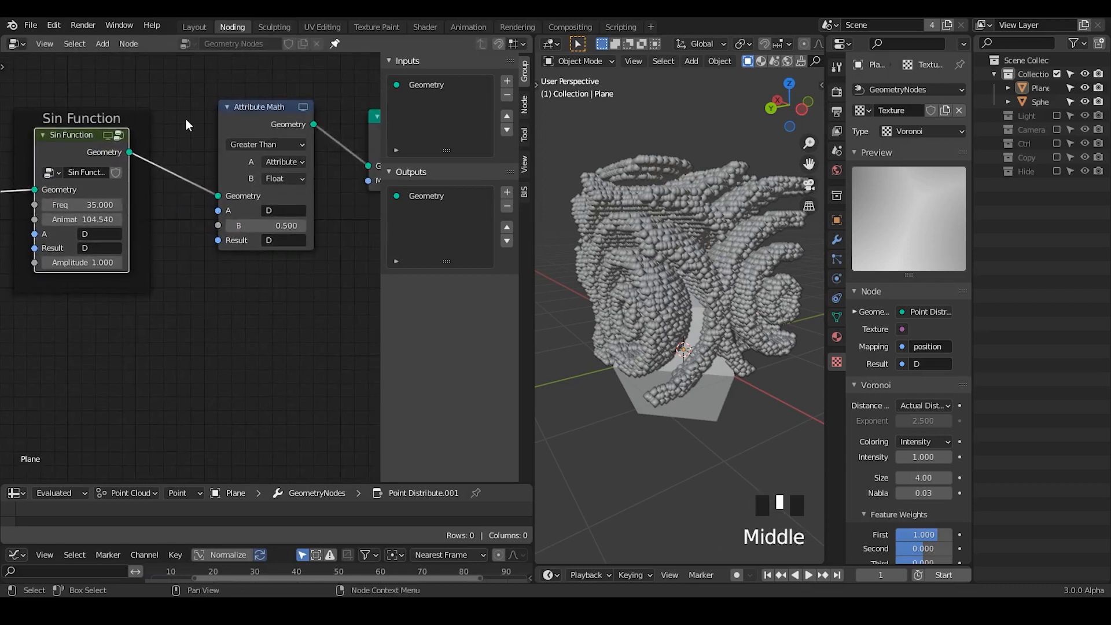
click(117, 109)
key(ctrl+x)
middle_drag(67, 143, 212, 134)
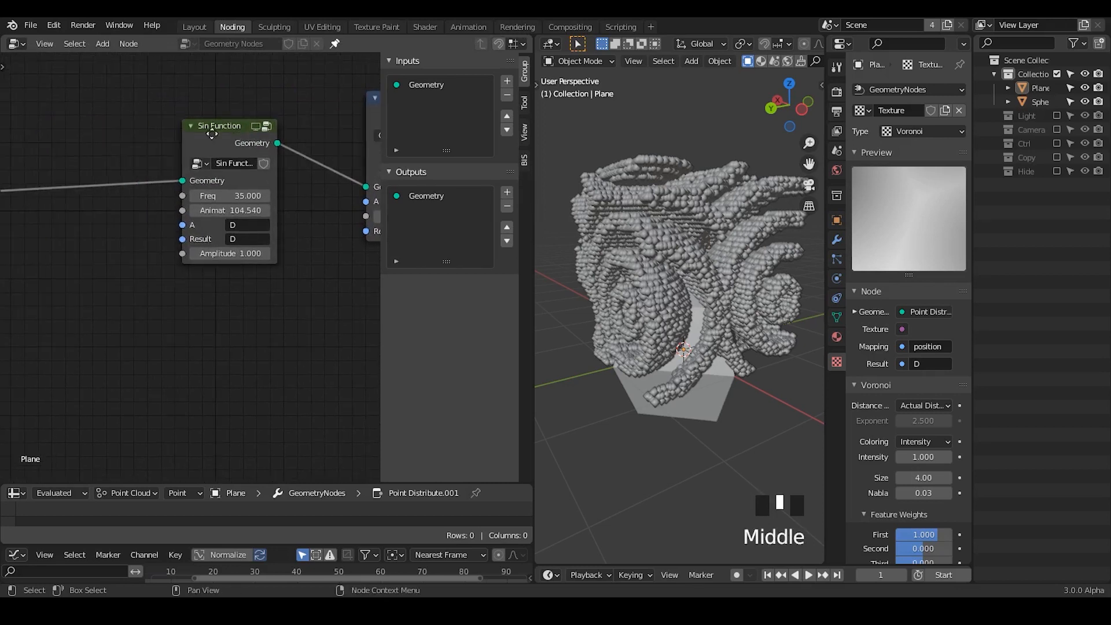
drag(212, 134, 172, 139)
- Duplicate the Sin Function node and insert the copy between the original and the Greater Than node
ctrl+middle_drag(171, 139, 149, 166)
key(shift+d)
click(258, 182)
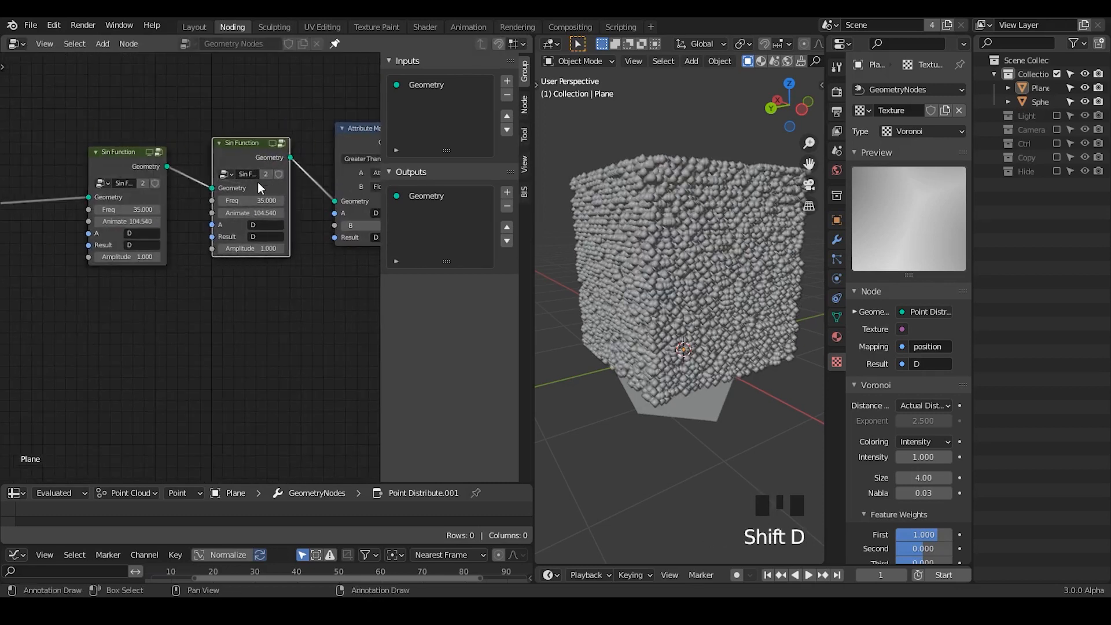
middle_drag(258, 182, 323, 177)
- Add a Math node and a Value node below the first Sin Function node
key(ctrl+a)
text(fl)
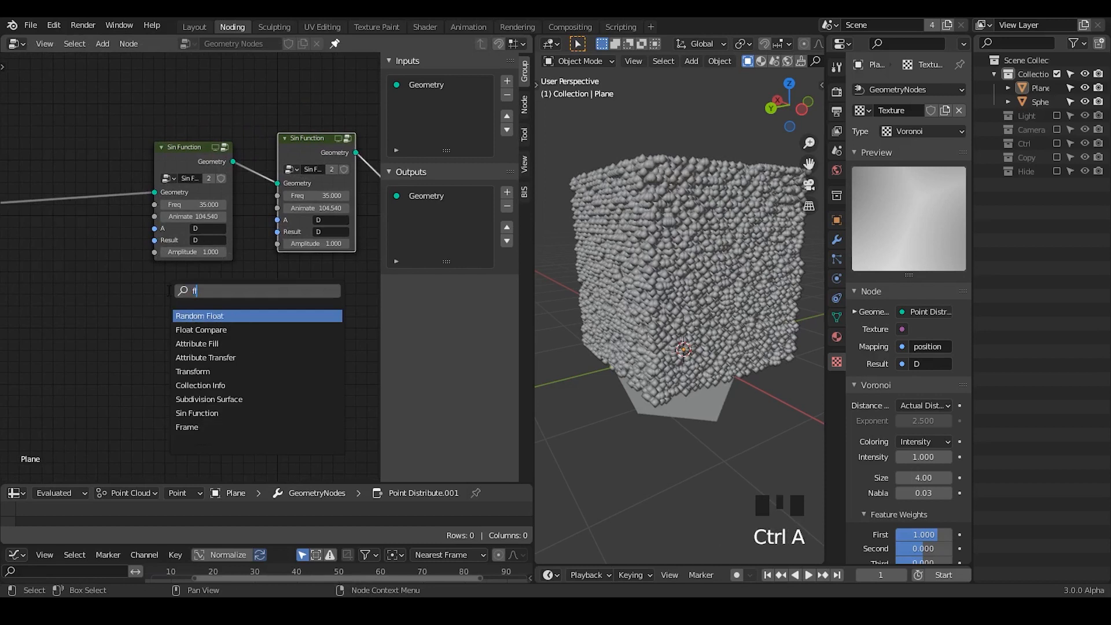
key(BackSpace)
key(BackSpace)
text(mat)
key(Return)
click(164, 273)
key(ctrl+a)
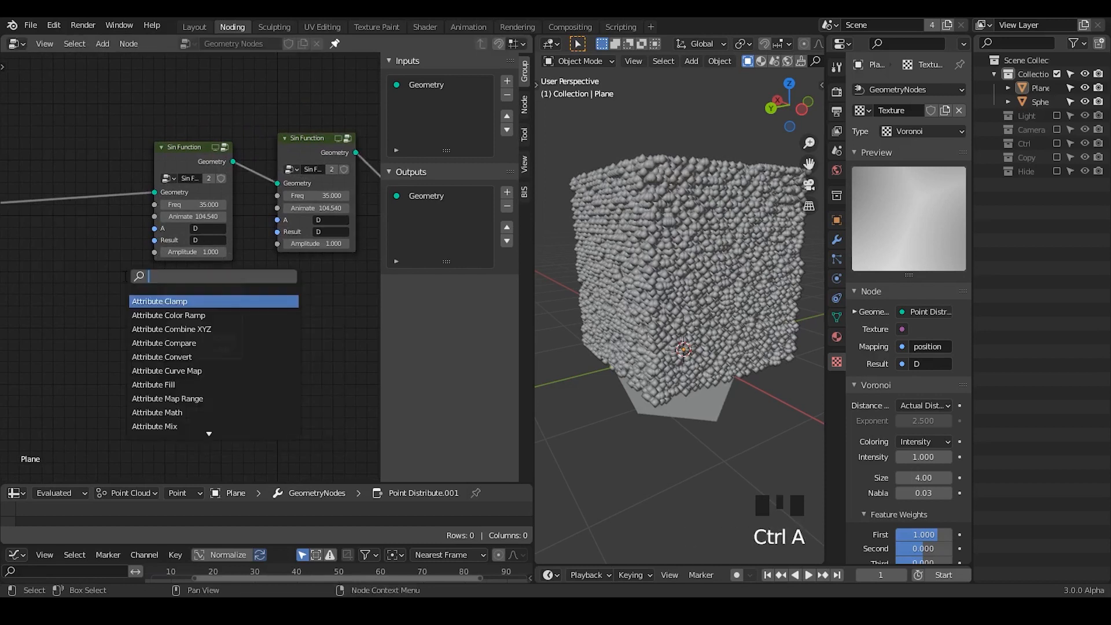
text(val)
key(Return)
click(104, 309)
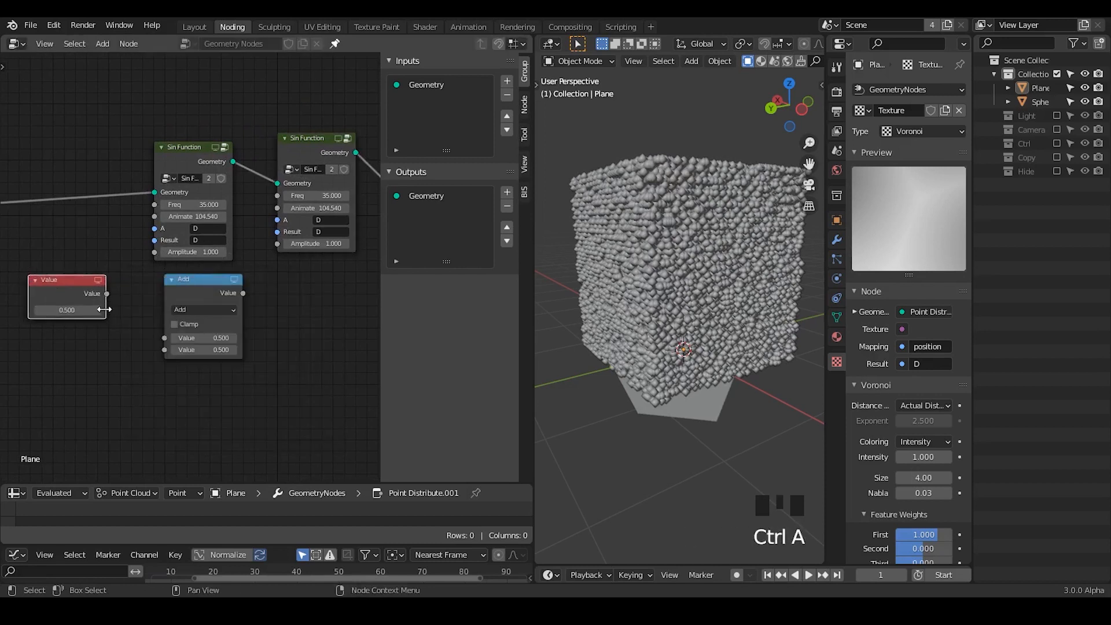
- Link the Value node to the first Sin Function's Freq and to the Math node's first value
drag(107, 294, 154, 204)
click(147, 318)
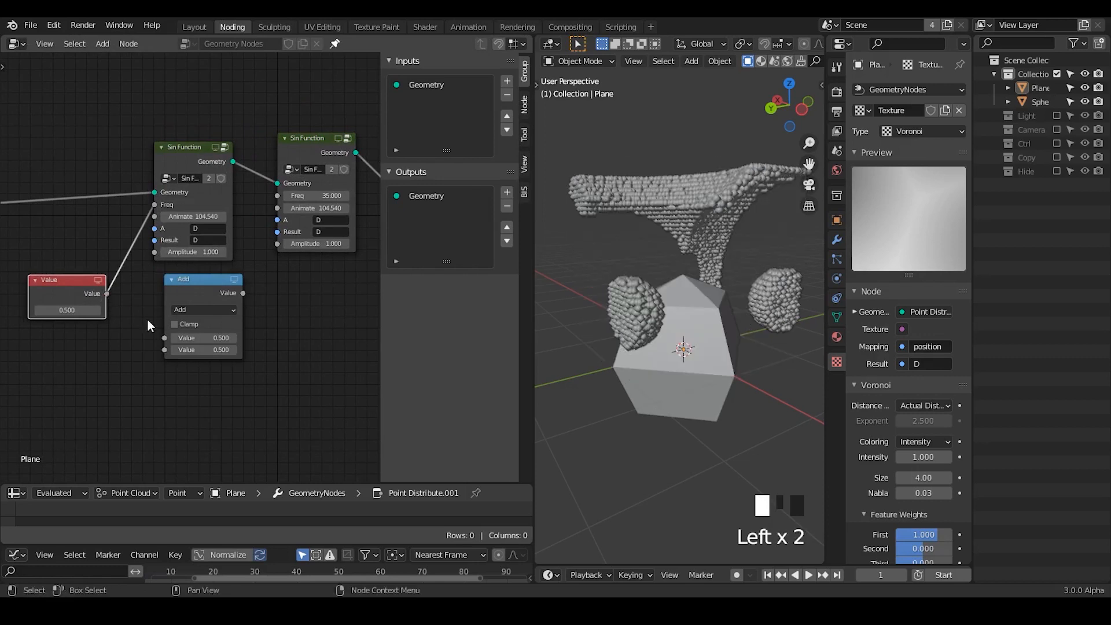
drag(107, 293, 166, 337)
- Set the Math node to Multiply with a second value of 2
middle_drag(195, 364, 250, 283)
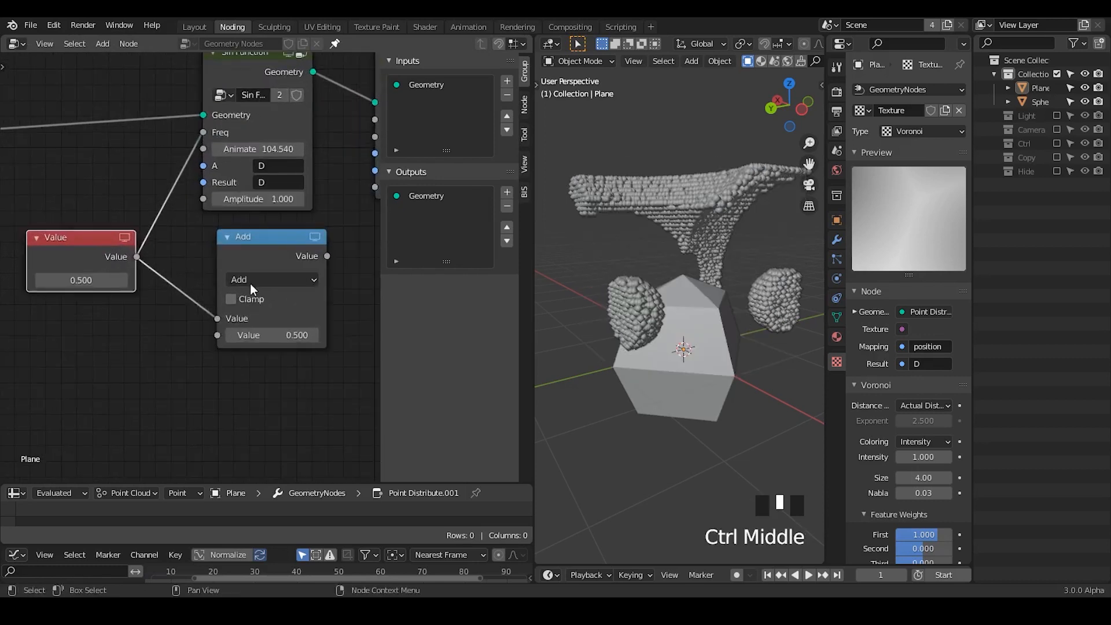
click(250, 283)
click(272, 358)
click(300, 335)
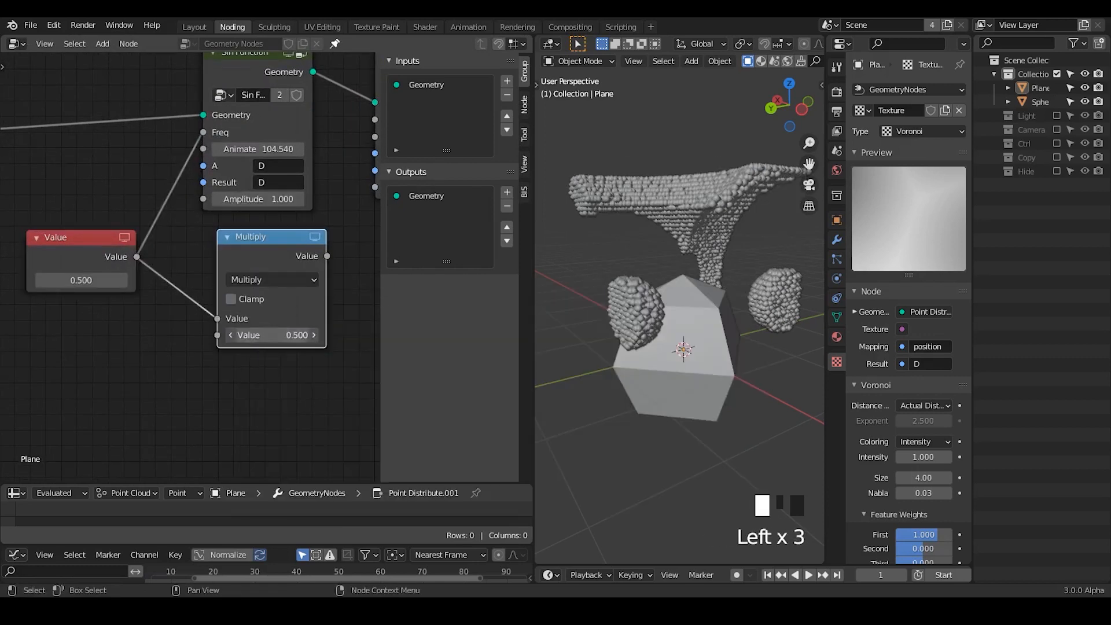
text(2)
key(Return)
- Link the Multiply node's output to the second Sin Function's Freq input
middle_drag(318, 295, 239, 339)
drag(250, 301, 296, 164)
drag(183, 291, 160, 268)
middle_drag(168, 308, 116, 351)
ctrl+middle_drag(161, 250, 164, 264)
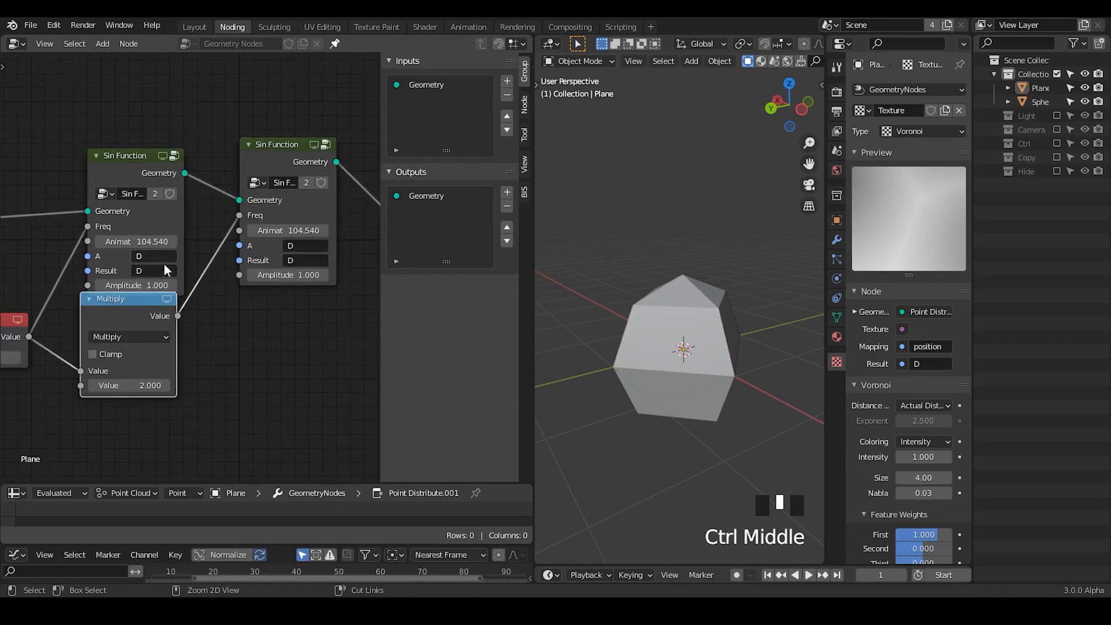
- Set the Result attribute to DS on the first Sin Function and to DD on the second
click(166, 269)
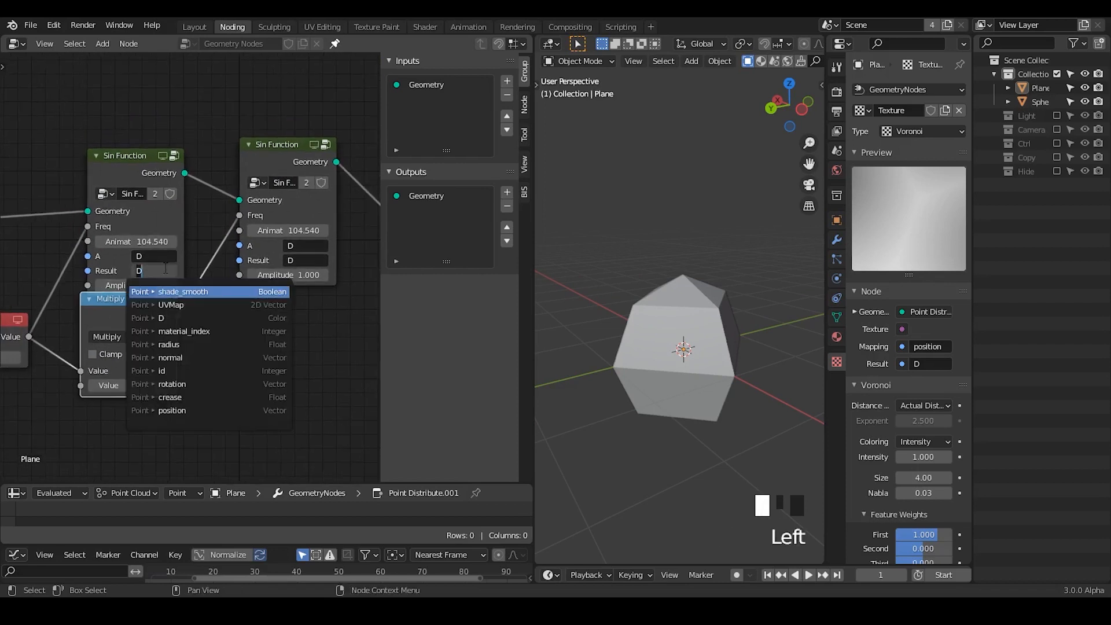
text(S)
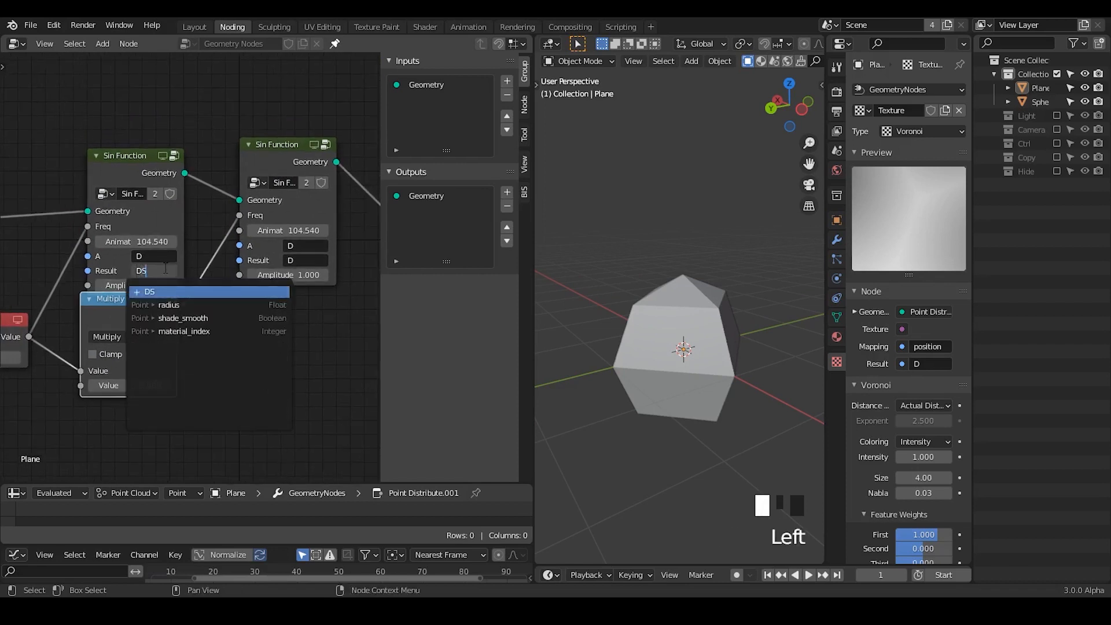
click(165, 268)
click(315, 250)
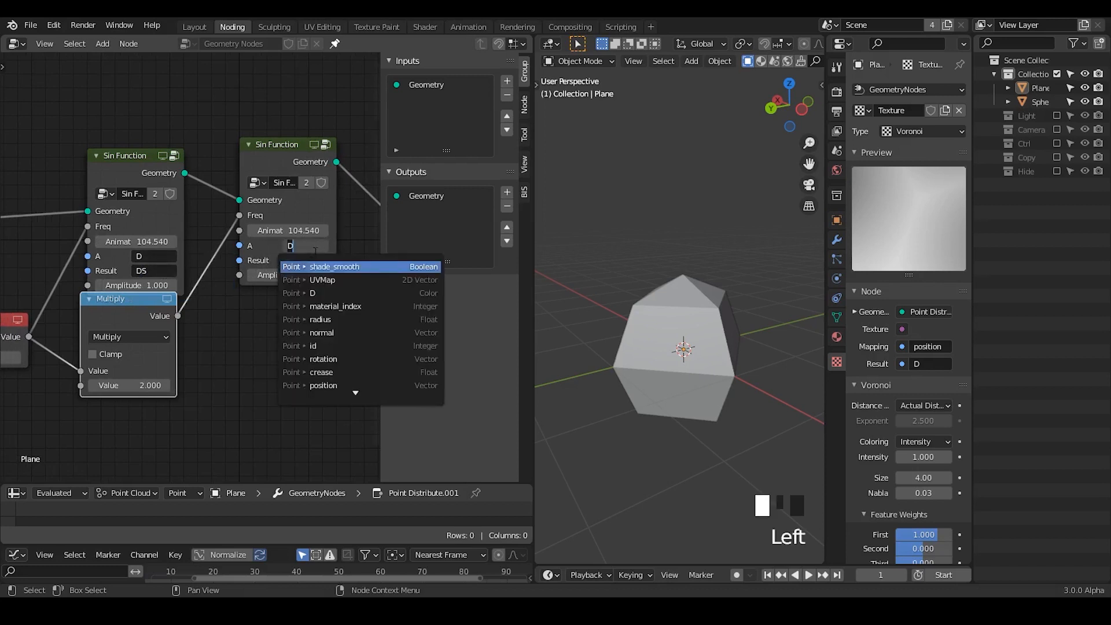
click(310, 260)
text(DD)
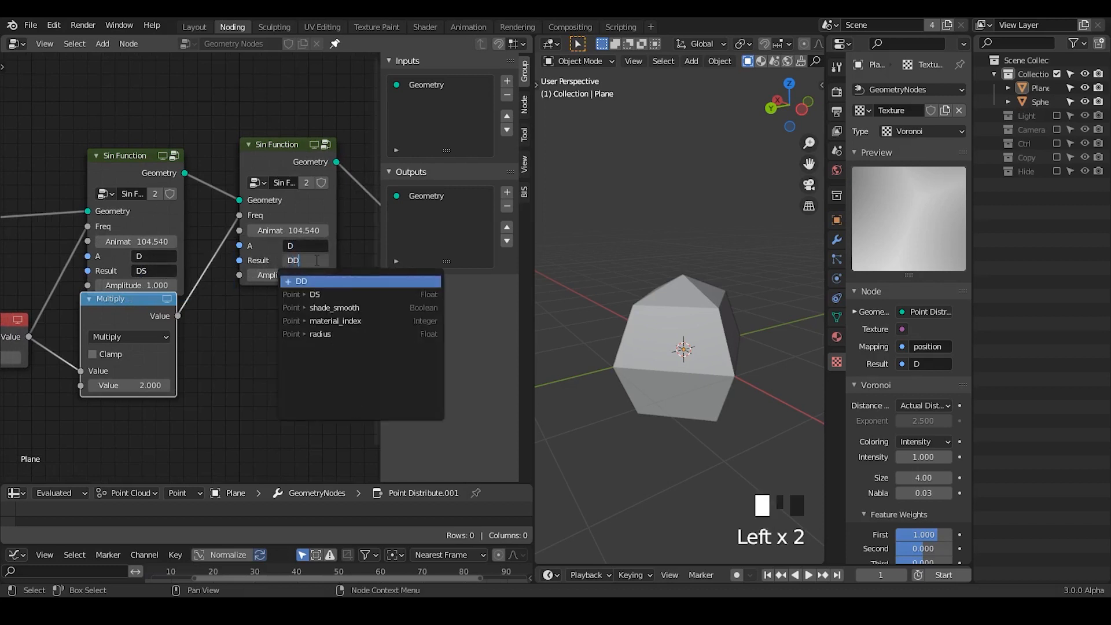
key(Return)
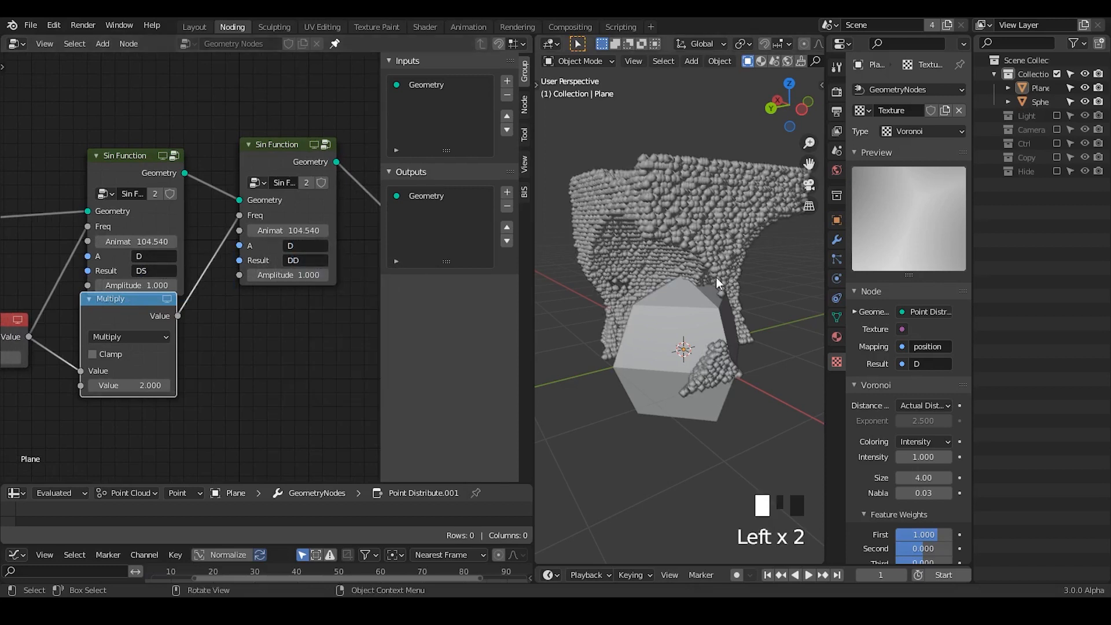
- Move the Greater Than node close to the second Sin Function and set its B value to 0
middle_drag(716, 276, 730, 303)
middle_drag(177, 284, 219, 271)
drag(179, 304, 184, 320)
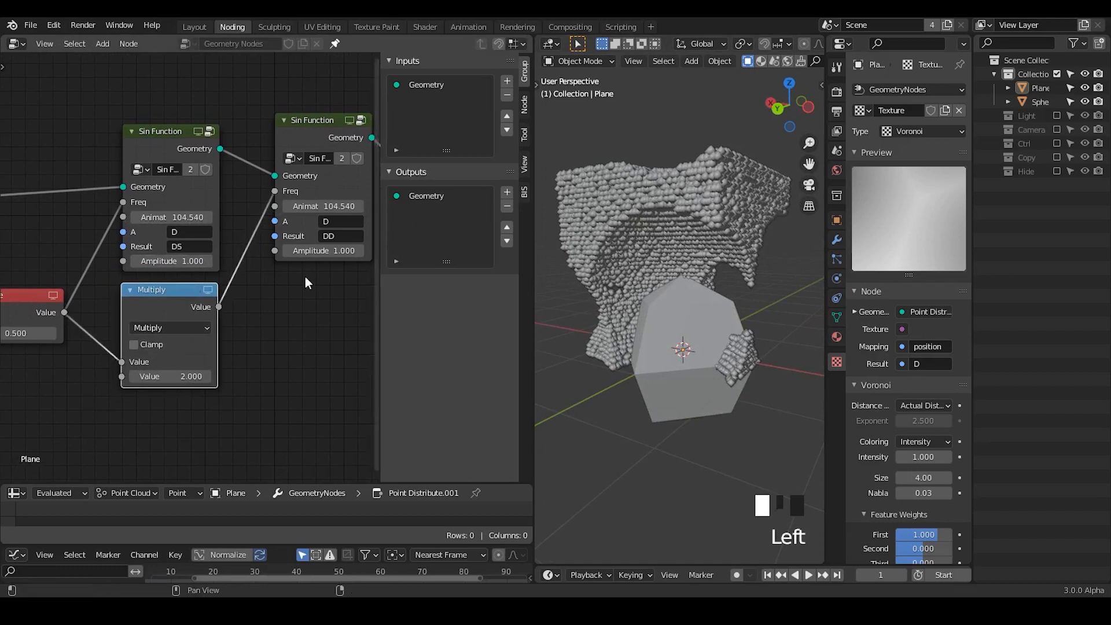
middle_drag(152, 308, 1, 314)
ctrl+middle_drag(179, 293, 177, 304)
drag(296, 137, 261, 144)
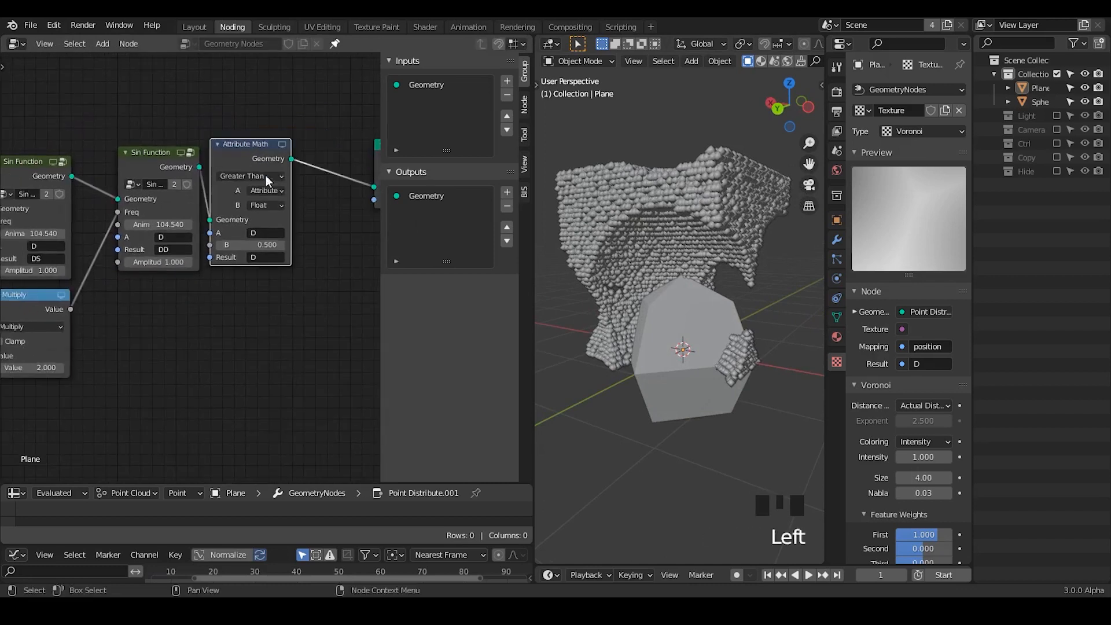
click(259, 244)
text(0)
key(Return)
- Duplicate the Greater Than node, insert the copy before Point Separate, and space out the two nodes
click(237, 138)
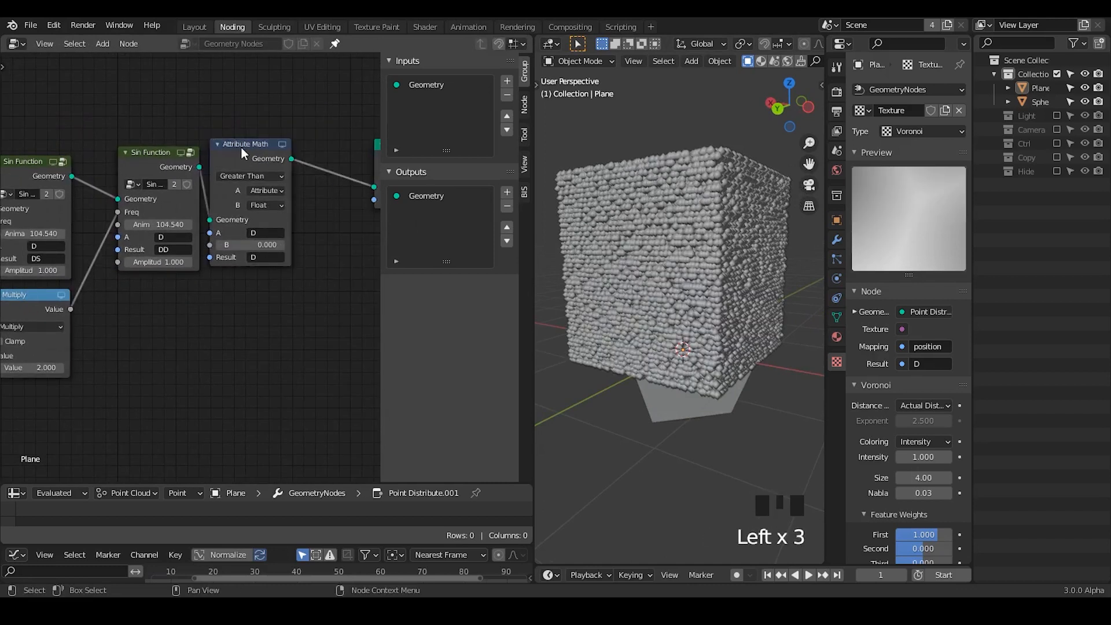
key(shift+d)
click(277, 146)
click(286, 243)
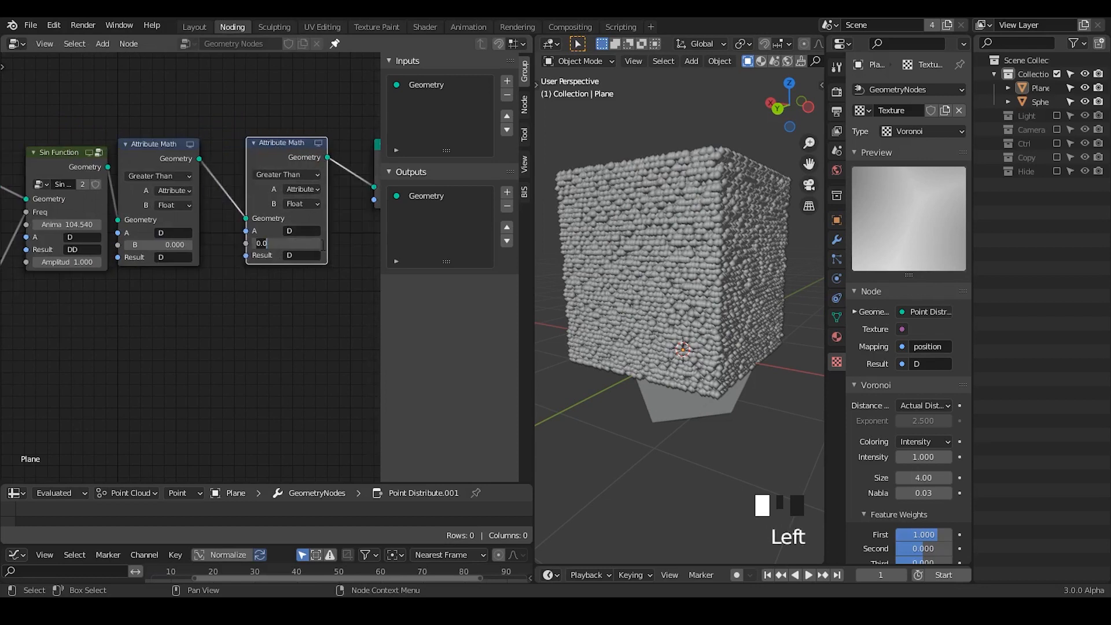
drag(172, 266, 198, 261)
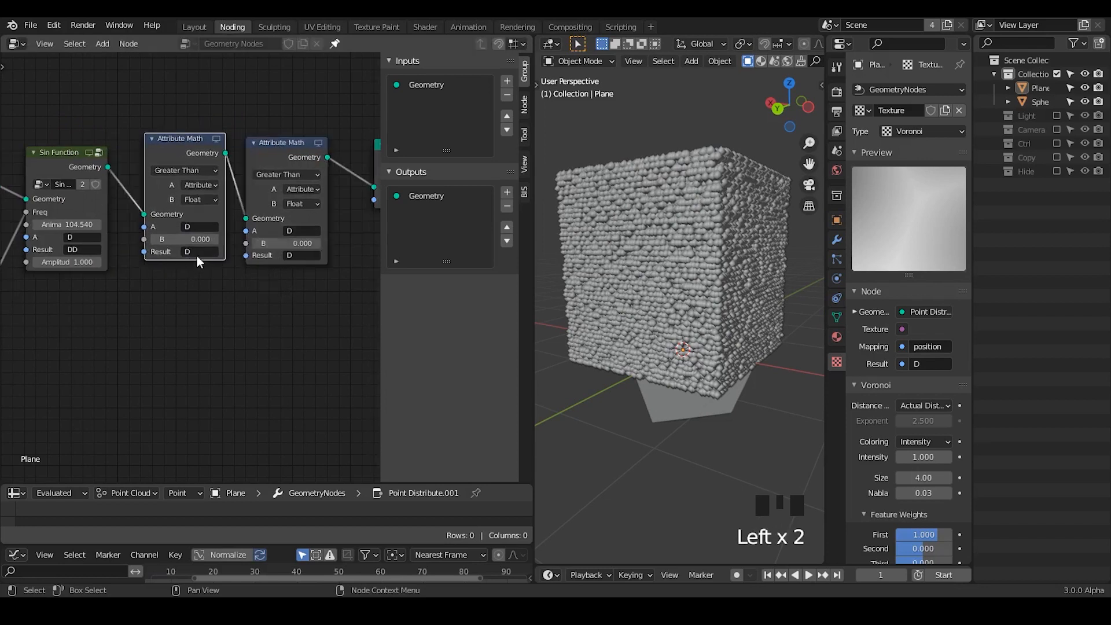
- Set the first Greater Than node's A and Result attributes to DS
click(197, 253)
click(197, 228)
click(197, 227)
text(DS)
key(Return)
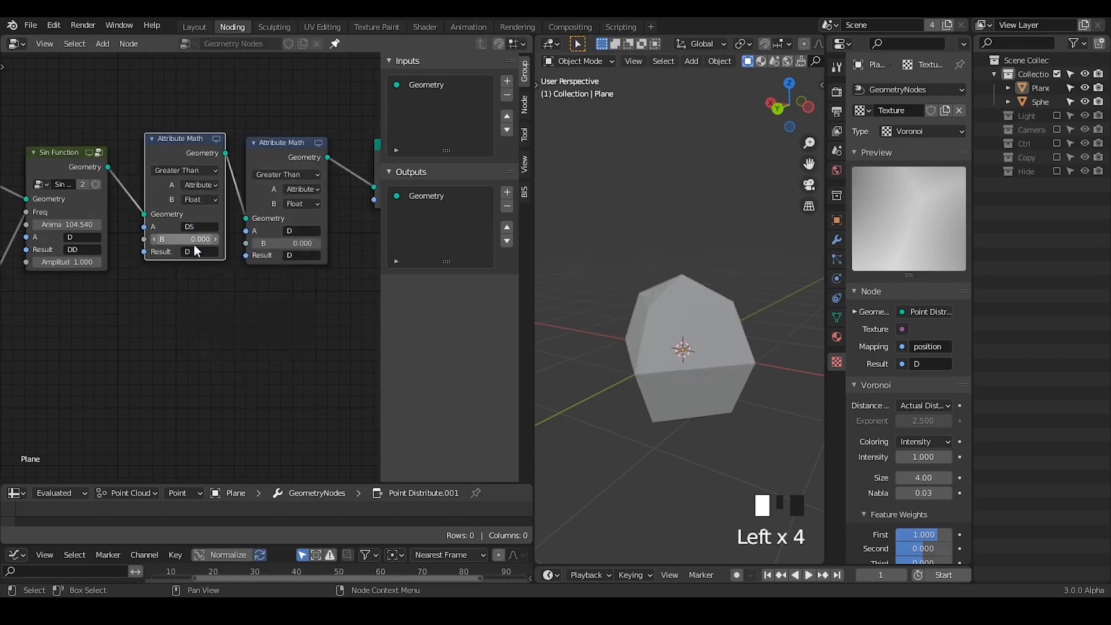
click(197, 250)
text(DS)
click(204, 271)
- Set the second Greater Than node's A and Result attributes to DD
click(301, 230)
text(DD)
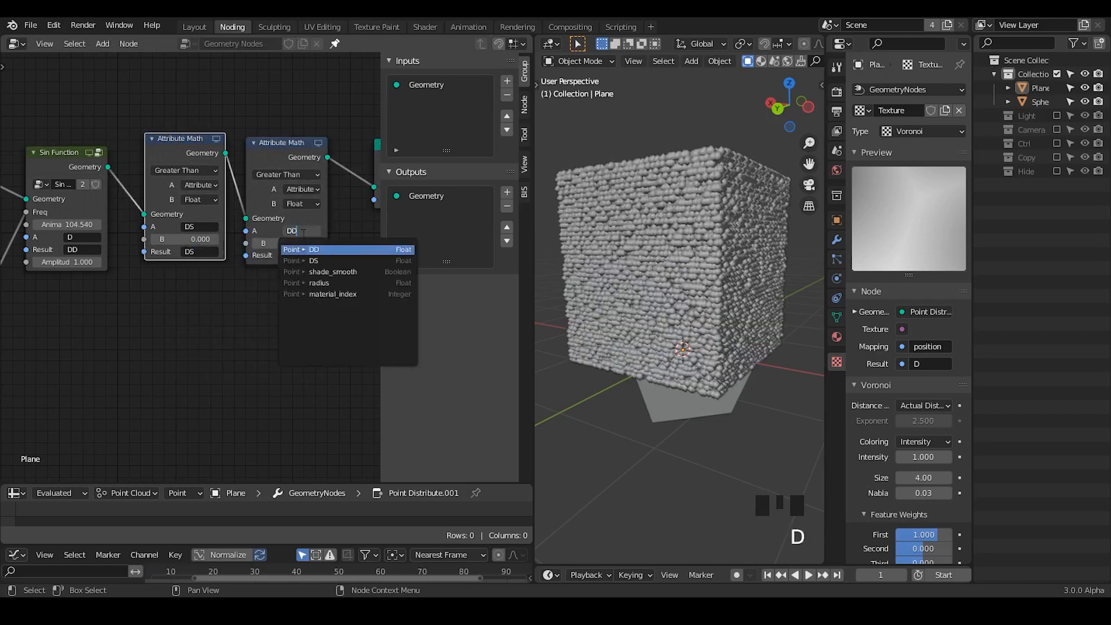
click(295, 255)
text(DD)
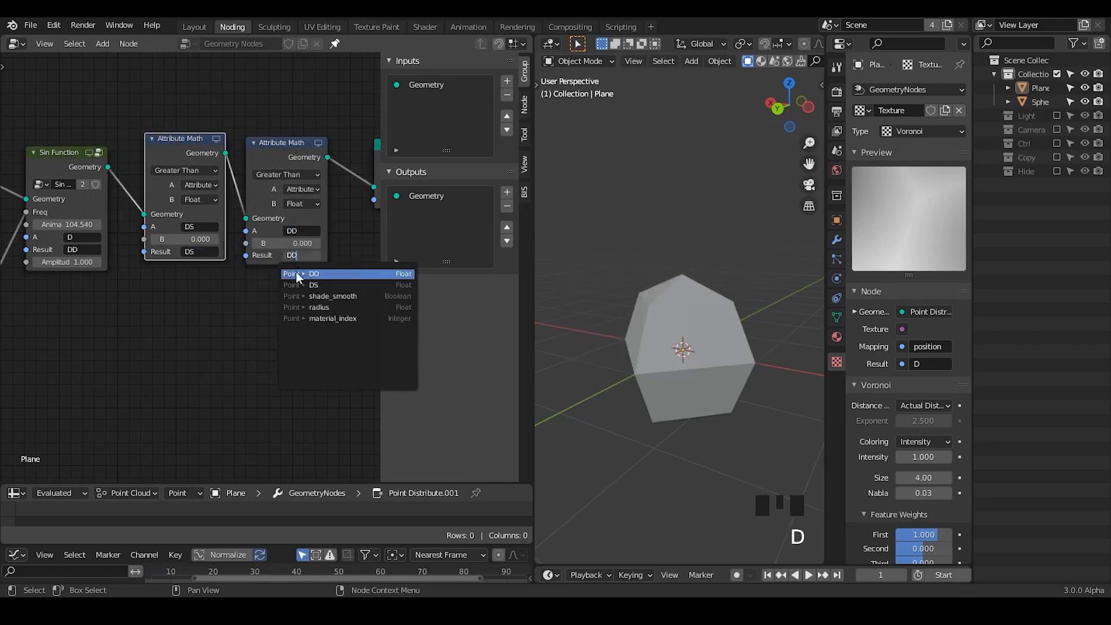
click(297, 274)
middle_drag(306, 296, 162, 280)
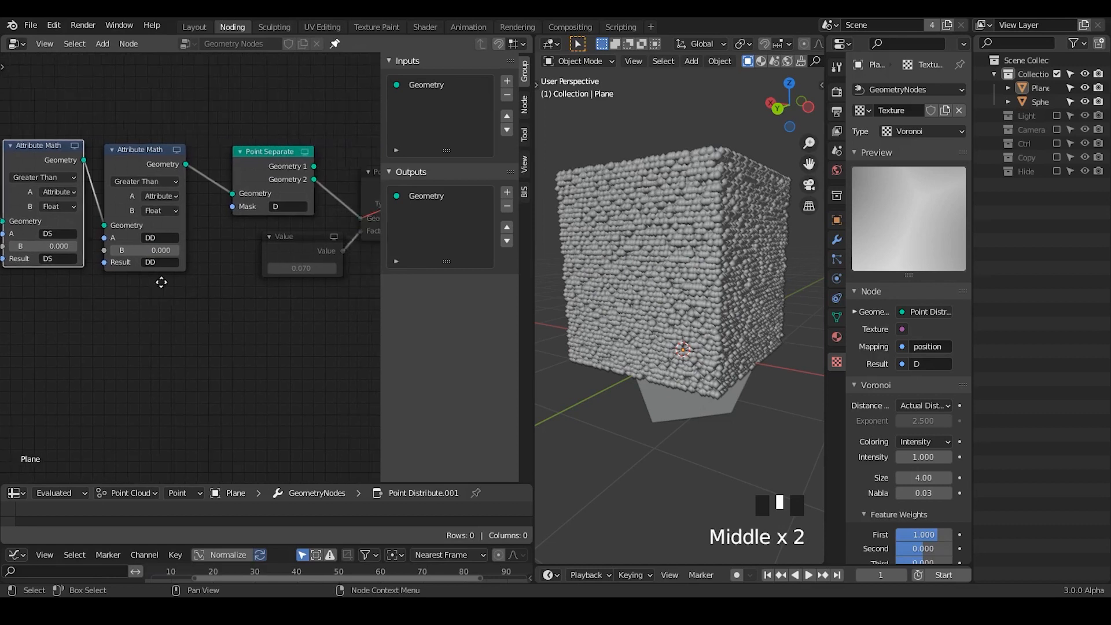
- Set the Point Separate node's Mask attribute to DS
middle_drag(254, 274, 214, 250)
middle_drag(665, 214, 682, 190)
click(301, 192)
text(DS)
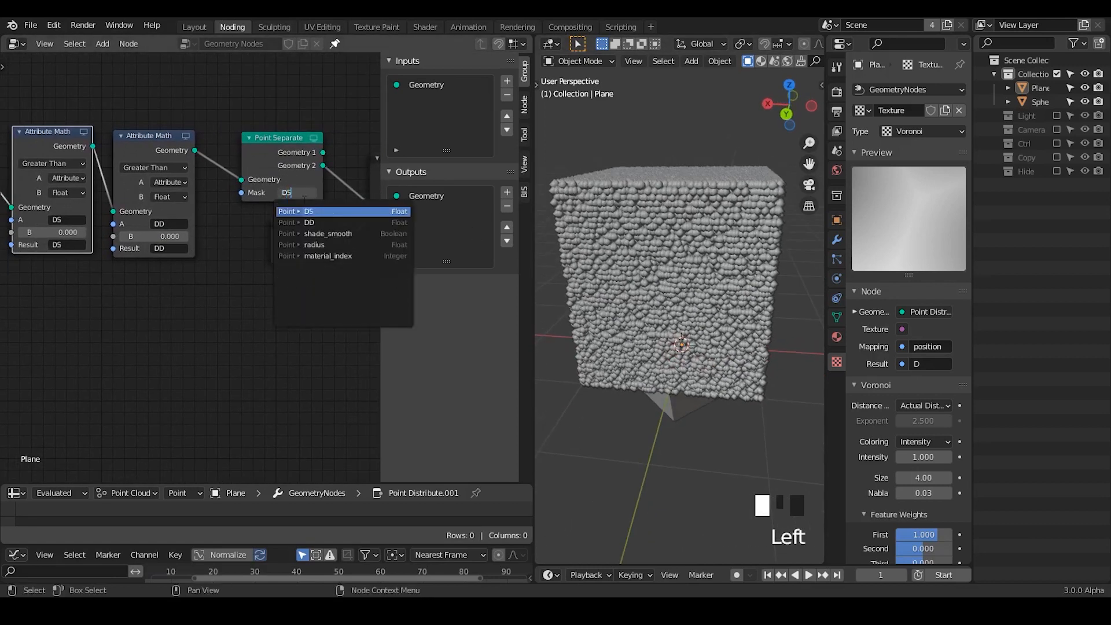
click(307, 211)
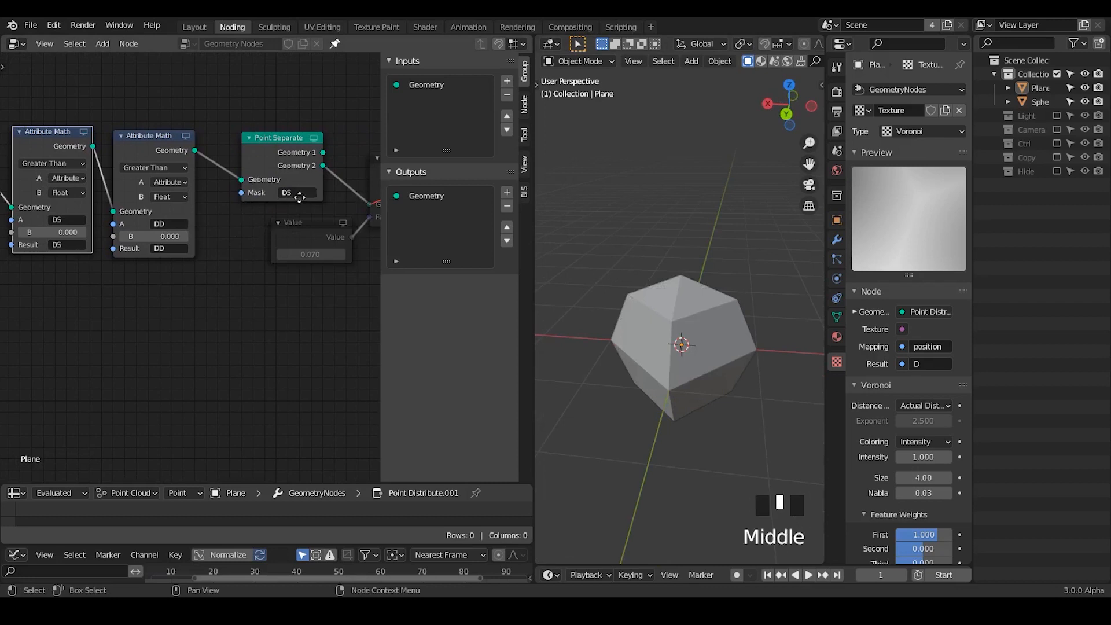
- Set the Value node that drives both Sin Function frequencies to 20
middle_drag(297, 198, 283, 180)
scroll(105, 219, up, 1)
scroll(107, 217, down, 1)
middle_drag(114, 210, 280, 184)
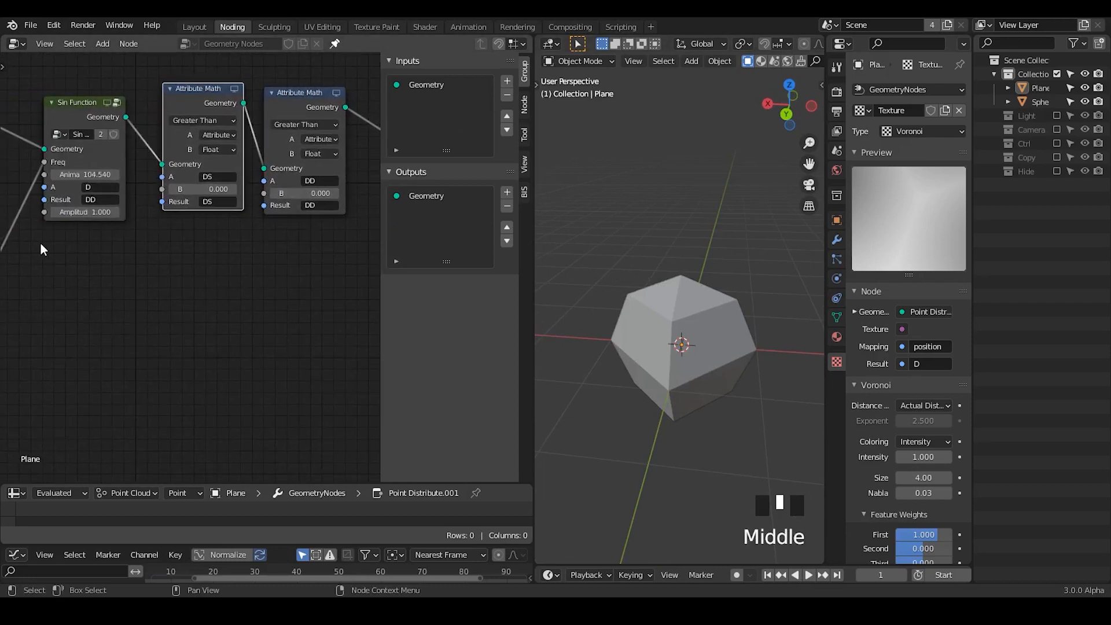
middle_drag(40, 249, 206, 232)
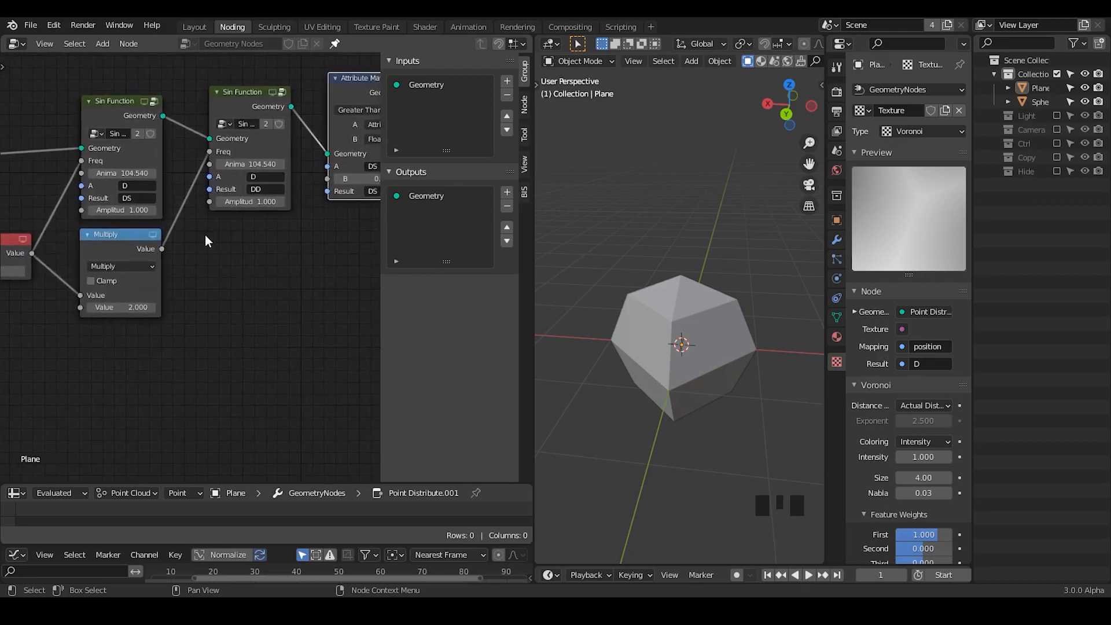
middle_drag(207, 237, 299, 214)
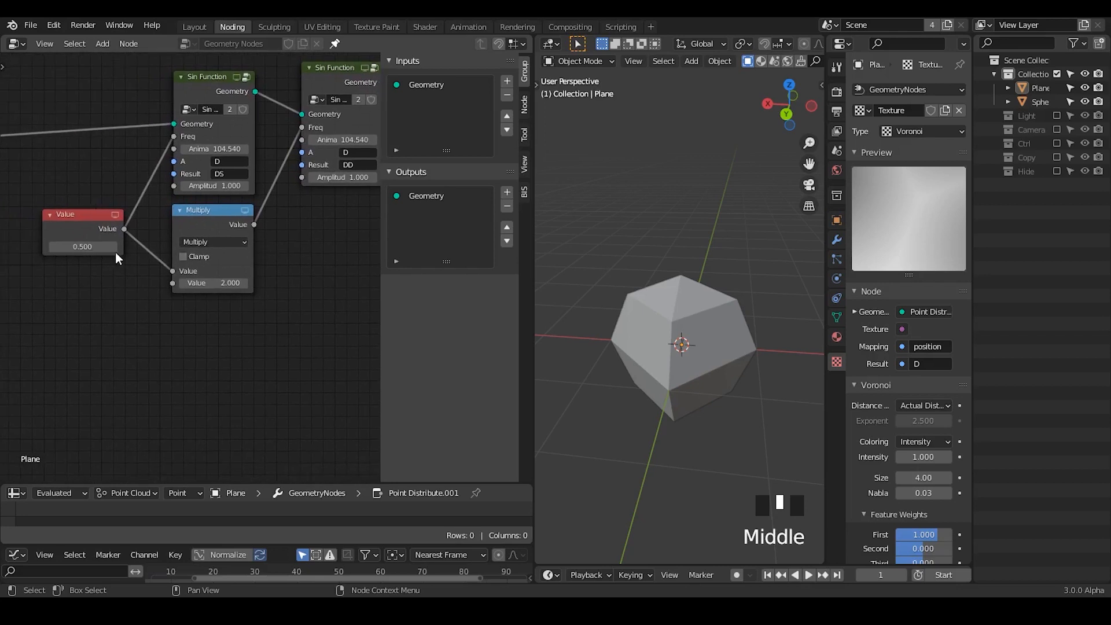
drag(82, 247, 93, 247)
click(85, 247)
text(2)
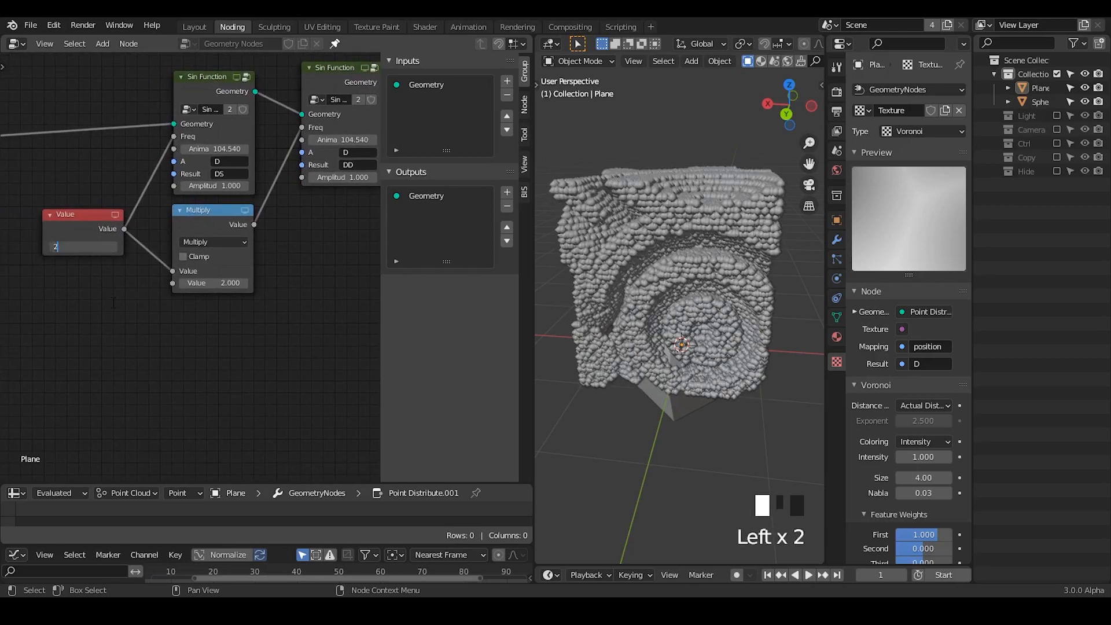
text(0)
key(Return)
- Hide the node editor's sidebar and open the node search below the muted Point Instance node
scroll(274, 382, down, 1)
middle_drag(274, 381, 148, 364)
middle_drag(331, 264, 172, 291)
middle_drag(349, 236, 133, 284)
middle_drag(299, 178, 200, 181)
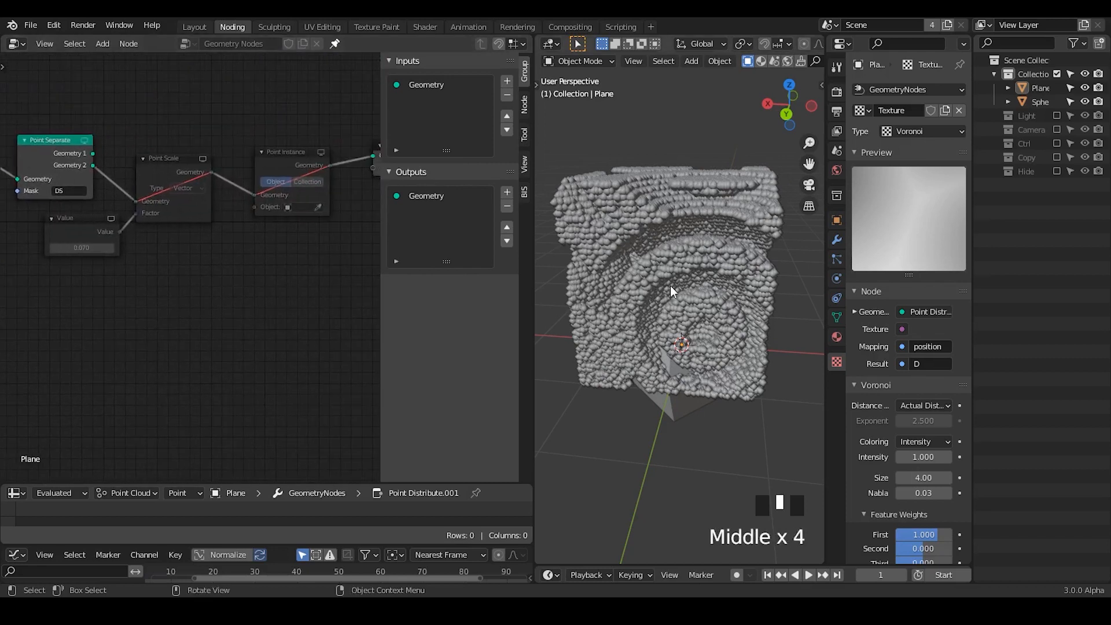
middle_drag(670, 286, 693, 269)
middle_drag(767, 54, 766, 55)
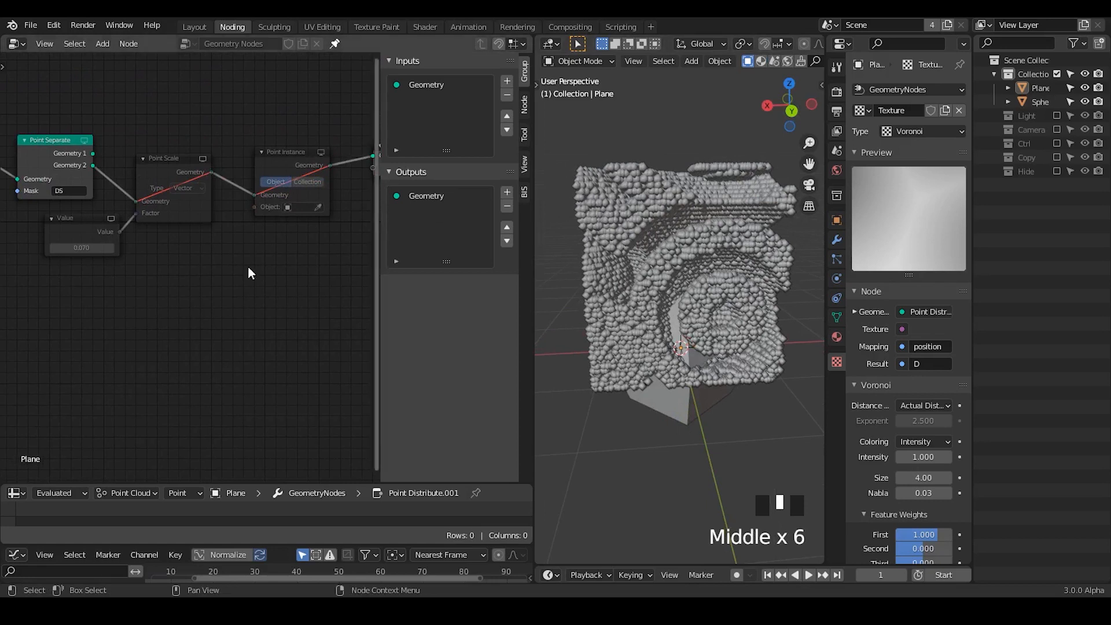
key(n)
ctrl+middle_drag(317, 307, 322, 266)
key(ctrl+a)
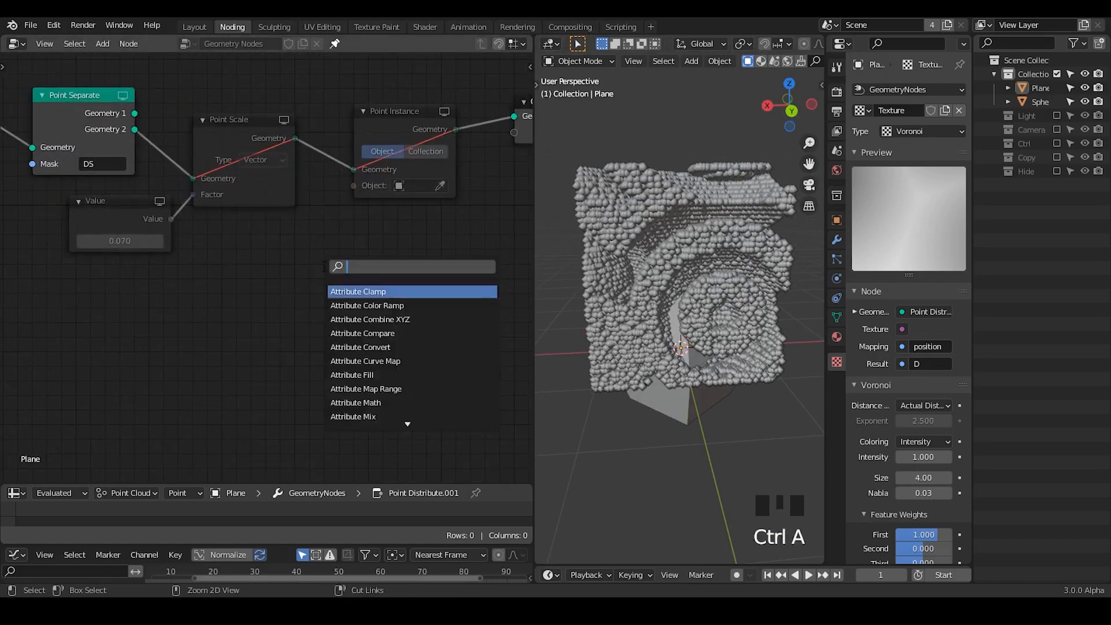
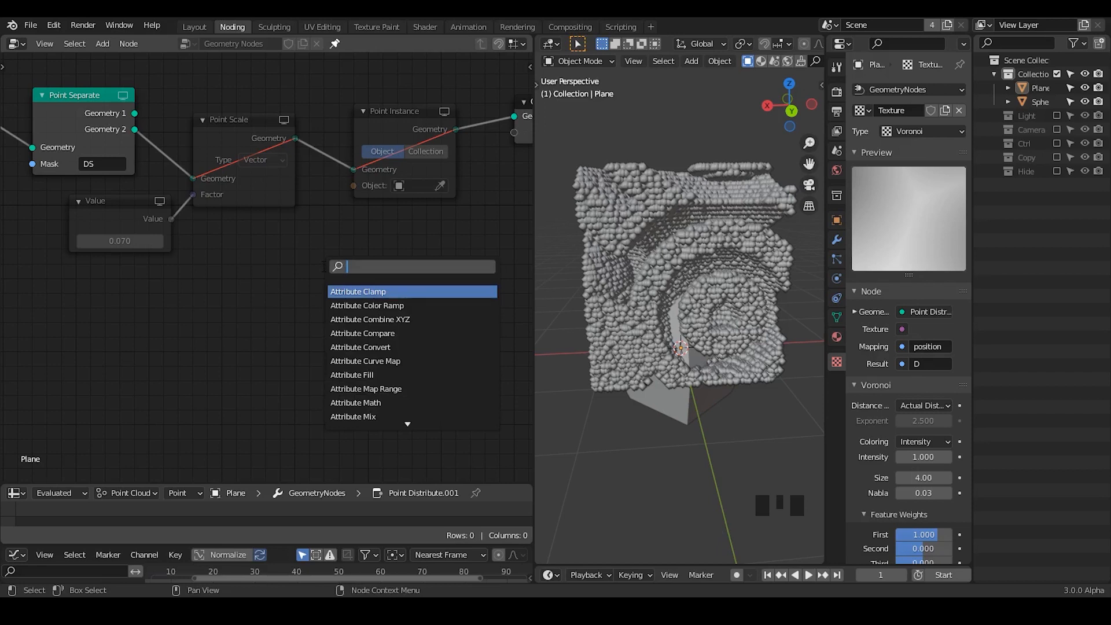
- Expand the plane's Vertex Colors settings and add a Material Assign node below the muted Point Instance node
click(836, 317)
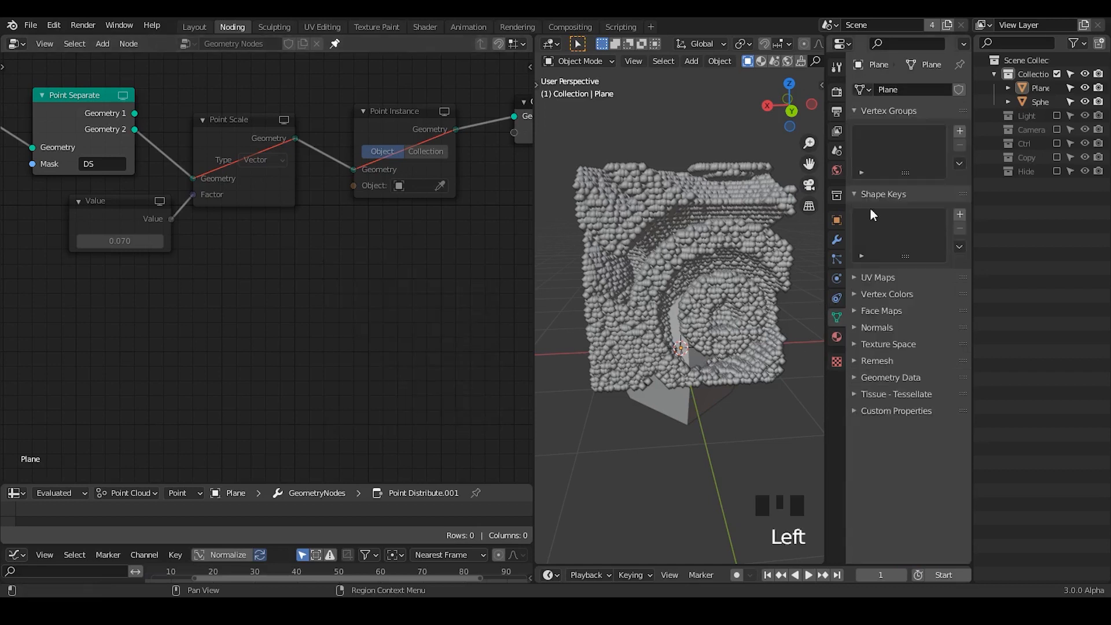
click(896, 292)
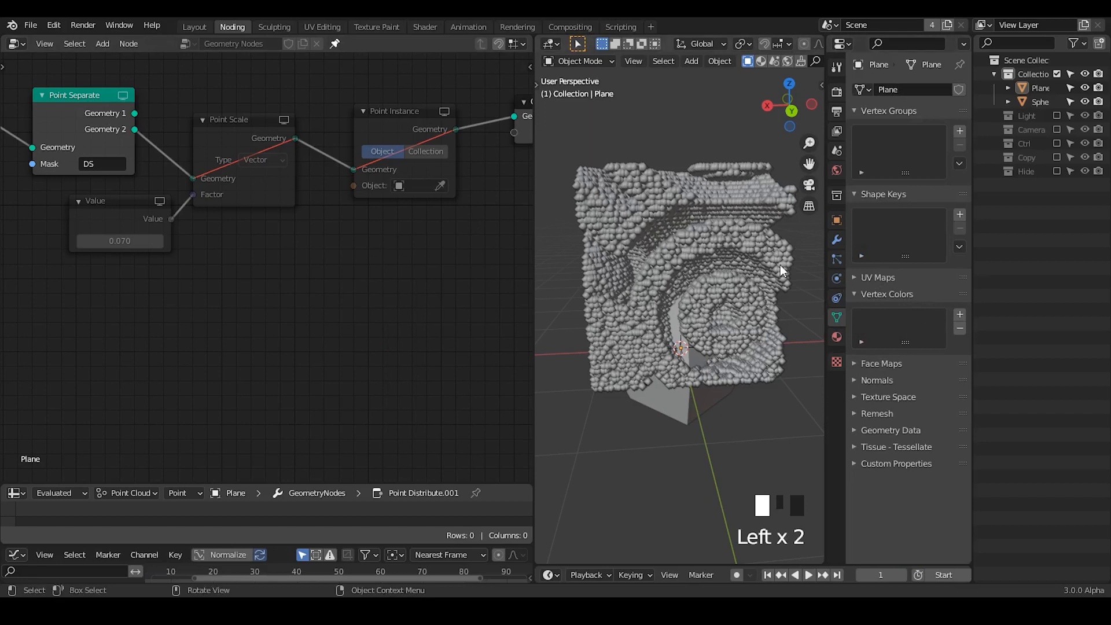
click(339, 258)
key(ctrl+a)
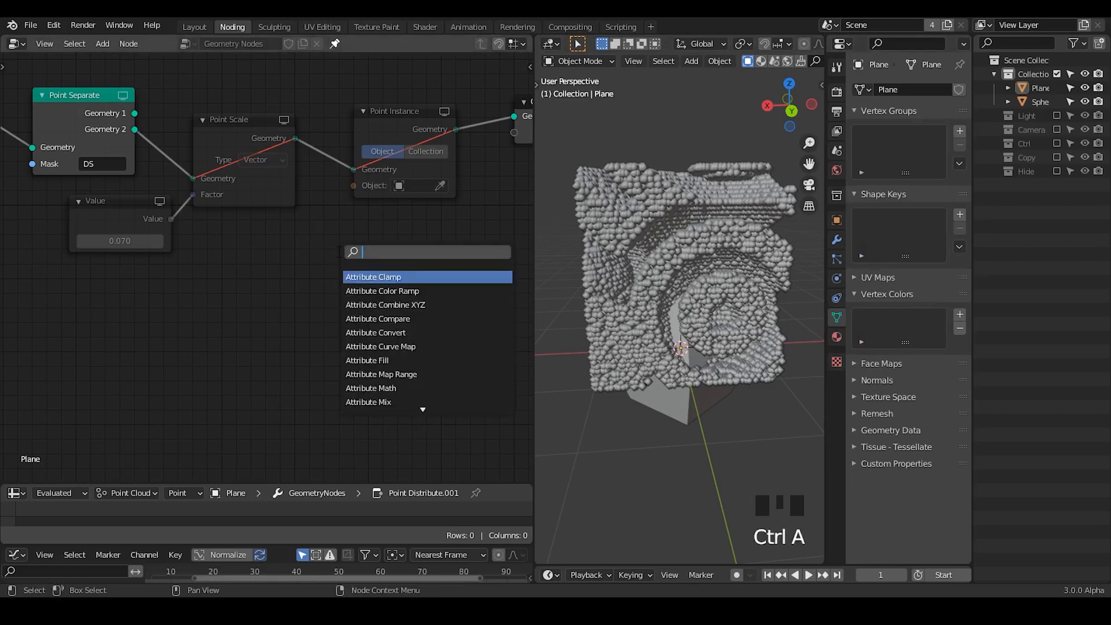
text(assign)
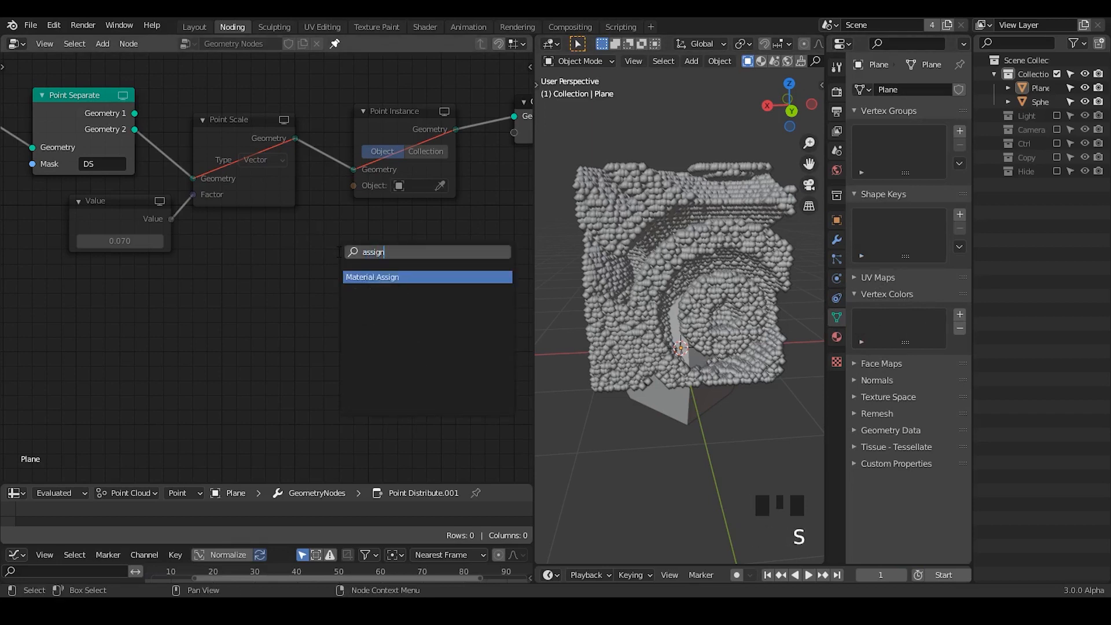
key(Return)
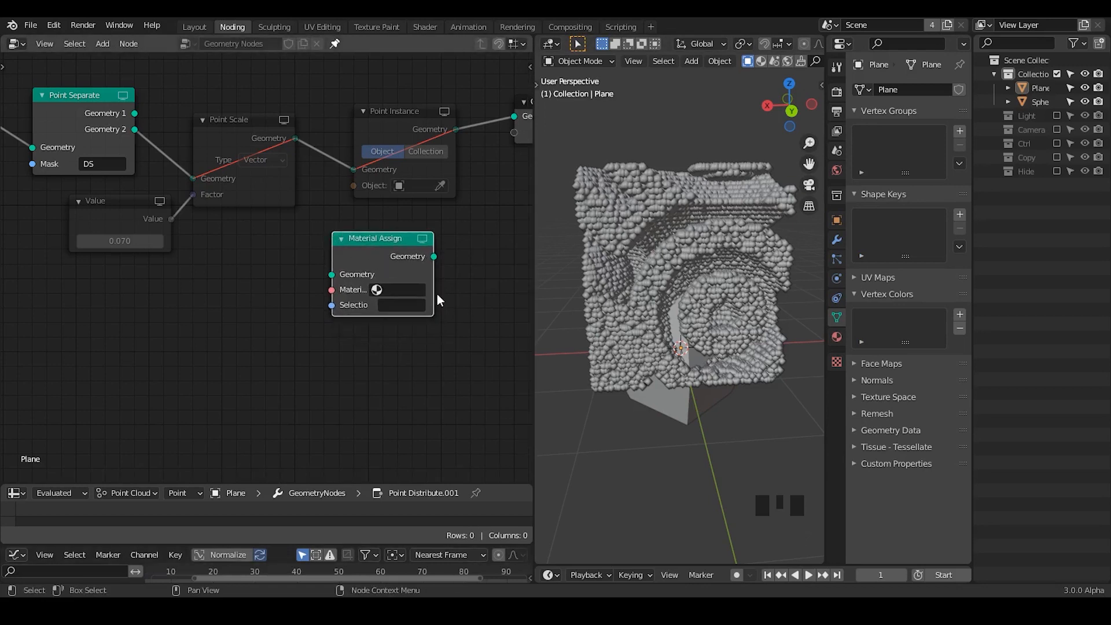
- Annotate two parallel horizontal lines with a vertical double-headed arrow beside them in the empty area below the Sin Function nodes
middle_drag(129, 335, 373, 325)
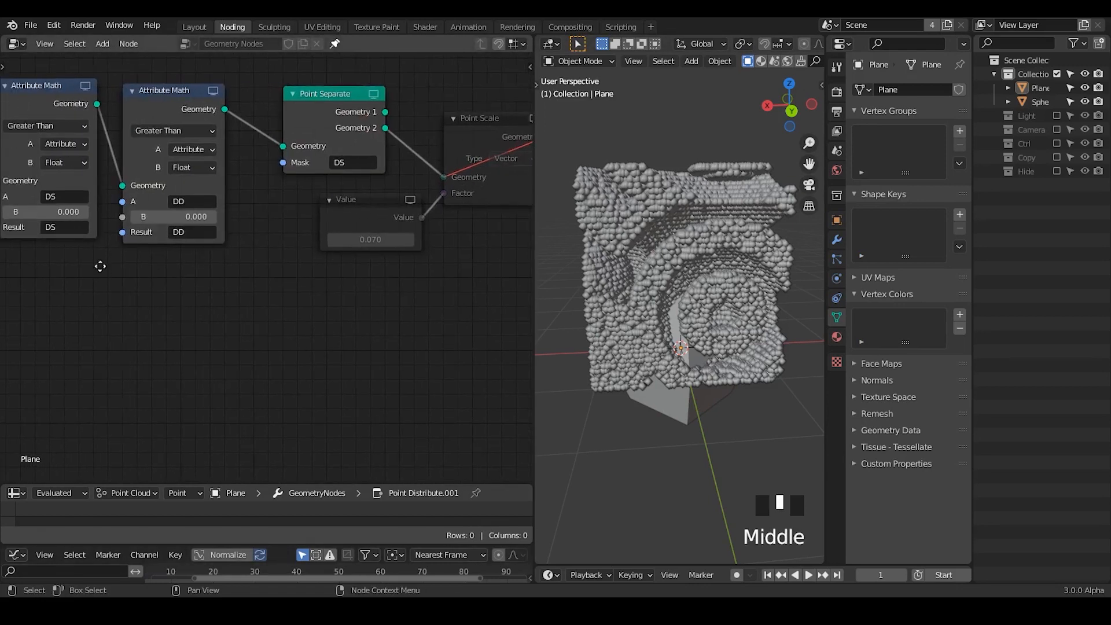
middle_drag(100, 266, 401, 255)
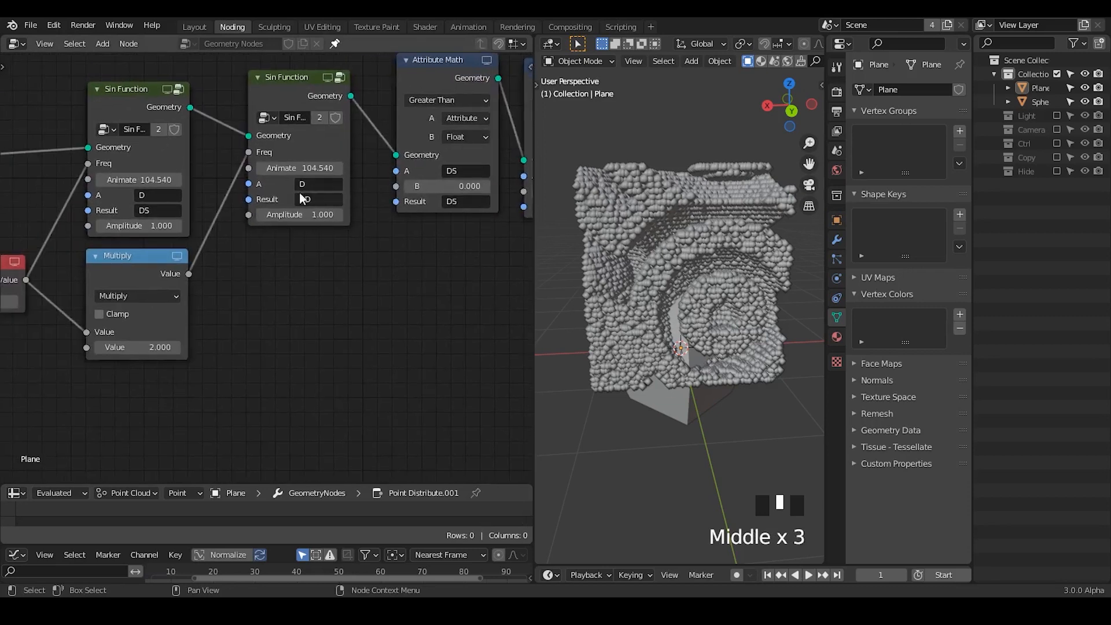
middle_drag(215, 242, 284, 228)
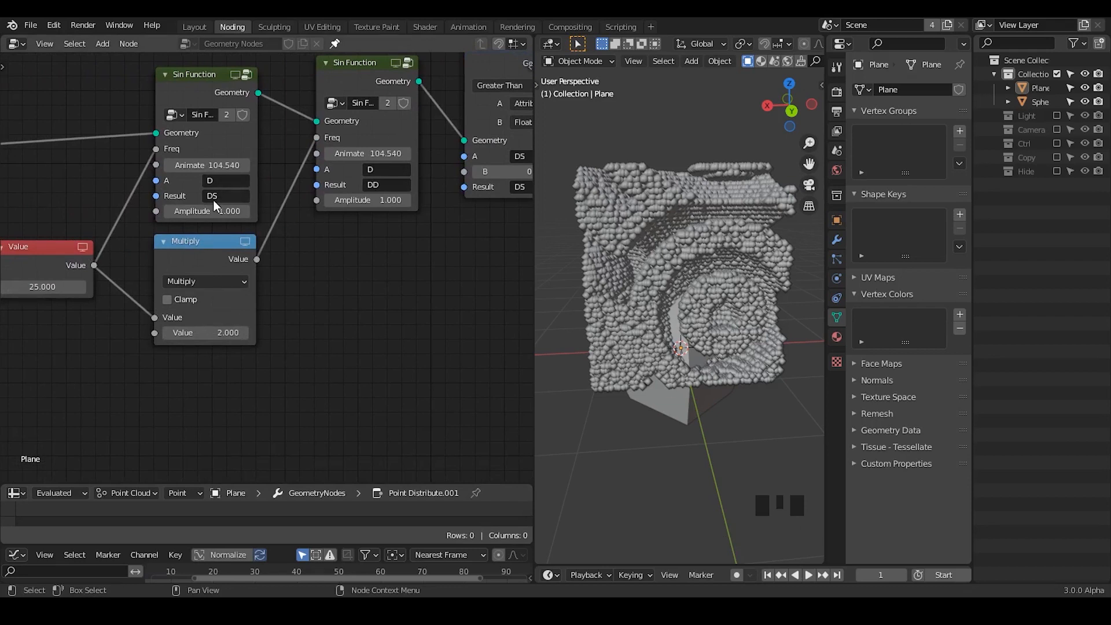
middle_drag(347, 334, 222, 245)
key(d)
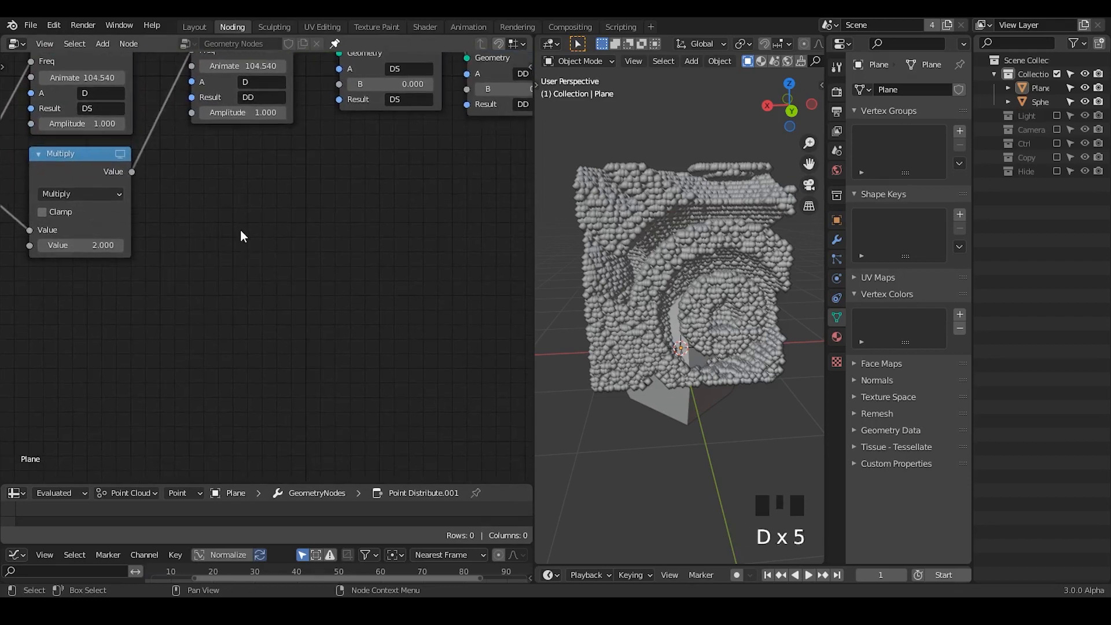
drag(229, 241, 378, 239)
drag(214, 360, 385, 365)
drag(186, 267, 184, 338)
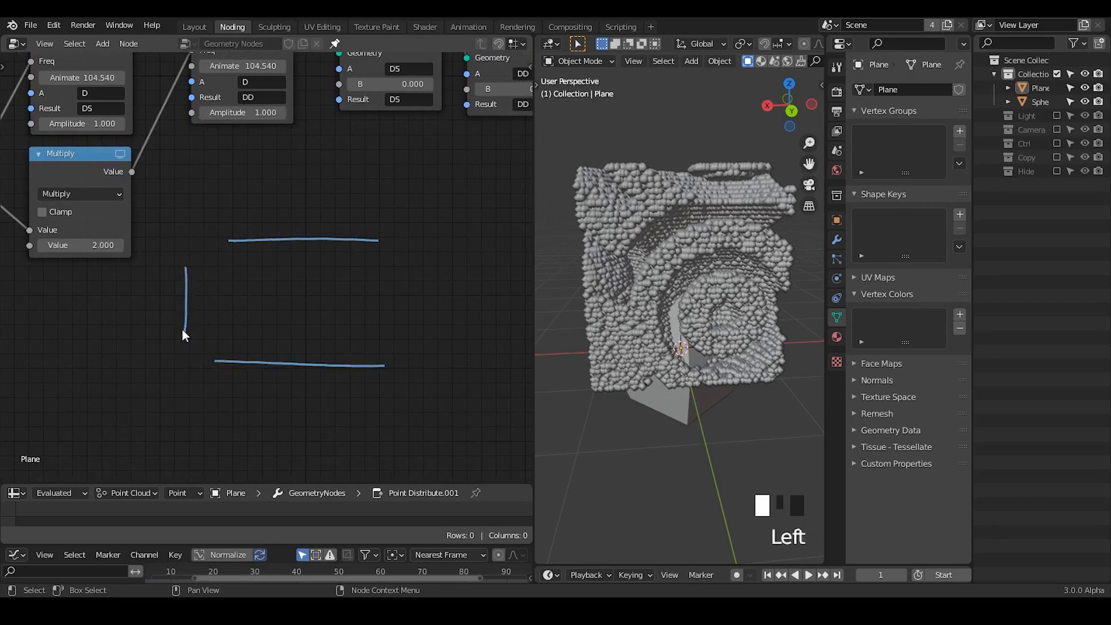
mouse_move(163, 287)
mouse_down()
mouse_move(178, 269)
mouse_move(209, 282)
mouse_up()
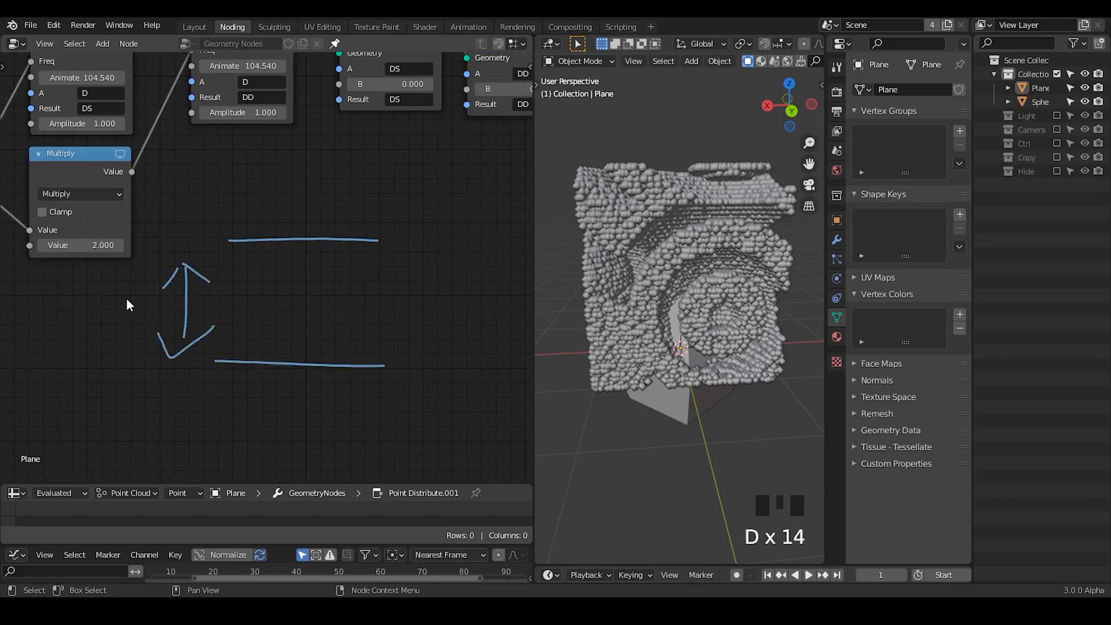
- Label the arrow annotation DS, and mark a band's thickness in the viewport and a dashed line between the two drawn lines
drag(120, 312, 121, 331)
mouse_move(137, 293)
mouse_down()
mouse_move(121, 332)
mouse_move(133, 340)
mouse_up()
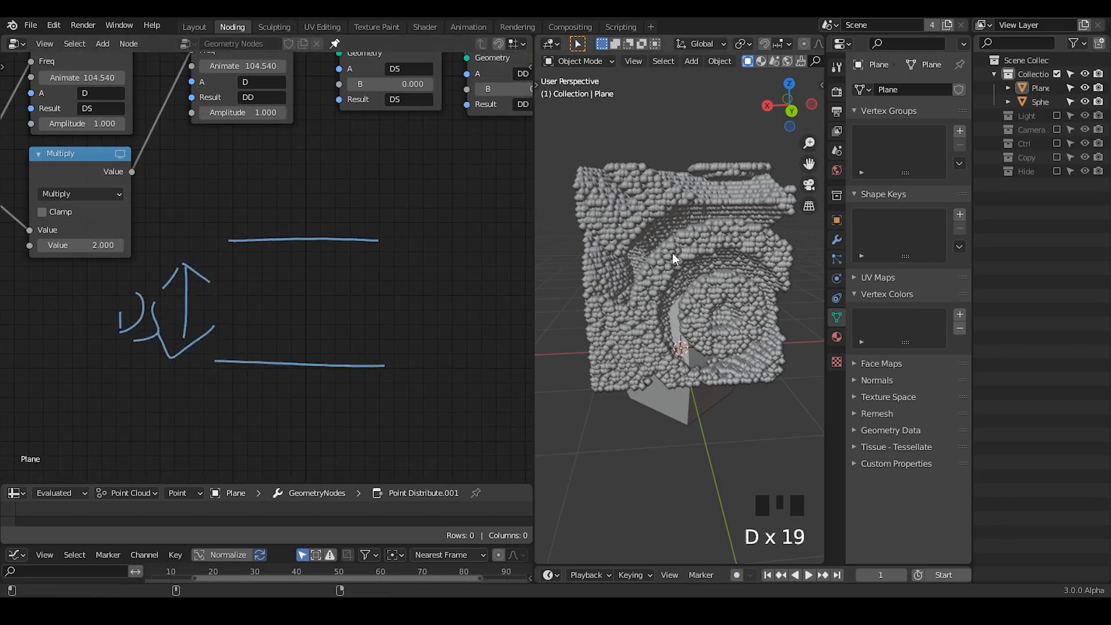
drag(671, 234, 678, 254)
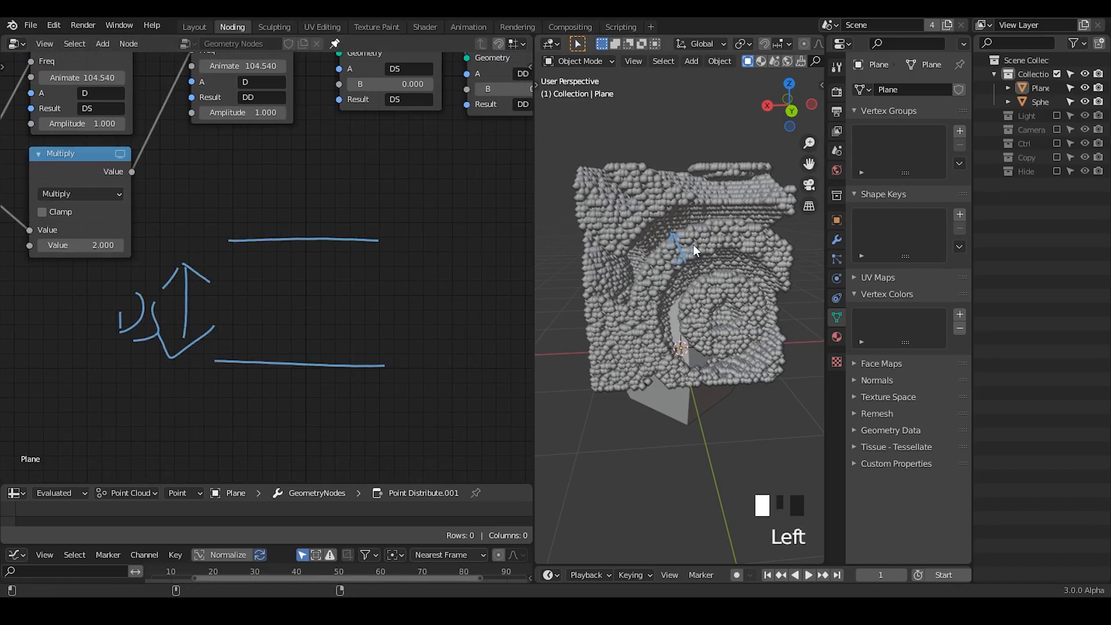
drag(247, 303, 417, 302)
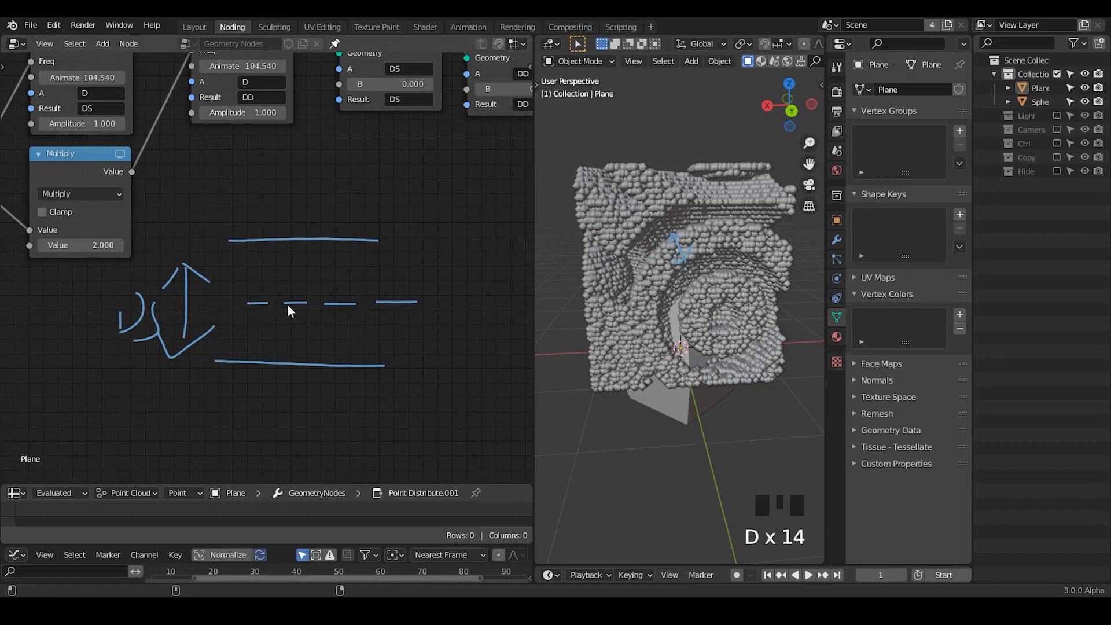
- Unmute the Point Scale, Point Instance and Value nodes that follow the Point Separate node
middle_drag(420, 259, 109, 355)
middle_drag(339, 263, 124, 338)
mouse_move(177, 163)
mouse_down()
mouse_move(147, 168)
mouse_move(164, 160)
mouse_up()
middle_drag(371, 201, 287, 194)
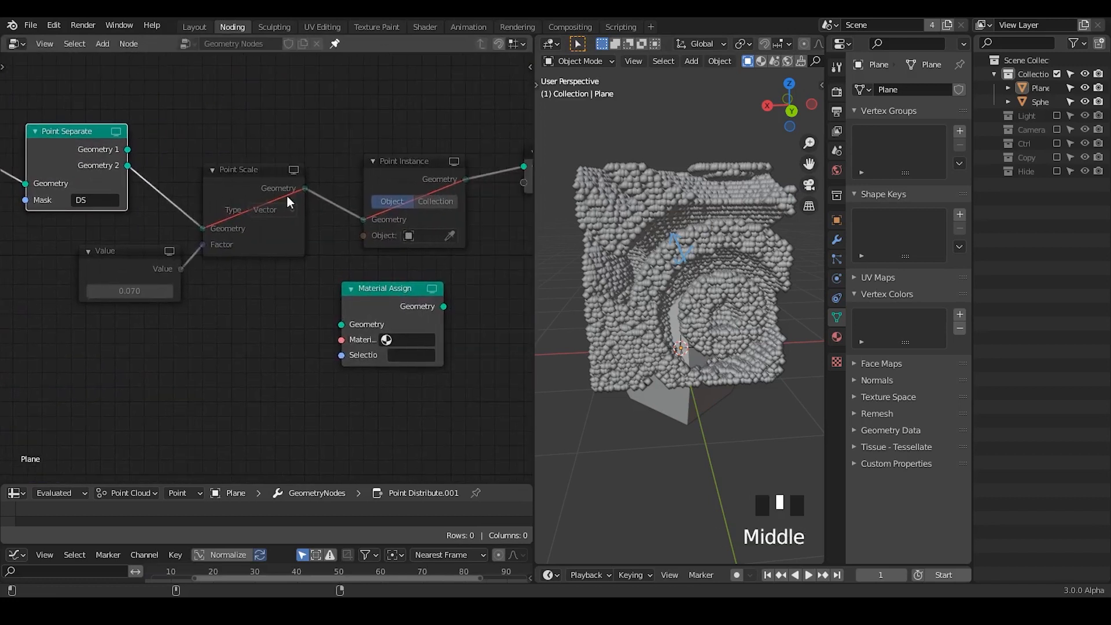
drag(432, 104, 152, 262)
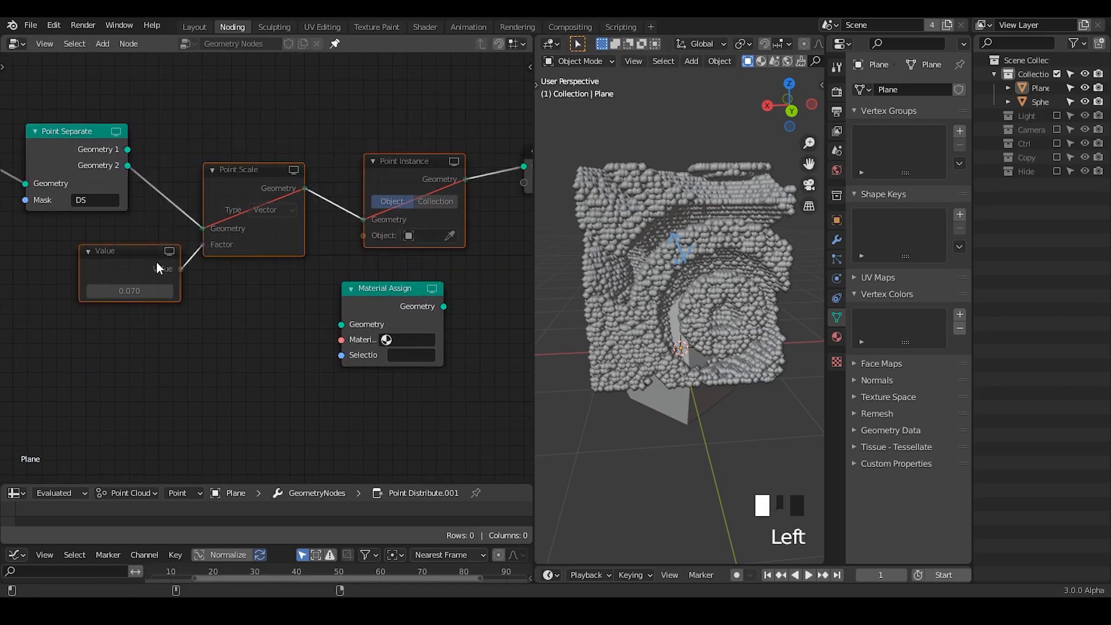
key(m)
click(164, 189)
scroll(88, 149, up, 1)
- Duplicate the Point Separate node onto the link from its Geometry 2 output to Point Scale and set the copy's Mask to DD
middle_drag(88, 149, 113, 127)
click(106, 127)
key(shift+d)
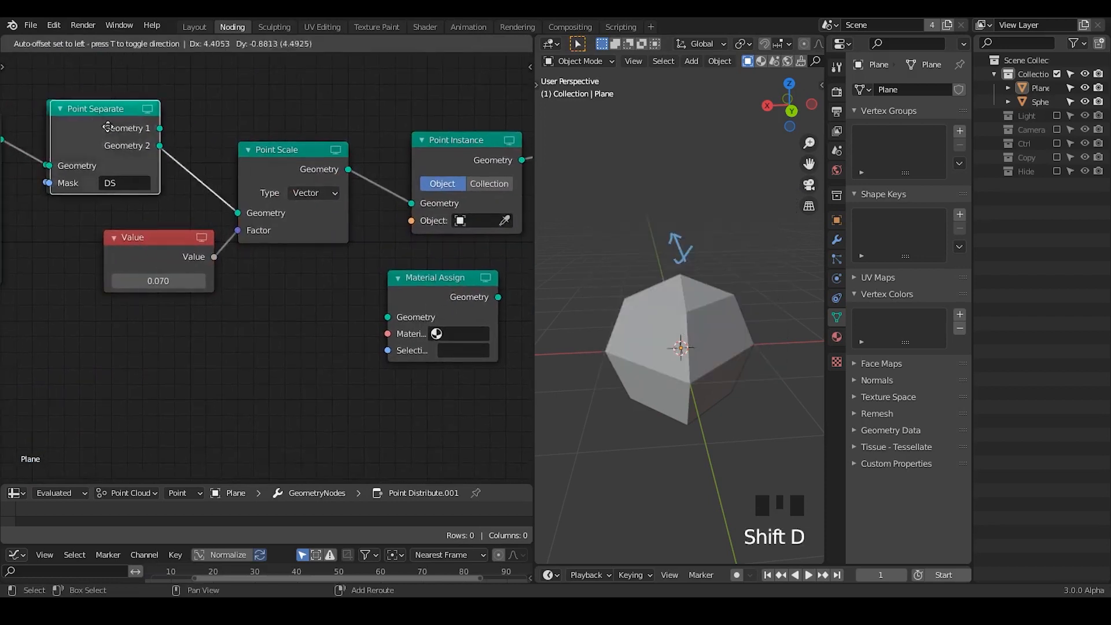
click(121, 136)
middle_drag(70, 225, 158, 223)
click(218, 189)
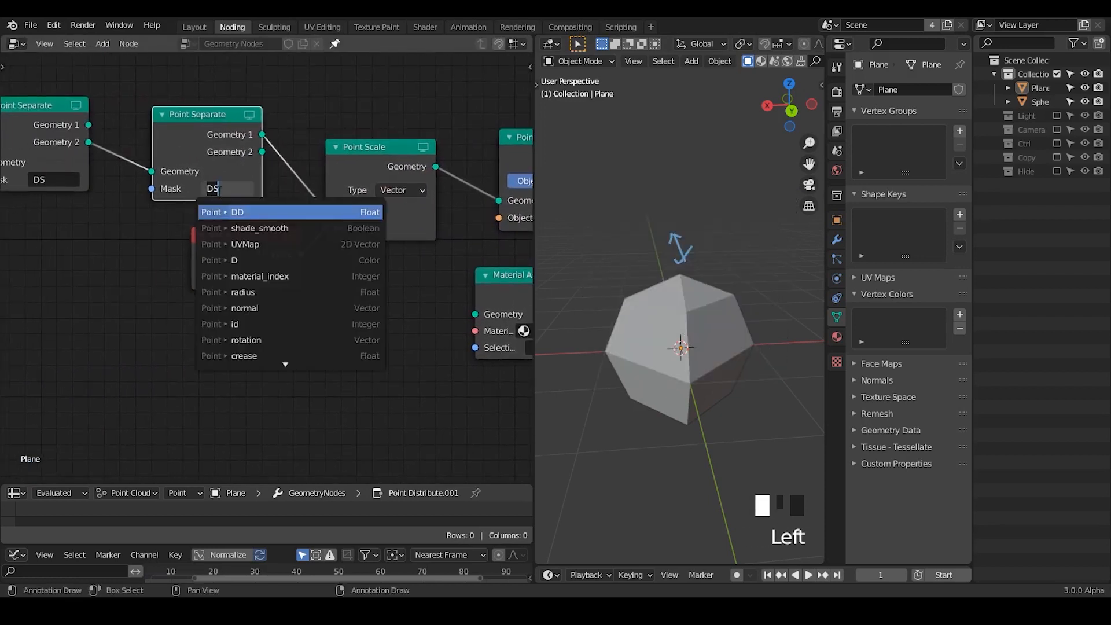
text(DD)
click(223, 212)
- Move the Point Scale and Point Instance nodes upward and set the Point Instance's object to the Sphere
middle_drag(329, 260, 212, 297)
drag(239, 176, 248, 127)
drag(404, 181, 401, 117)
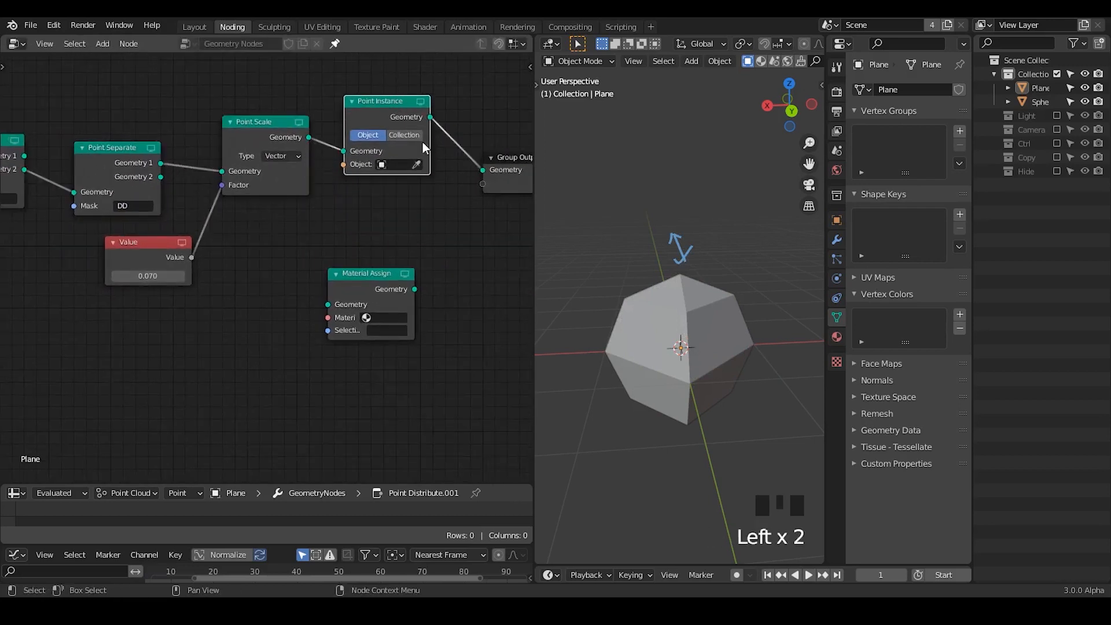
click(415, 164)
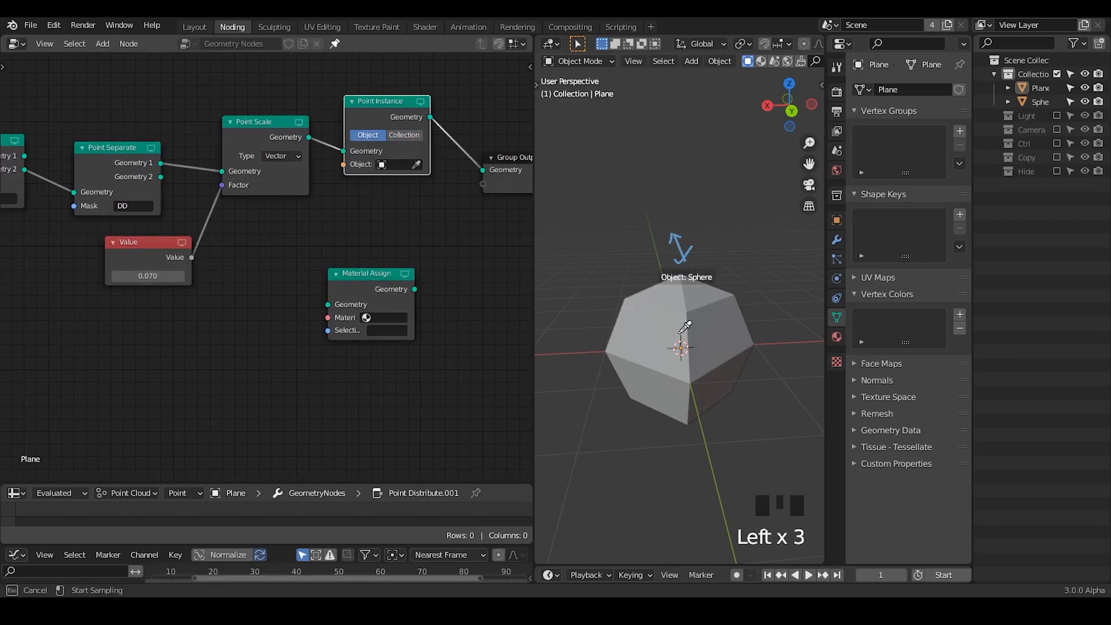
click(684, 327)
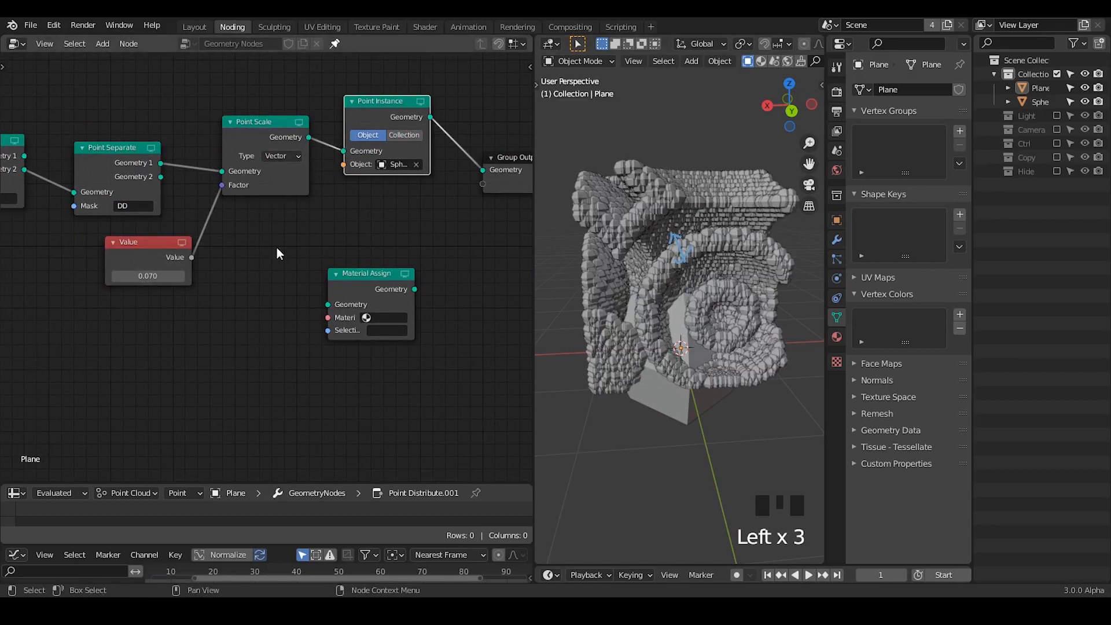
- Duplicate the Point Scale and Point Instance nodes and feed the copy from the DD Point Separate's Geometry 2 and the Value node
drag(159, 177, 269, 216)
drag(400, 63, 241, 210)
key(shift+d)
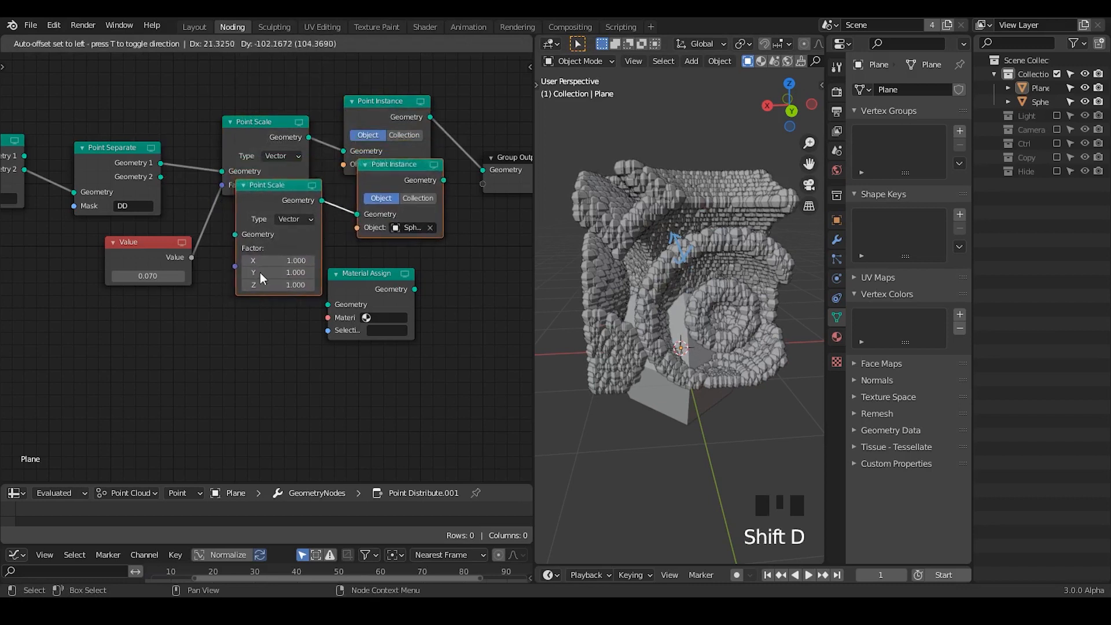
click(258, 271)
click(203, 239)
drag(160, 176, 234, 248)
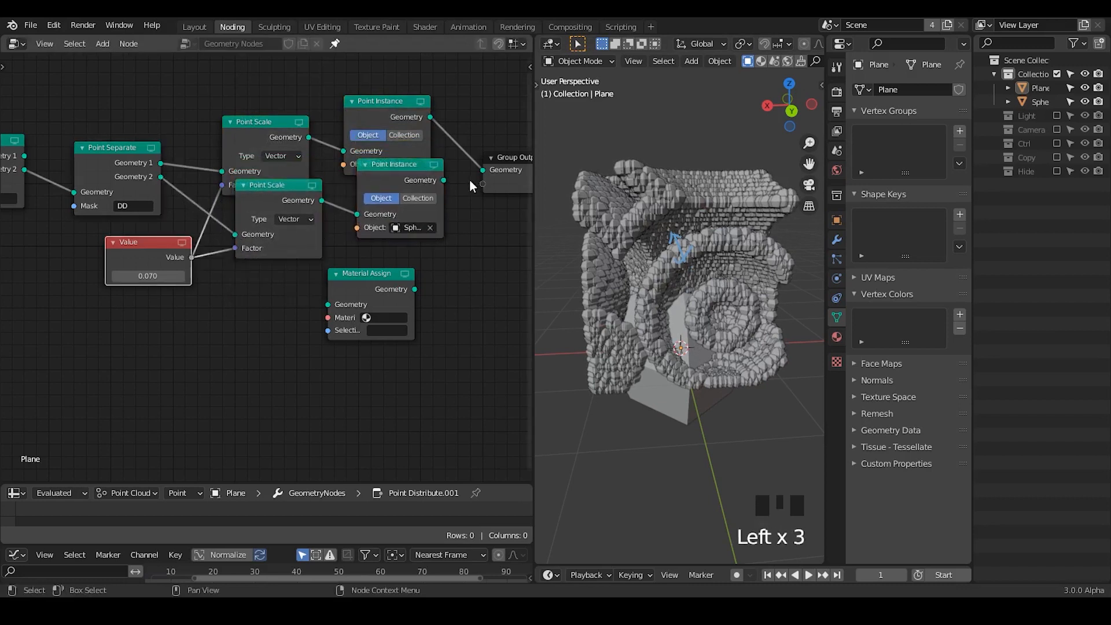
- Insert a Join Geometry node before the Group Output and connect both Point Instance nodes to it
drag(431, 179, 414, 193)
middle_drag(510, 168, 393, 174)
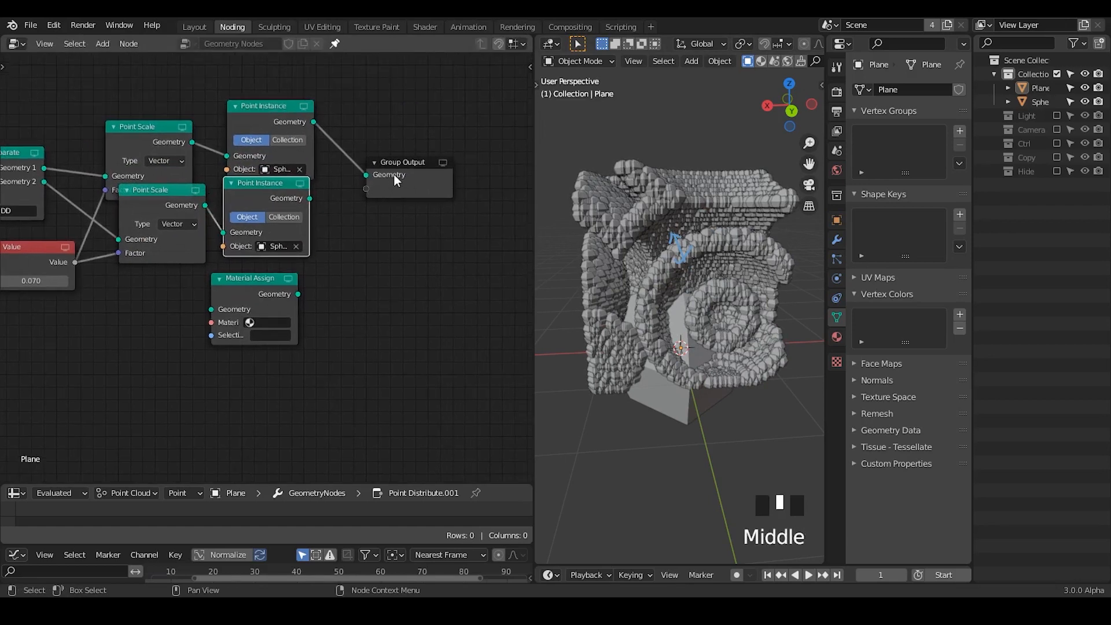
drag(394, 174, 463, 140)
key(ctrl+a)
text(join)
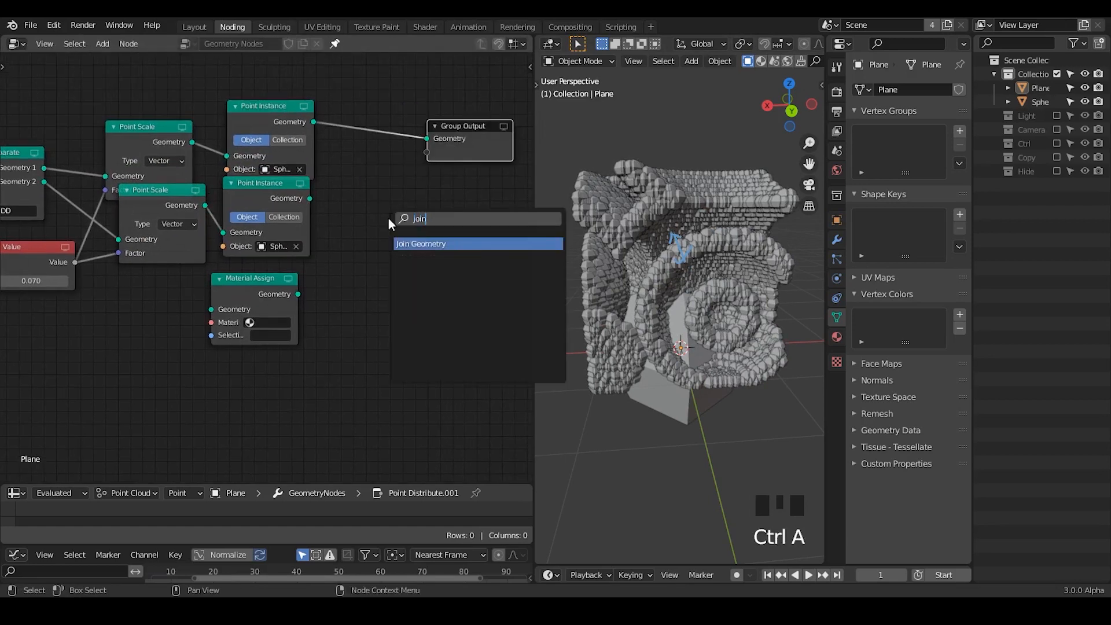
key(Return)
click(348, 79)
drag(309, 197, 290, 162)
- Tidy the lower Point Scale and Point Instance nodes and move Join Geometry and Group Output farther away to make room
drag(173, 195, 105, 209)
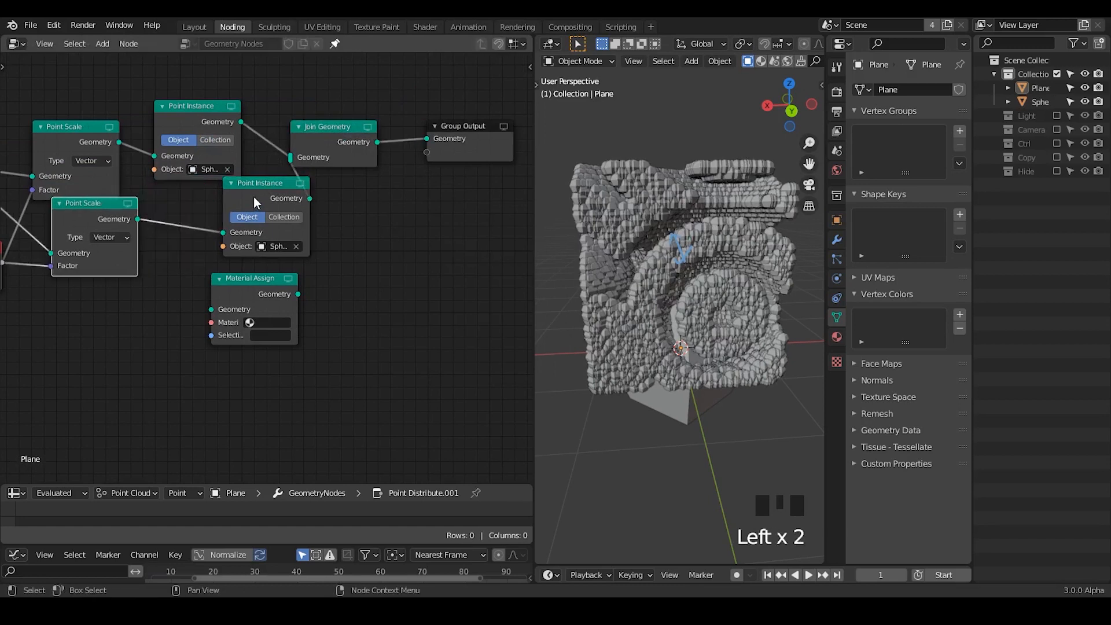
drag(251, 197, 202, 203)
middle_drag(222, 236, 323, 207)
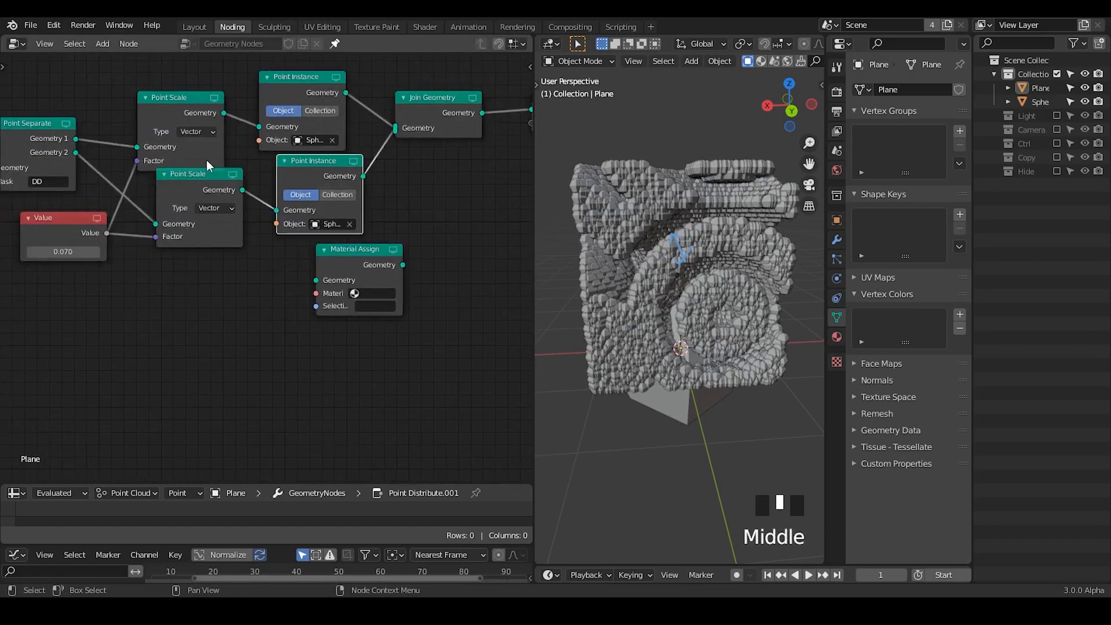
middle_drag(703, 279, 675, 275)
middle_drag(321, 270, 178, 289)
drag(270, 90, 526, 221)
key(g)
click(477, 178)
- Insert the Material Assign node between the upper Point Instance and Join Geometry, and duplicate it onto the lower Point Instance's link
click(239, 277)
key(g)
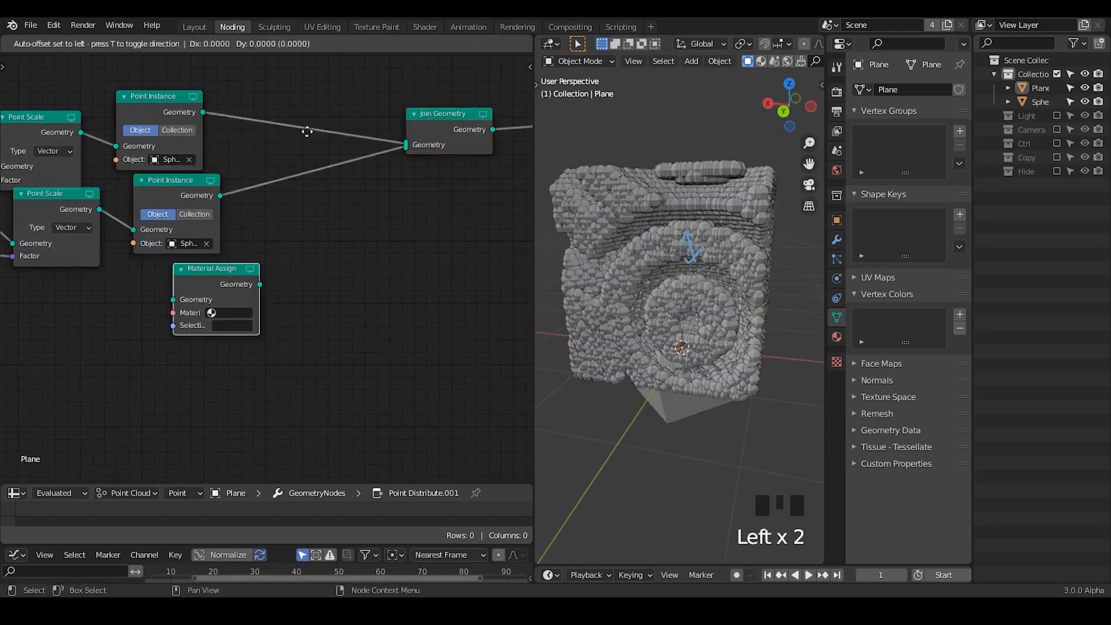
click(311, 130)
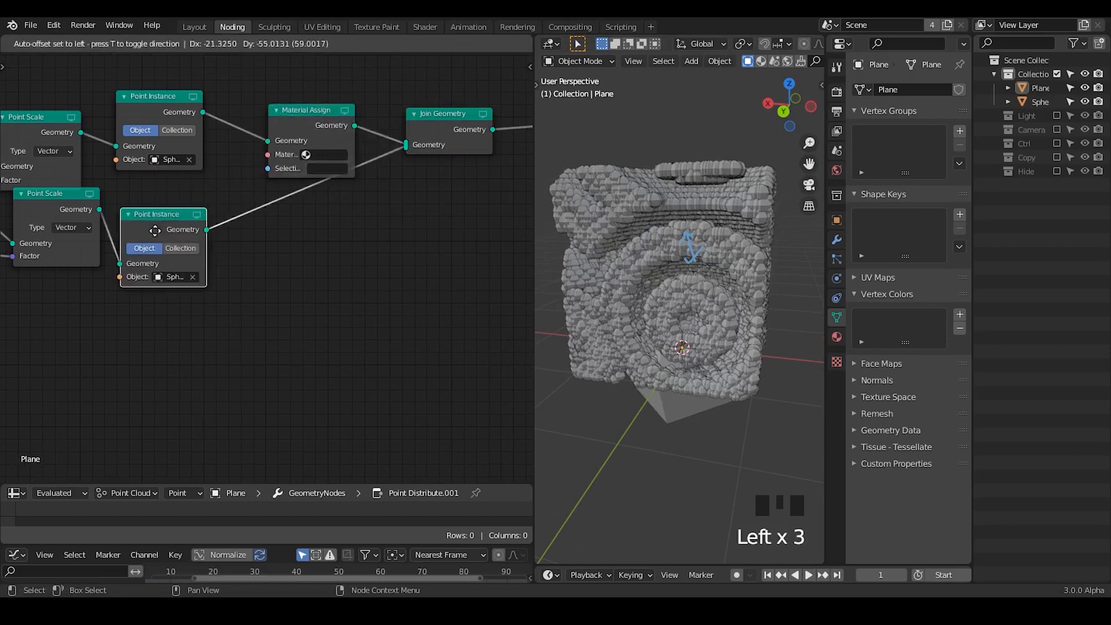
key(shift+d)
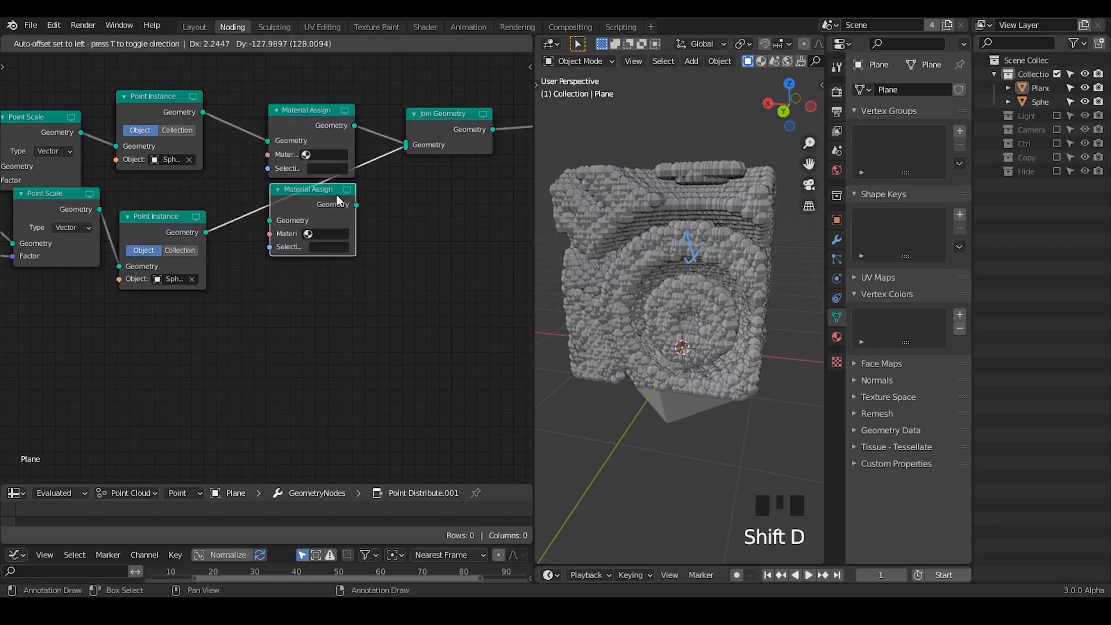
click(321, 212)
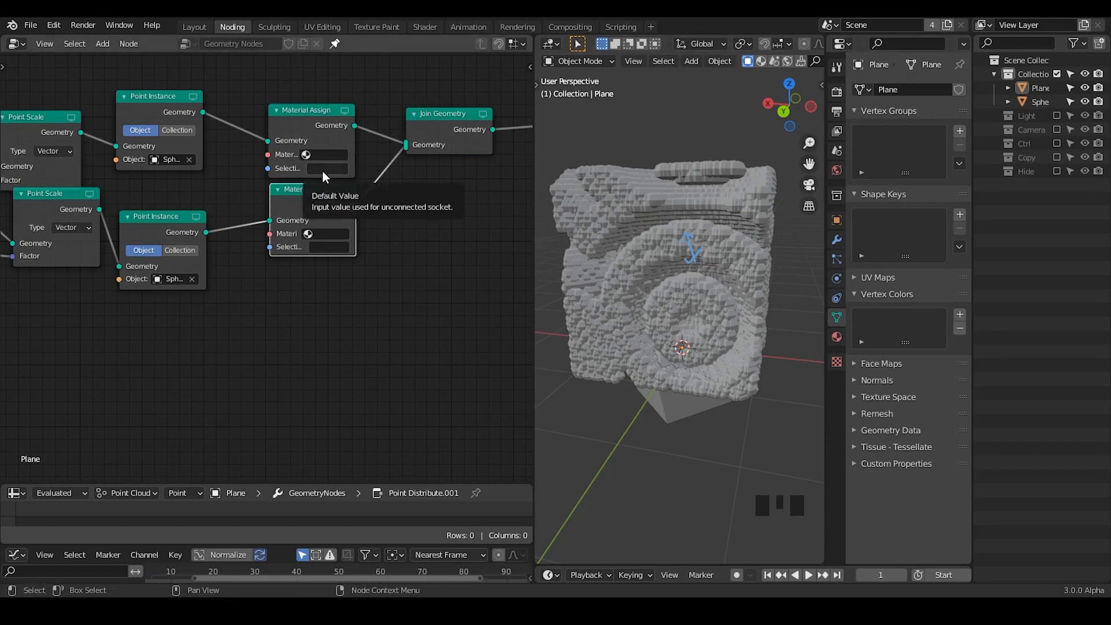
- Open the plane's material settings and create a new material
middle_drag(339, 172, 199, 177)
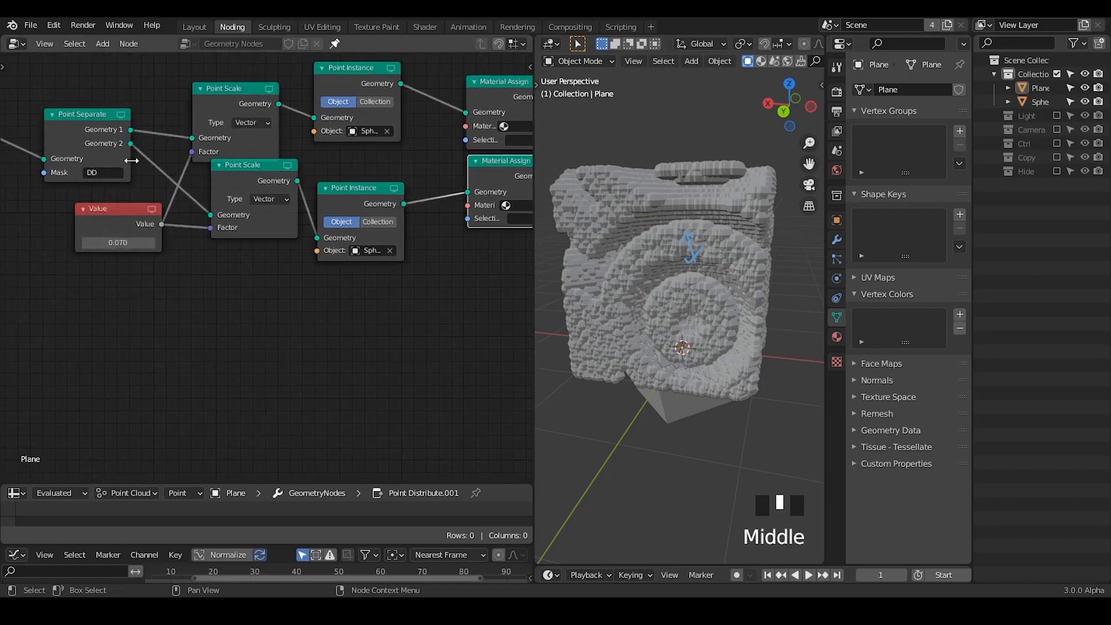
middle_drag(251, 213, 129, 210)
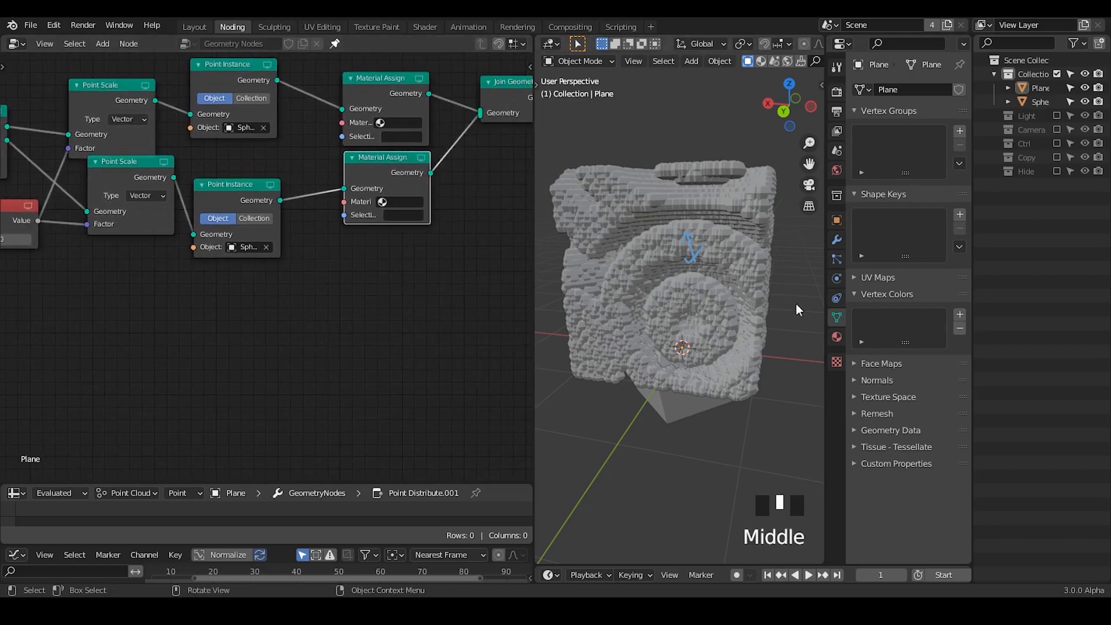
click(836, 337)
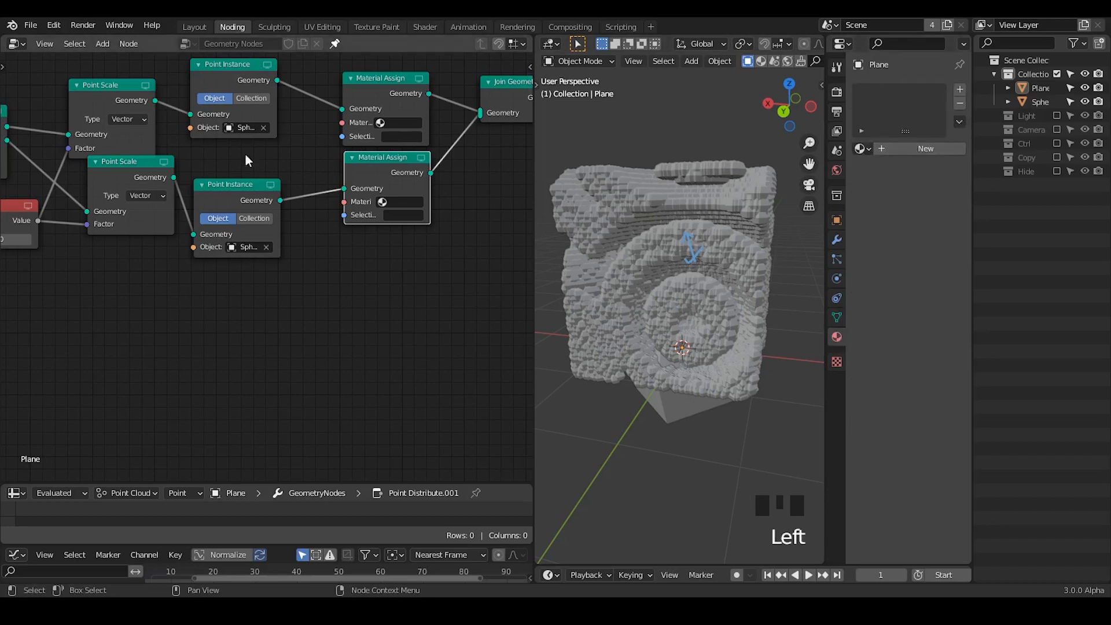
click(893, 149)
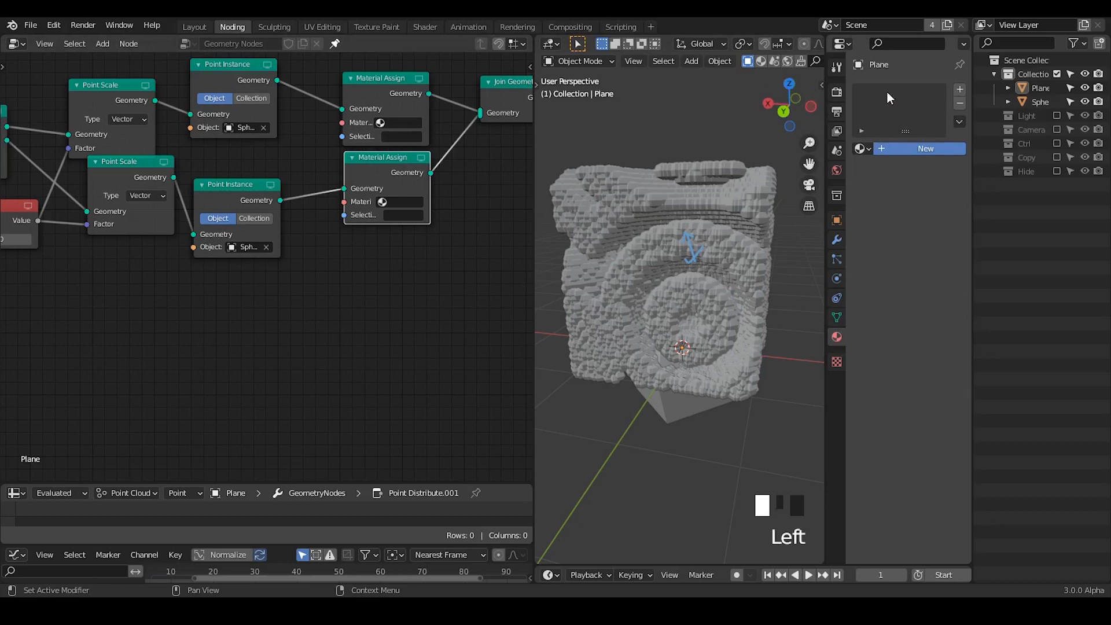
- Add a second material slot with its own new material, and name the plane's two materials RED and WHITE
click(958, 91)
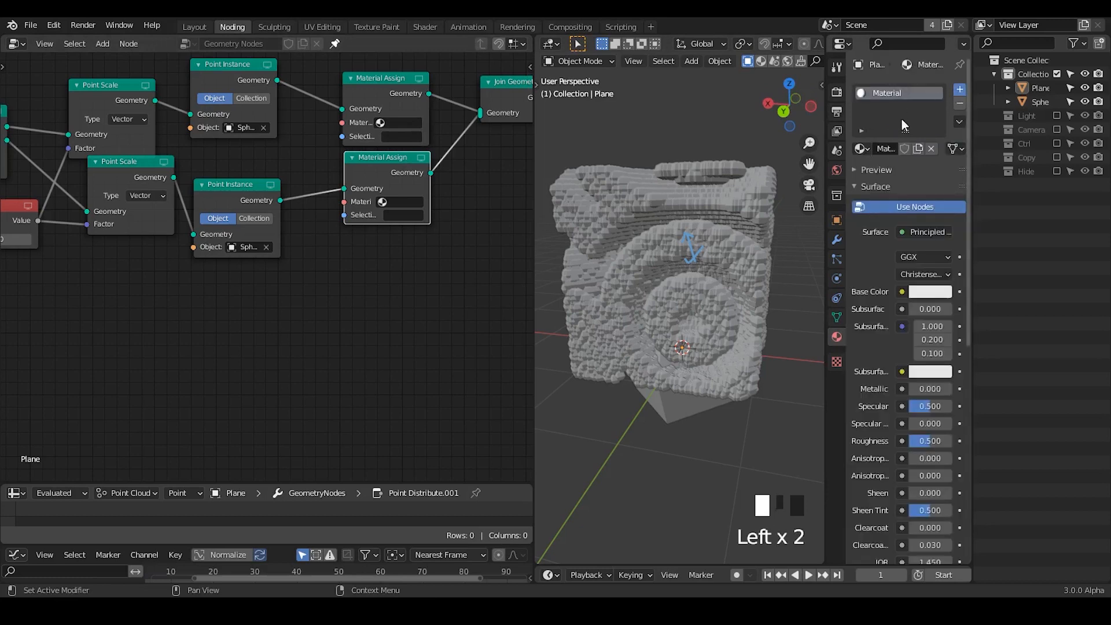
click(888, 175)
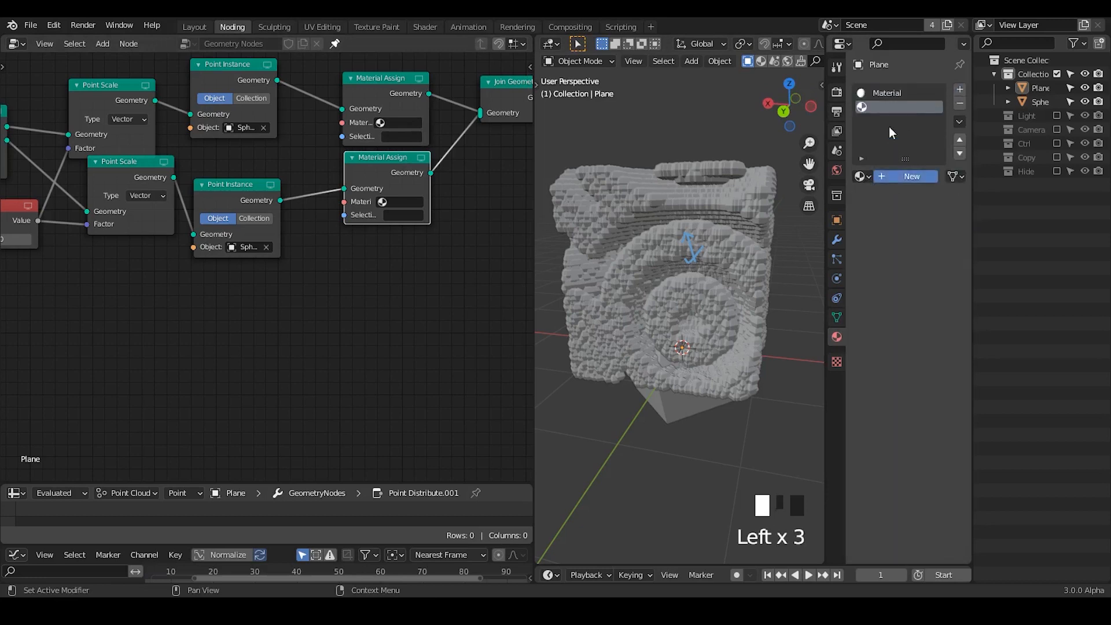
double_click(897, 93)
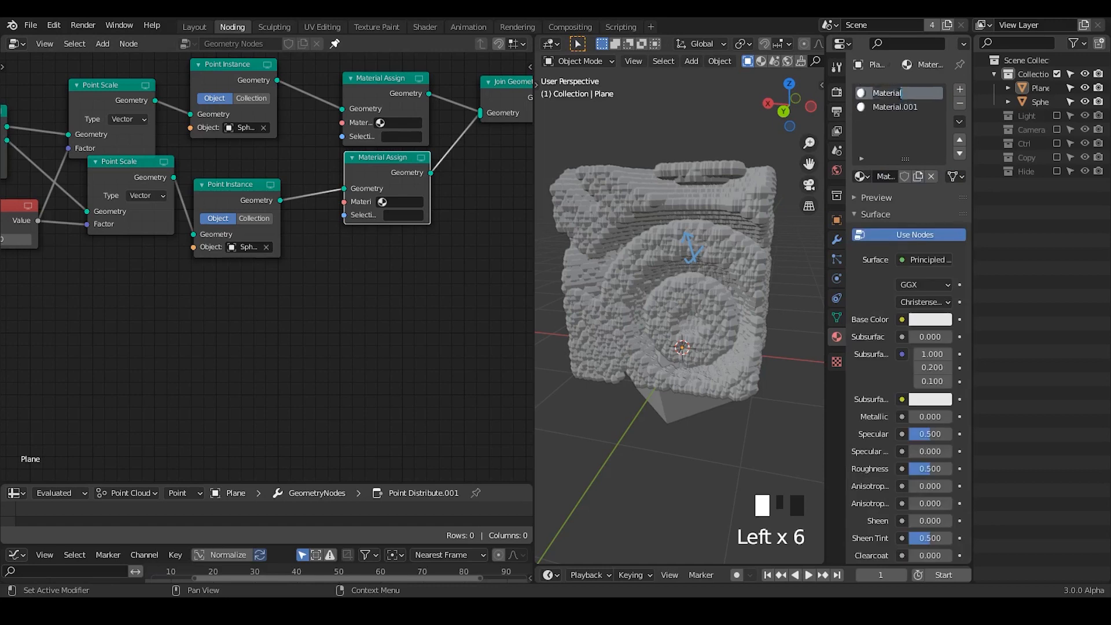
text(RED)
key(Return)
click(898, 106)
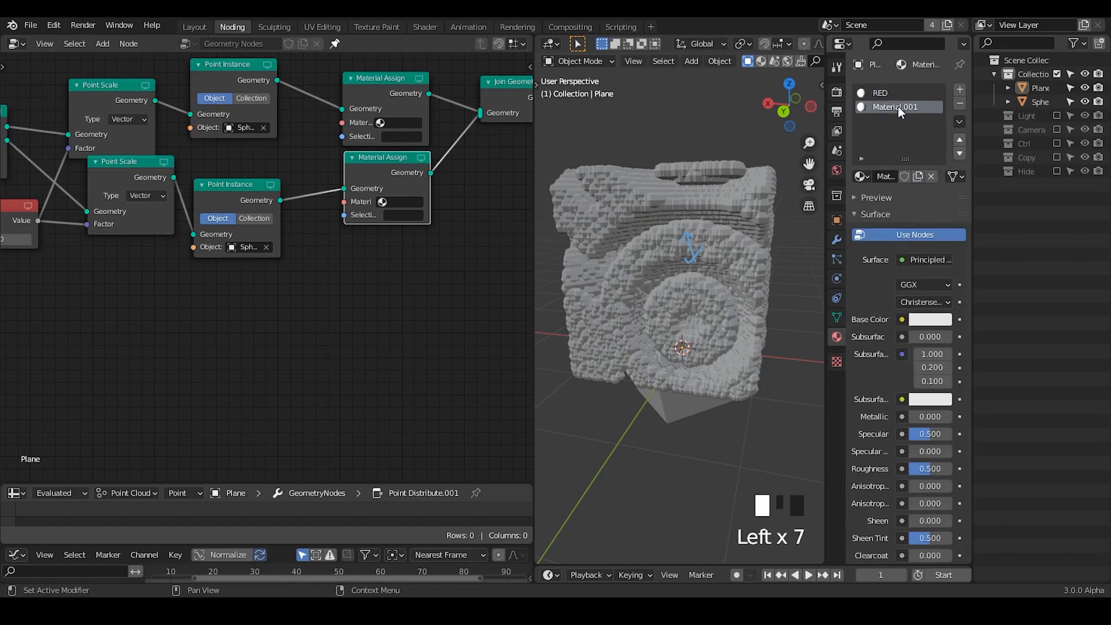
double_click(897, 106)
text(WHITE)
key(Return)
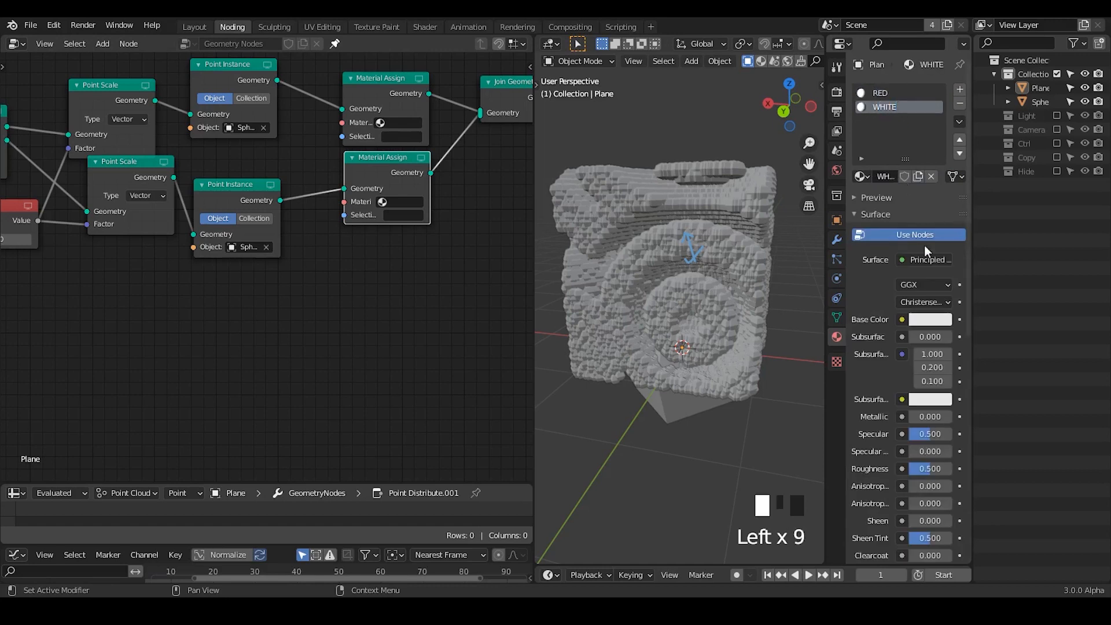
- Set the RED material's base color to a fully saturated red
click(890, 85)
click(889, 87)
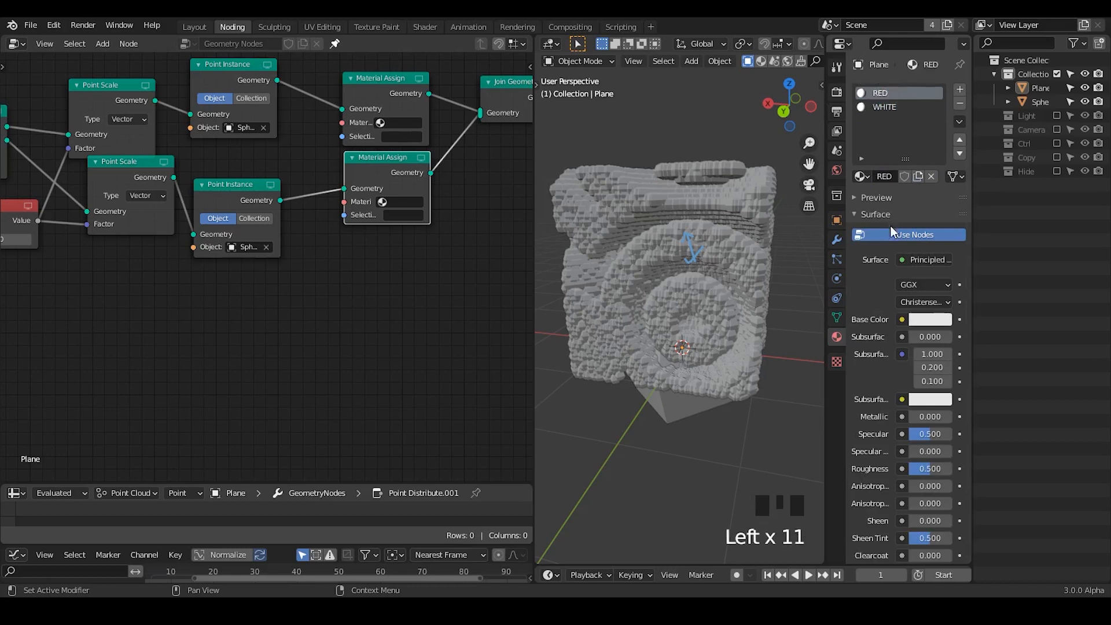
click(938, 319)
click(938, 320)
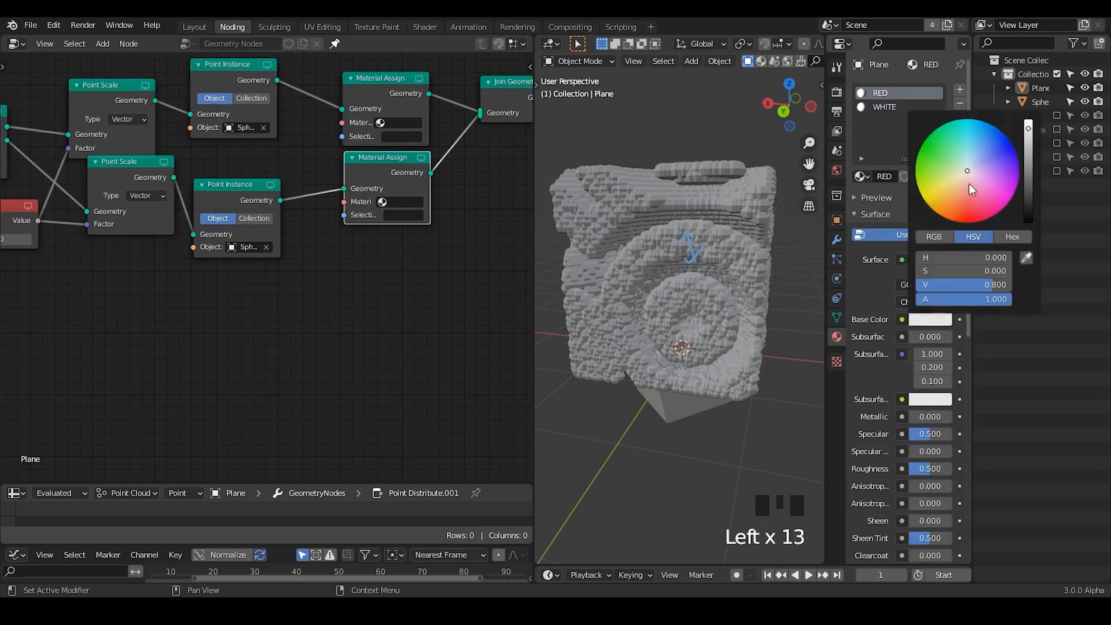
drag(968, 182, 960, 208)
- Switch the 3D viewport to Material Preview shading
middle_drag(804, 61, 790, 61)
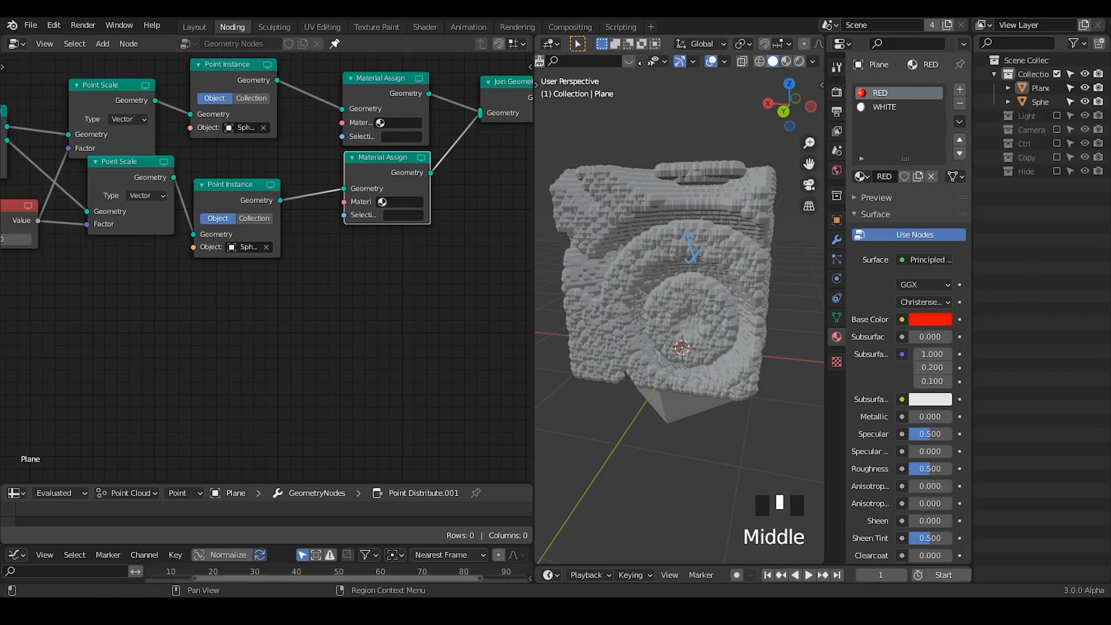
click(776, 63)
click(700, 162)
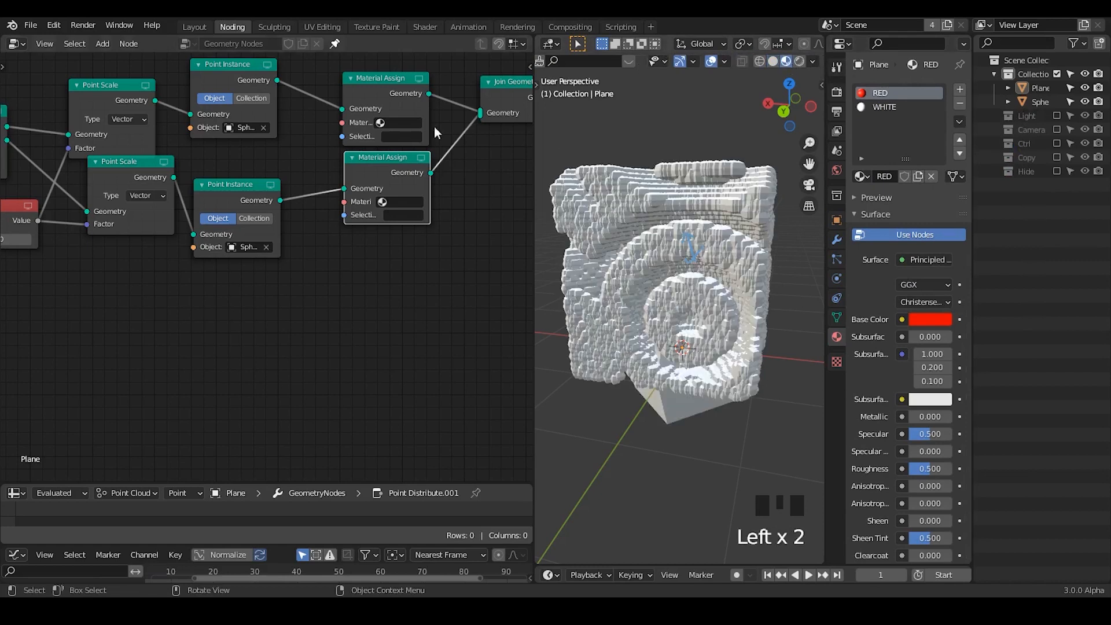
- Assign the RED material in the upper Material Assign node and WHITE in the lower one
click(405, 122)
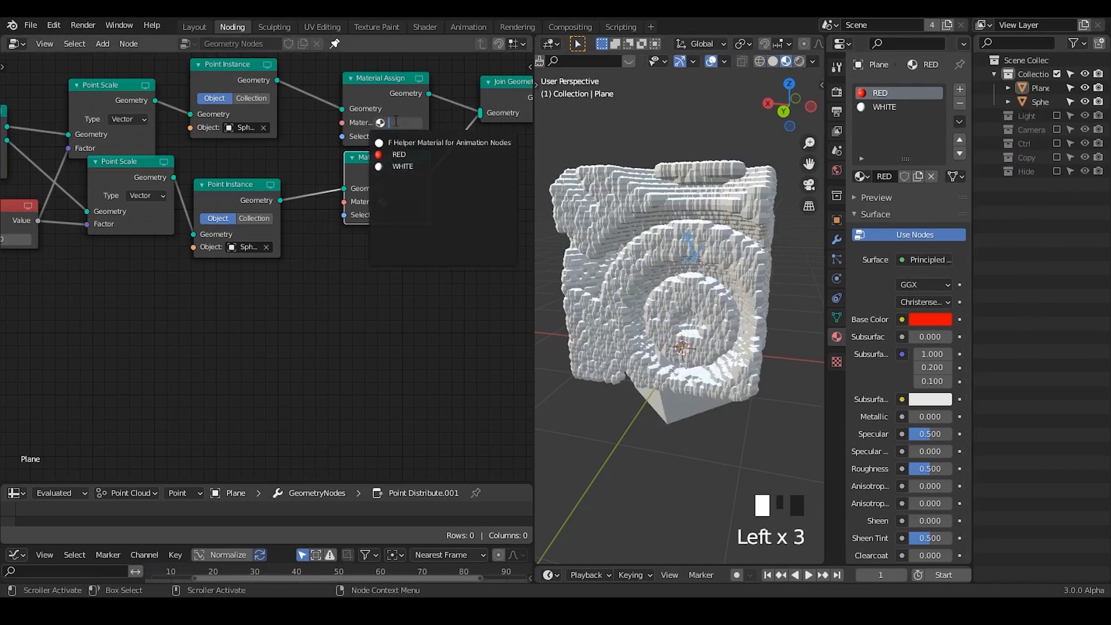
key(Return)
click(404, 202)
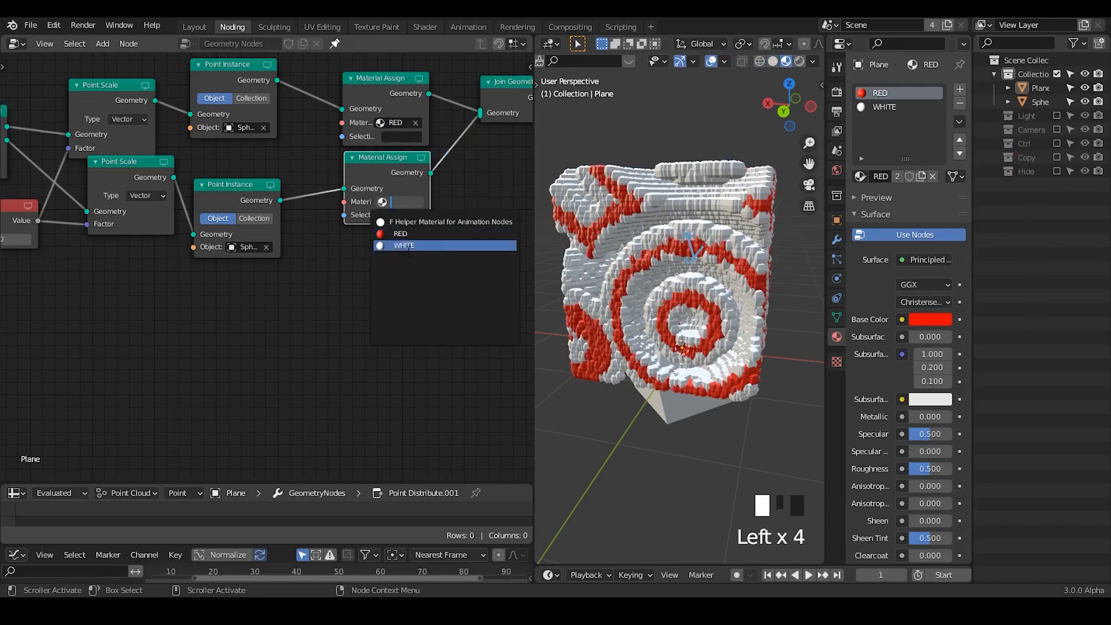
key(Return)
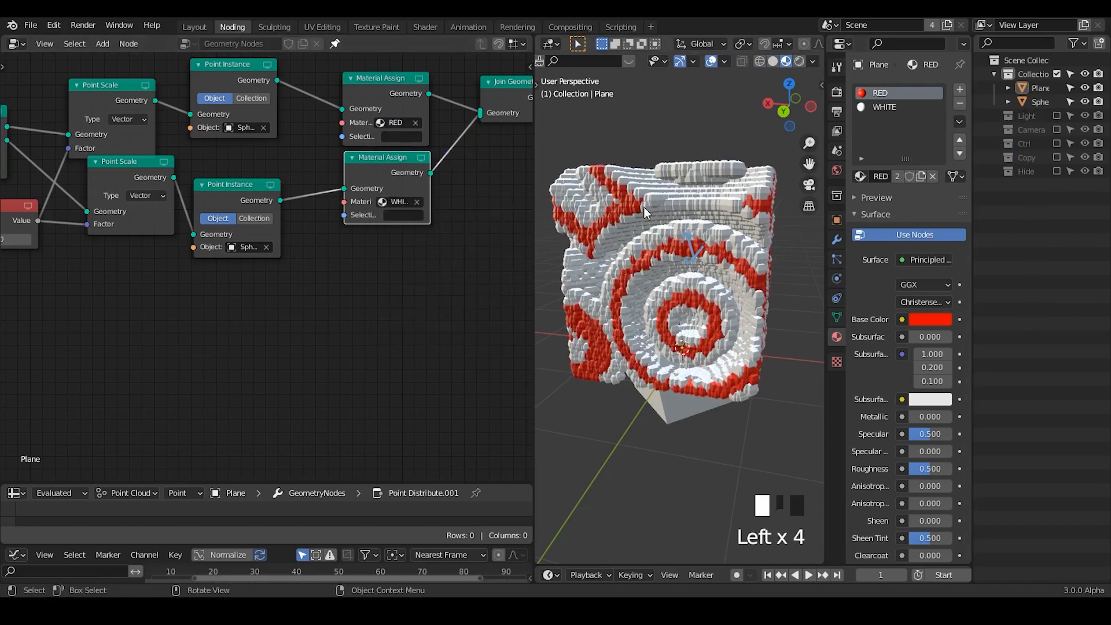
middle_drag(712, 191, 661, 114)
click(657, 103)
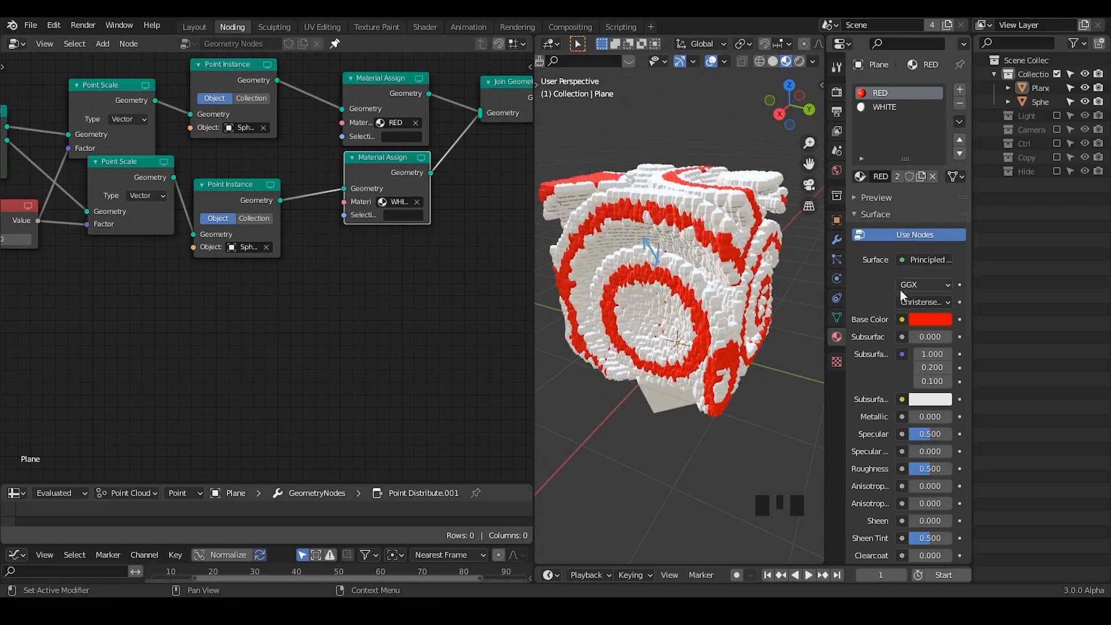
- In the Shader workspace, turn the RED material's Principled BSDF into a node group and leave the group
click(425, 27)
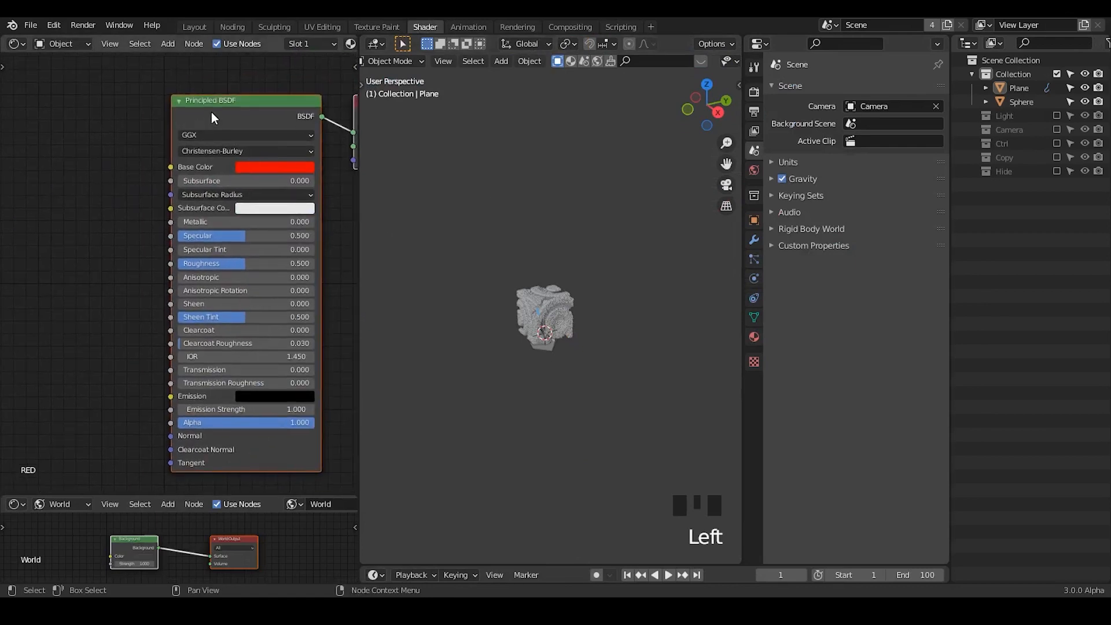
click(230, 111)
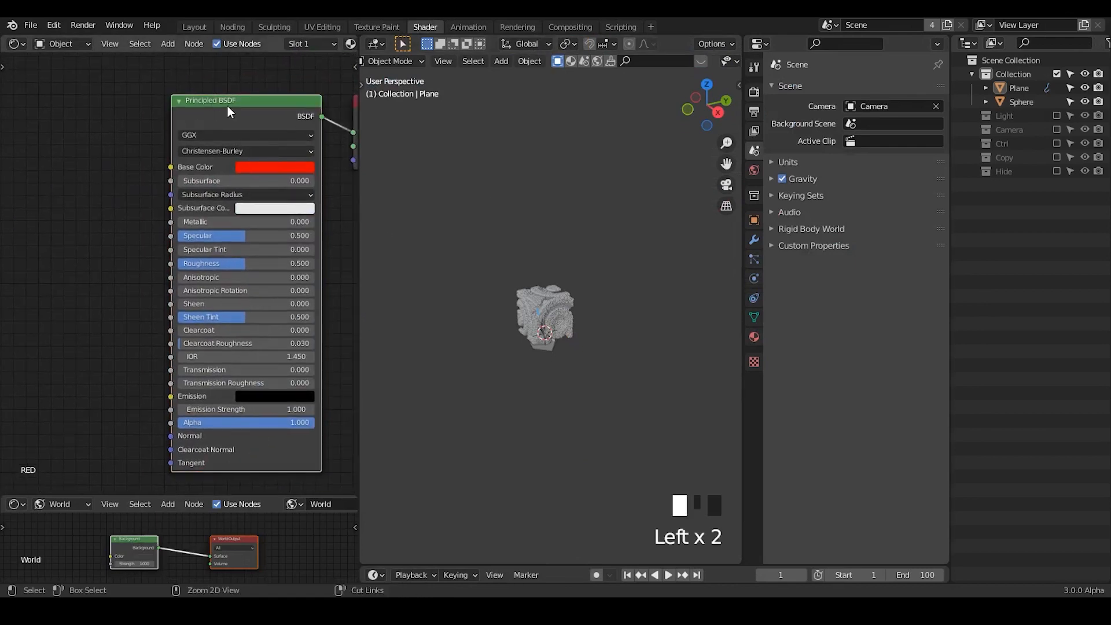
key(ctrl+g)
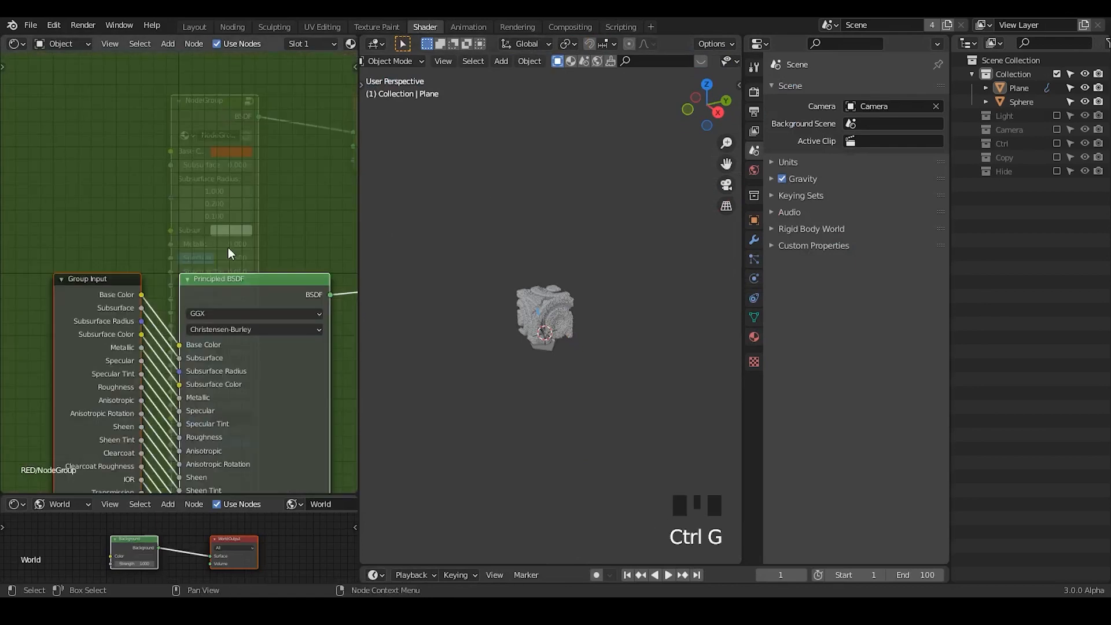
key(Tab)
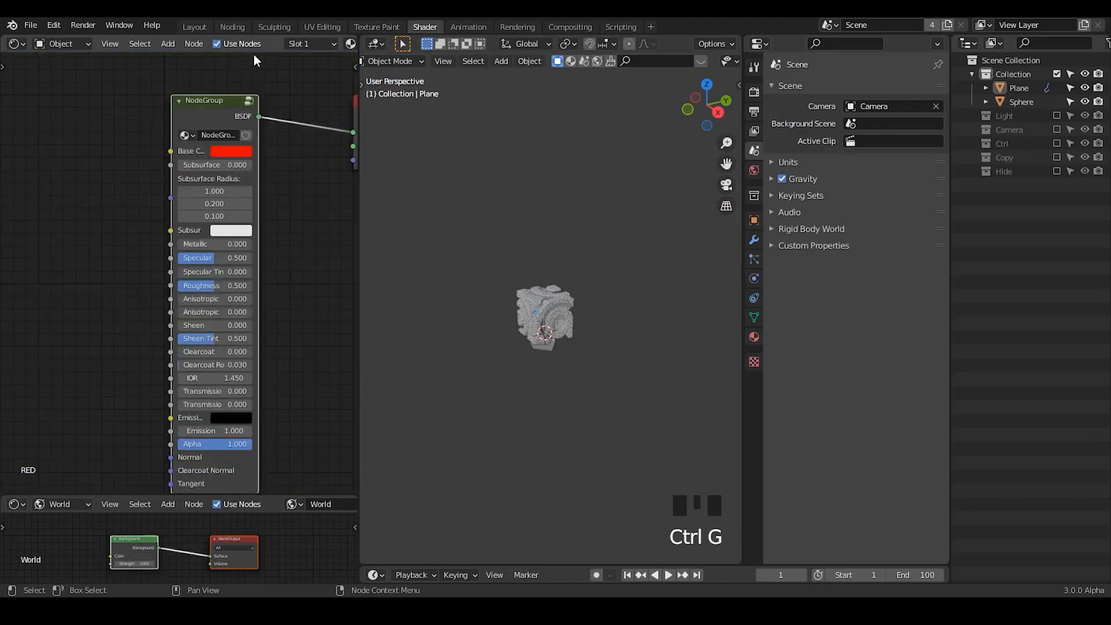
- Show the WHITE material in slot 1 and add the existing NodeGroup beside its Principled BSDF
scroll(301, 43, down, 5)
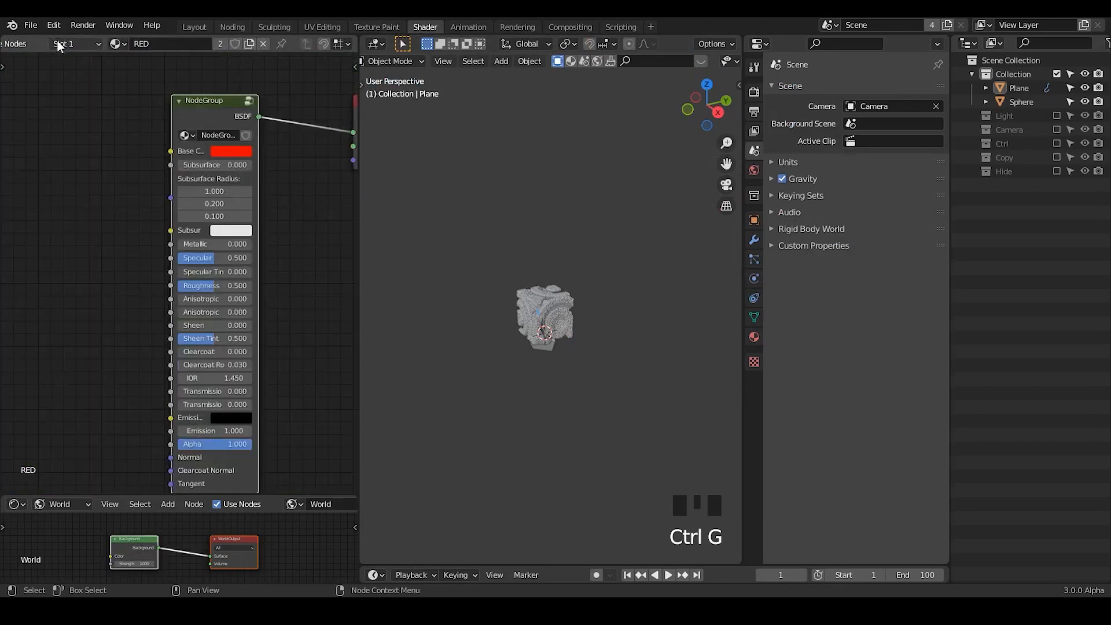
click(125, 48)
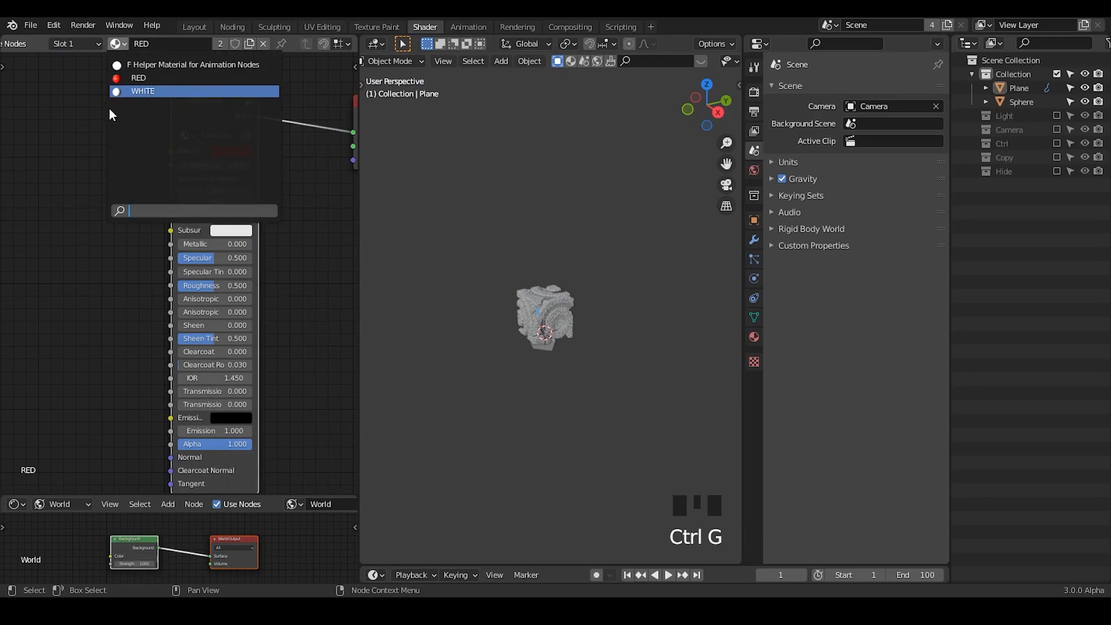
click(133, 91)
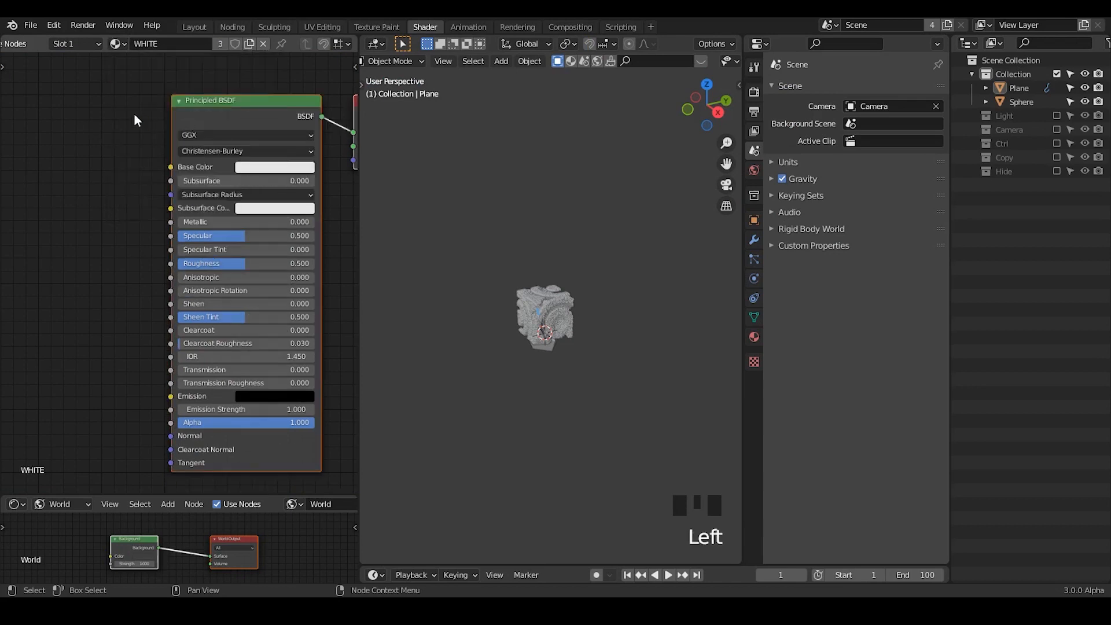
key(shift+a)
text(nodeg)
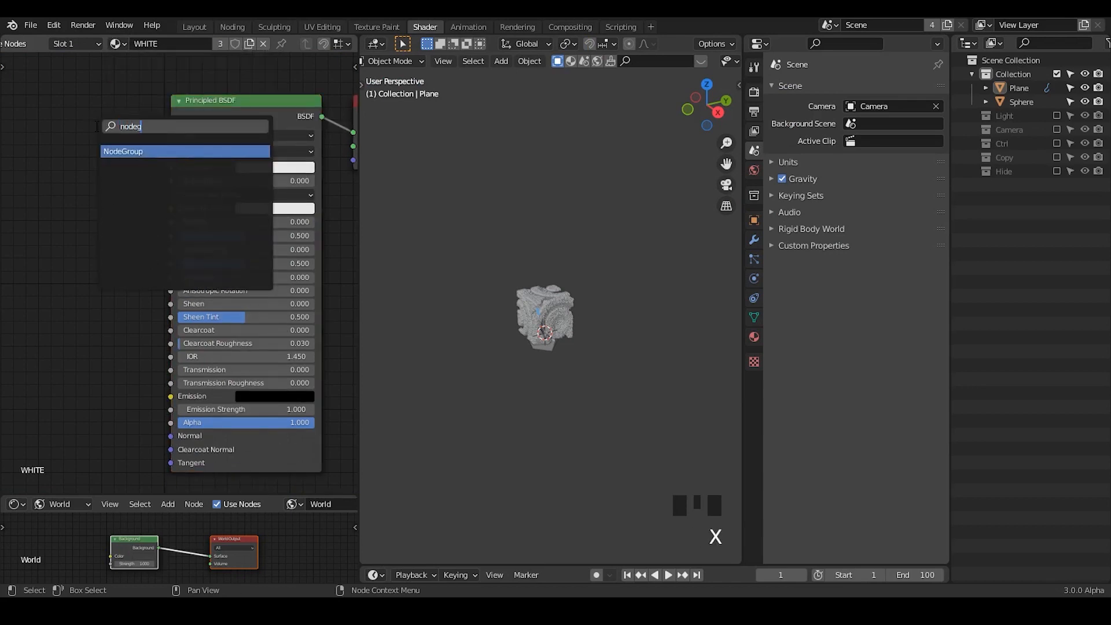
key(Return)
click(64, 124)
- Set the base color of WHITE's NodeGroup to pure white, with full value and zero saturation
click(123, 155)
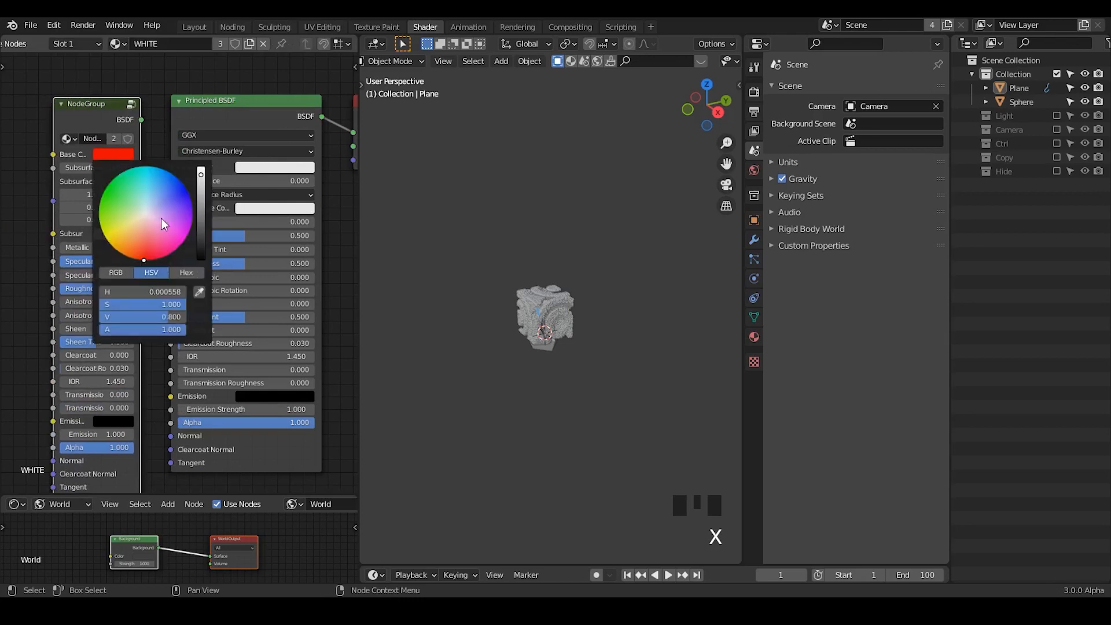
drag(201, 183, 186, 155)
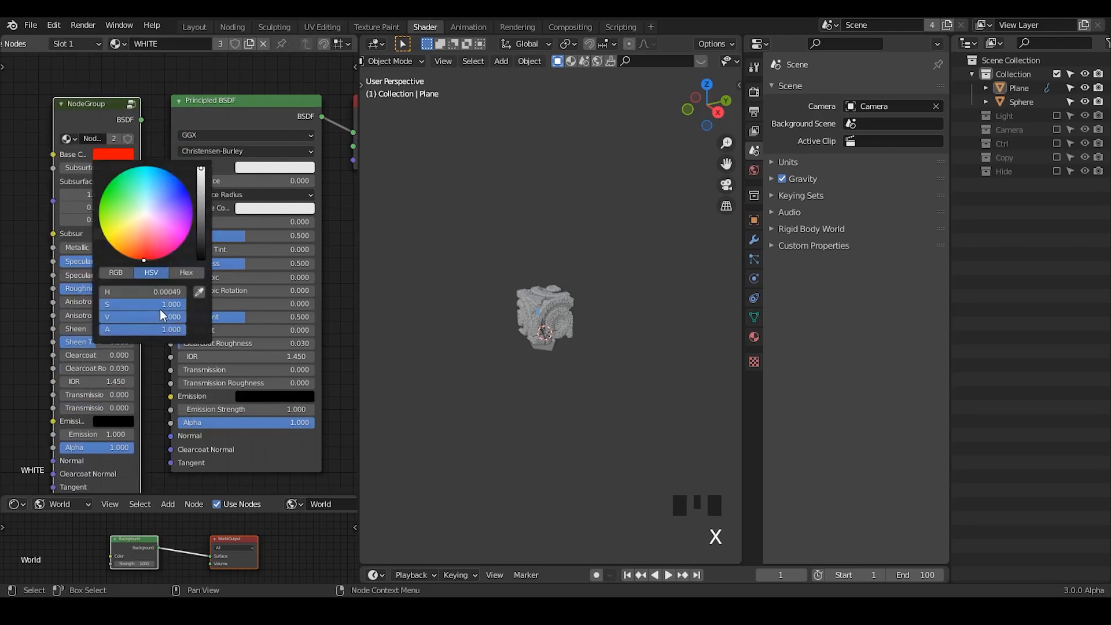
drag(163, 304, 104, 304)
- Connect the NodeGroup to WHITE's material output, delete the original Principled BSDF and move the group into its place
drag(141, 120, 355, 133)
click(240, 111)
key(x)
drag(118, 105, 237, 89)
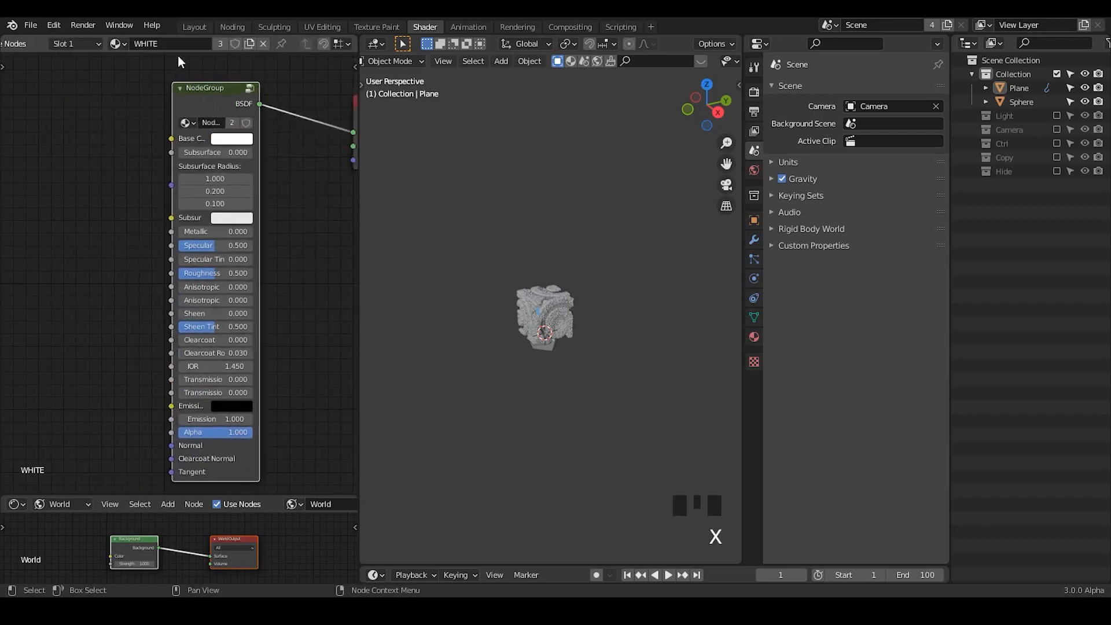
click(232, 27)
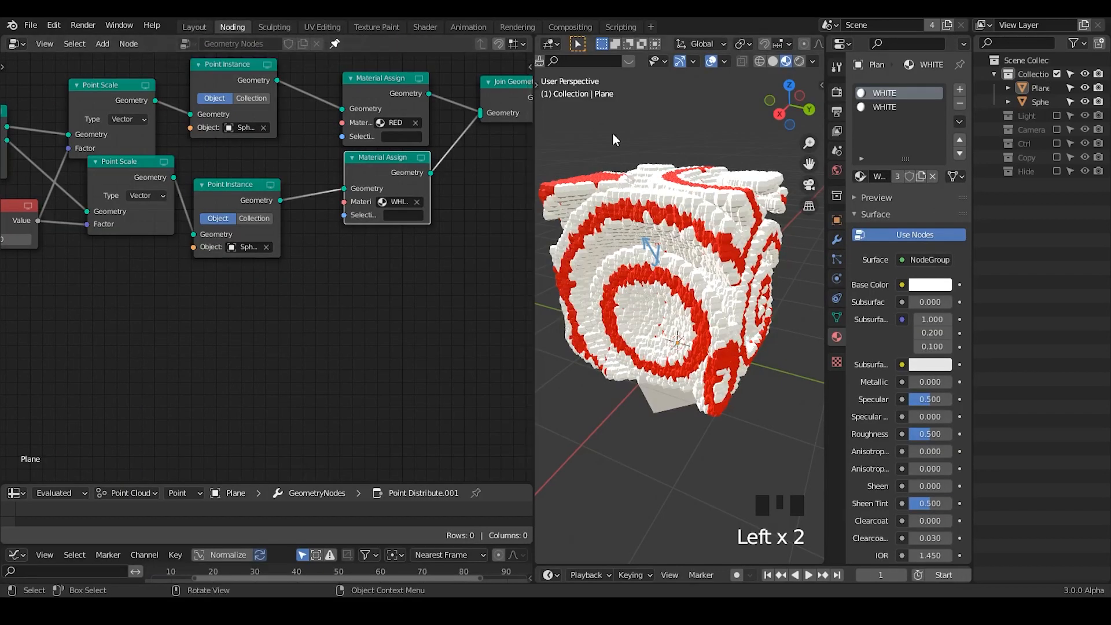
- Enter WHITE's NodeGroup and cut every link from Group Input to the Principled BSDF except Base Color
click(425, 28)
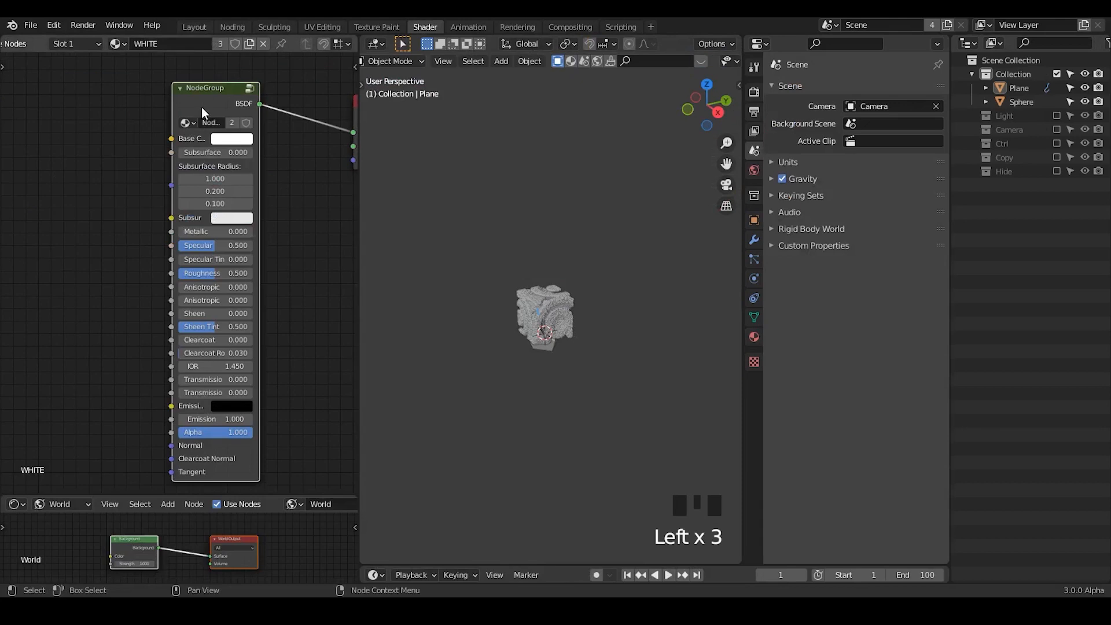
key(Tab)
key(g)
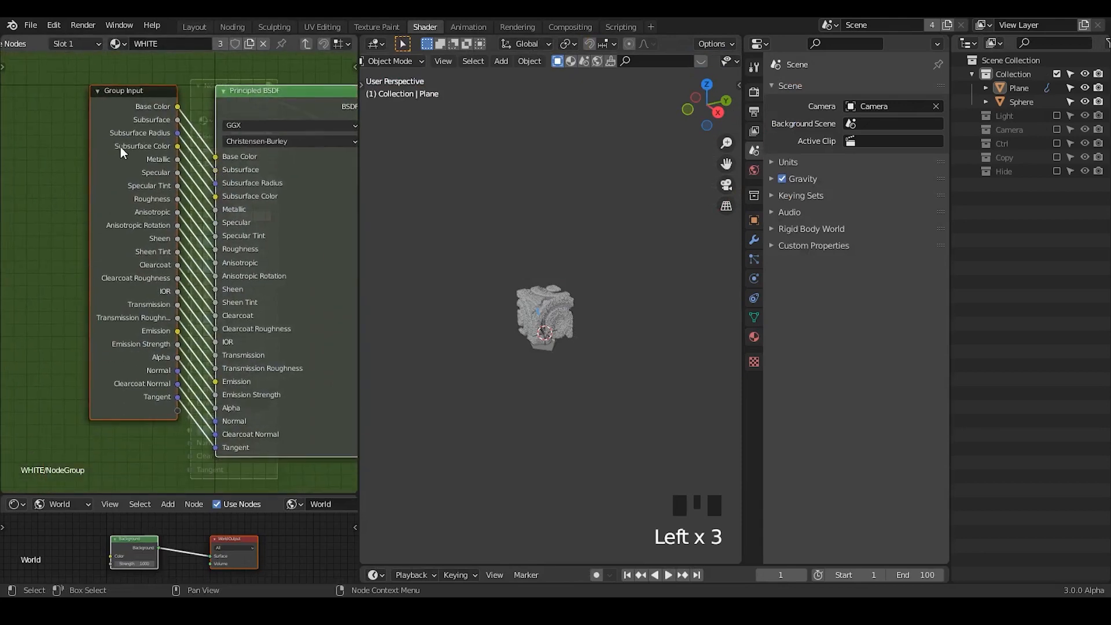
mouse_move(137, 144)
mouse_down()
mouse_move(74, 163)
mouse_move(147, 130)
mouse_move(98, 144)
mouse_up()
click(191, 69)
mouse_move(151, 139)
ctrl+right_down()
mouse_move(176, 334)
mouse_move(171, 450)
ctrl+right_up()
middle_drag(268, 208, 223, 188)
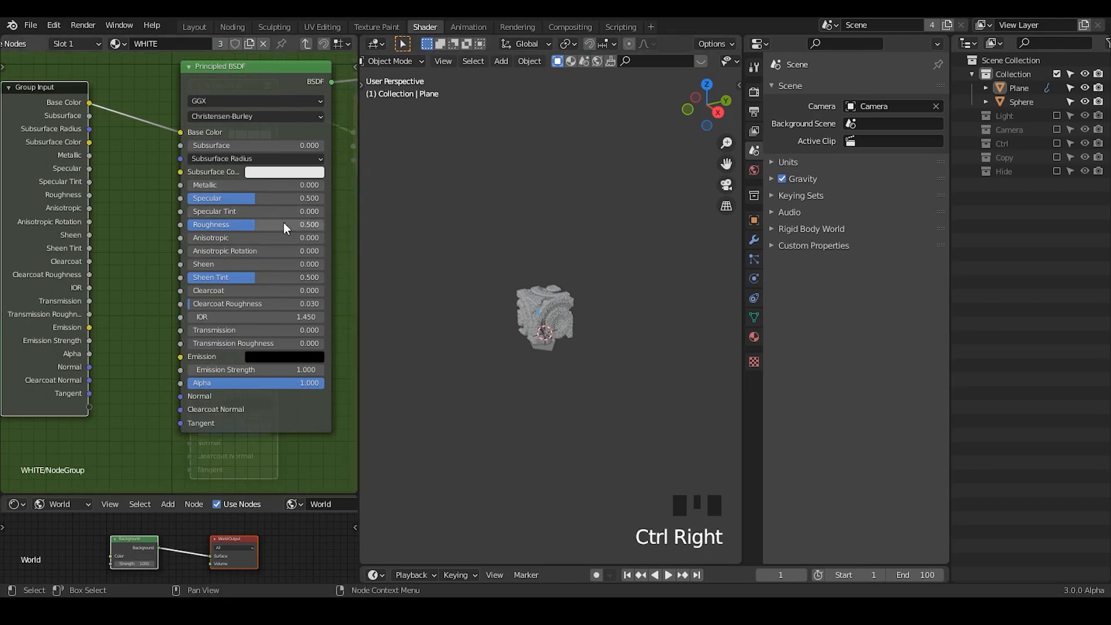
- Set the grouped Principled BSDF's roughness to 0.664 and return to the Noding workspace to view the volume
drag(254, 228, 275, 229)
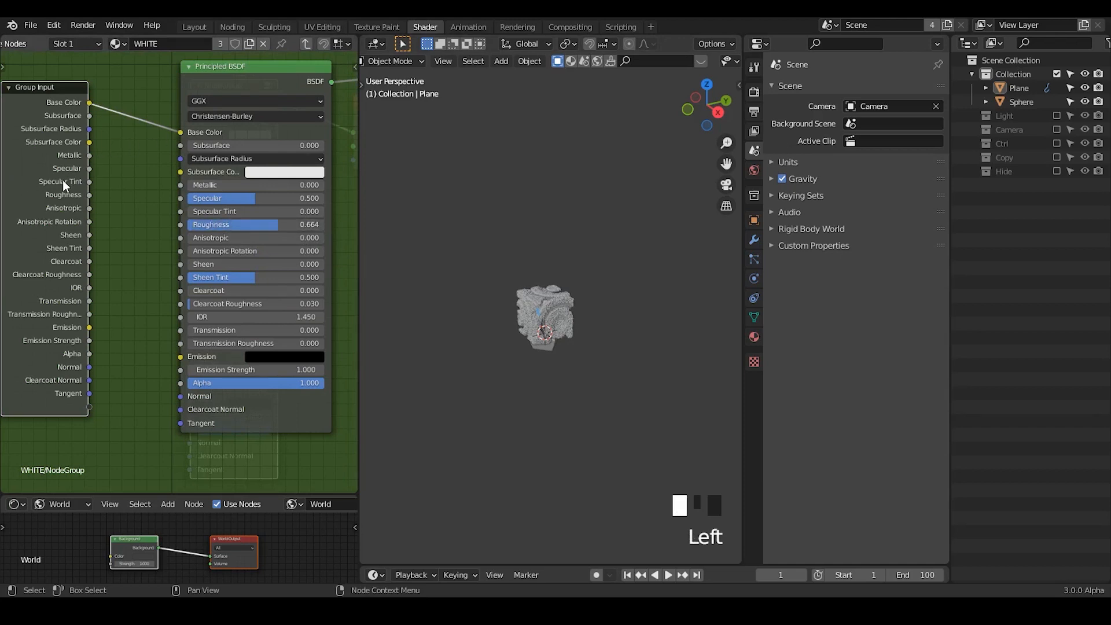
click(196, 27)
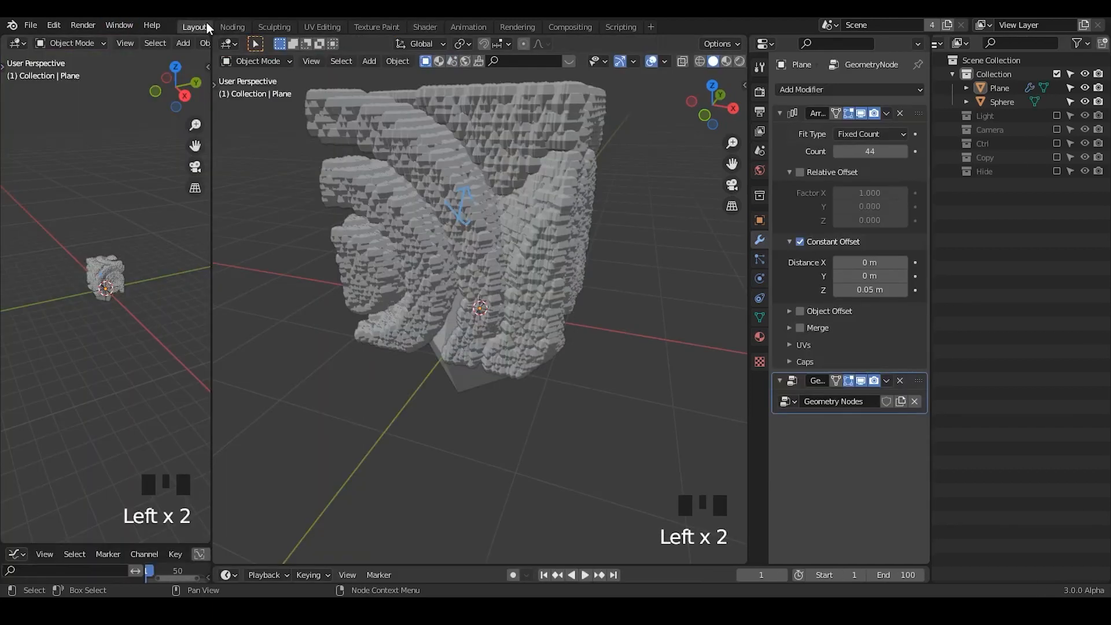
click(232, 27)
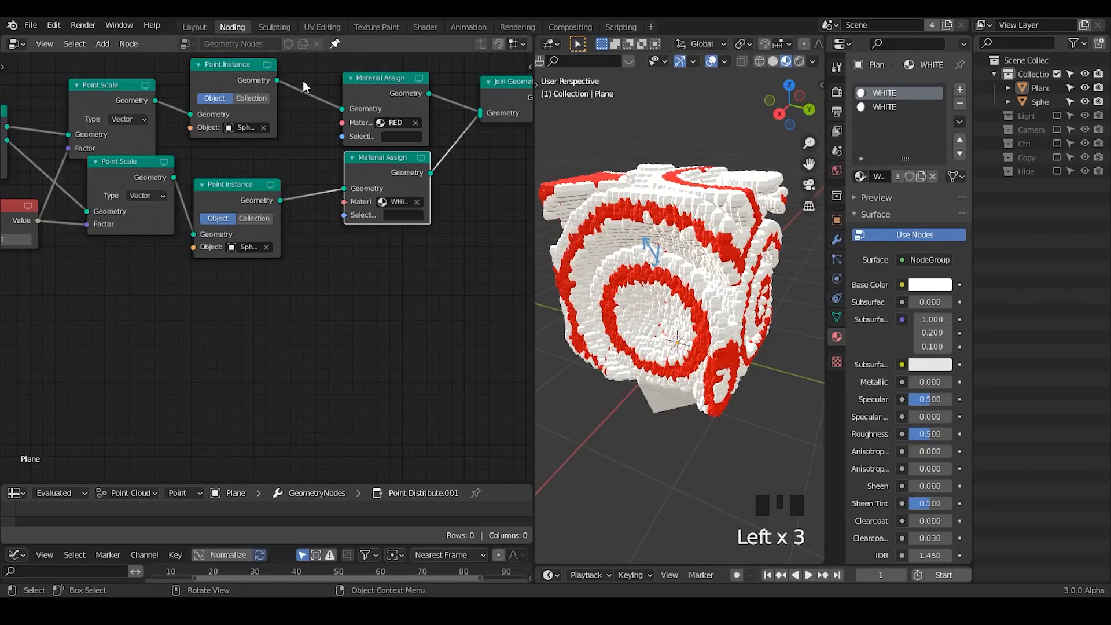
right_click(674, 243)
middle_drag(657, 253, 639, 254)
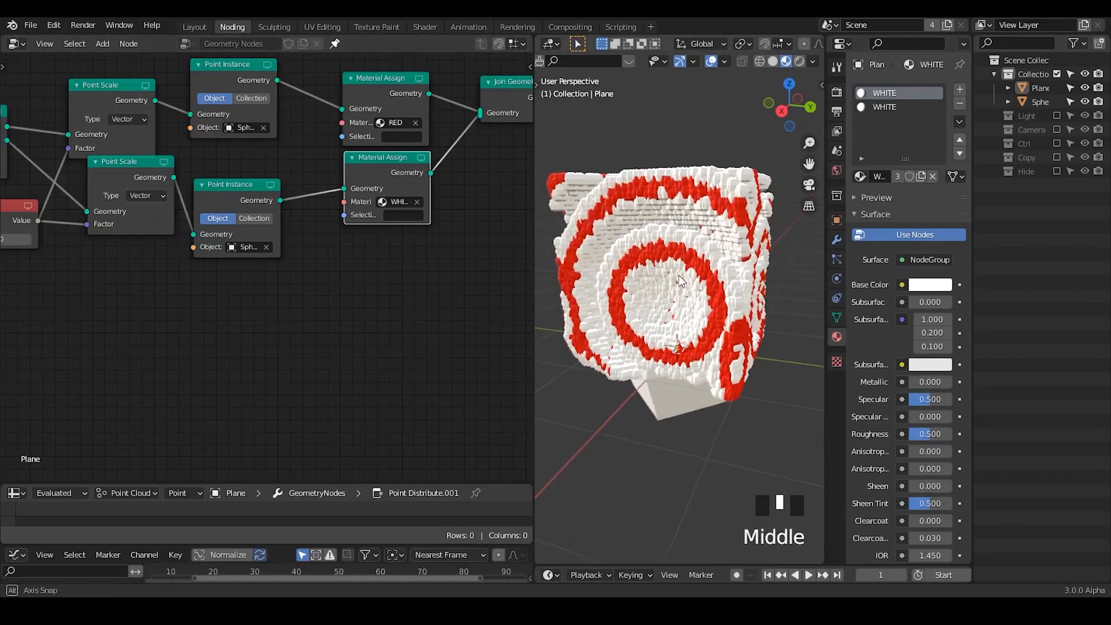